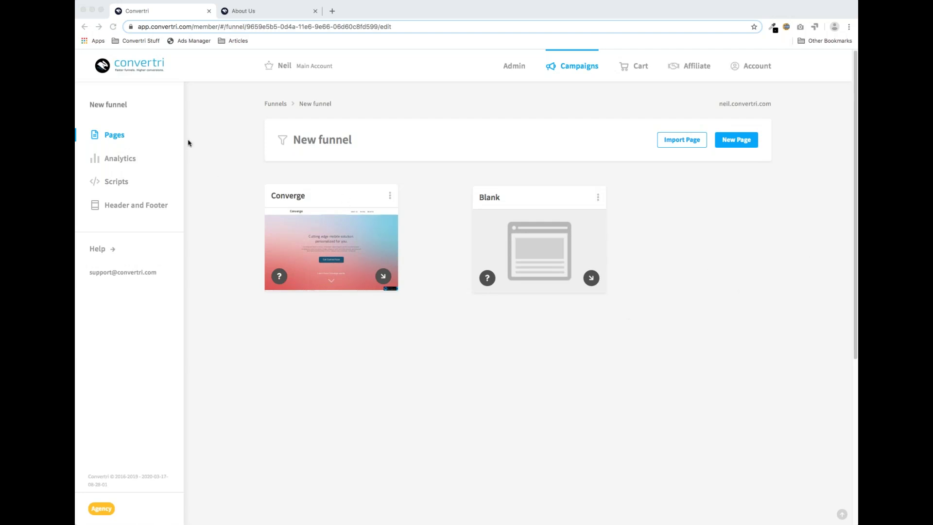
- Open the funnel's Blank page in the page editor after viewing the About Us page
click(277, 14)
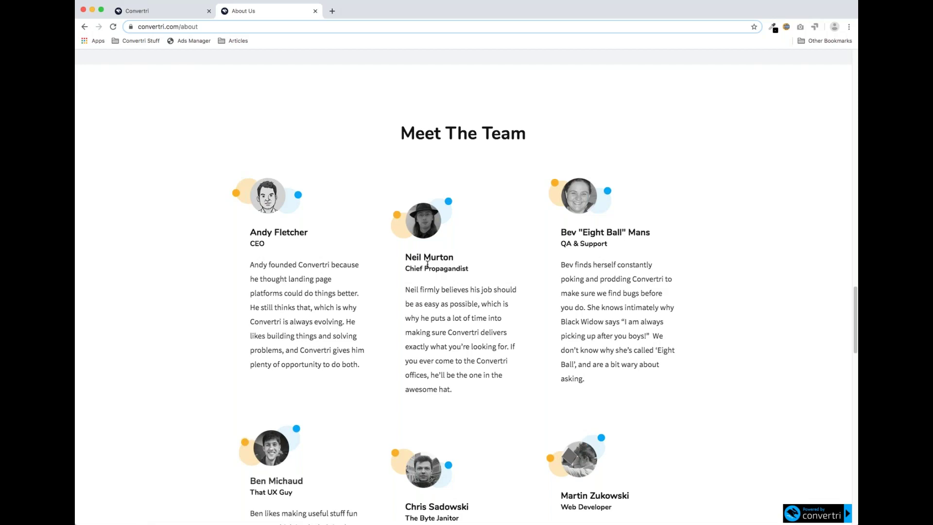
click(154, 15)
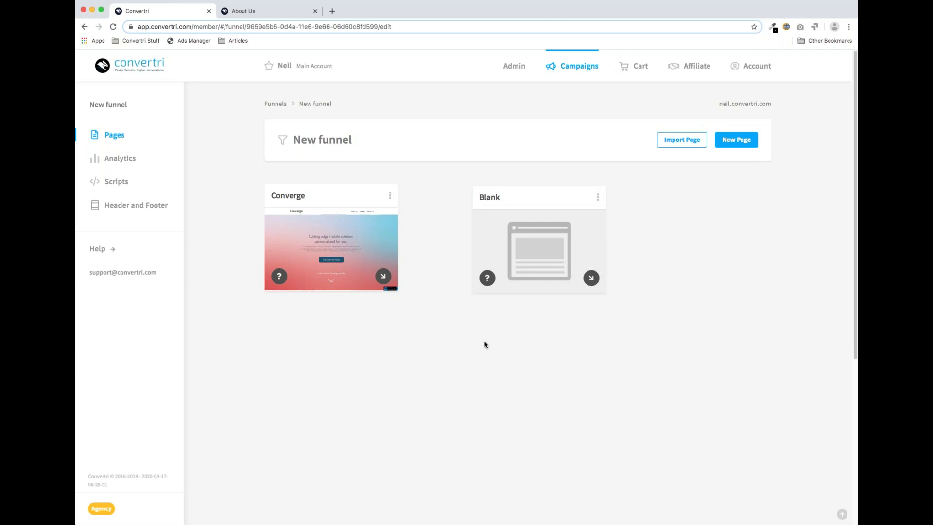
click(555, 258)
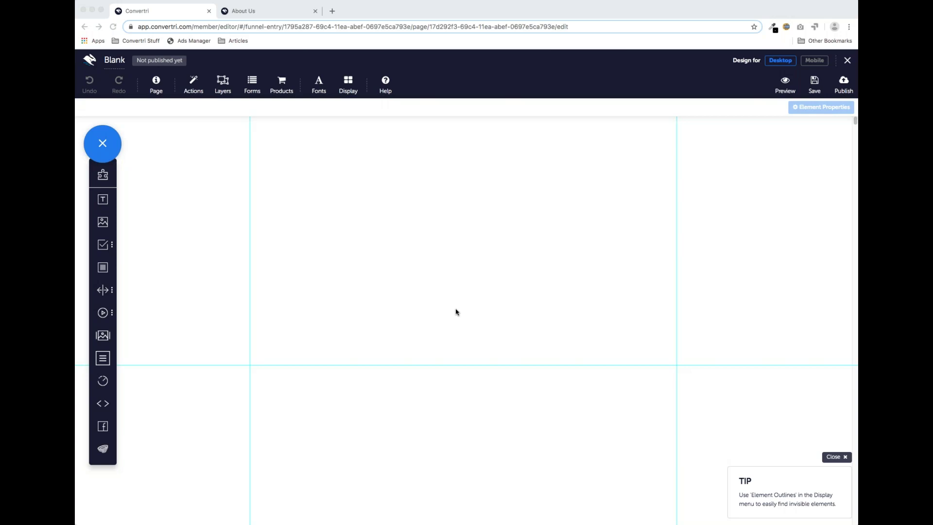
- Focus the editor window showing the empty Blank page canvas
click(464, 231)
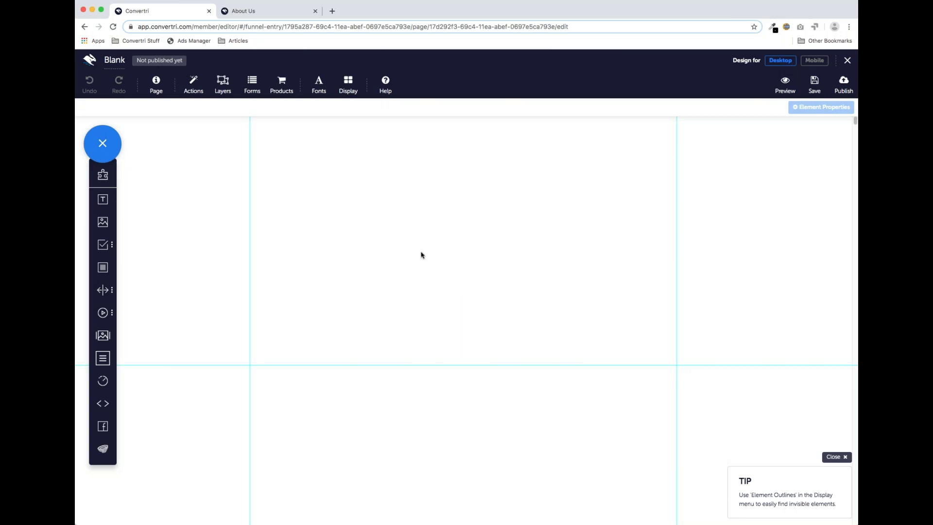
- Browse Convertri's ready-made Sticky Header, GDPR Footer, 2-Step Opt-In and Pop-Up layer templates
click(223, 87)
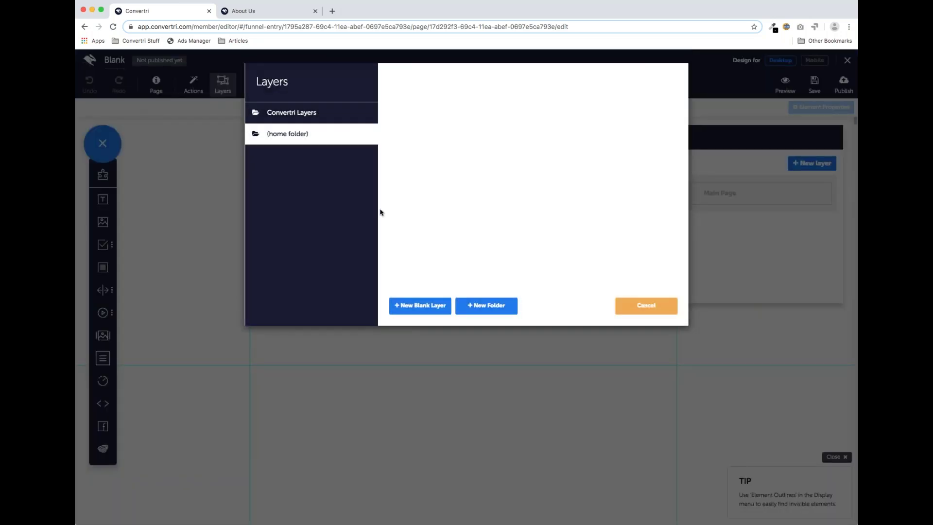
click(345, 115)
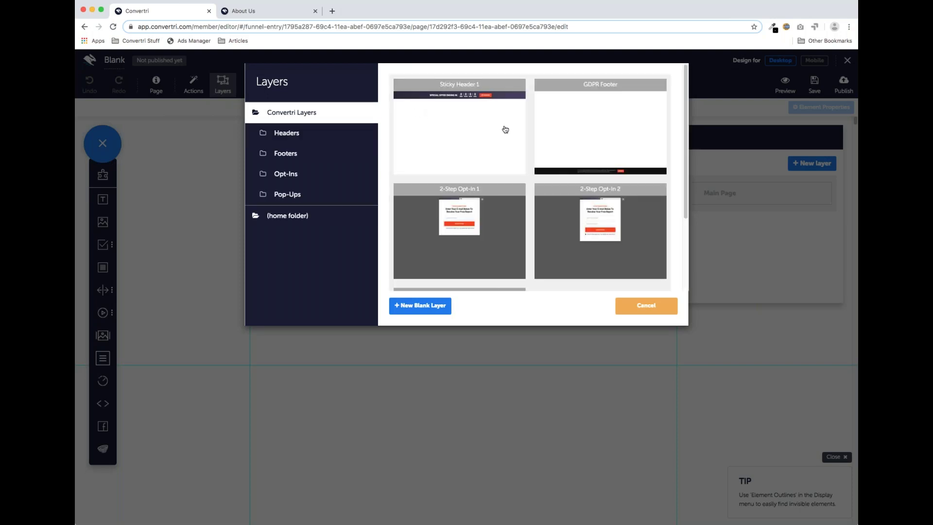
scroll(482, 162, down, 3)
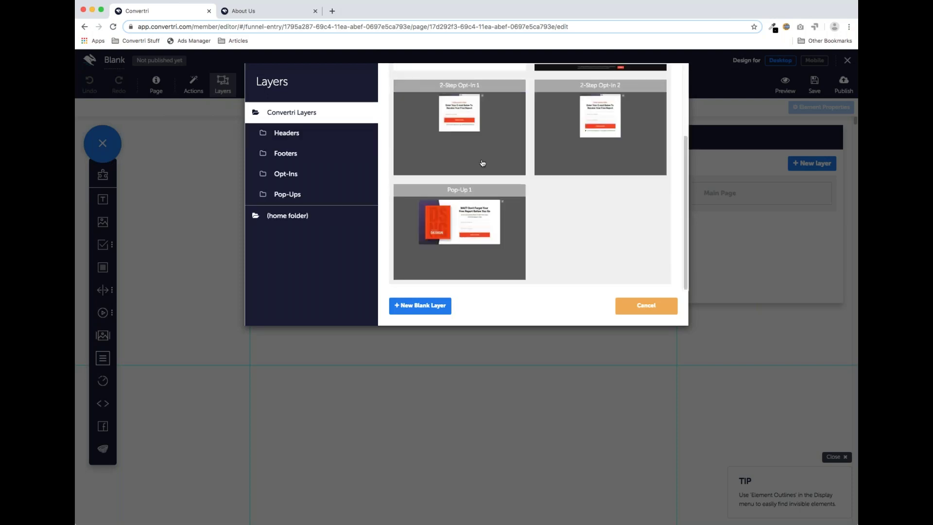
scroll(482, 162, up, 3)
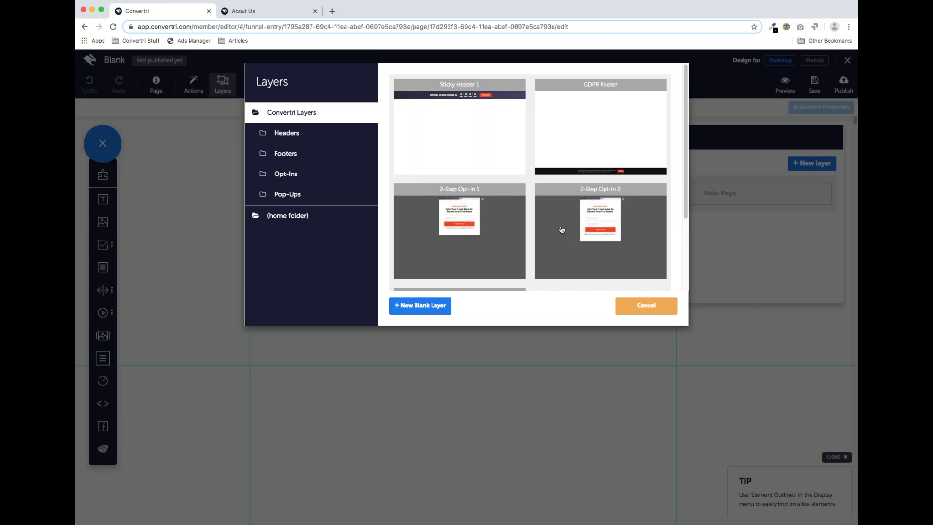
scroll(504, 217, down, 3)
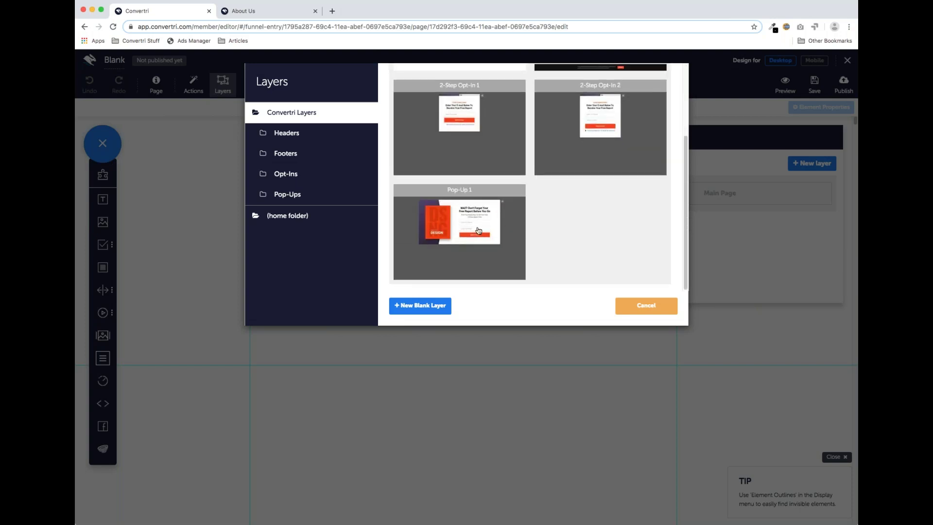
scroll(479, 230, up, 3)
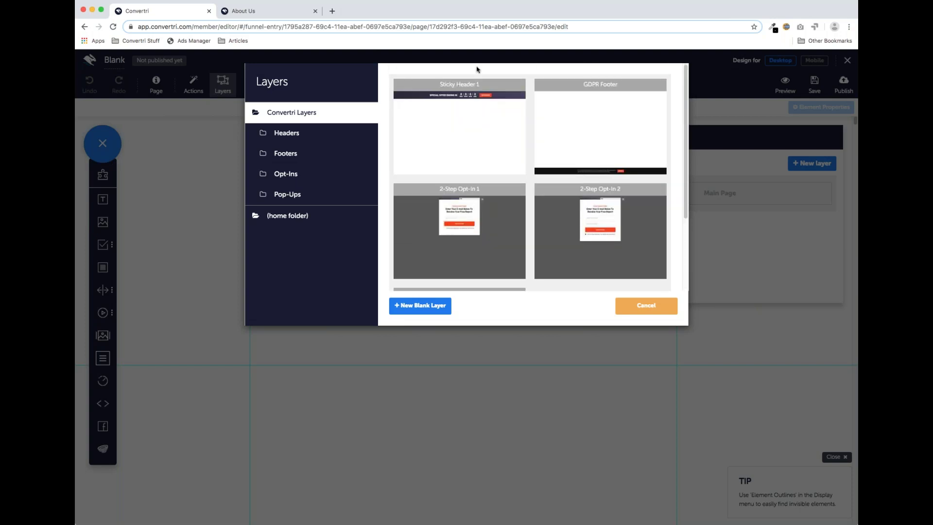
- Add the 2-Step Opt-In 2 template as a new layer named Opt-In
click(606, 218)
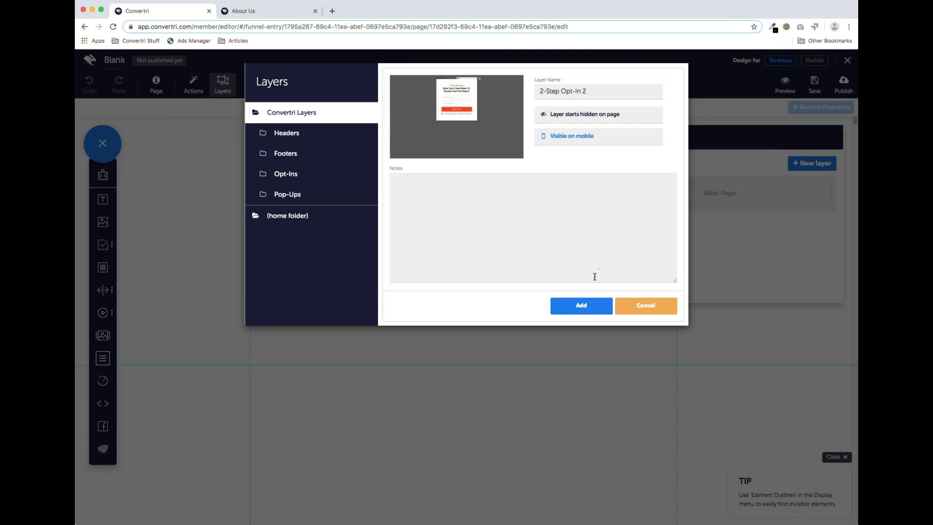
click(581, 309)
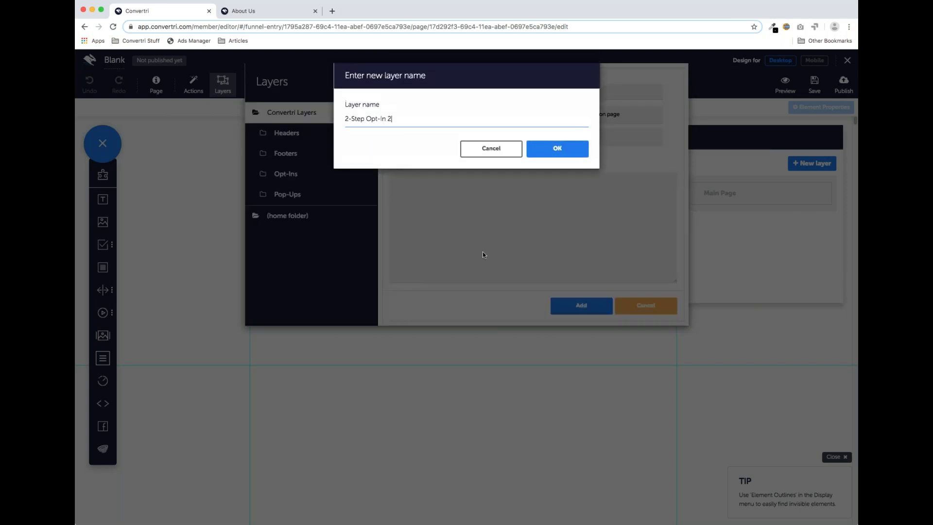
drag(403, 119, 325, 116)
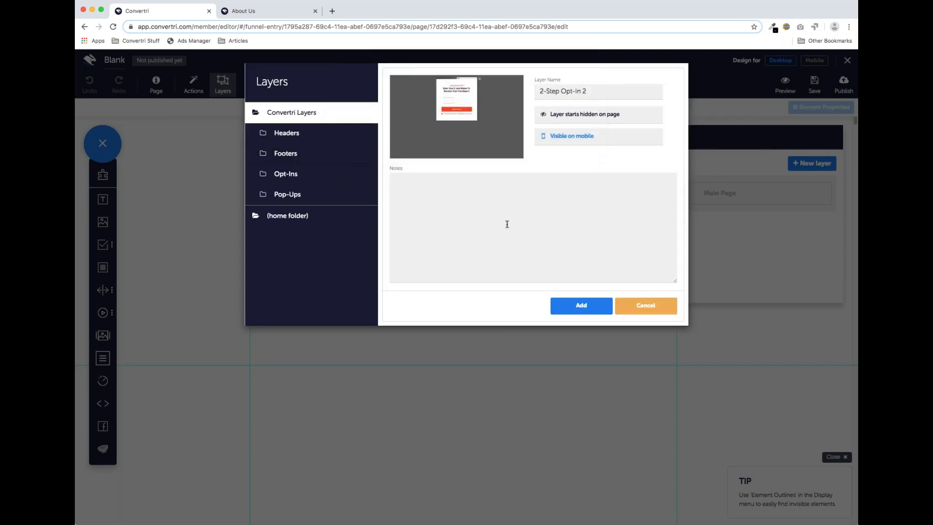
click(583, 305)
drag(395, 119, 343, 120)
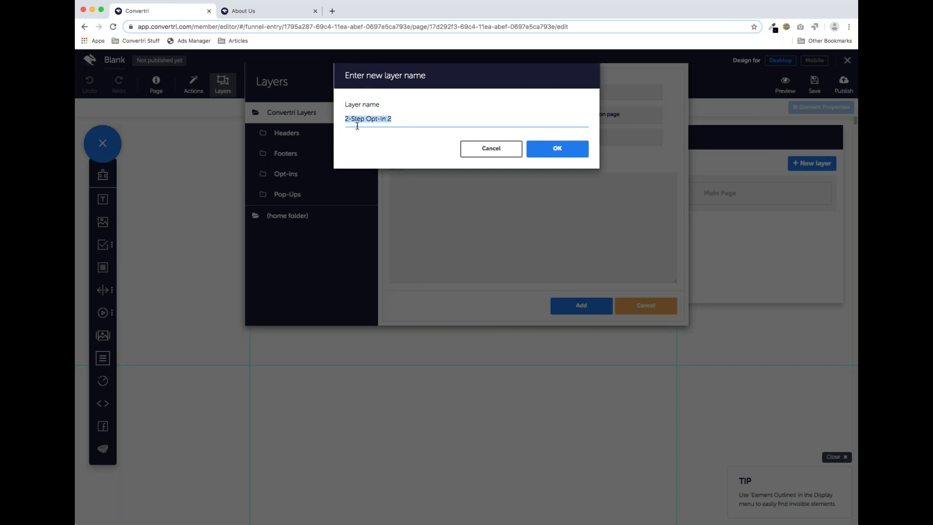
text(Olpt-In)
click(547, 156)
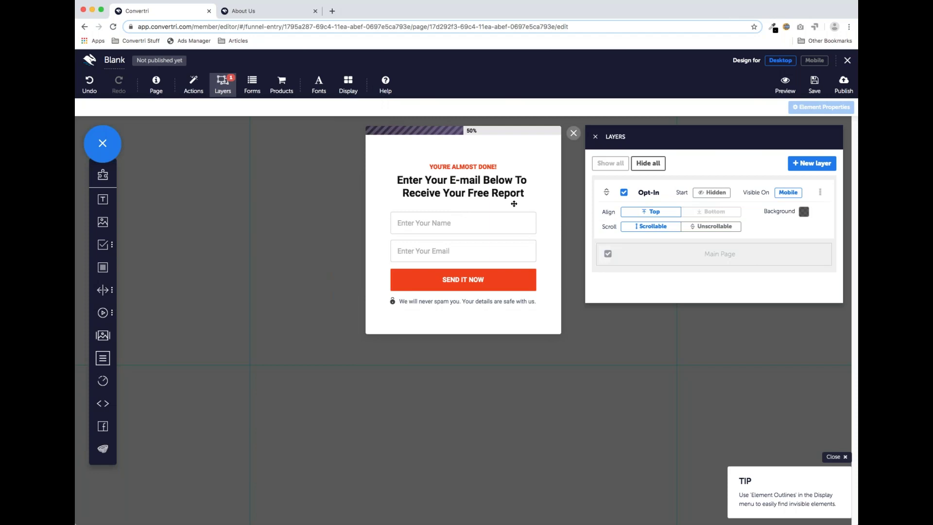
- Retype the headline's ending as 'E!' and nudge the Name field slightly lower
click(494, 166)
key(BackSpace)
key(BackSpace)
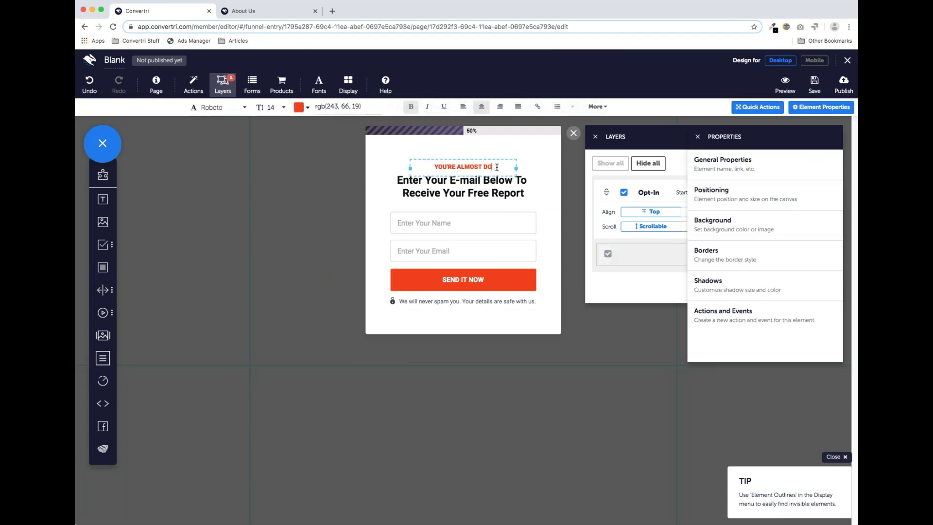
text(E!)
click(493, 214)
mouse_move(492, 218)
mouse_down()
mouse_move(445, 220)
mouse_move(491, 220)
mouse_up()
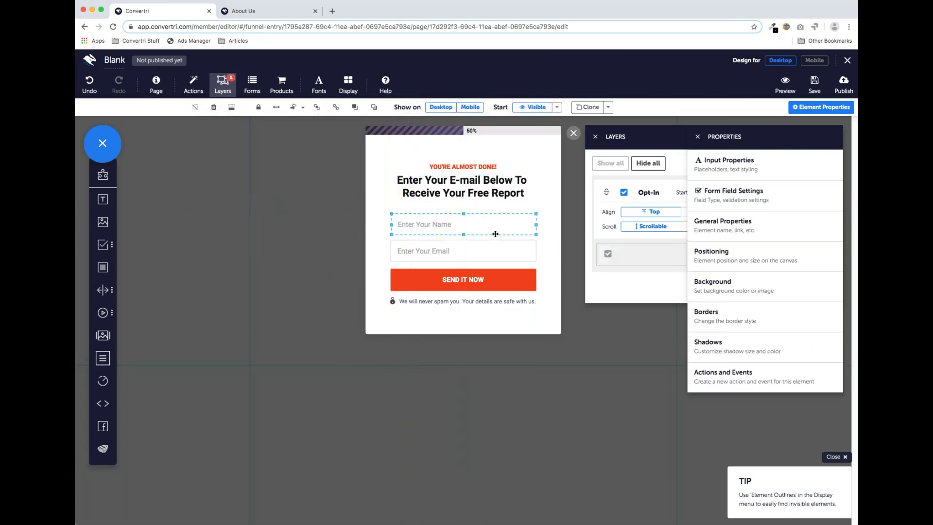
- Check the mobile layout, then review the close X's click action that fades out Opt-In
click(815, 60)
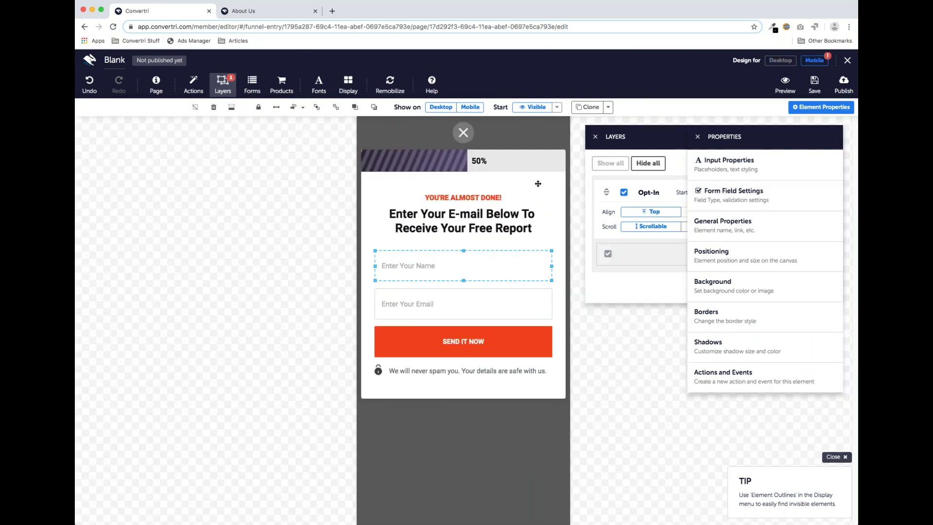
click(778, 63)
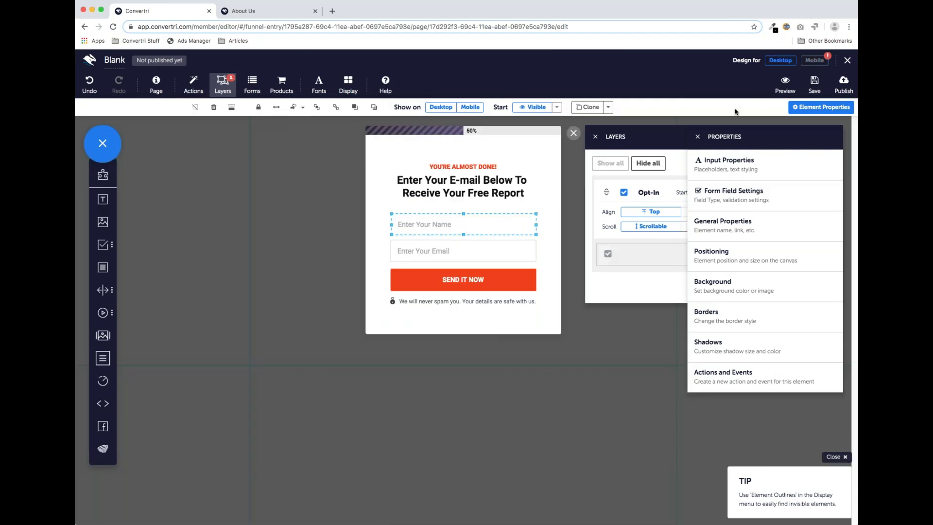
click(574, 136)
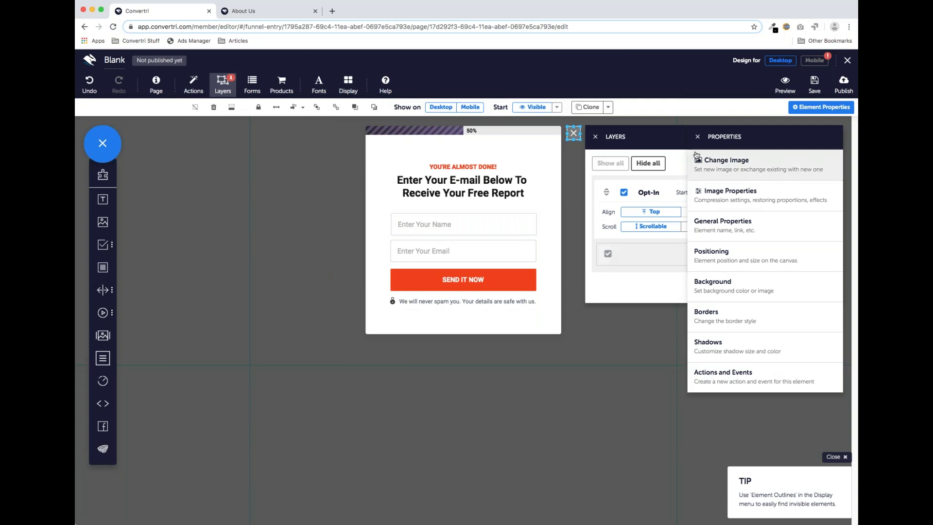
click(719, 370)
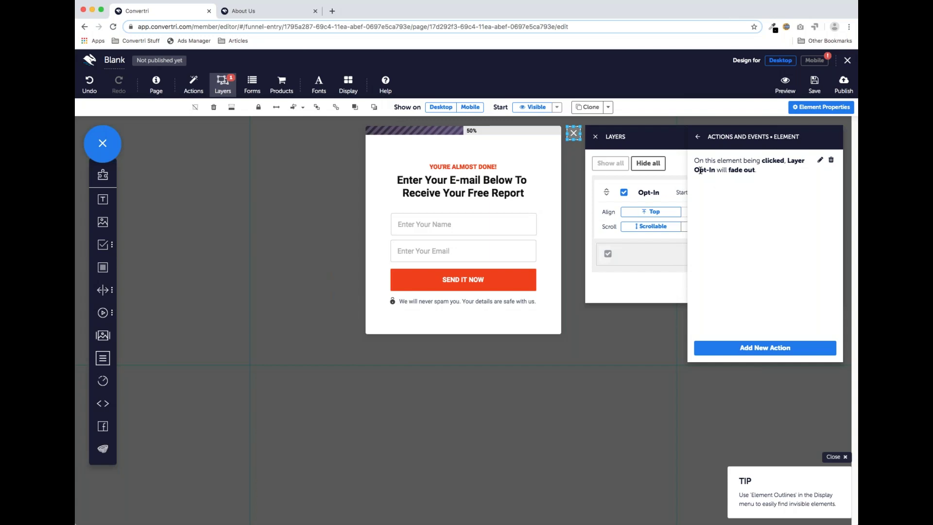
click(697, 136)
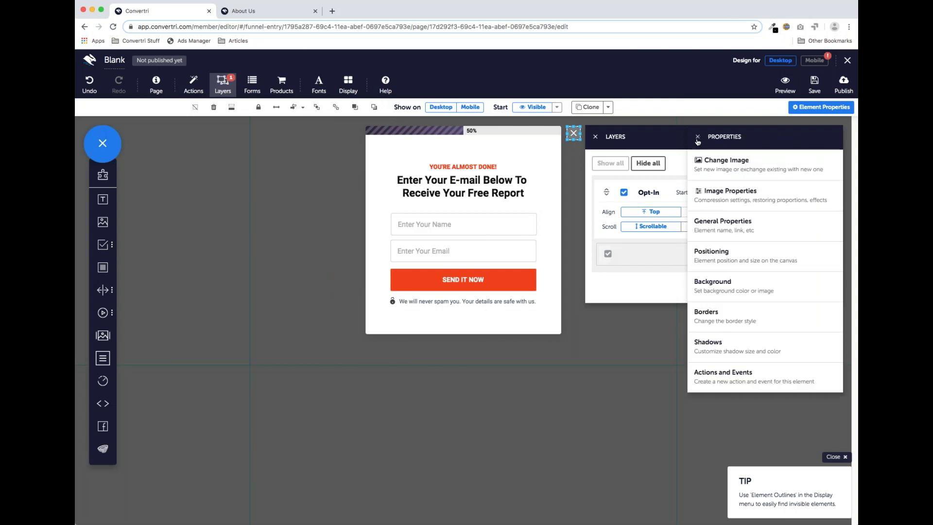
click(698, 136)
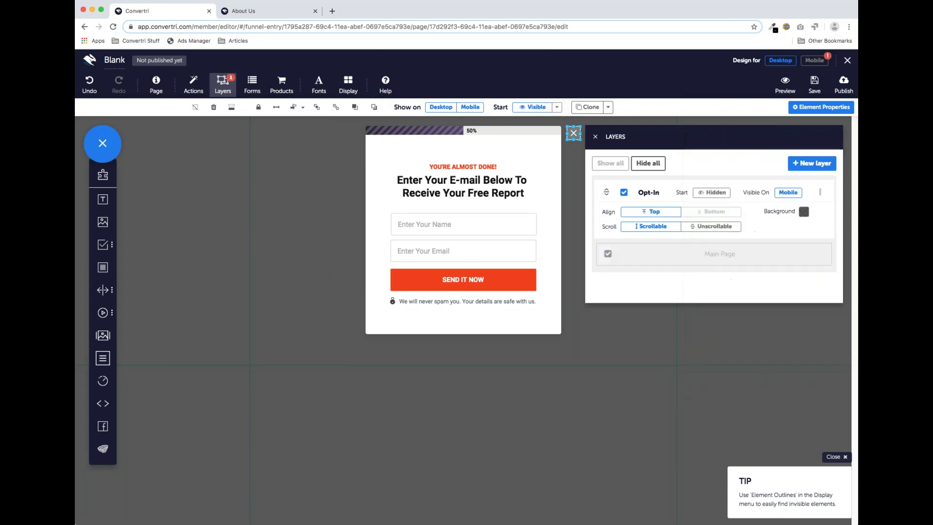
- Reopen the layer library and browse Convertri's header, footer, opt-in and pop-up templates
click(808, 167)
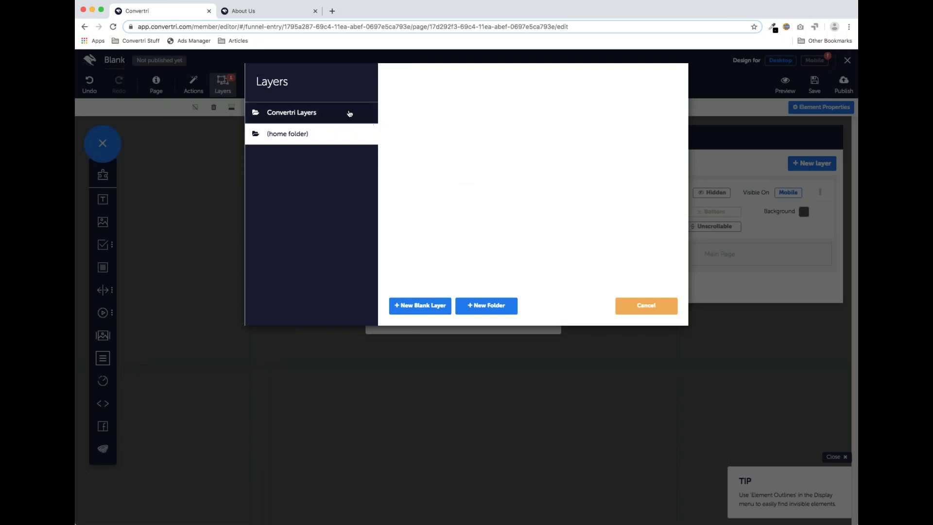
click(349, 114)
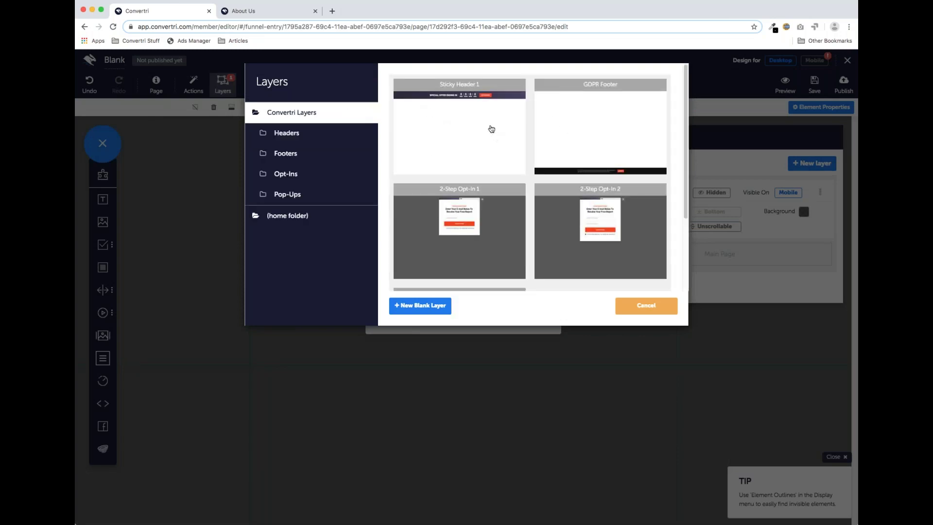
scroll(521, 204, down, 2)
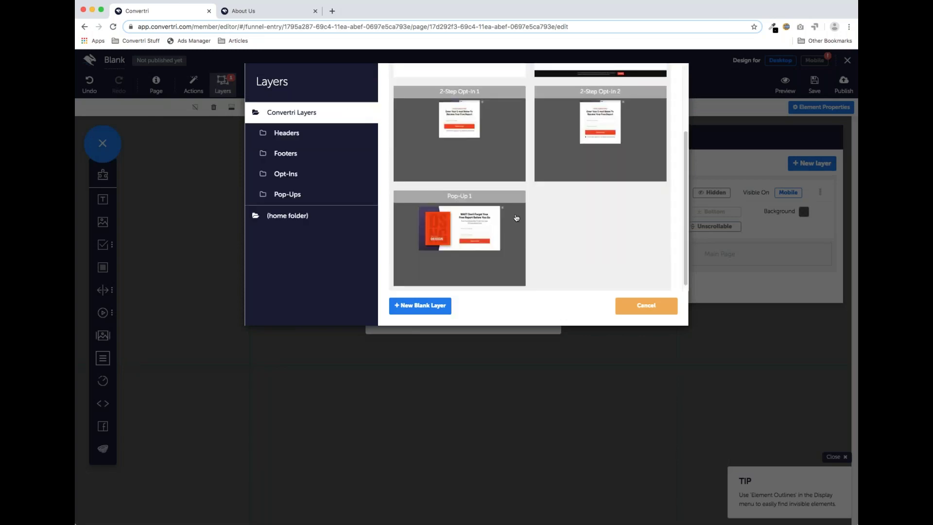
scroll(516, 218, up, 1)
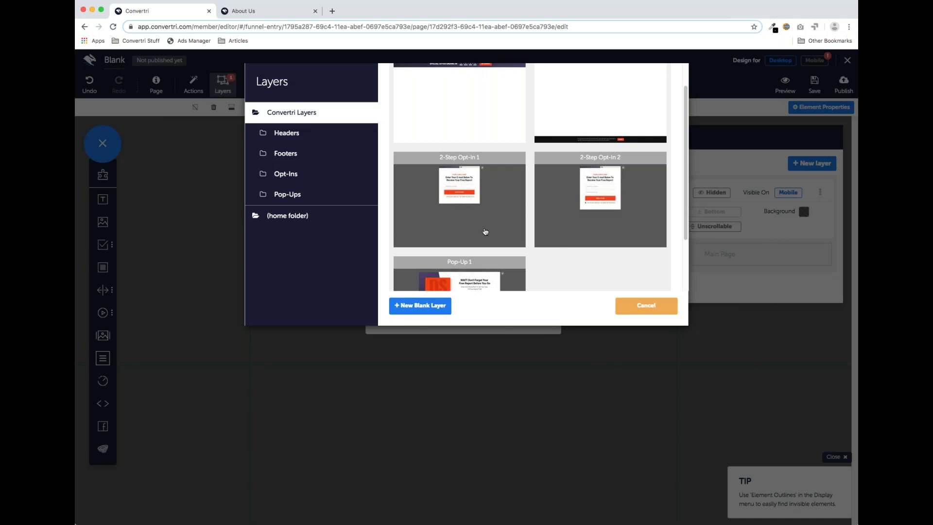
scroll(484, 218, up, 2)
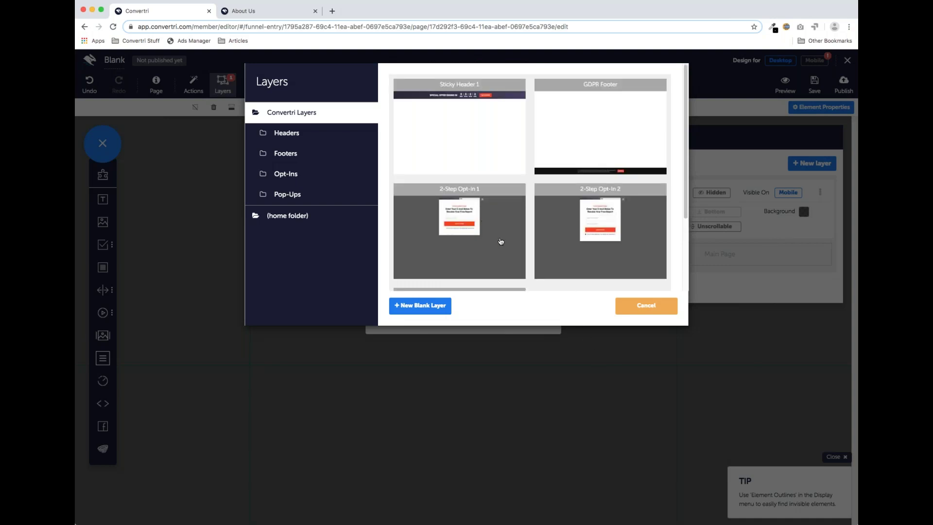
- Cancel the layer library without adding another layer
click(643, 311)
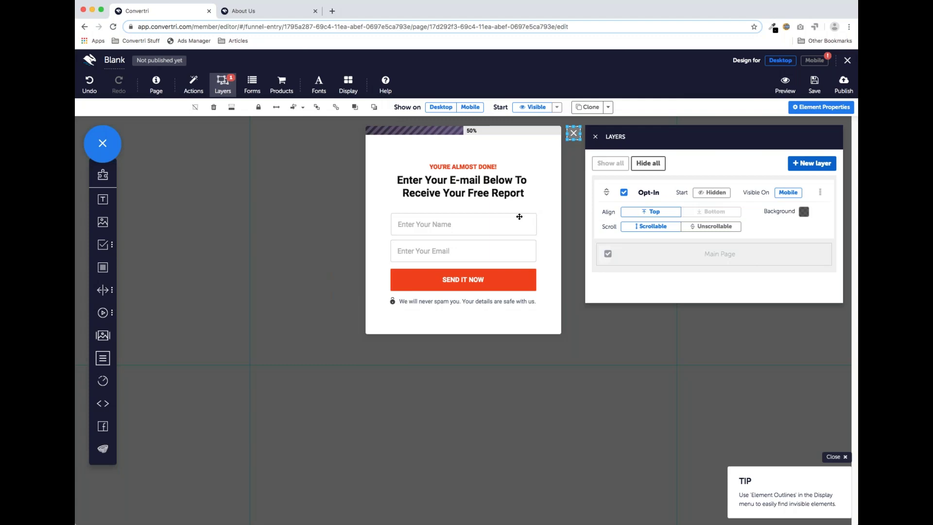
- Leave the Blank page, open the Converge page in the editor and show its layers
click(847, 61)
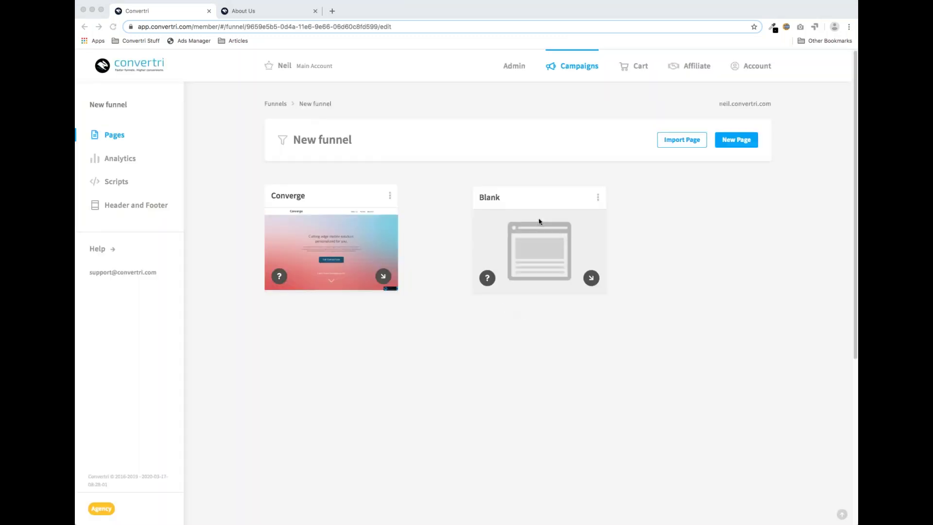
click(353, 305)
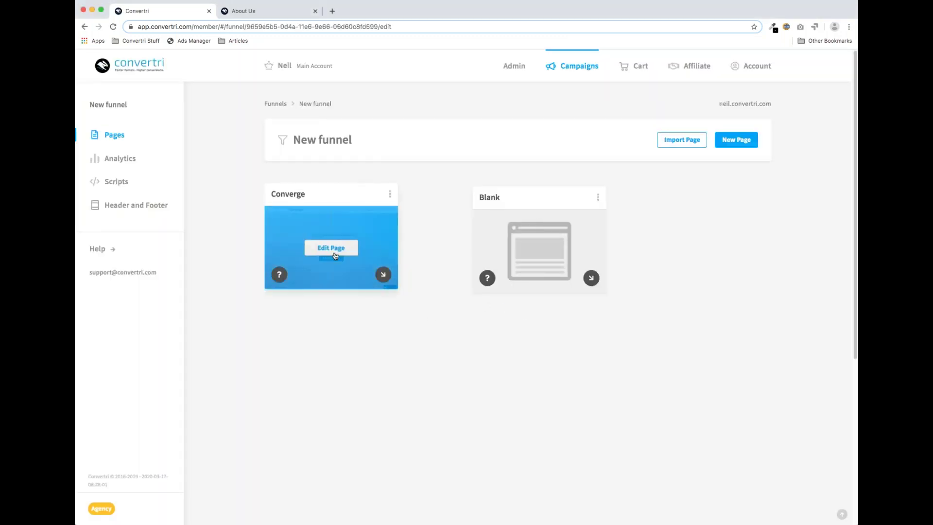
click(335, 253)
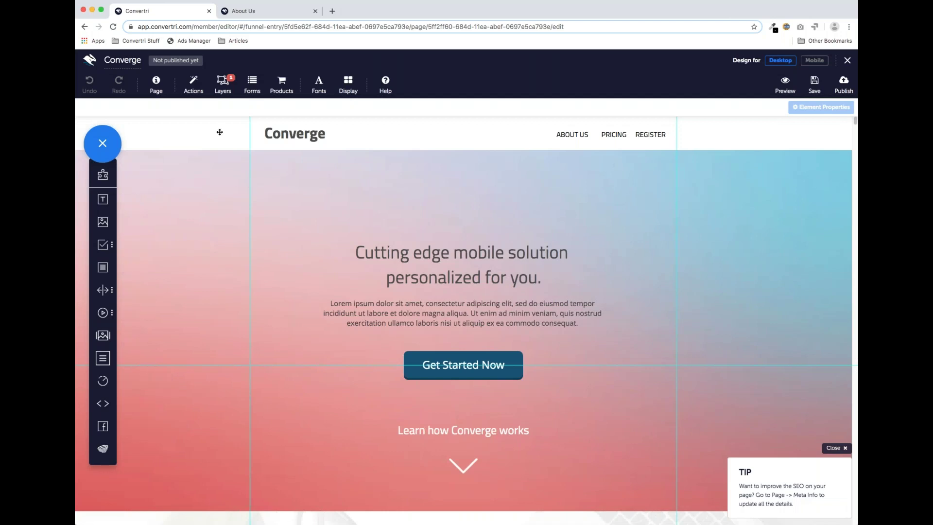
click(226, 87)
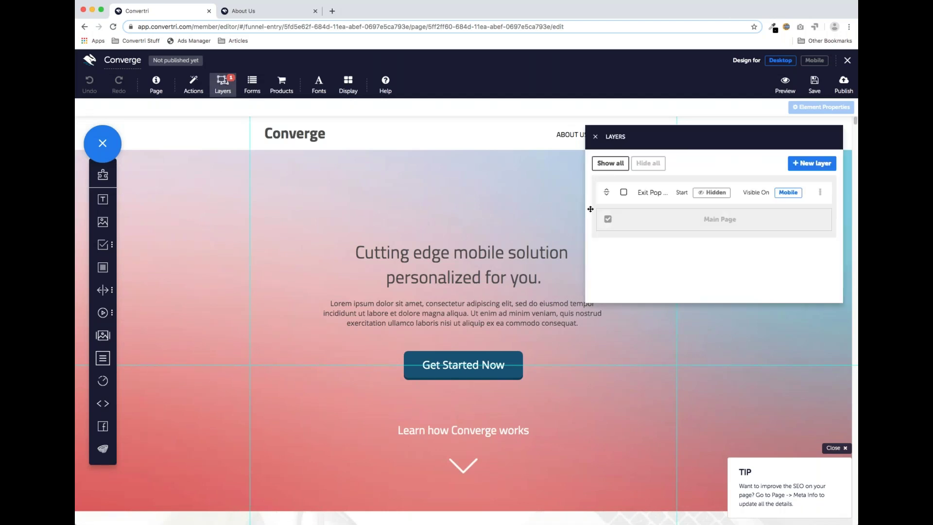
- Show the Exit Pop layer's 'Don't Go Back To Work Just Yet!' pop-up on Converge
click(624, 192)
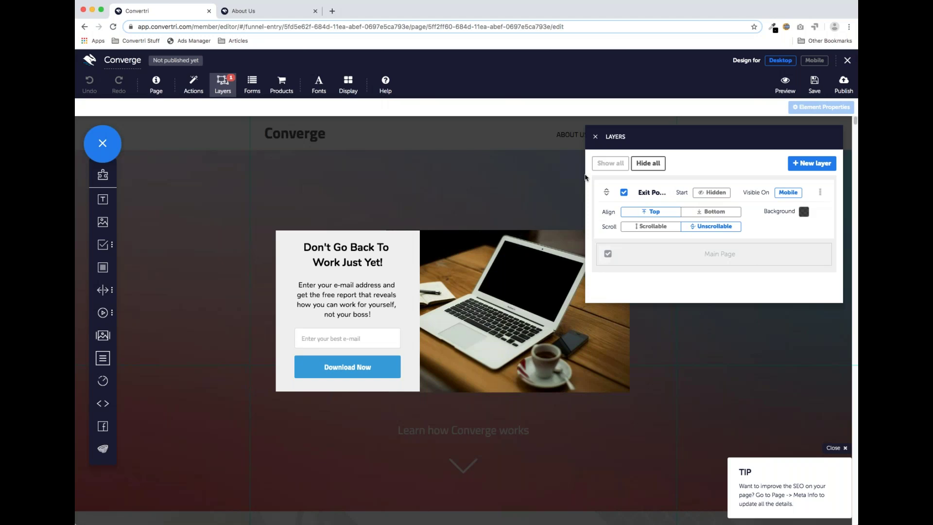
- Save the Exit Pop layer to My Layers as 'Exit Pop 1'
click(820, 193)
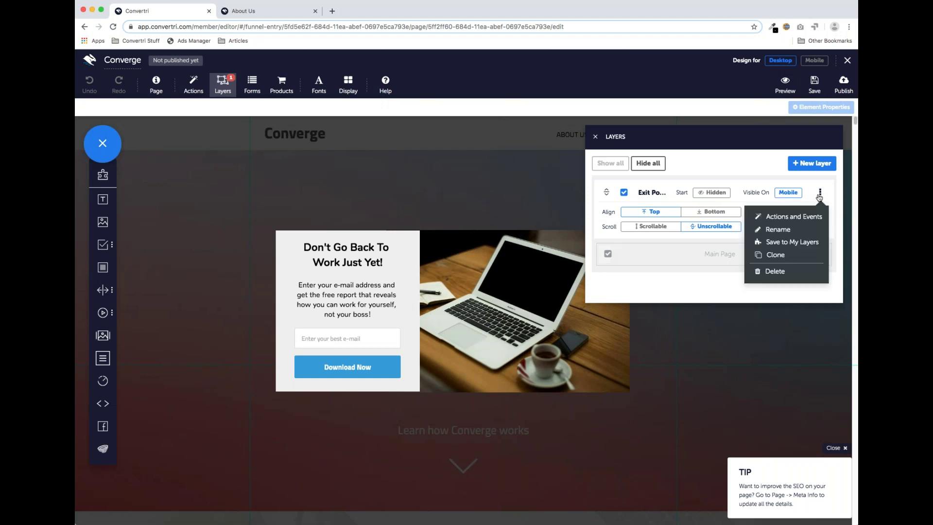
click(792, 242)
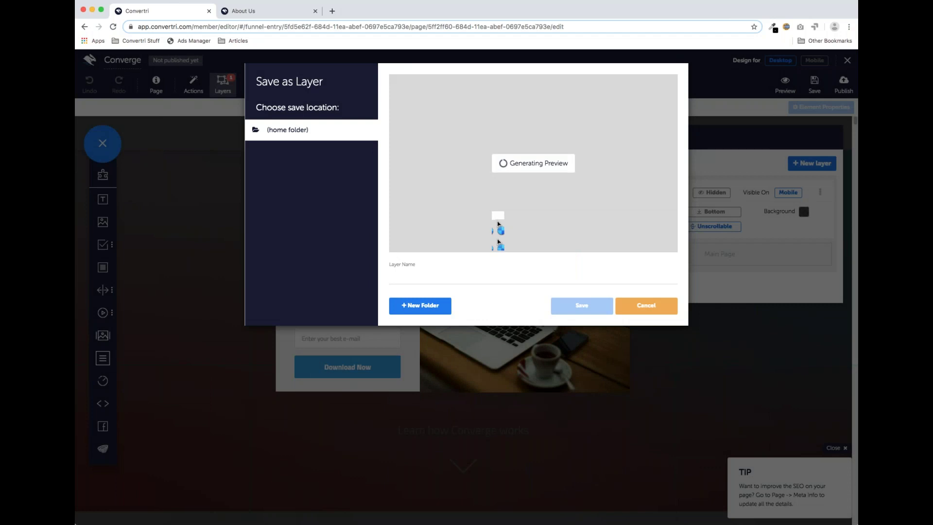
click(443, 278)
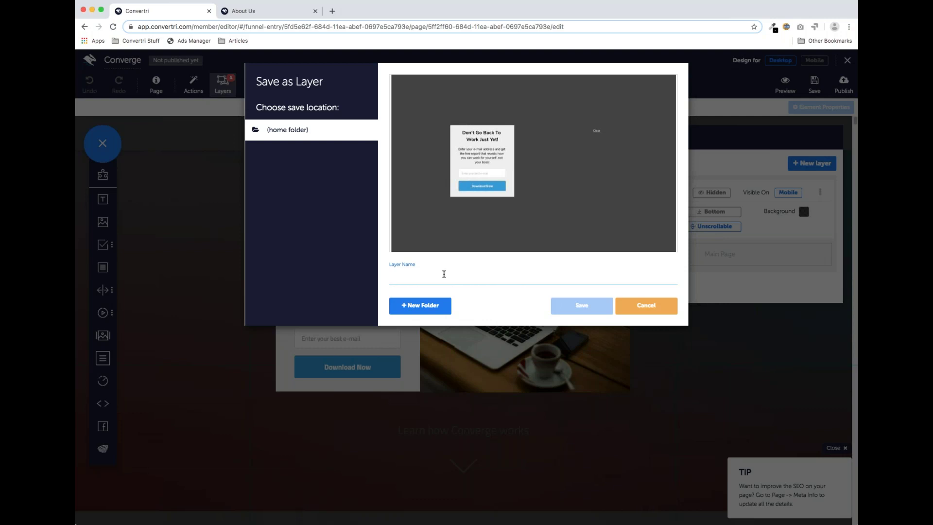
text(Exit Pop 1)
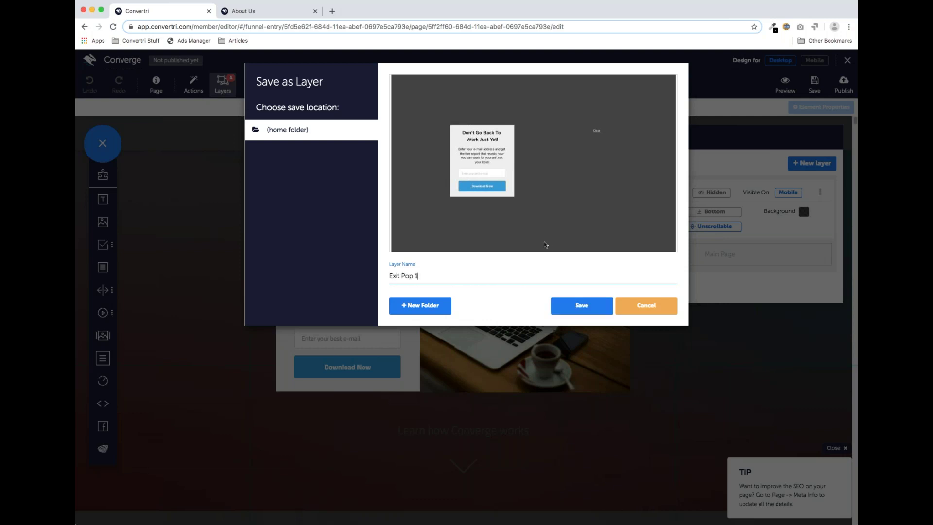
click(578, 313)
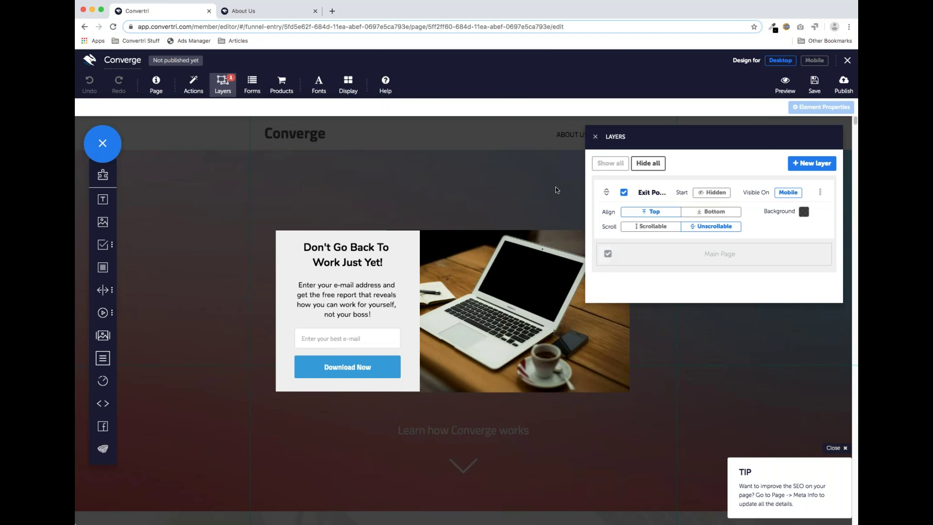
- Close the Layers panel and reopen the Blank page in the editor
click(533, 105)
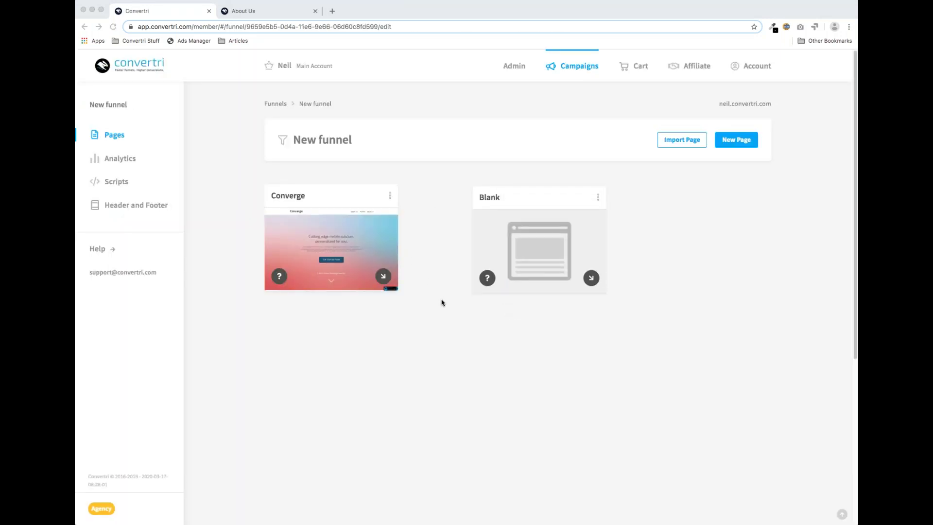
click(533, 254)
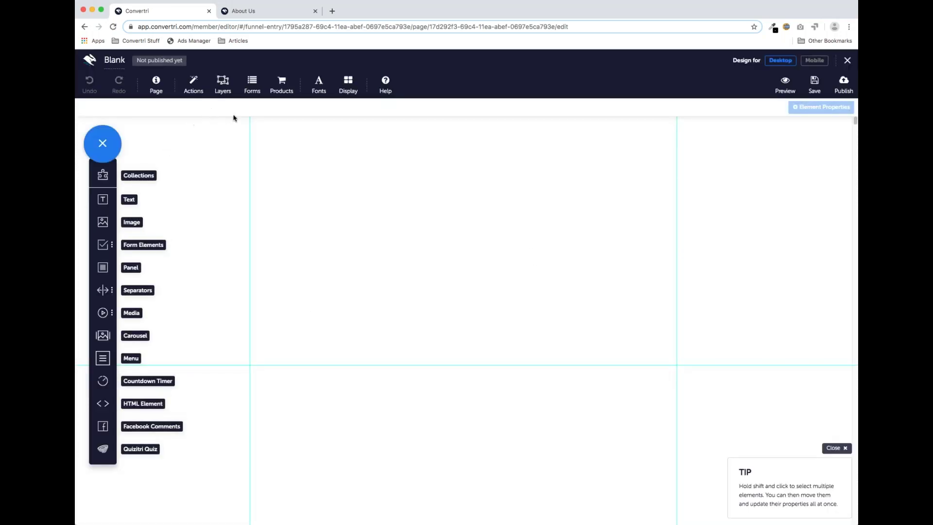
- Add the saved Exit Pop 1 layer to the Blank page, keeping the name Exit Pop 1
click(222, 84)
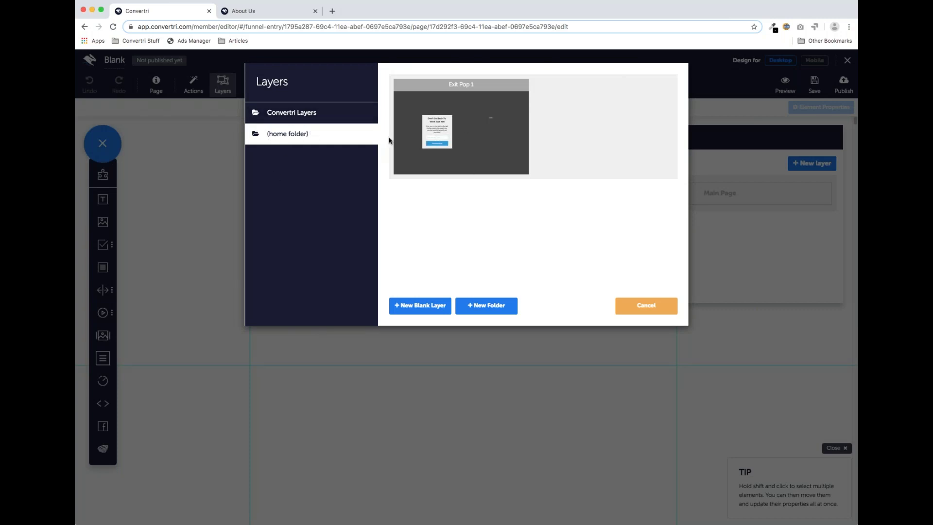
click(475, 153)
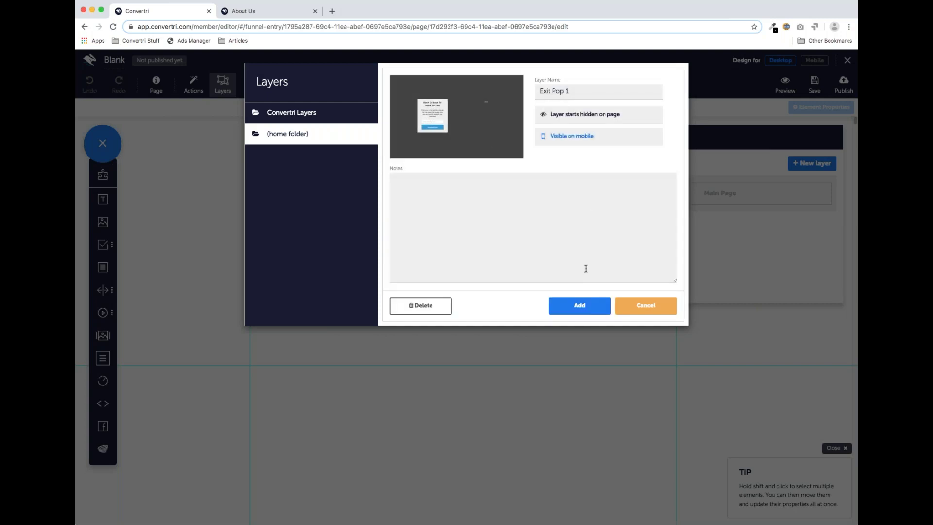
click(581, 306)
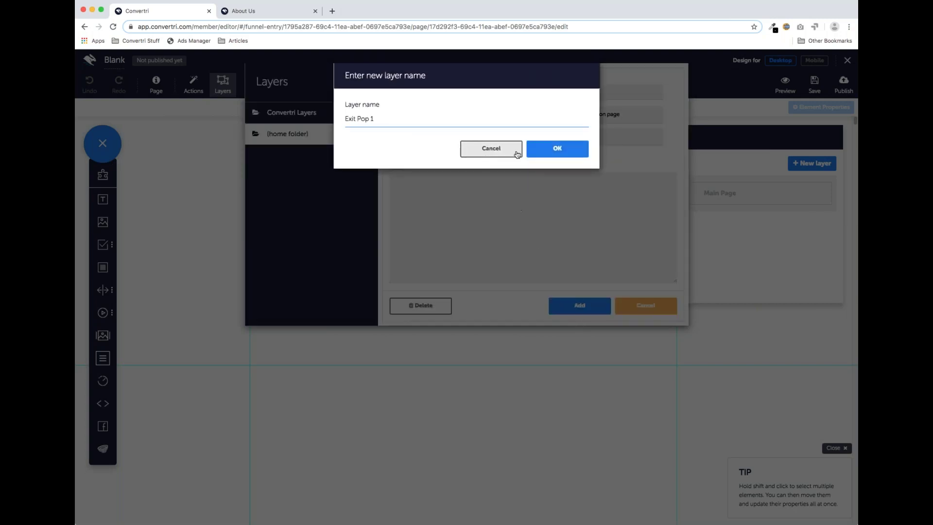
click(554, 151)
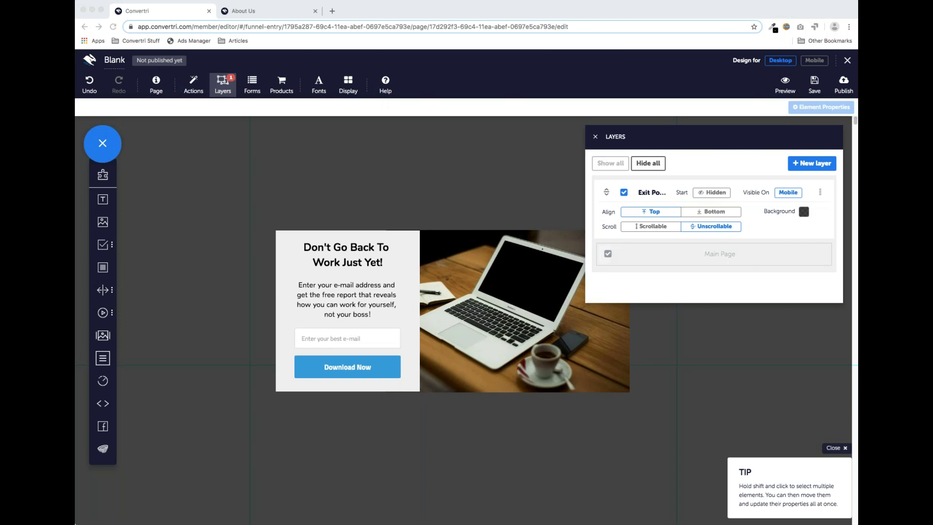
- Close the Layers panel and reopen the Converge page for editing
click(595, 136)
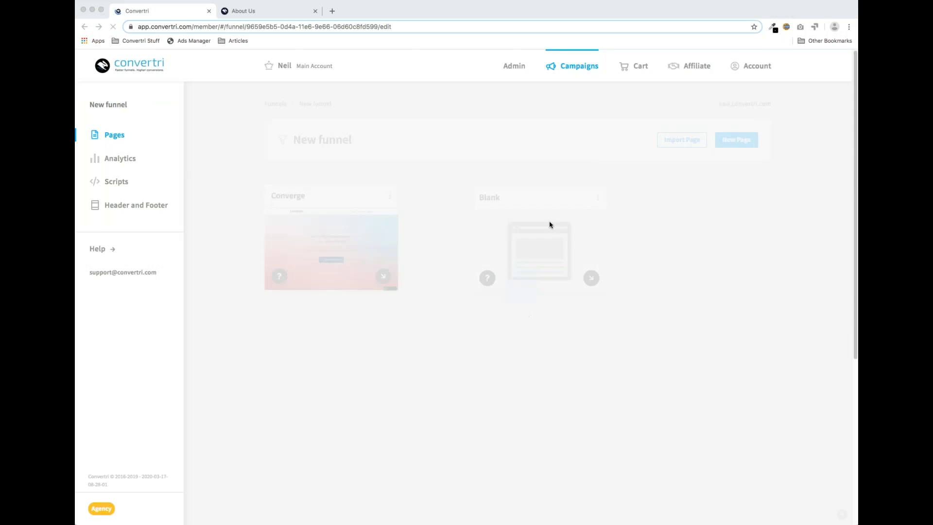
click(327, 327)
click(326, 252)
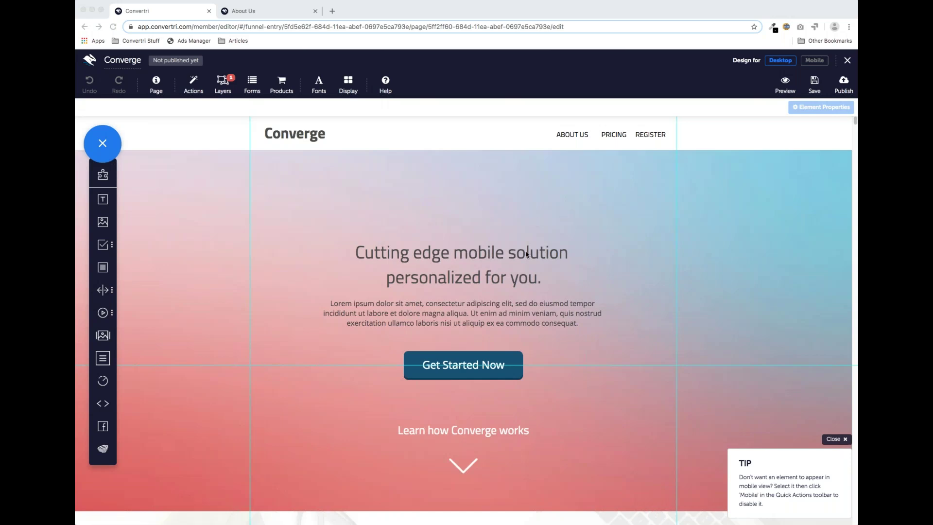
- Scroll through the Converge page, then exit the editor back to the funnel
scroll(527, 254, down, 3)
scroll(526, 253, down, 2)
scroll(462, 185, up, 5)
scroll(459, 227, down, 3)
scroll(460, 227, down, 3)
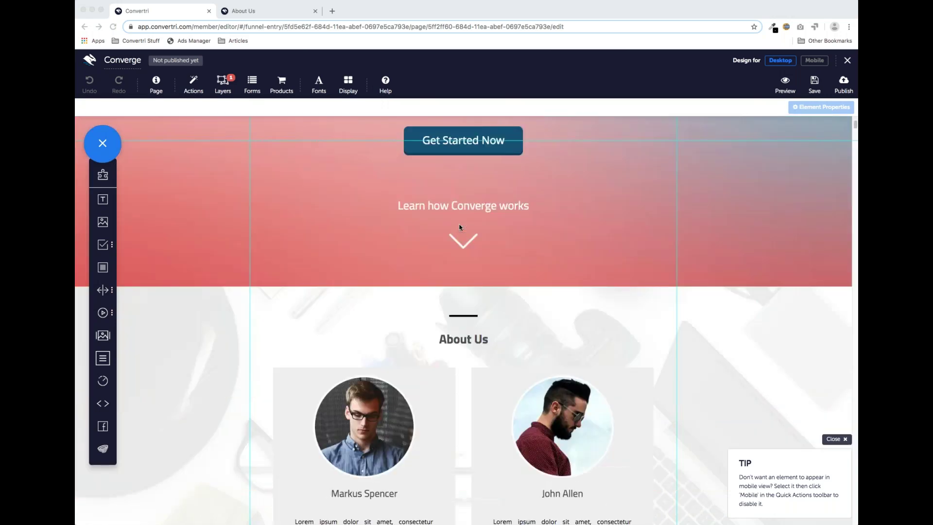
scroll(460, 227, up, 5)
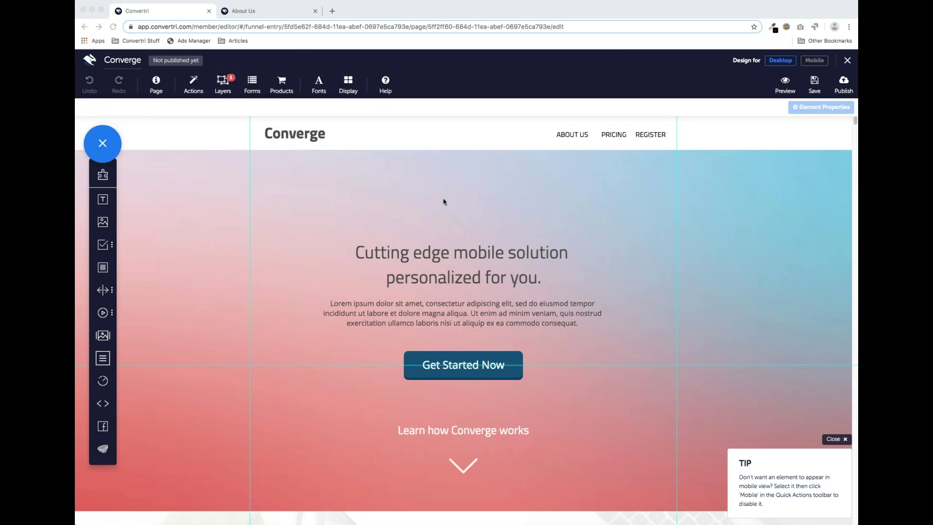
scroll(455, 255, down, 1)
scroll(455, 260, up, 1)
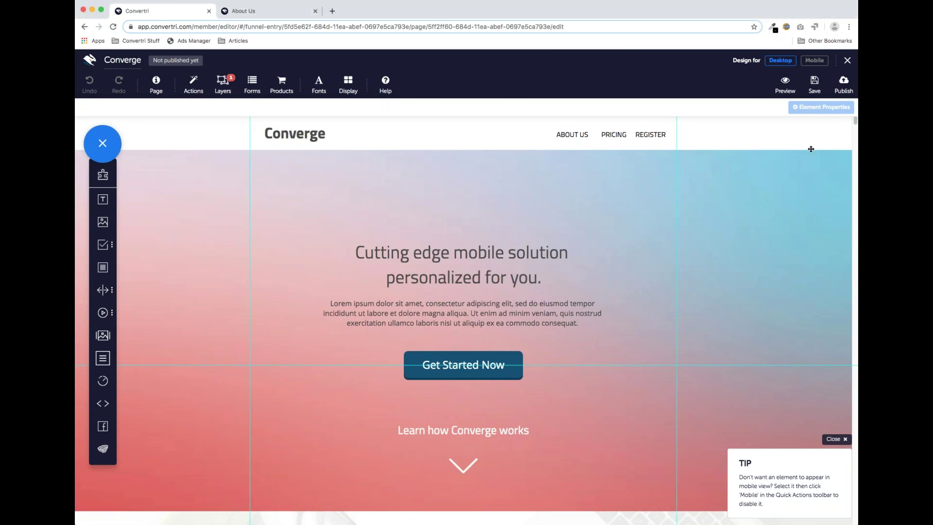
click(848, 61)
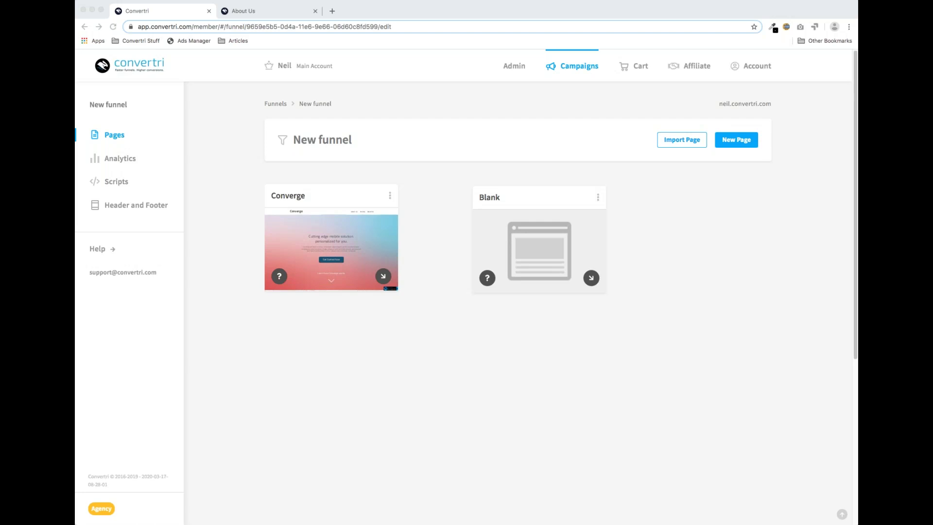
- Refocus the browser and reopen the Converge page from the funnel's Pages list
click(571, 405)
click(333, 249)
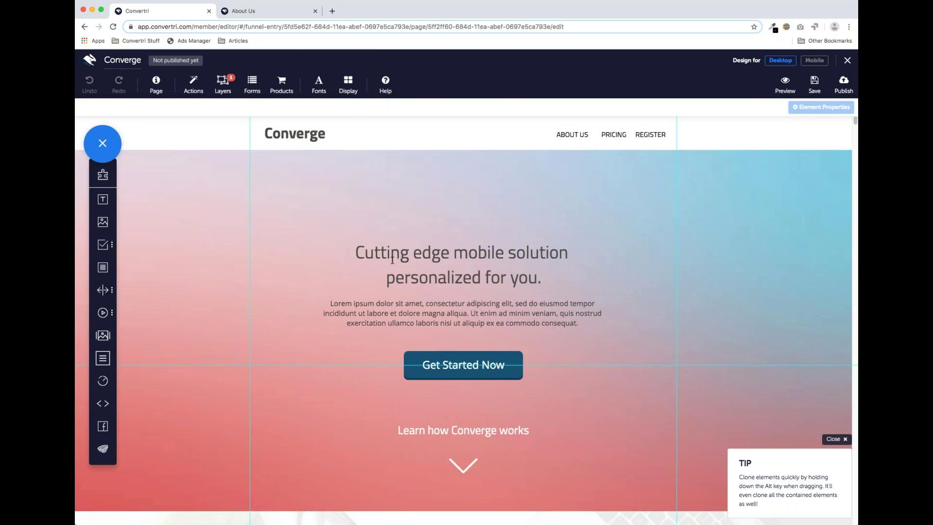
scroll(388, 270, down, 5)
scroll(388, 273, up, 3)
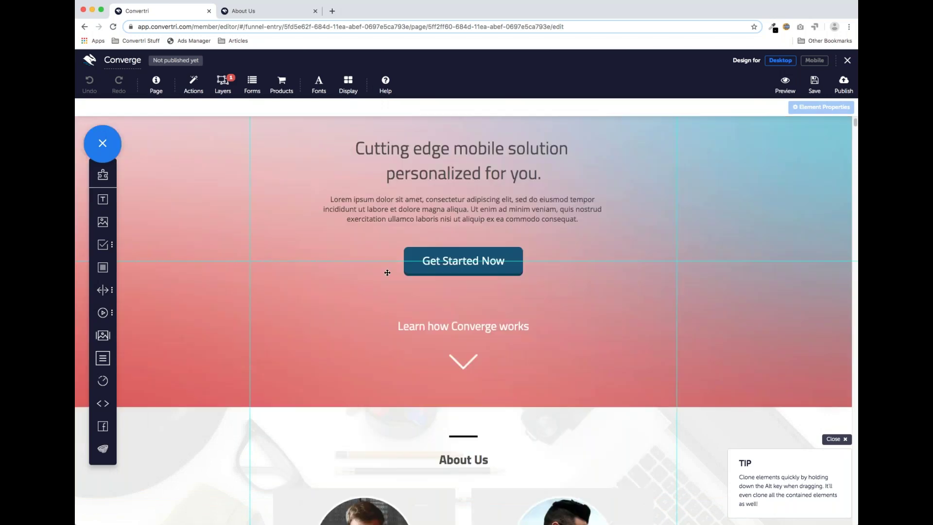
scroll(387, 273, up, 2)
scroll(387, 273, down, 7)
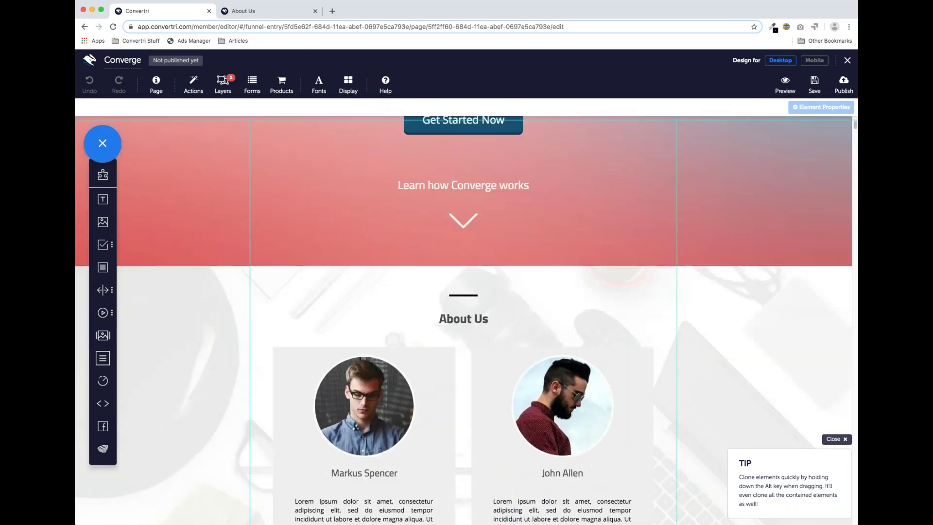
scroll(387, 273, down, 8)
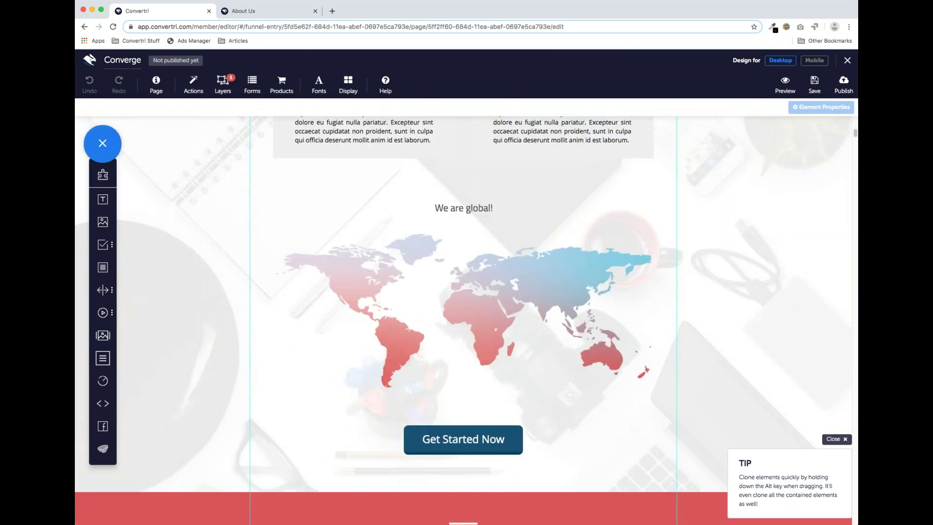
scroll(387, 275, down, 5)
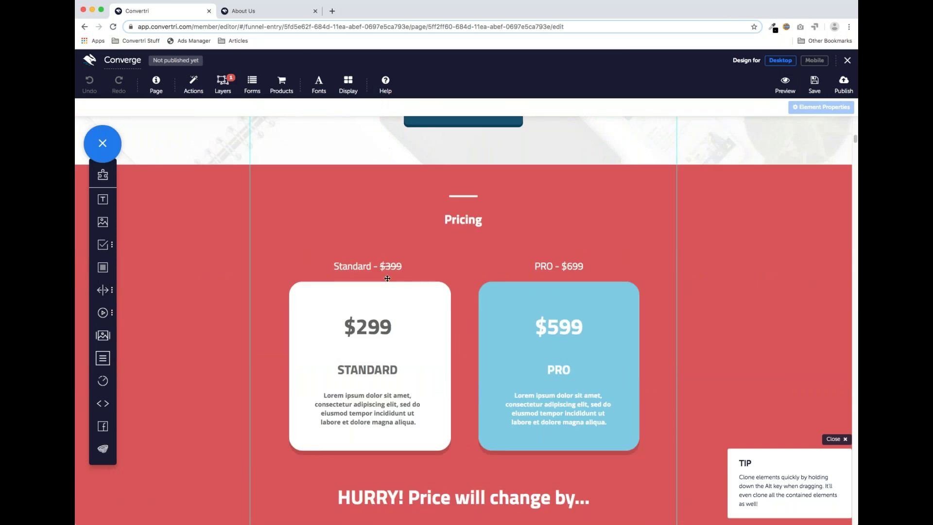
scroll(388, 275, up, 10)
scroll(465, 320, up, 5)
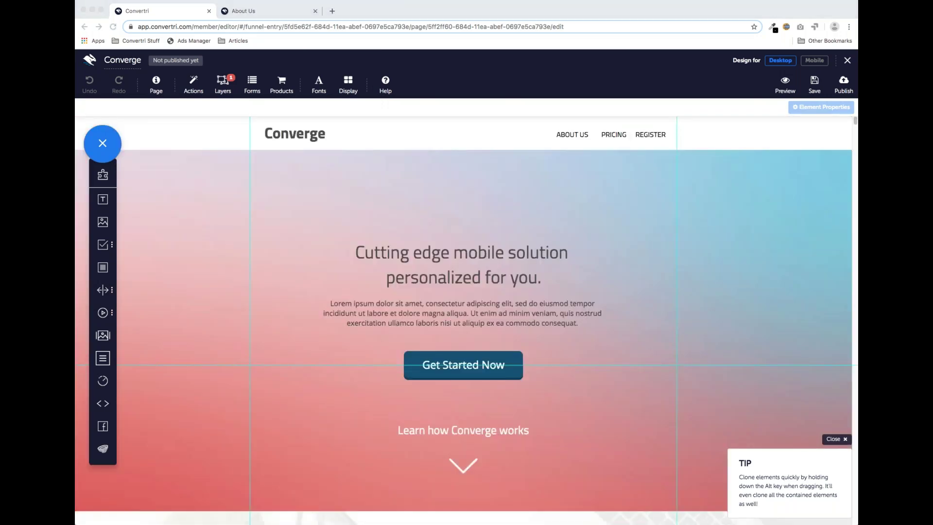
- Select the ABOUT US, PRICING and REGISTER header items in turn
click(305, 231)
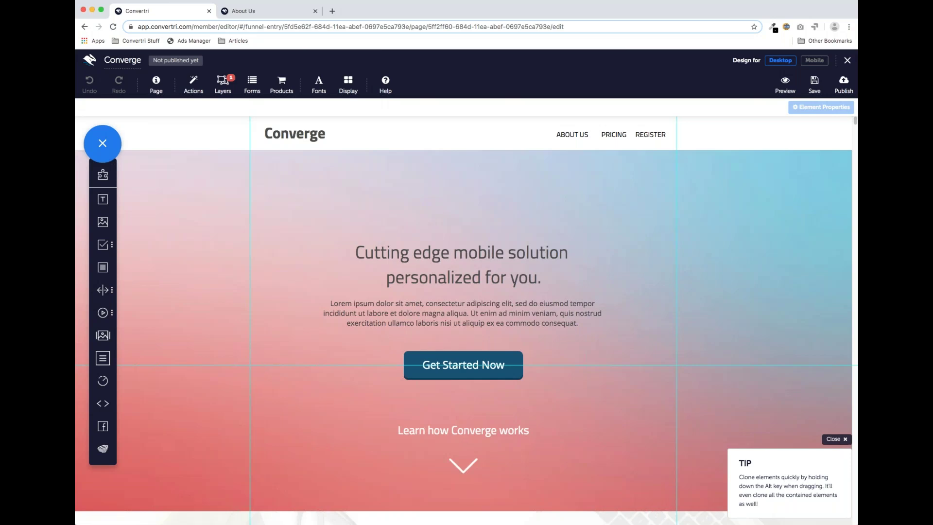
scroll(491, 271, down, 3)
scroll(490, 271, up, 3)
click(583, 132)
click(610, 130)
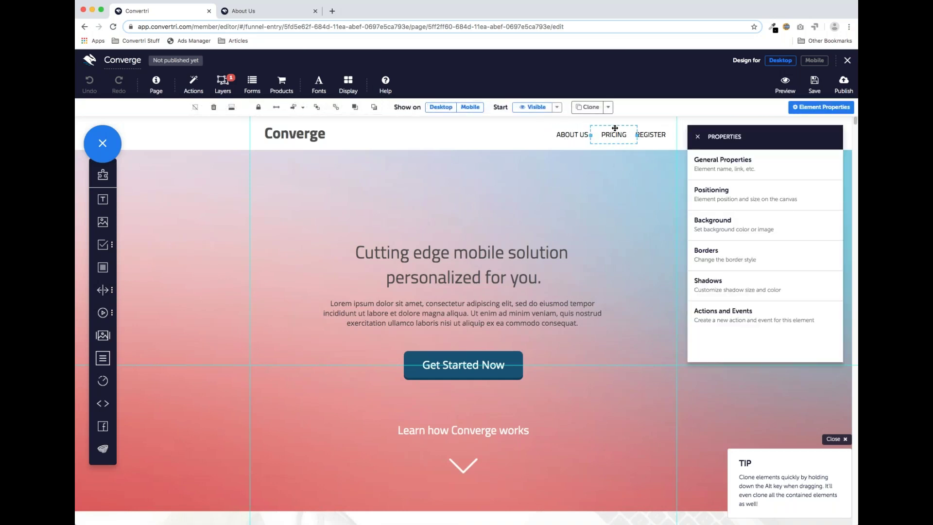
click(644, 128)
- Confirm REGISTER links internally to the Register section, then preview the page
click(716, 163)
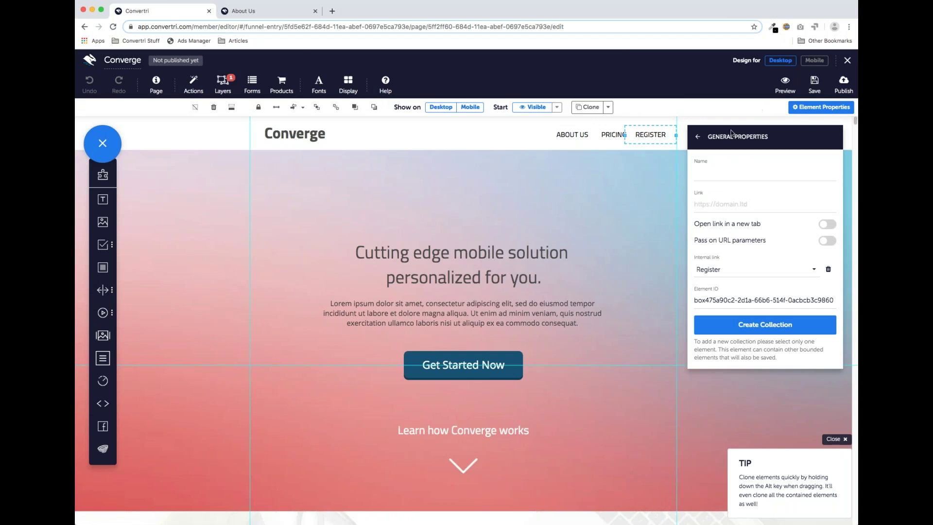
click(698, 136)
click(705, 136)
click(785, 83)
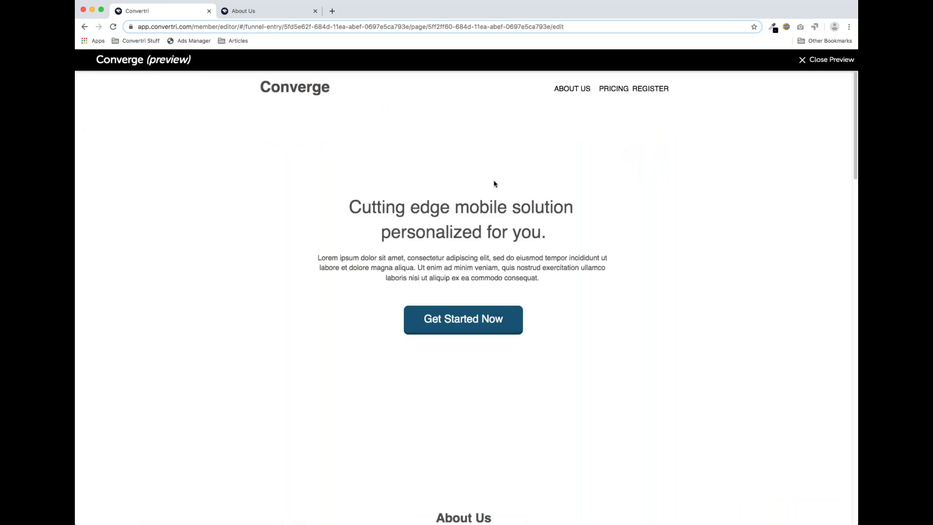
scroll(514, 231, down, 15)
scroll(515, 231, up, 15)
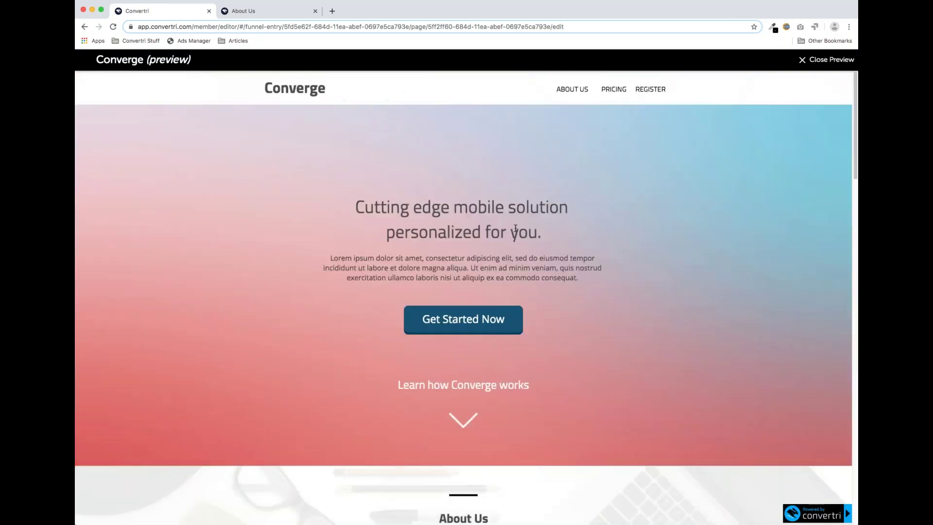
click(658, 90)
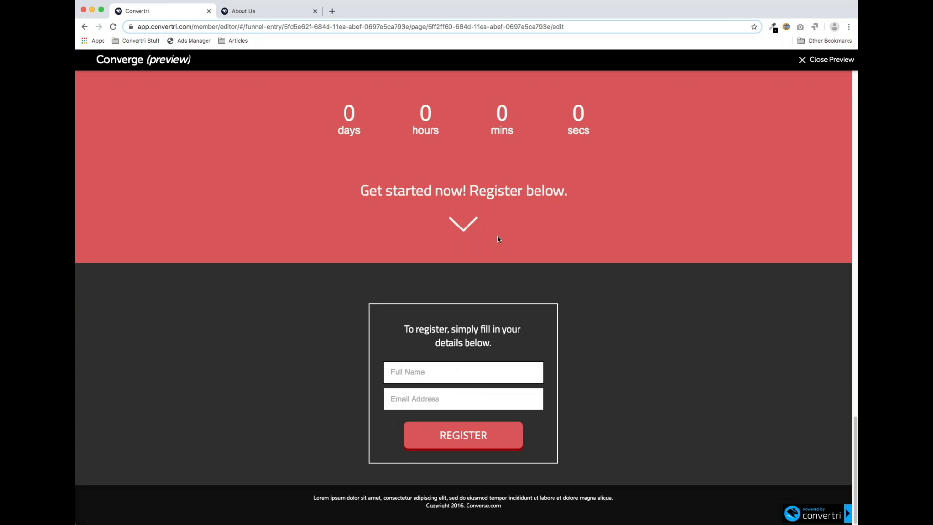
scroll(497, 237, up, 15)
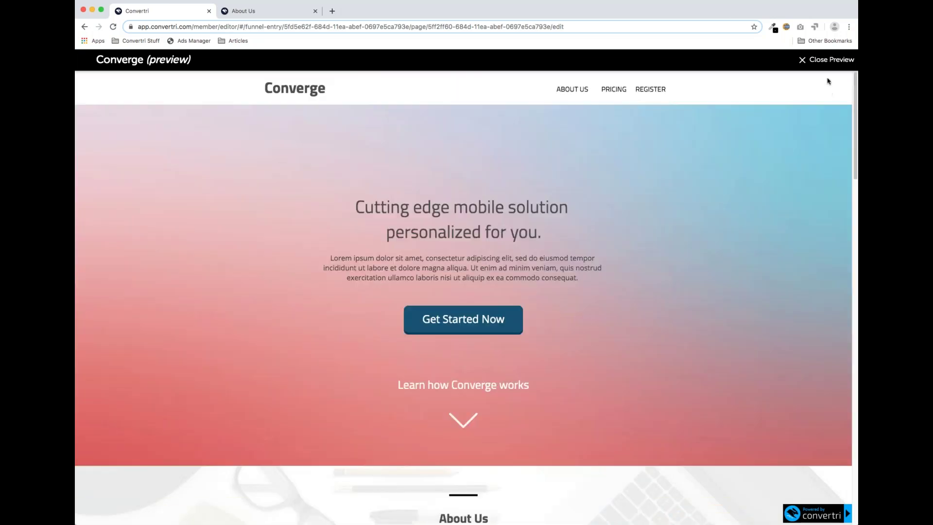
click(827, 60)
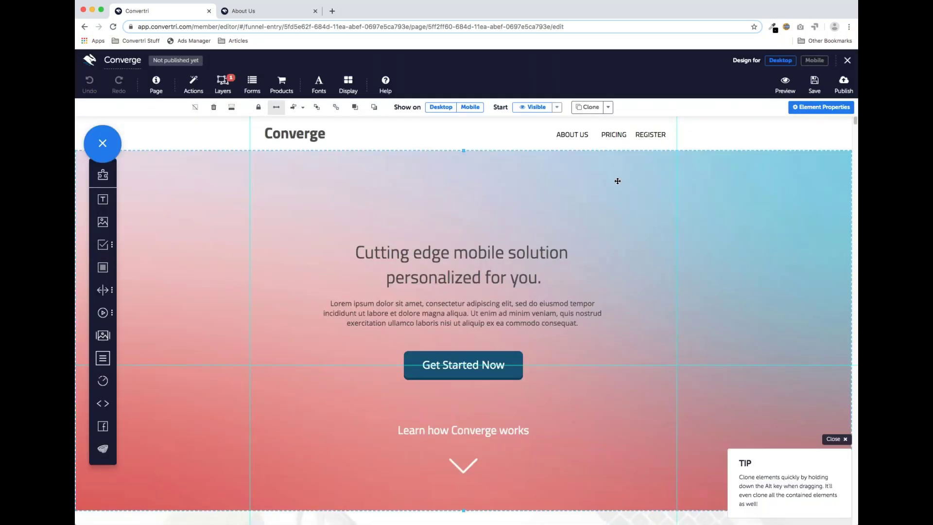
- Inspect the header and Converge title in the mobile layout, then return to desktop
click(815, 61)
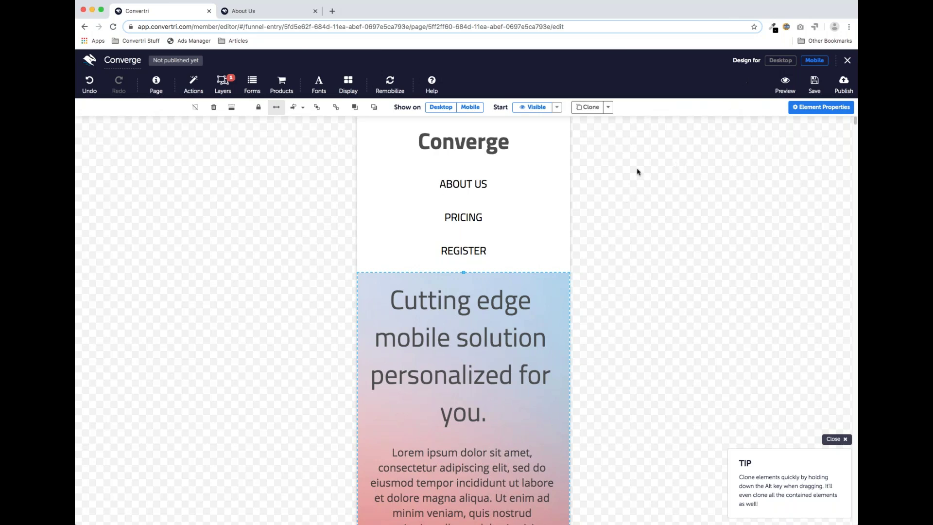
click(532, 166)
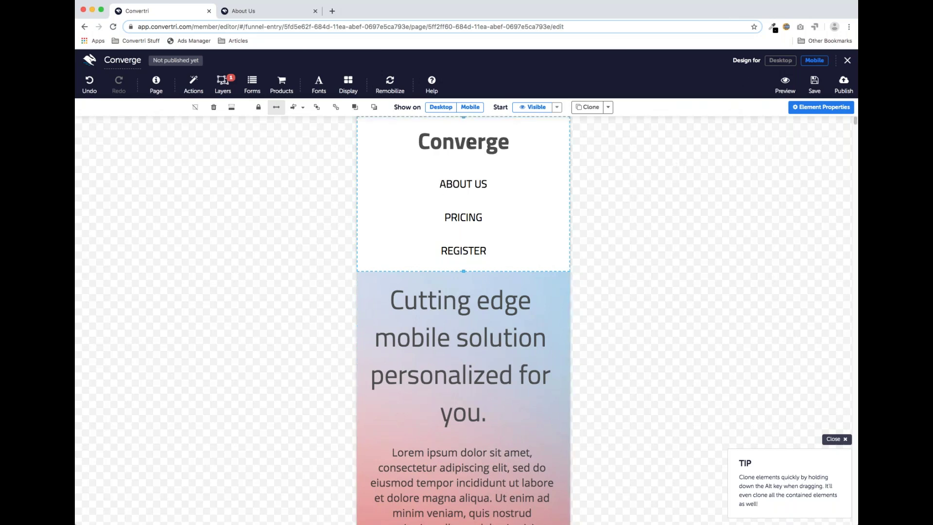
click(461, 126)
click(780, 61)
- Drag a new Menu element into the hero, above the 'Cutting edge mobile solution' heading
click(198, 247)
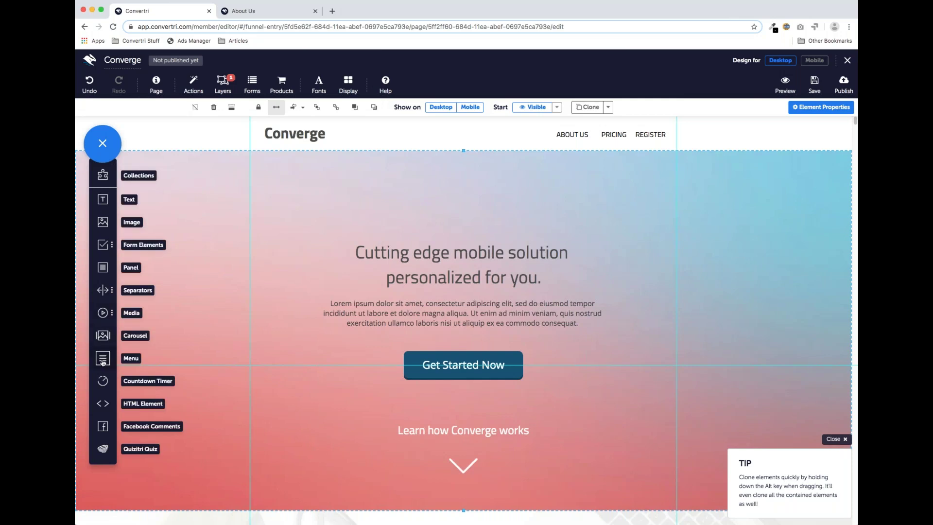
drag(102, 362, 387, 213)
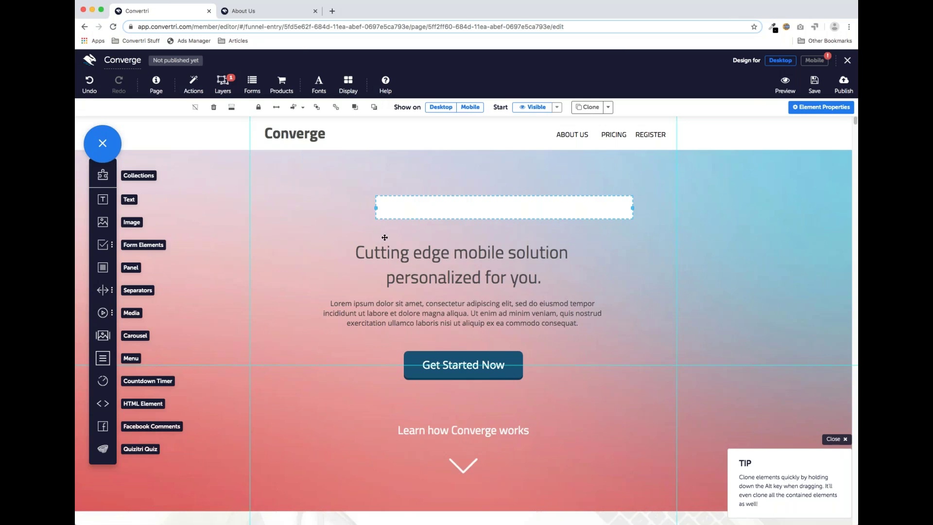
drag(469, 192, 558, 202)
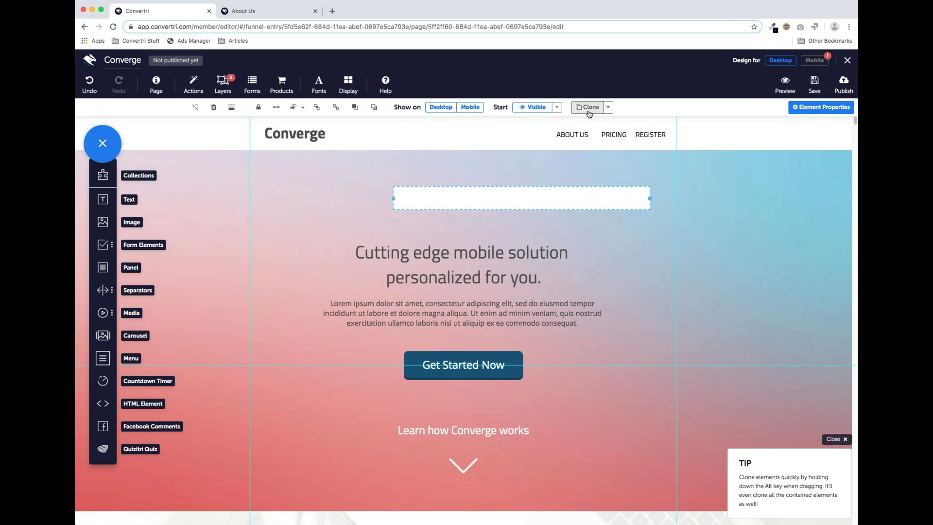
- Open the menu's Element Properties and Menu Items list, starting on Item 1's label
click(798, 108)
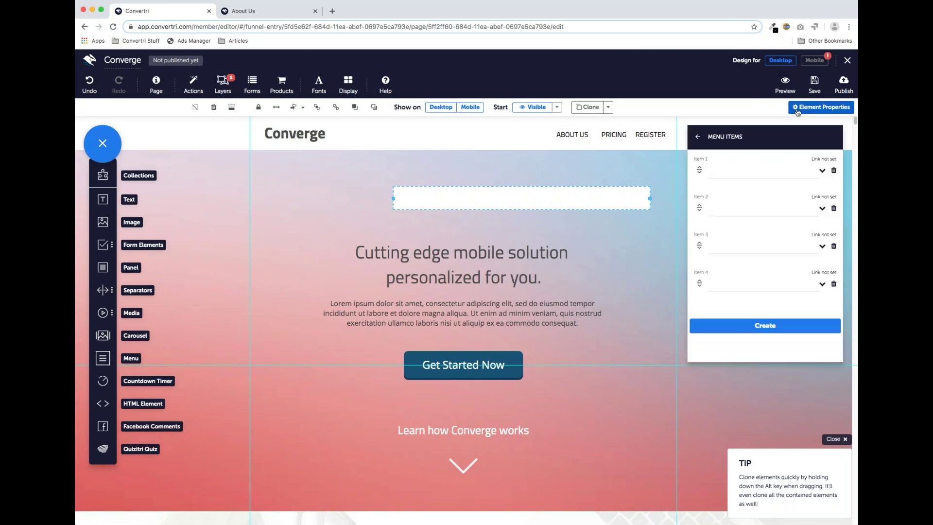
click(698, 138)
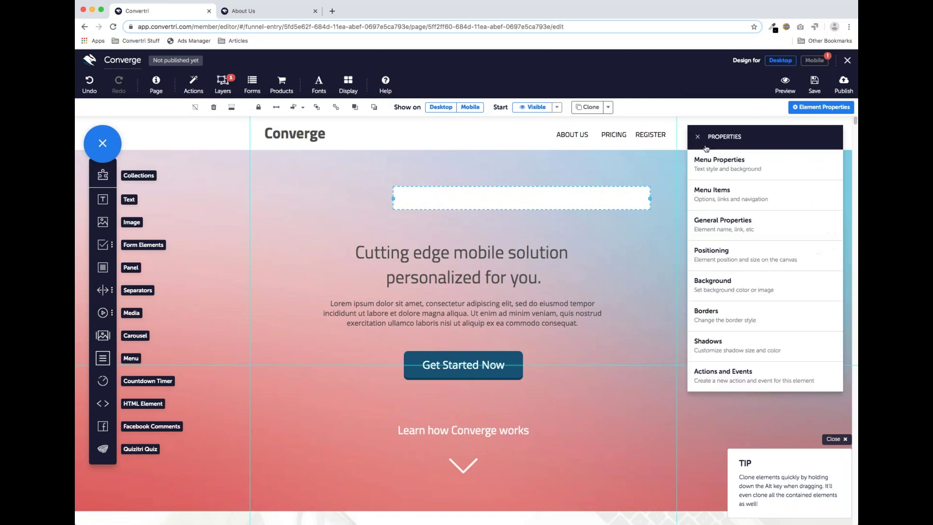
click(729, 187)
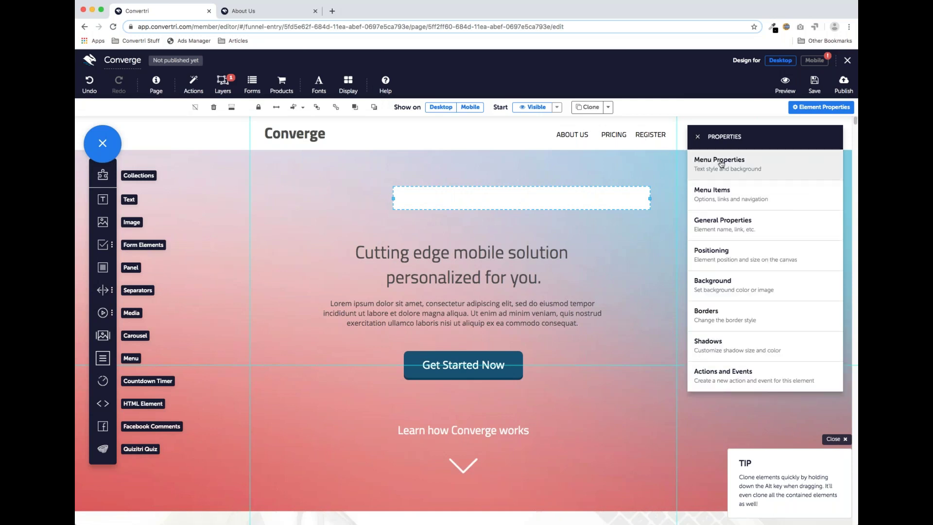
click(722, 165)
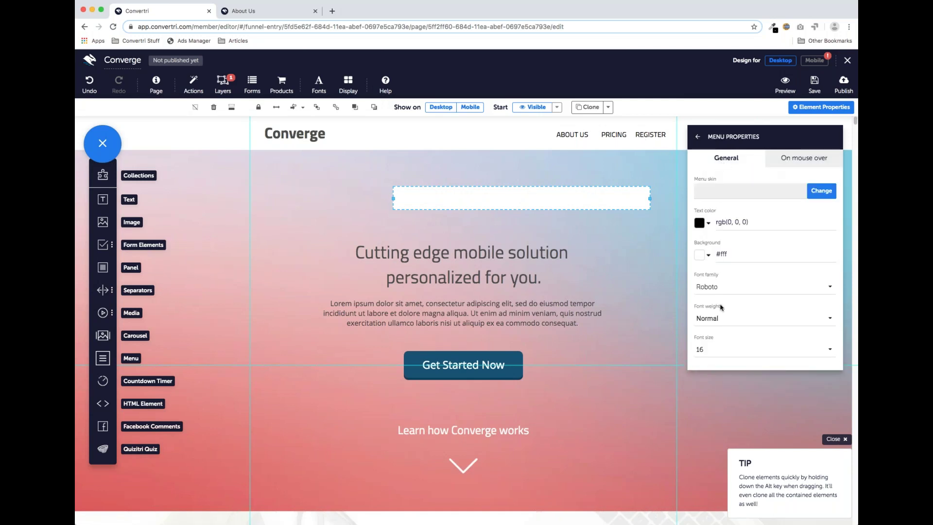
click(699, 137)
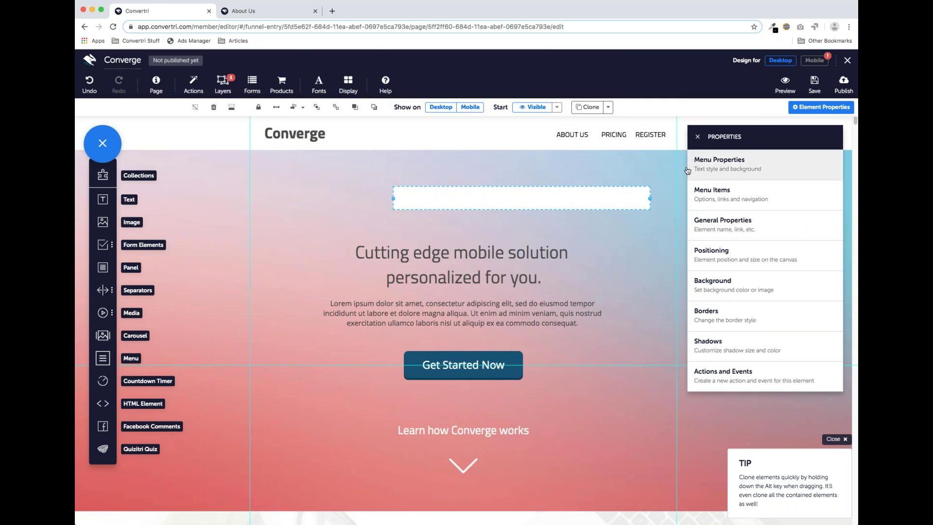
click(712, 193)
click(716, 171)
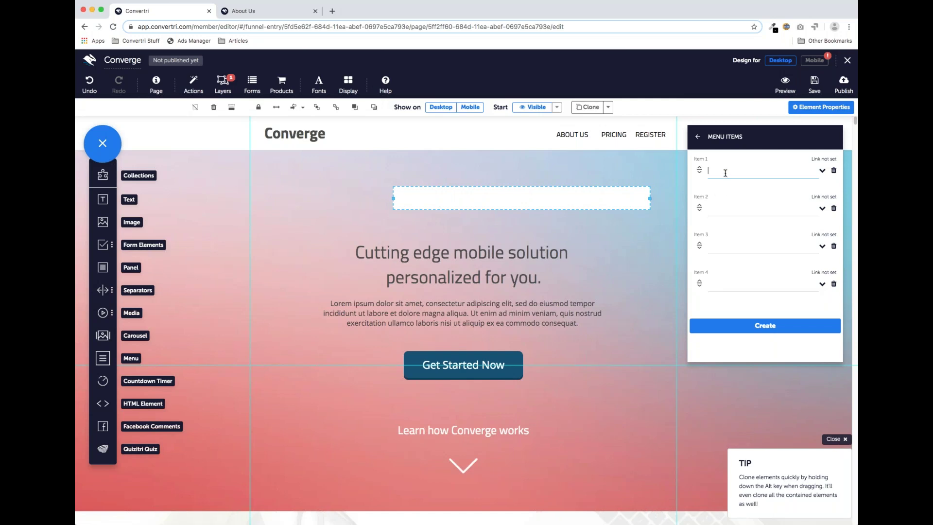
- Label the first three menu items ABOUT US, PRICING and REGISTER
text(ABOUT US)
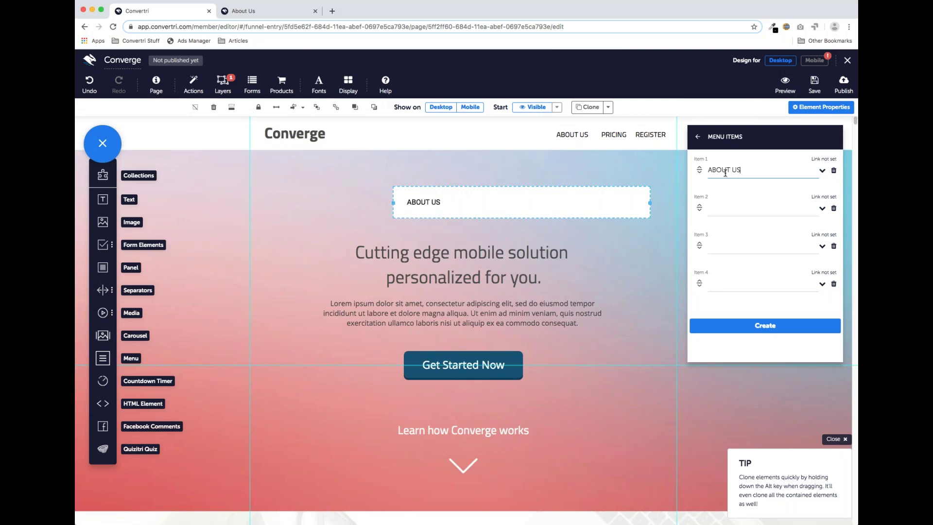
click(719, 211)
text(PRICING)
click(725, 246)
text(REG)
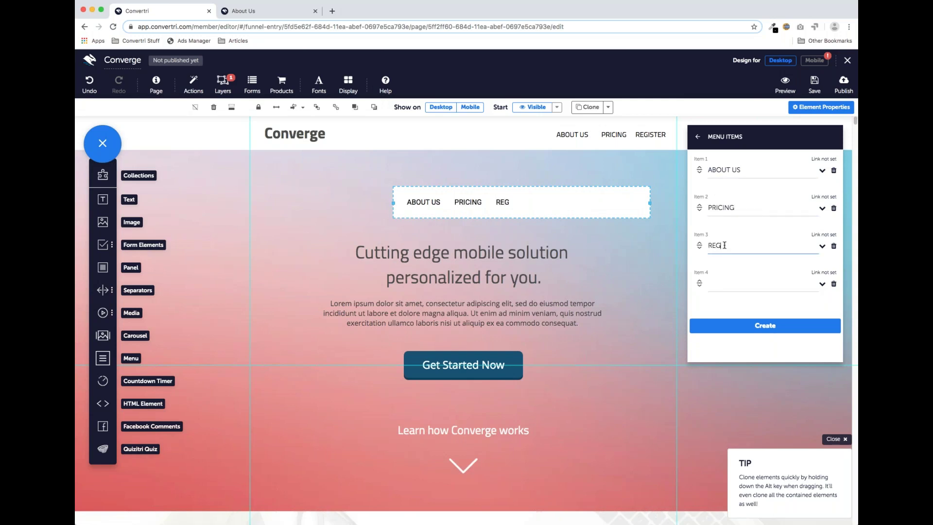
text(ISTER)
- Label item four ITEM 4 and add two more items named ITEM 5 and ITEM 6
click(752, 285)
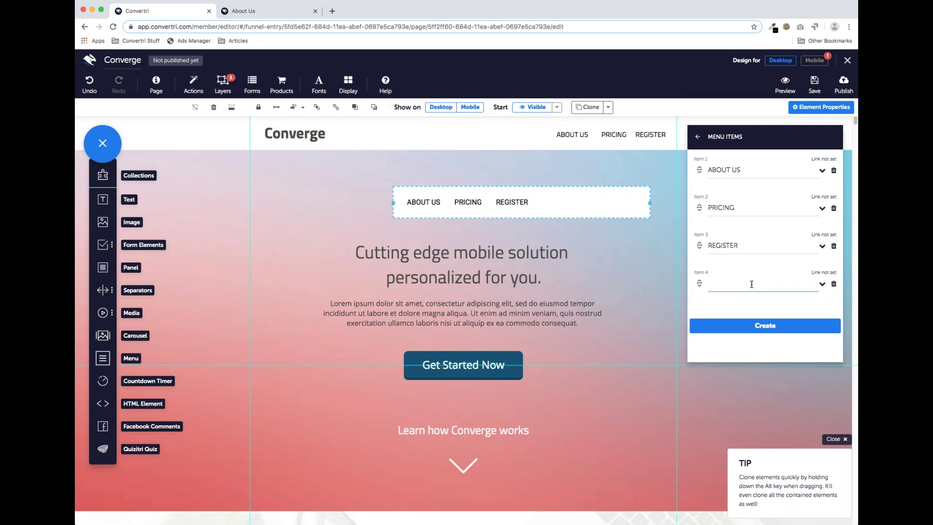
text(ITEM 4)
click(755, 326)
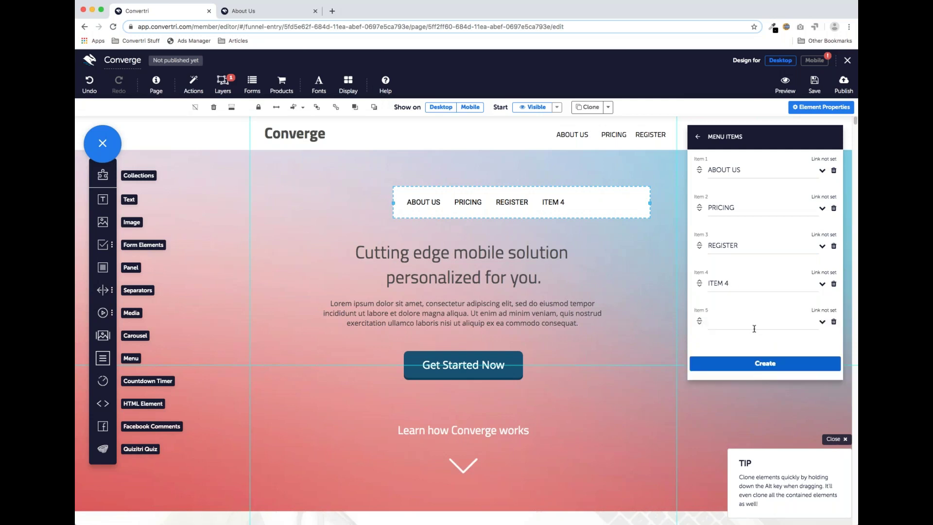
click(745, 324)
text(ITEM 5)
click(766, 364)
click(723, 357)
text(ITEM 6)
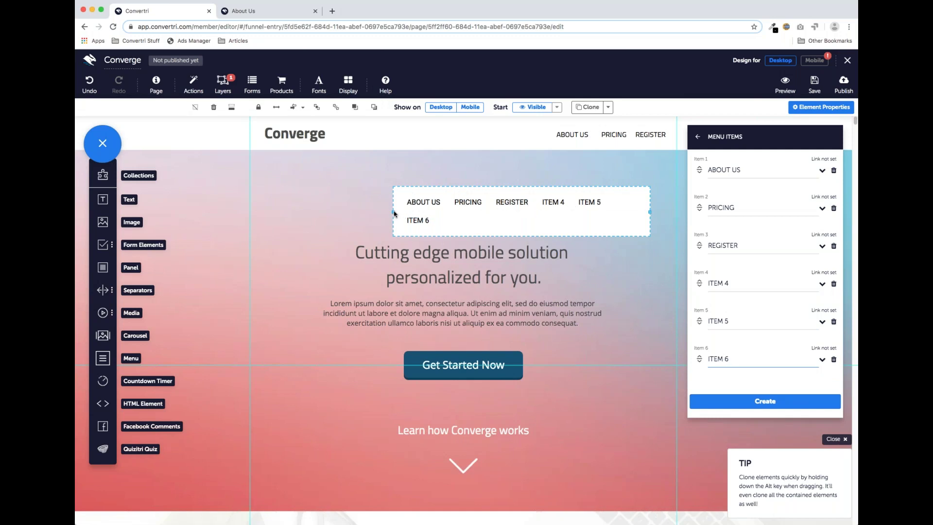
- Reposition and resize the menu, delete ITEM 6, ITEM 5 and ITEM 4, then narrow it
drag(618, 218, 533, 219)
drag(319, 201, 377, 201)
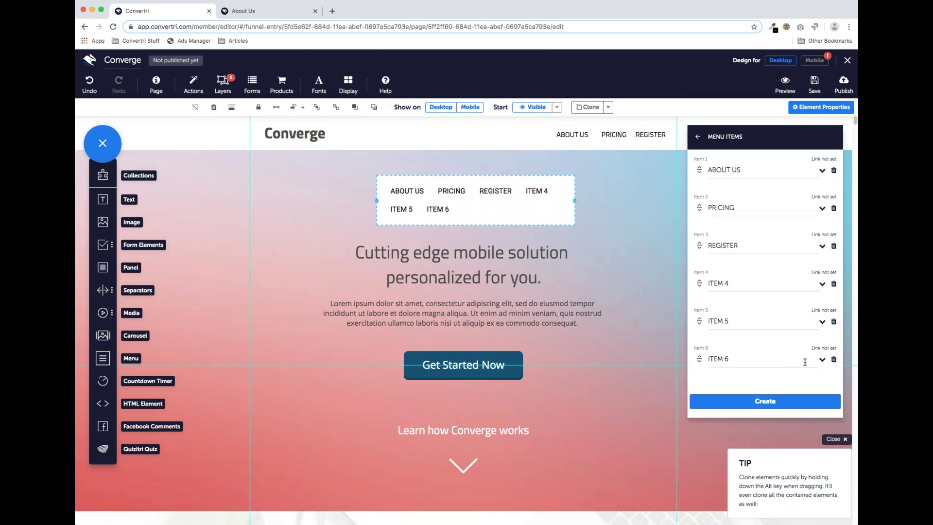
click(834, 360)
click(833, 322)
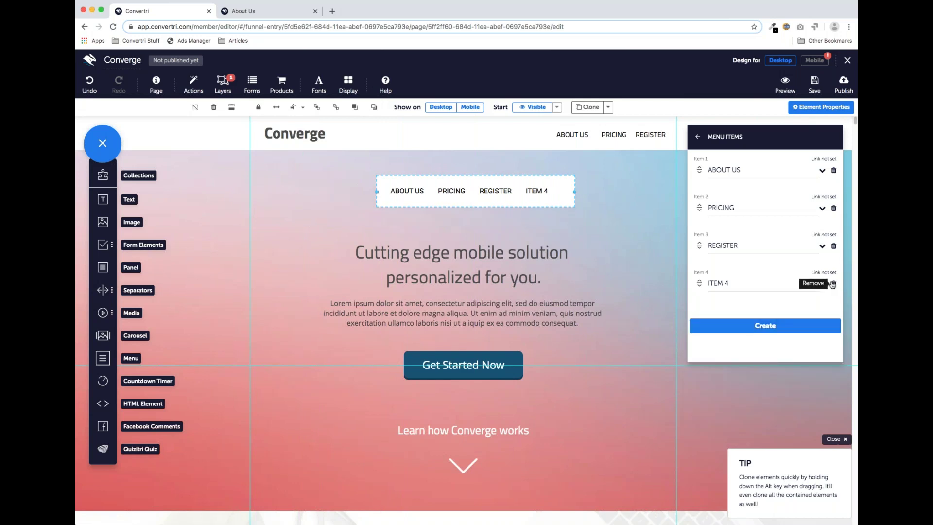
click(834, 285)
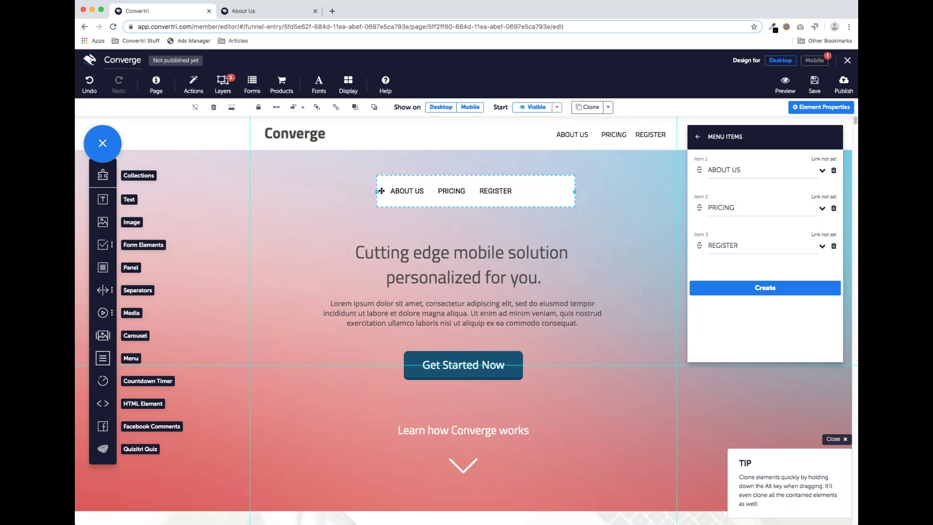
drag(377, 191, 394, 193)
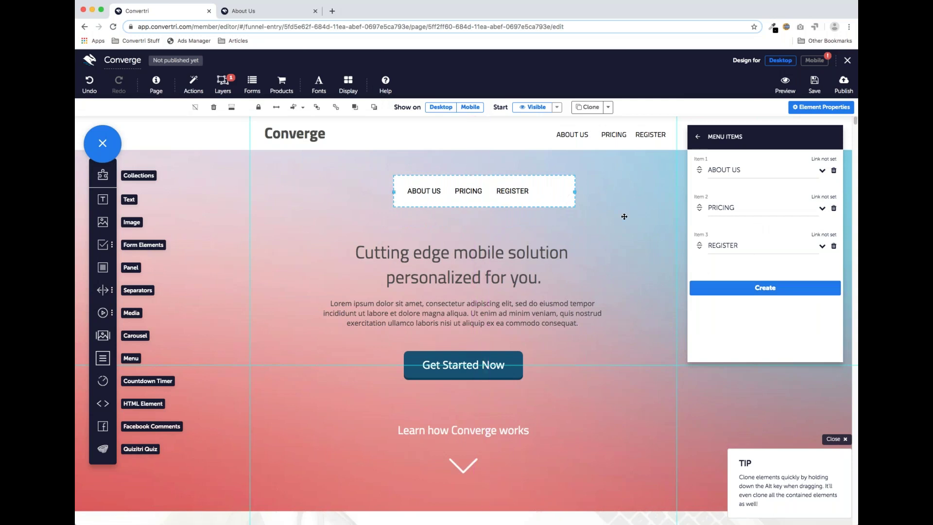
click(822, 170)
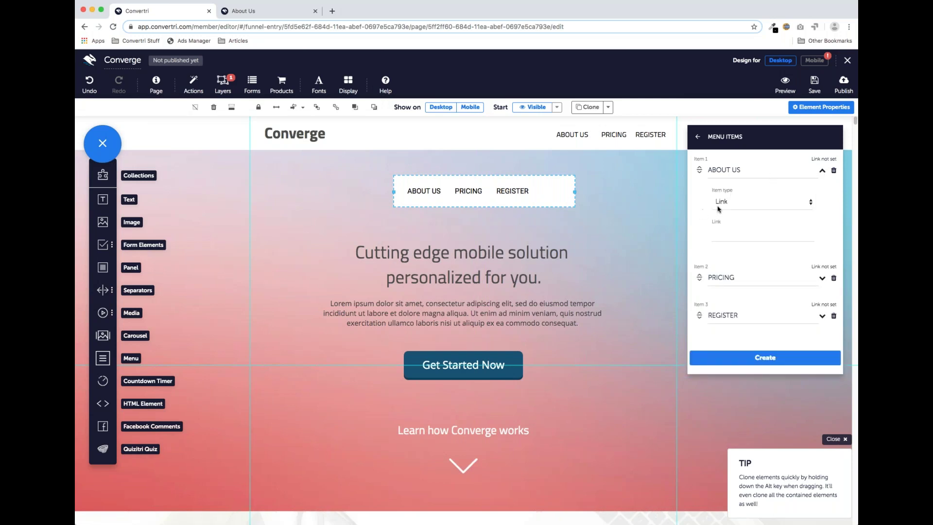
click(732, 234)
text(HTTPS://GOOGLE.COM)
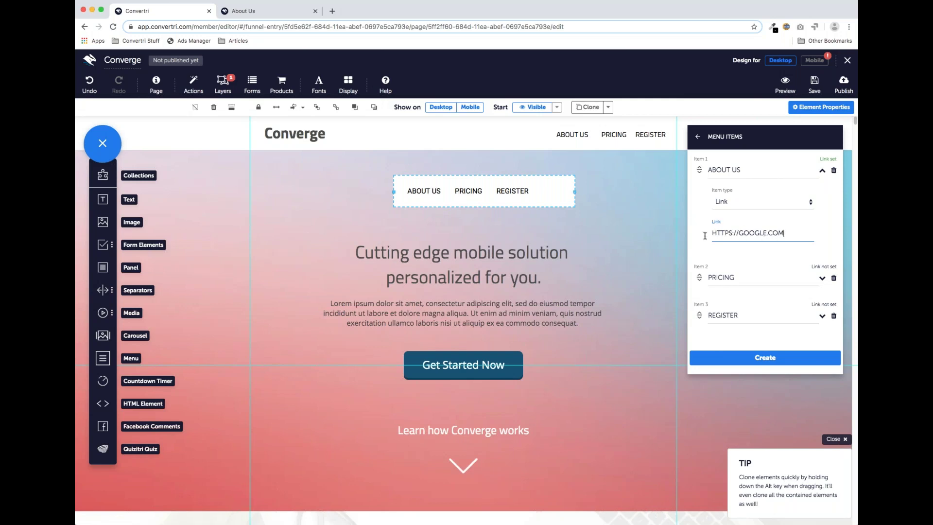
- Make PRICING an internal link to the Pricing section and begin setting REGISTER's item type
click(822, 278)
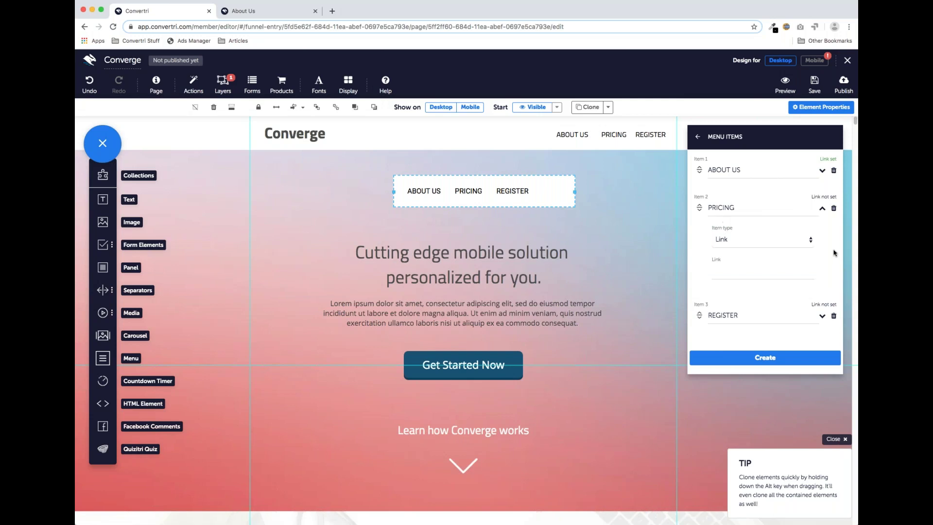
click(808, 244)
click(790, 253)
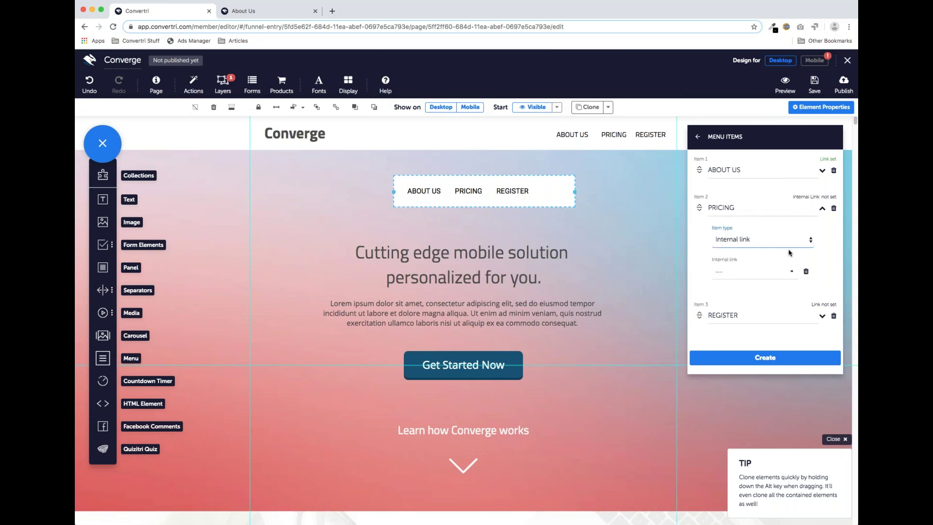
click(784, 274)
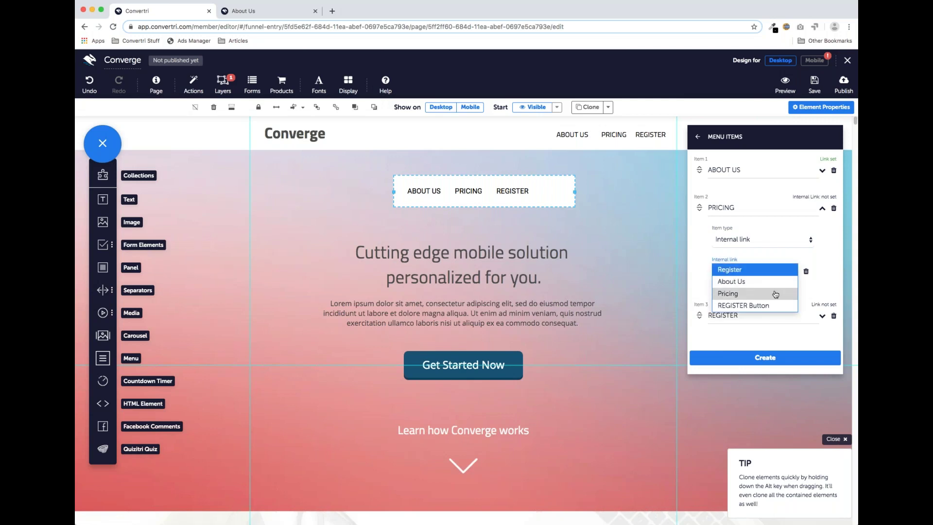
click(776, 295)
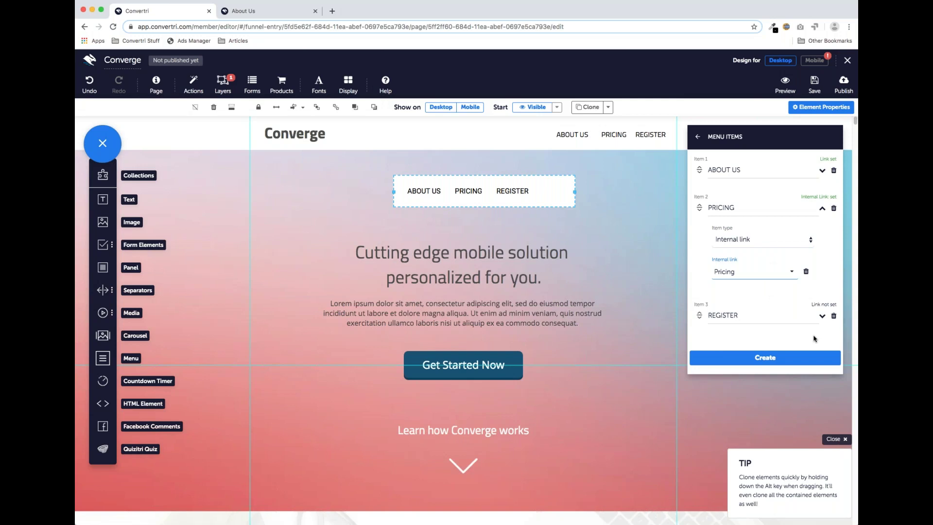
click(822, 316)
click(783, 282)
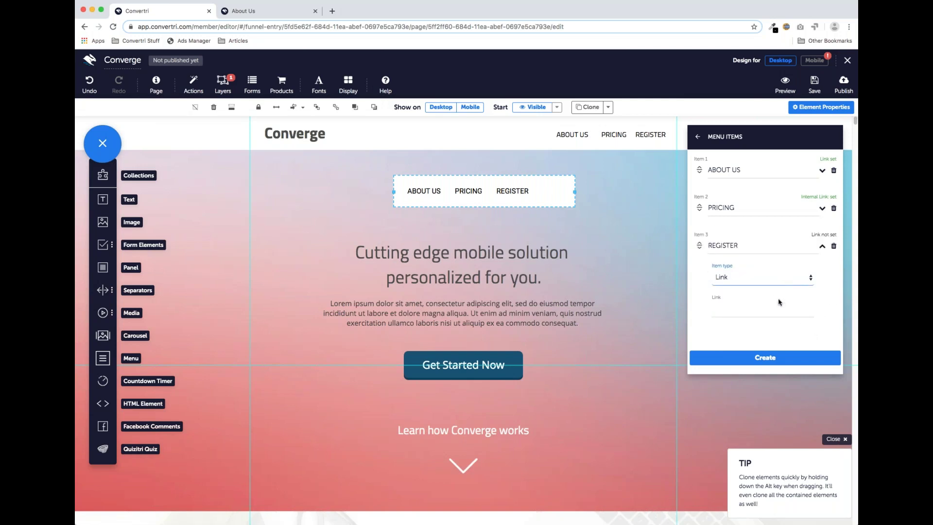
- Turn REGISTER into a submenu with items sub 1, sib 2 and sub 3, then preview the page
click(778, 301)
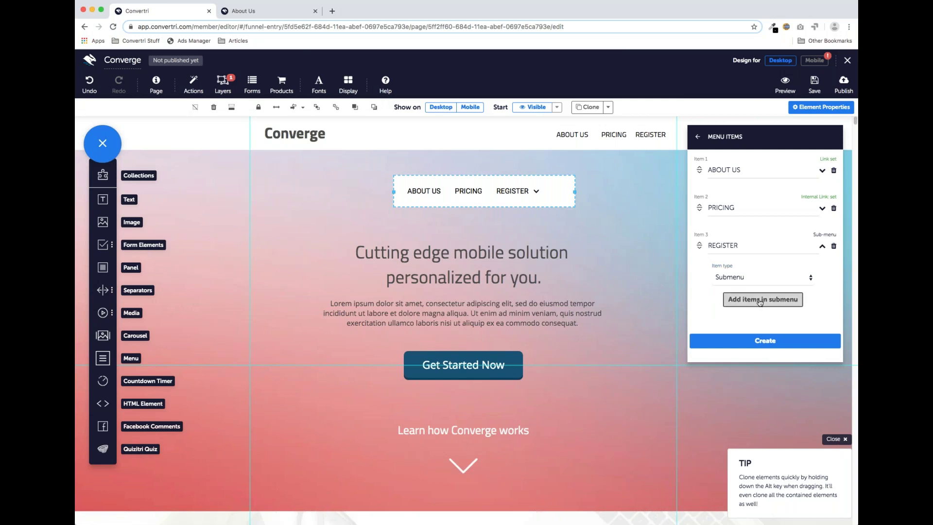
click(760, 301)
click(735, 172)
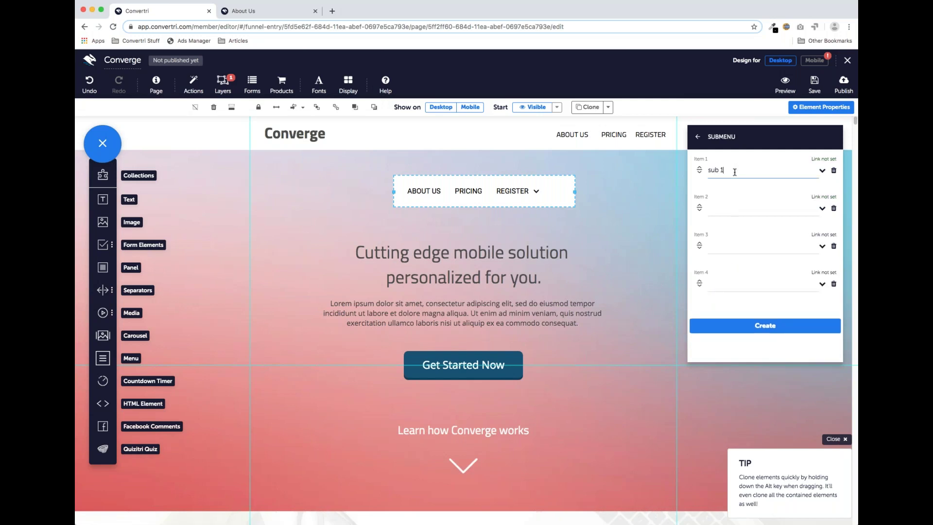
click(727, 210)
key(Tab)
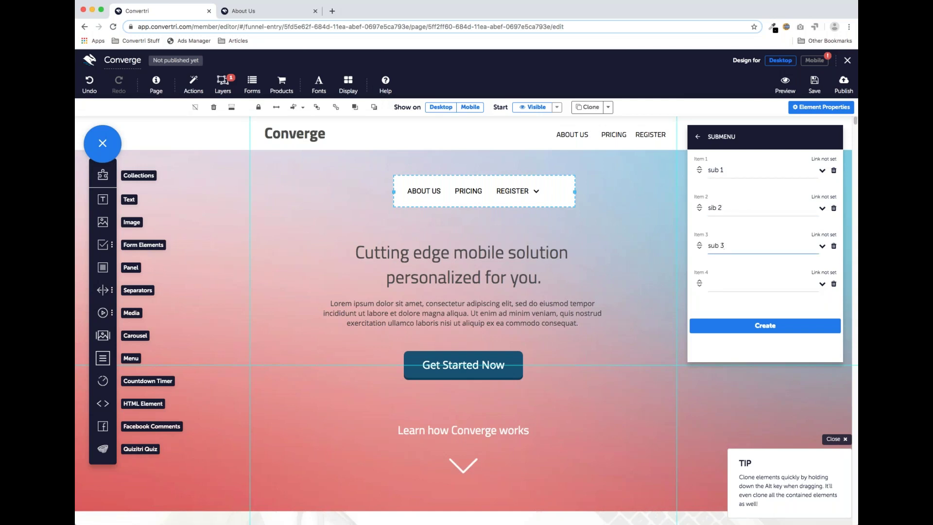
click(834, 284)
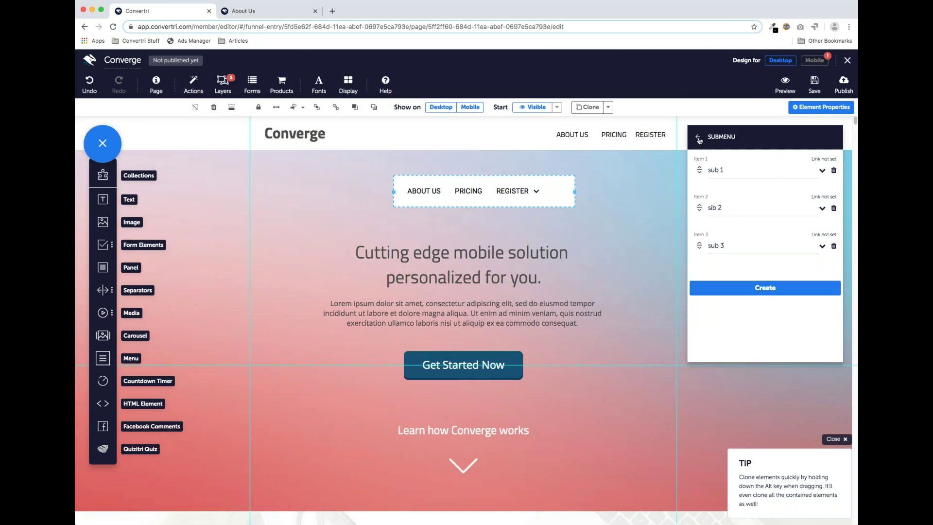
click(785, 84)
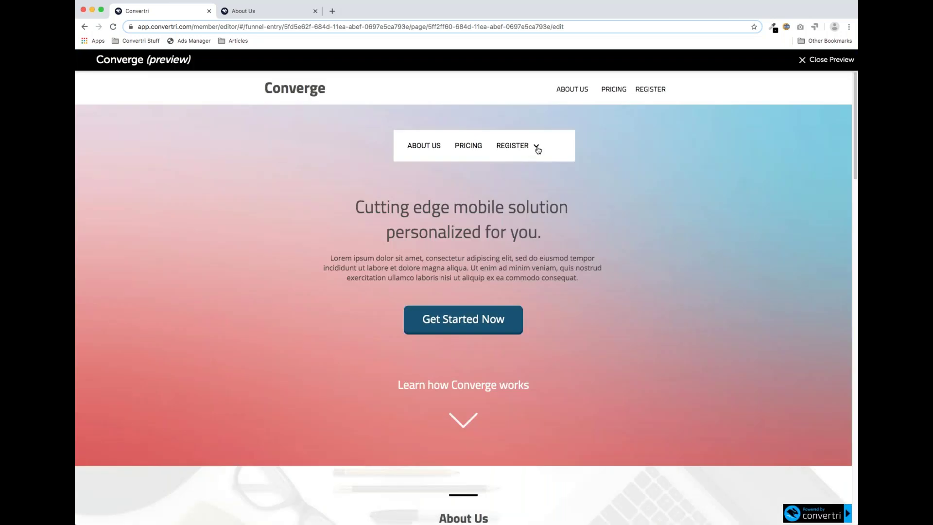
- Test the REGISTER dropdown in preview, then return to the editor and expand sib 2's settings
click(538, 148)
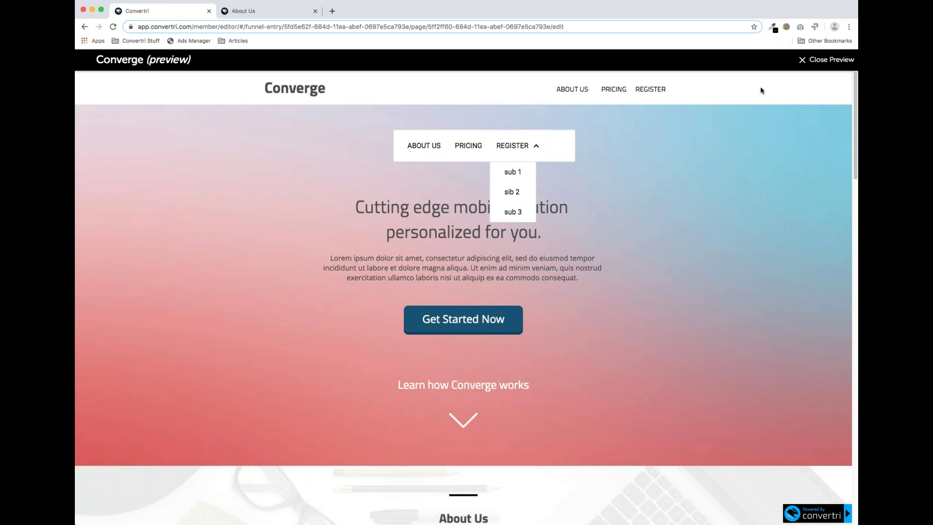
click(826, 59)
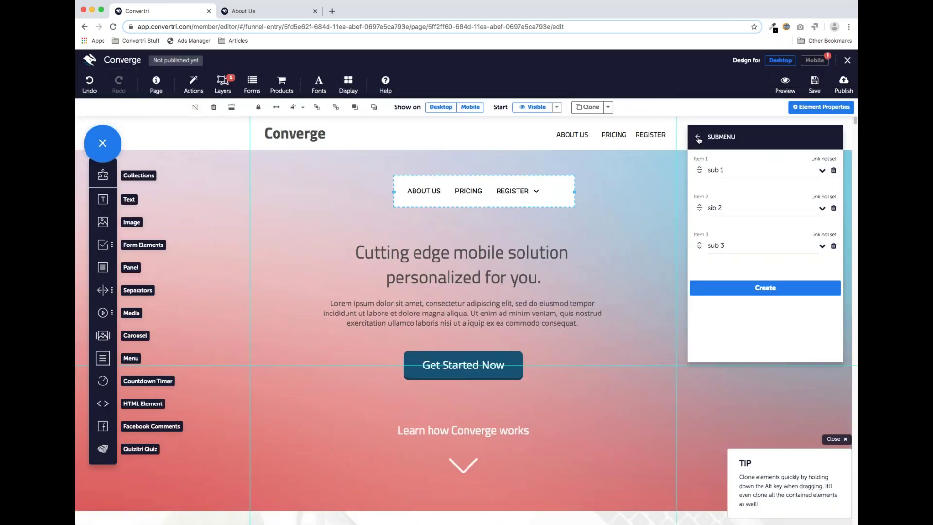
click(822, 208)
click(795, 240)
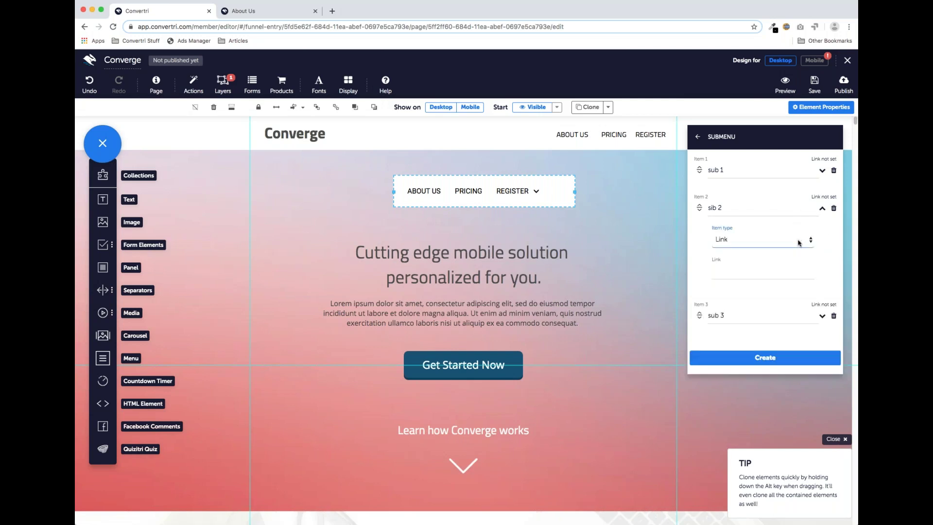
- Change the menu's font family from Roboto to Titillium Web in Menu Properties
click(699, 138)
click(698, 138)
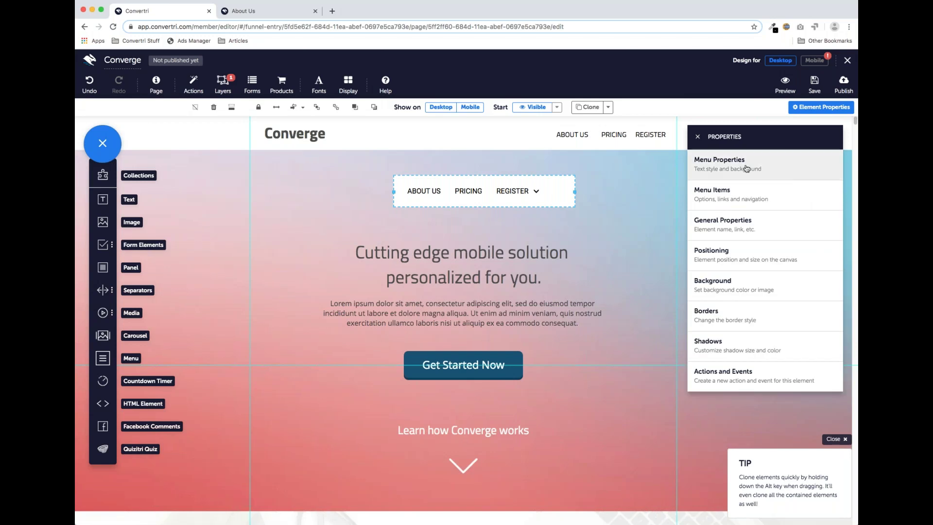
click(747, 169)
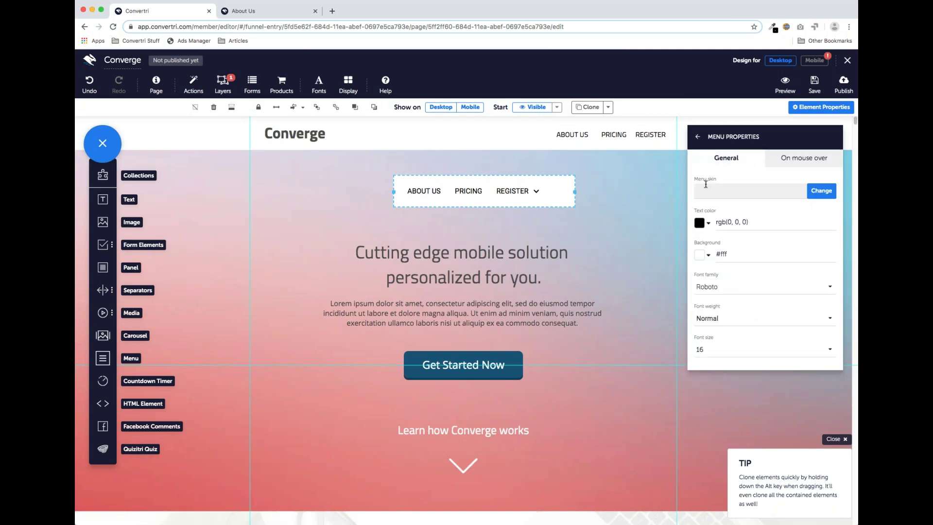
click(733, 289)
scroll(741, 240, down, 3)
click(739, 228)
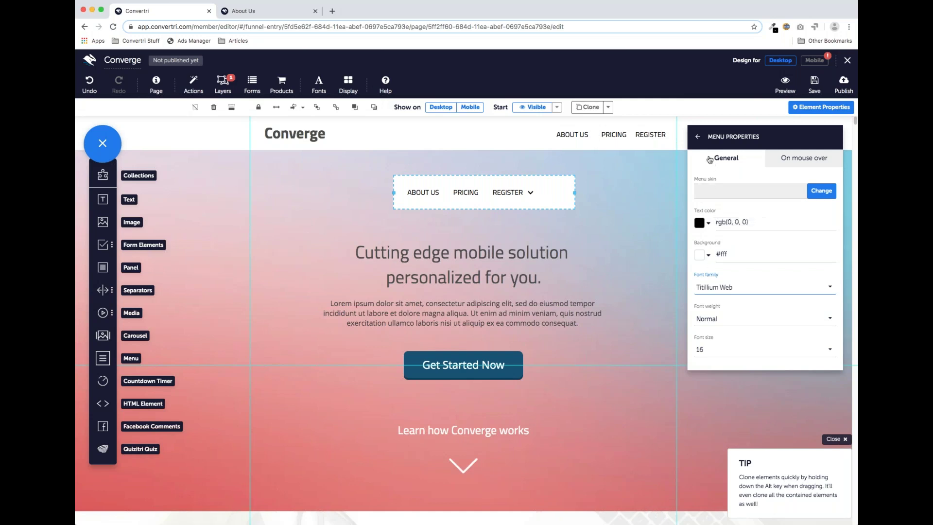
click(698, 137)
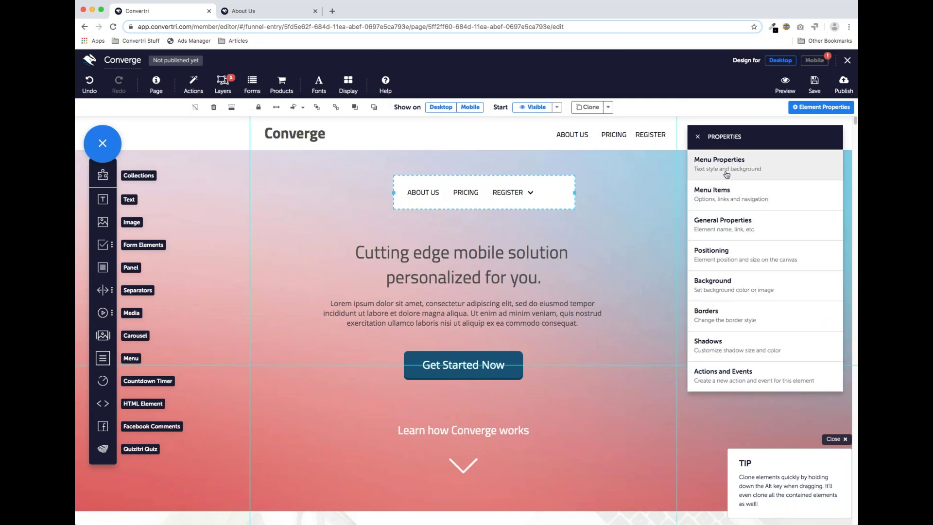
- Make ABOUT US an internal link to the About Us section
click(727, 196)
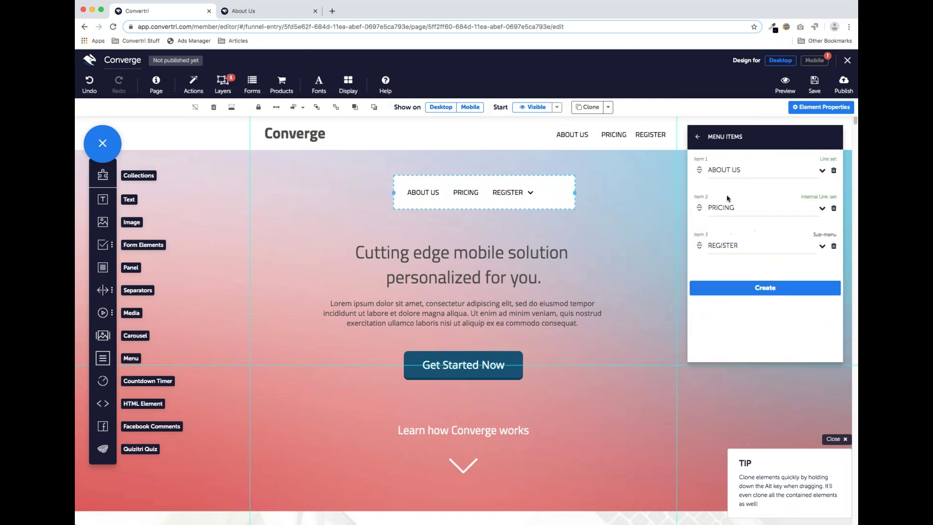
click(822, 171)
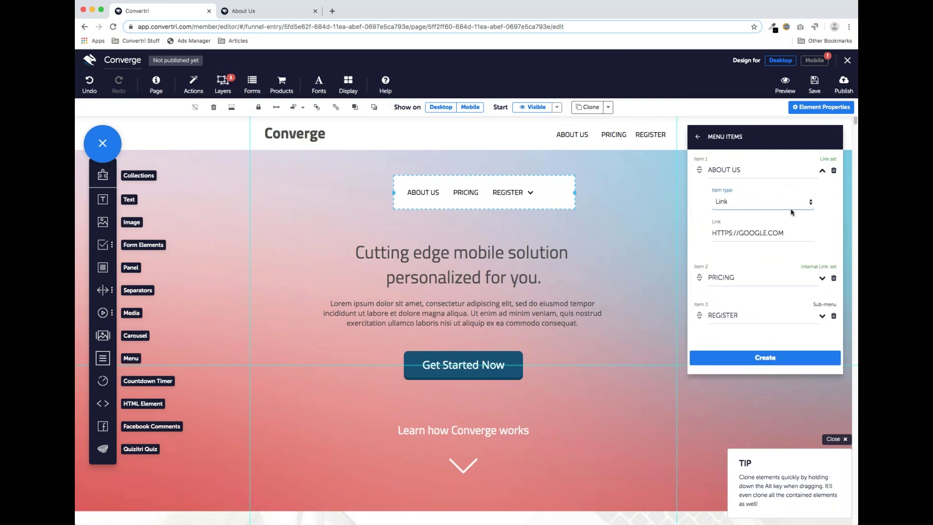
click(790, 215)
click(788, 235)
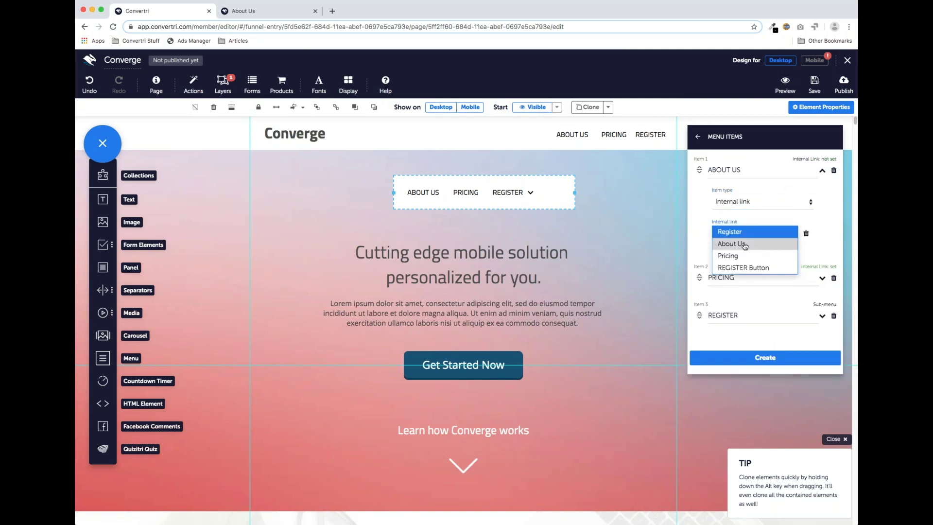
click(745, 244)
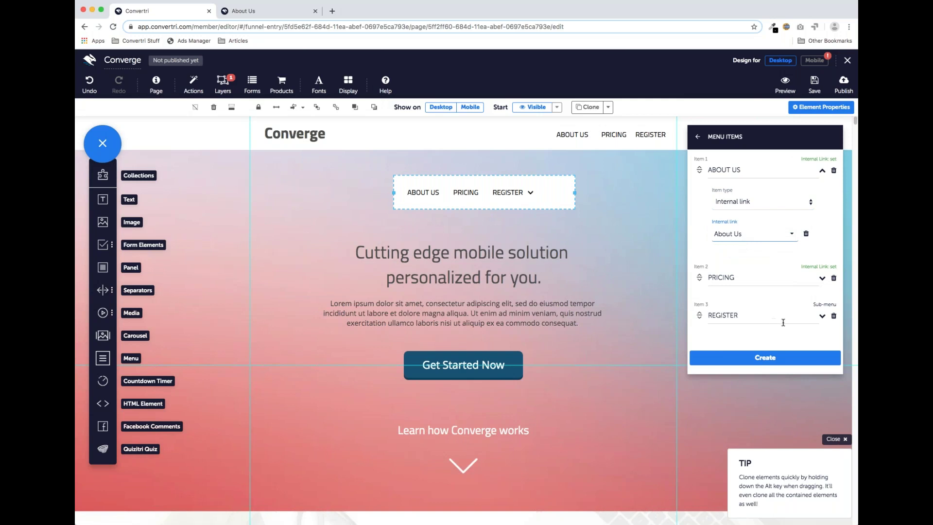
- Change REGISTER from a submenu to an internal link to Register, then close the properties
click(819, 317)
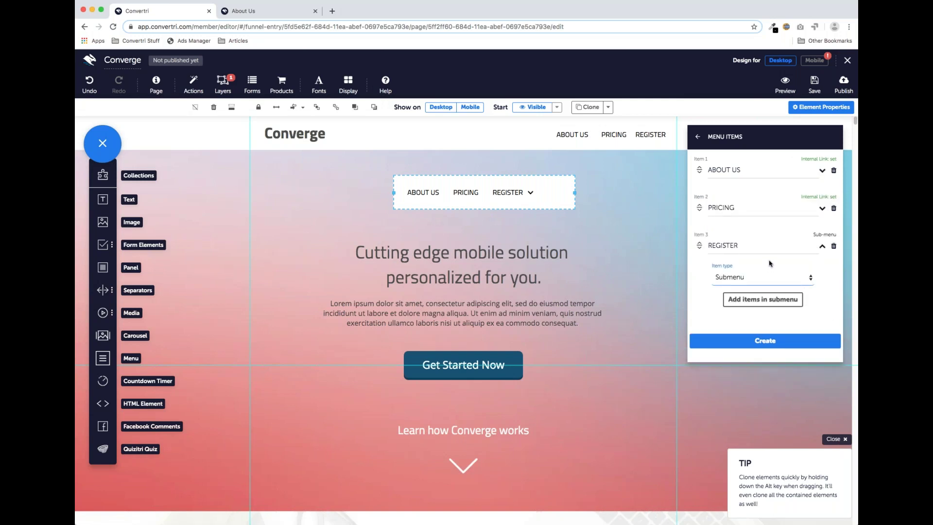
click(775, 277)
click(781, 313)
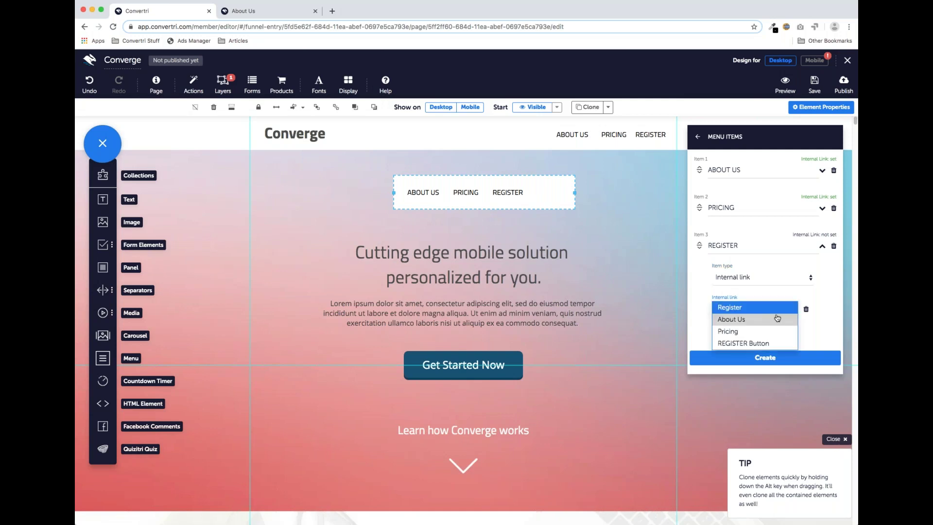
click(760, 310)
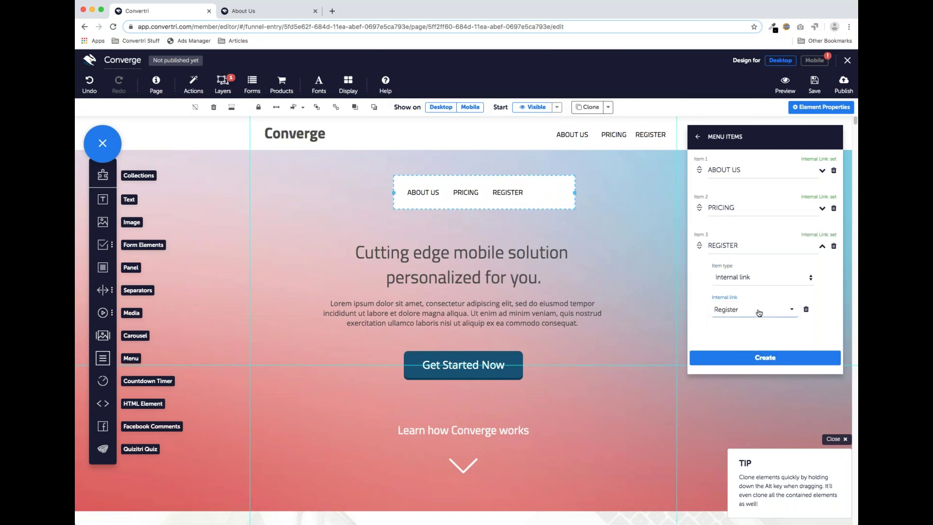
click(698, 139)
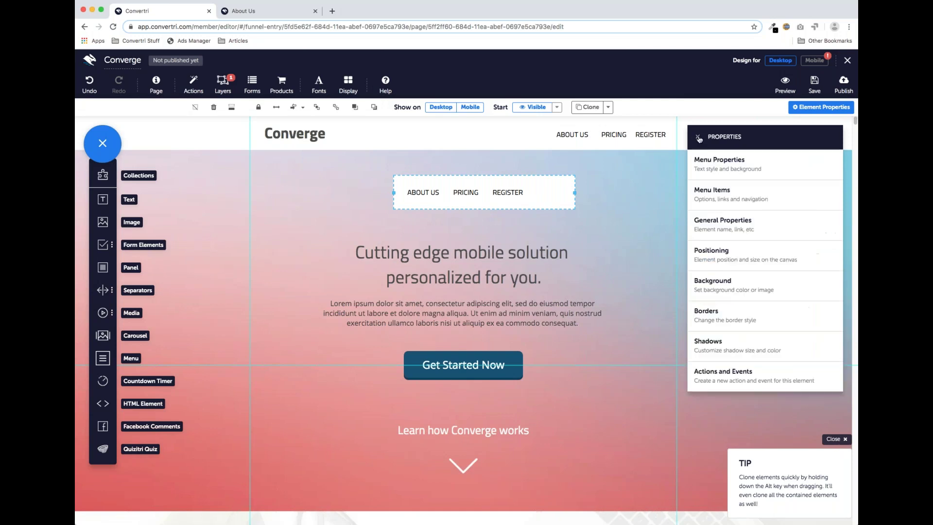
click(698, 139)
- Move the old header links aside and place the narrowed new menu at the header's top right
click(564, 133)
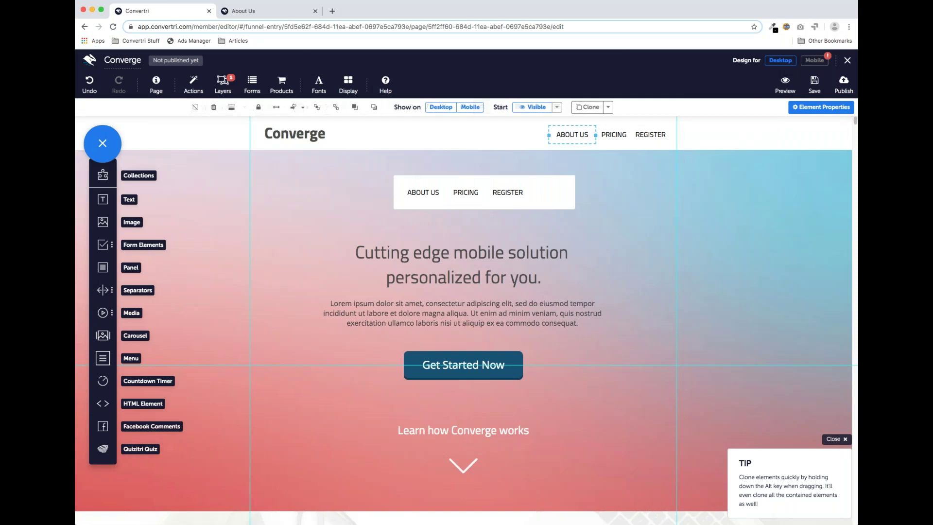
drag(568, 139, 515, 188)
click(609, 134)
click(650, 136)
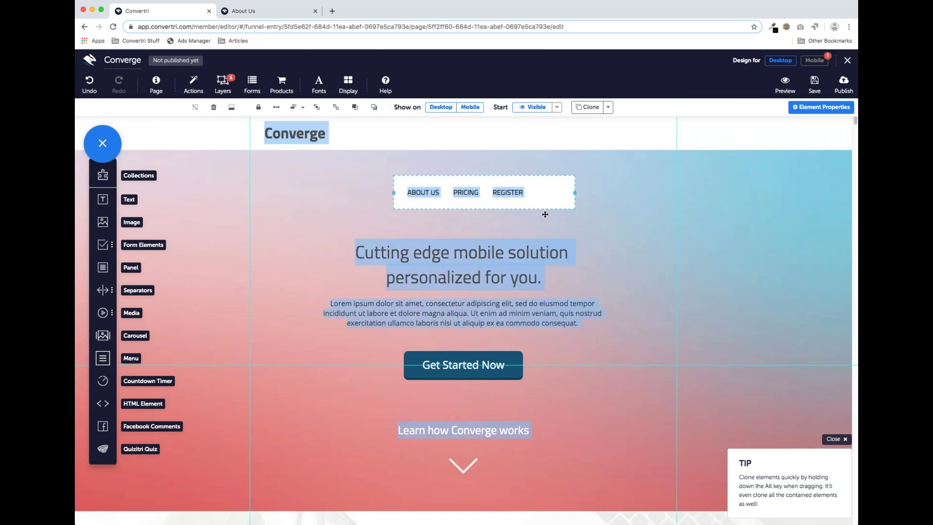
drag(476, 180, 595, 119)
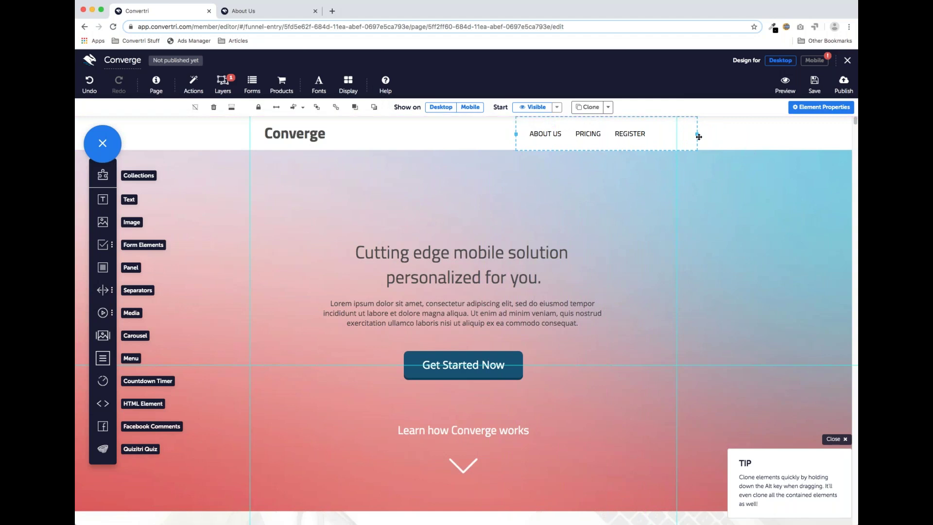
drag(696, 134, 671, 134)
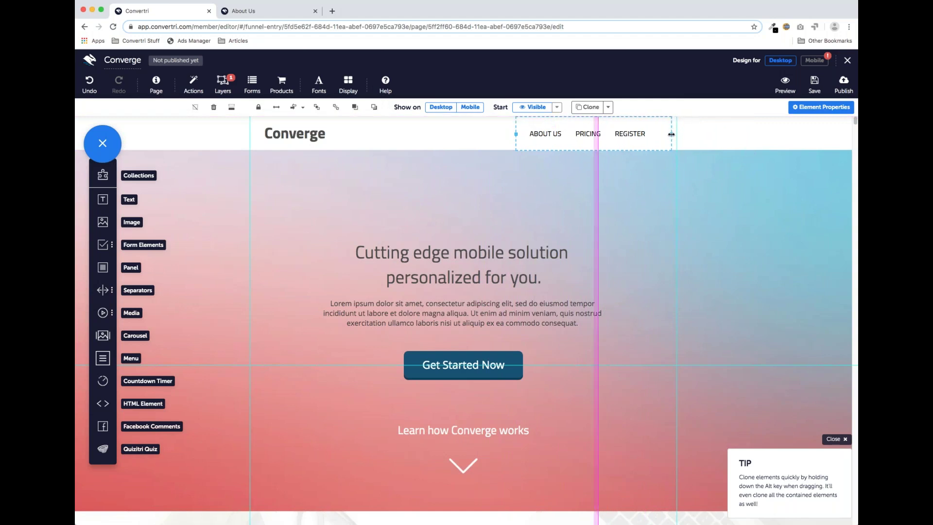
- Stretch the header section slightly taller, then reselect the navigation menu
click(413, 145)
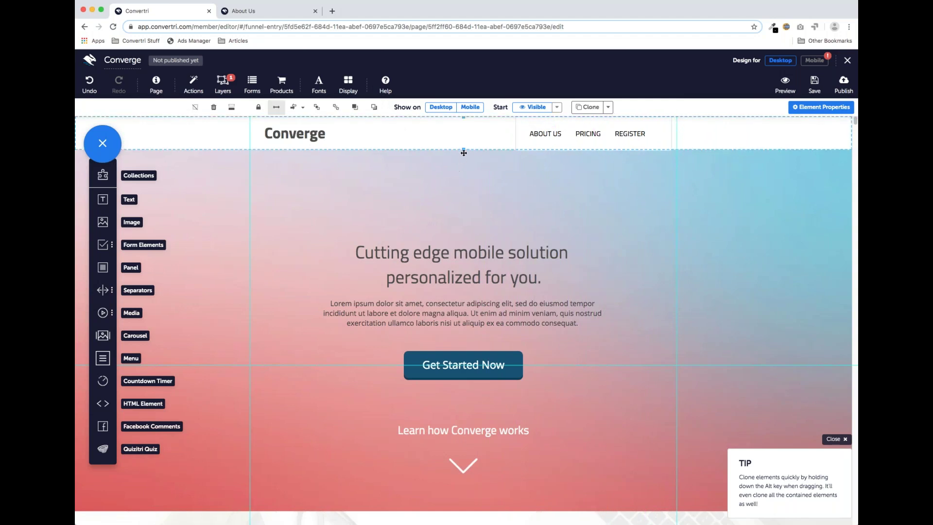
drag(464, 150, 463, 154)
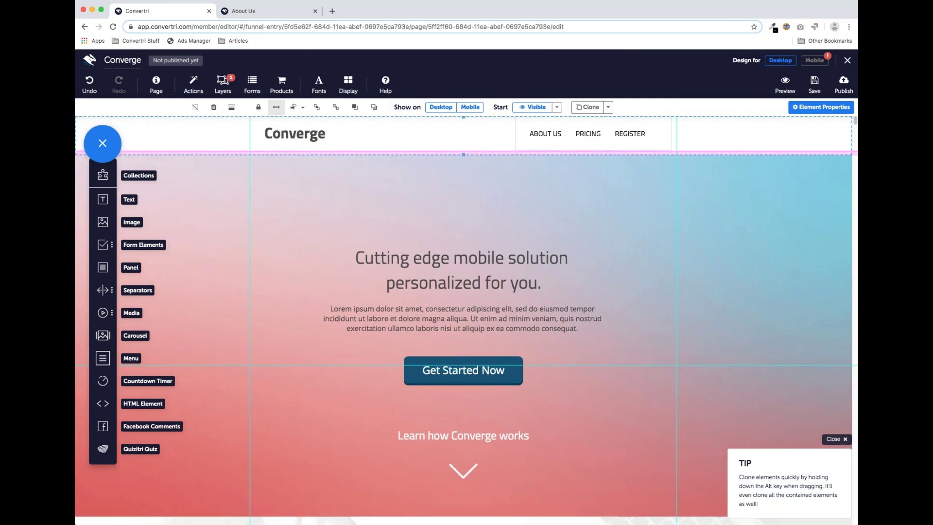
click(530, 143)
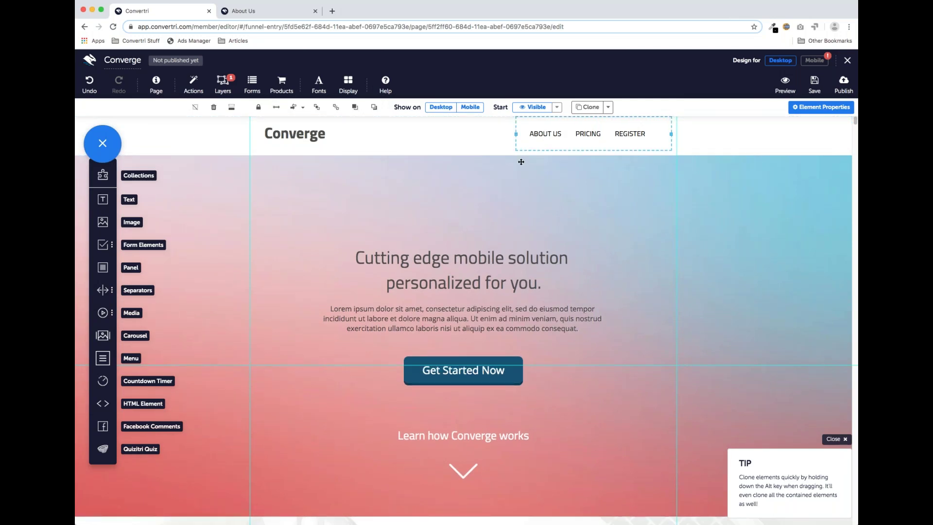
click(804, 108)
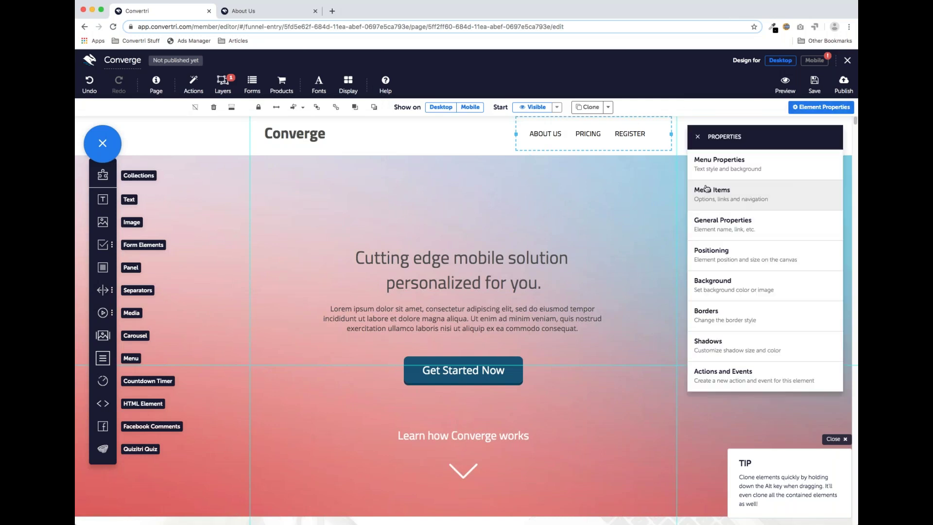
- Set the menu's border width to 0
click(732, 321)
click(833, 224)
click(696, 140)
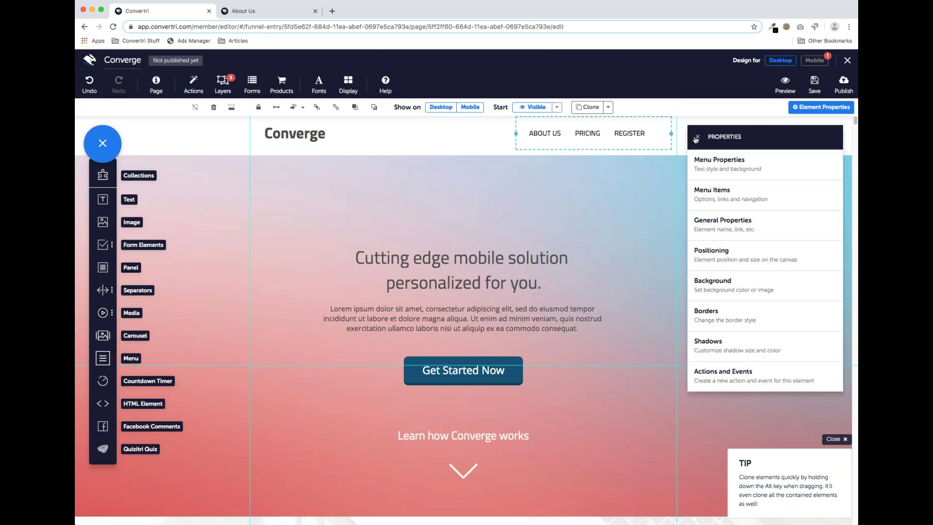
- Set the header's Container Mode to Middle Align
click(474, 138)
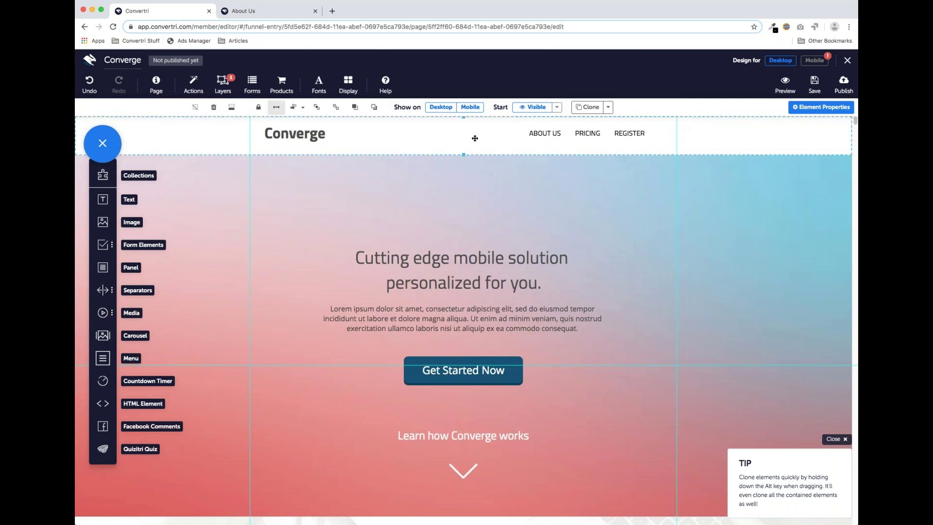
click(303, 108)
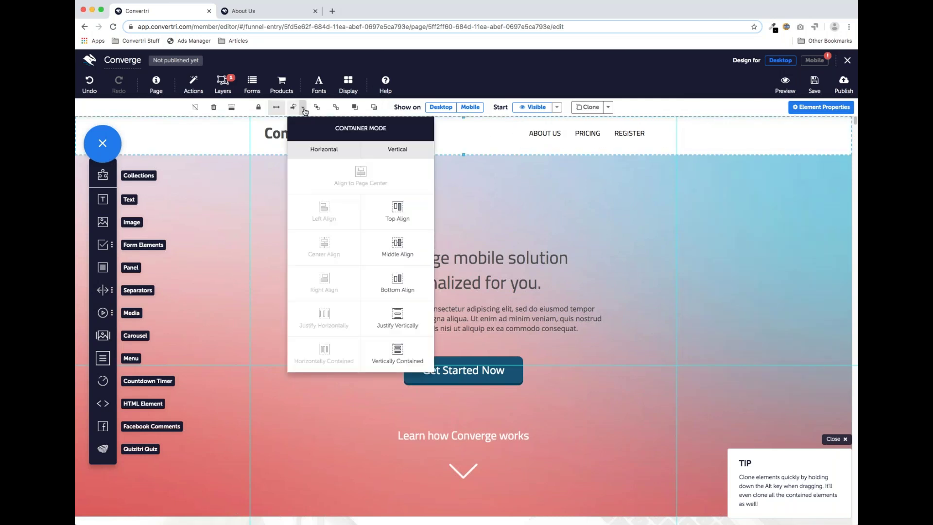
click(391, 242)
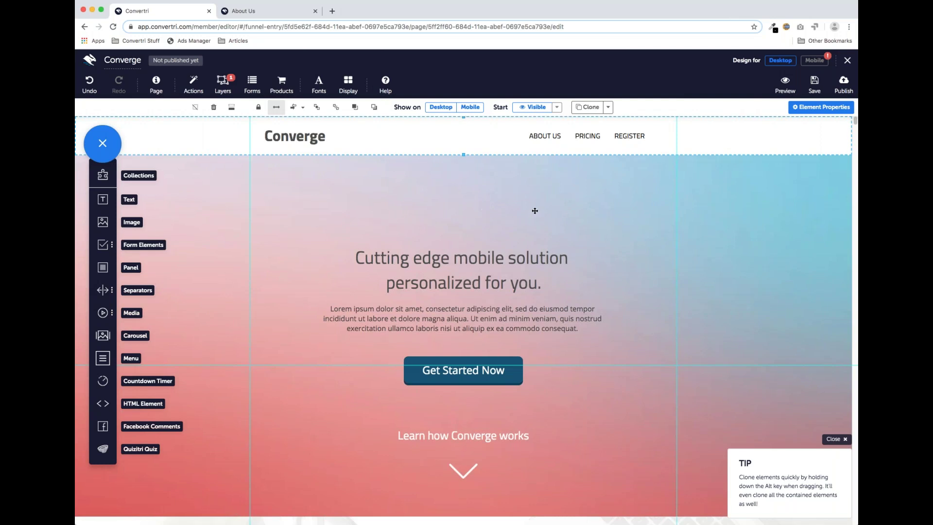
- In Mobile view, regenerate the layout with Remobilize all
click(813, 64)
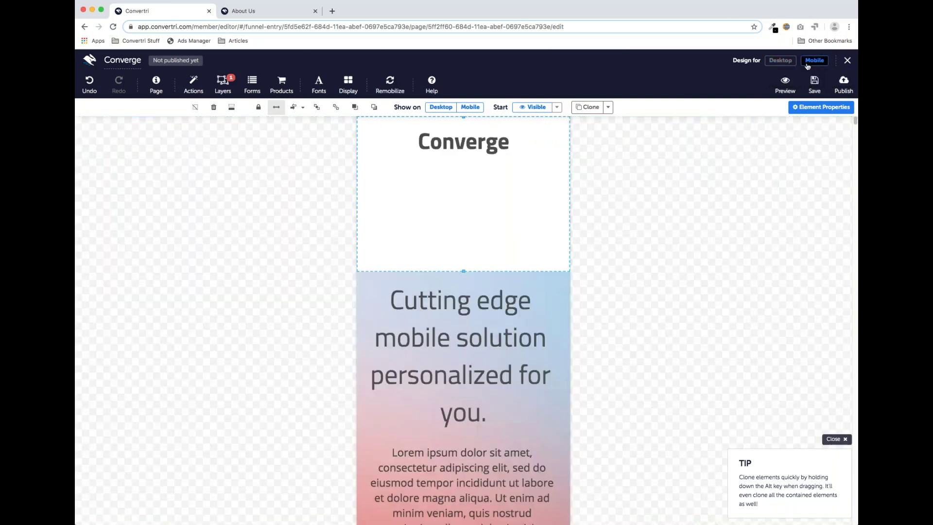
click(393, 87)
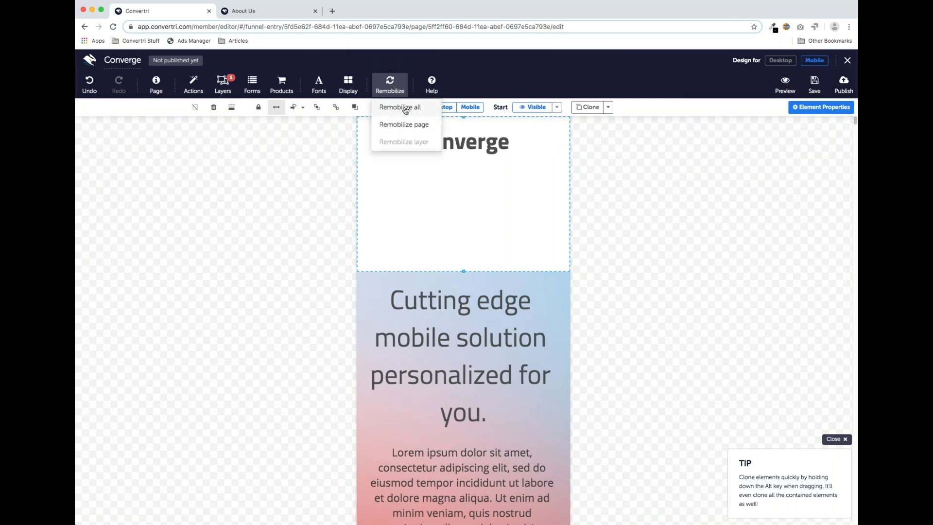
click(406, 108)
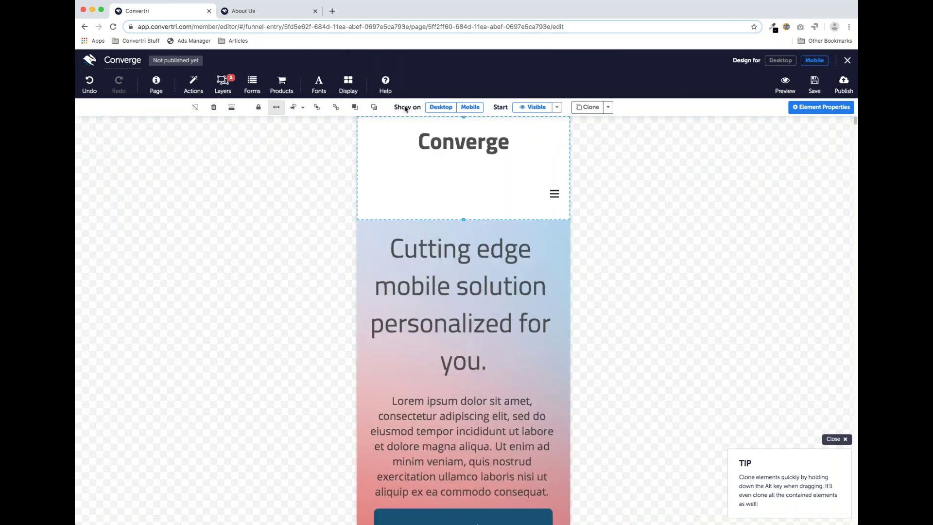
- Drag the mobile Converge heading to the left edge, then return to Desktop
click(496, 195)
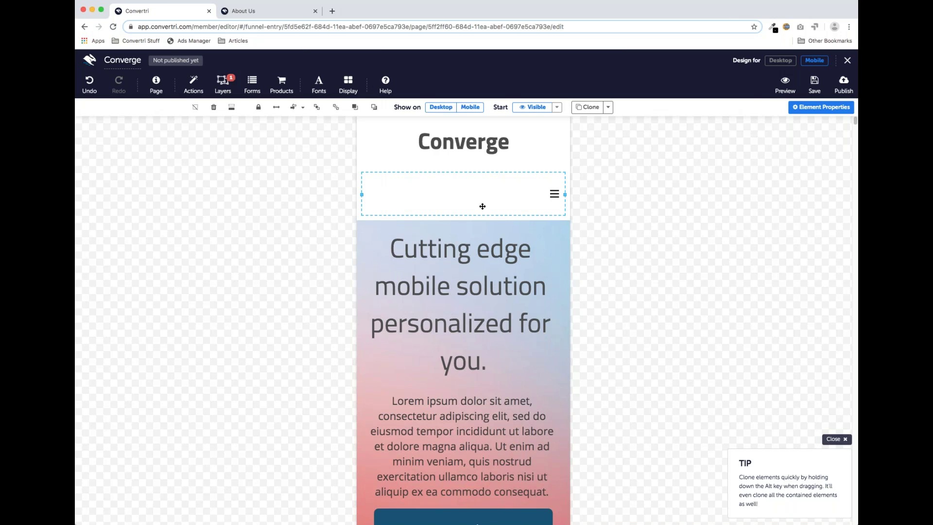
click(476, 148)
drag(471, 162, 433, 161)
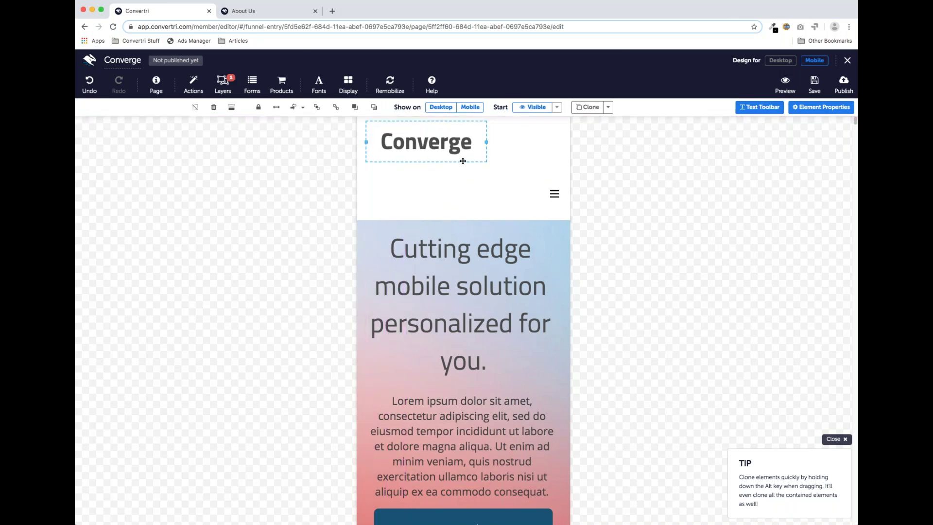
click(780, 60)
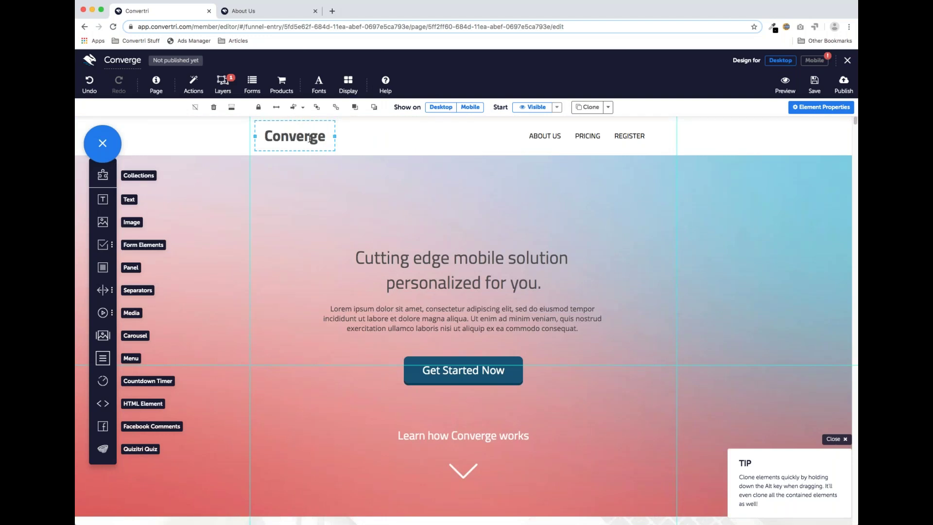
- Move the mobile hamburger menu up beside the heading and bring the icon in front
click(660, 123)
click(814, 60)
drag(491, 213, 488, 161)
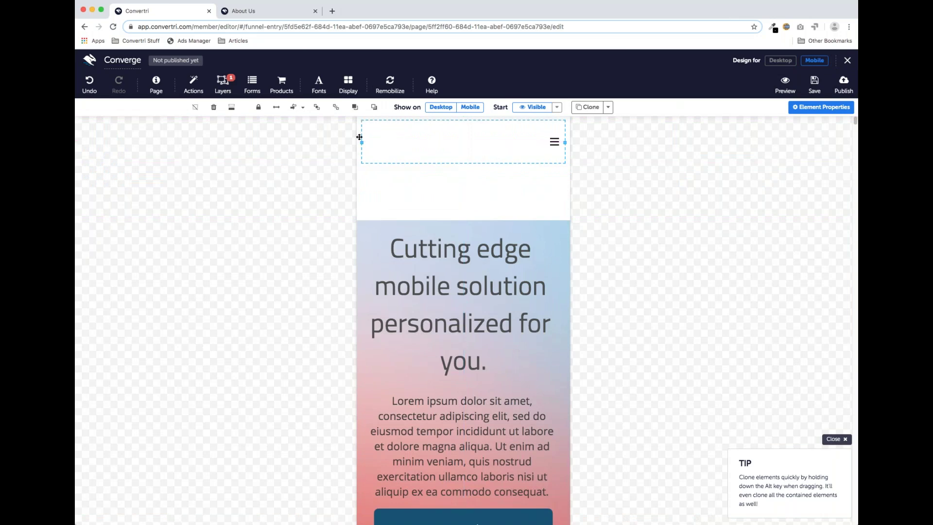
click(335, 109)
click(356, 107)
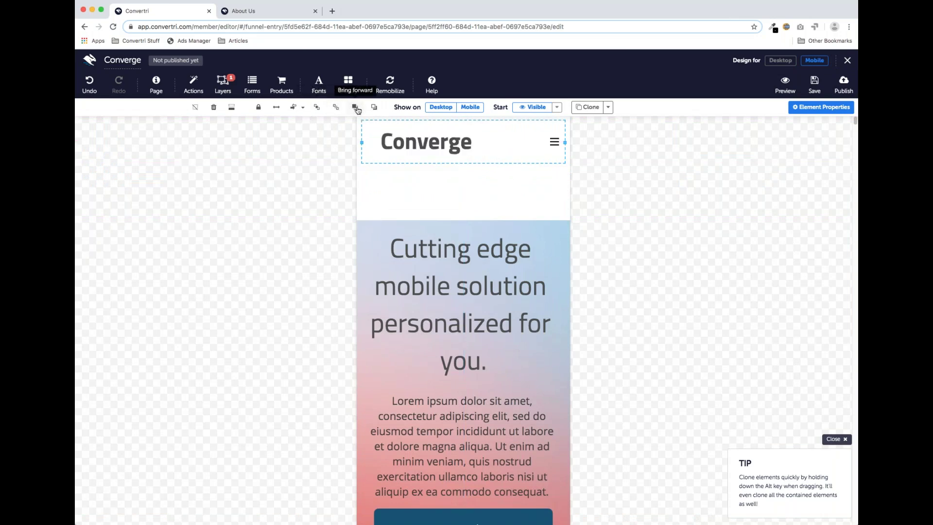
- Shrink the mobile header to fit its contents, then switch back to Desktop
click(451, 208)
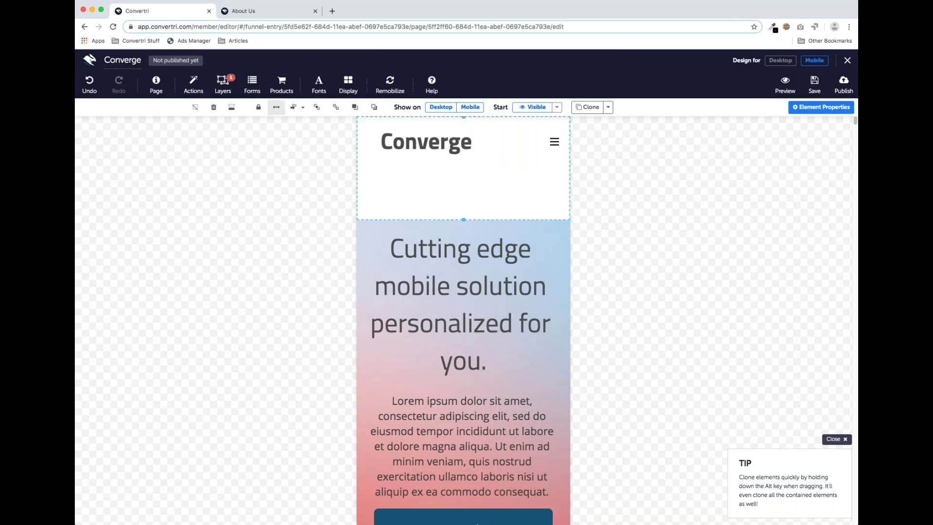
drag(465, 212, 464, 173)
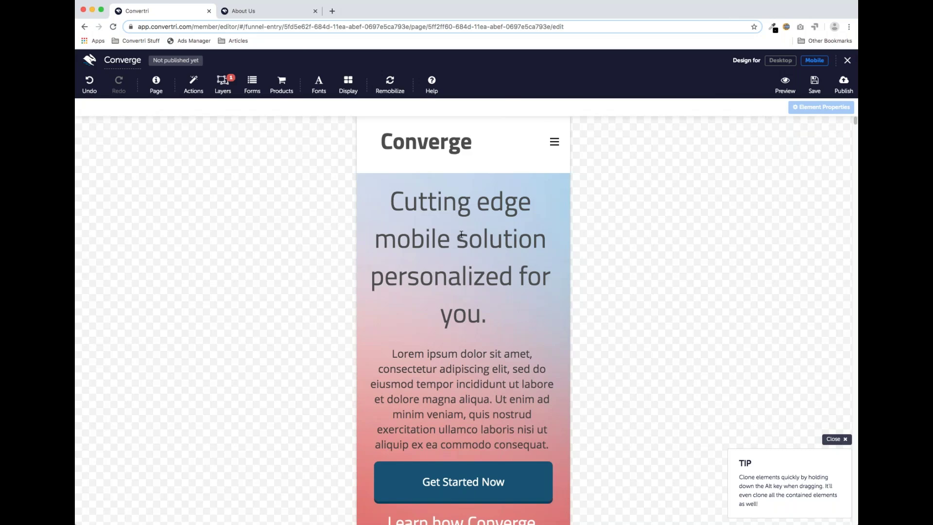
click(781, 60)
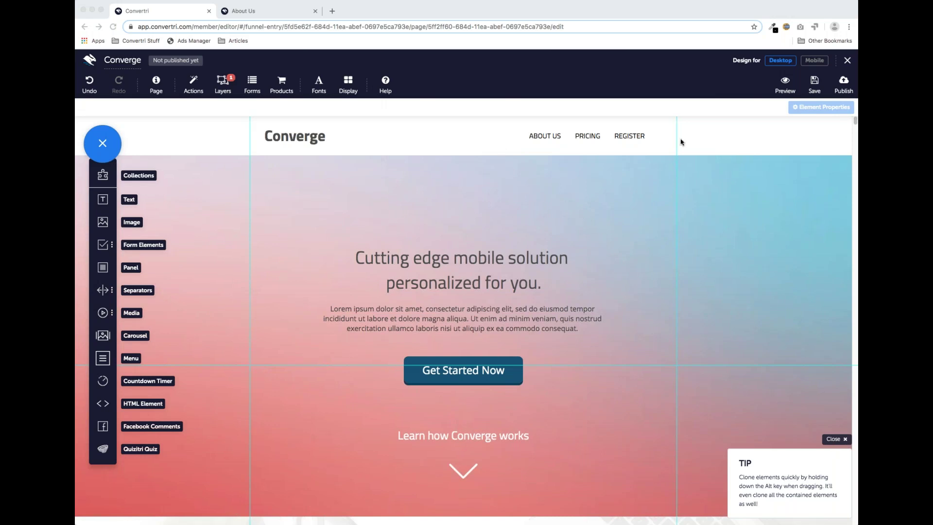
- Set the menu's On mouse over font weight to Bold, then preview the landing page
click(549, 136)
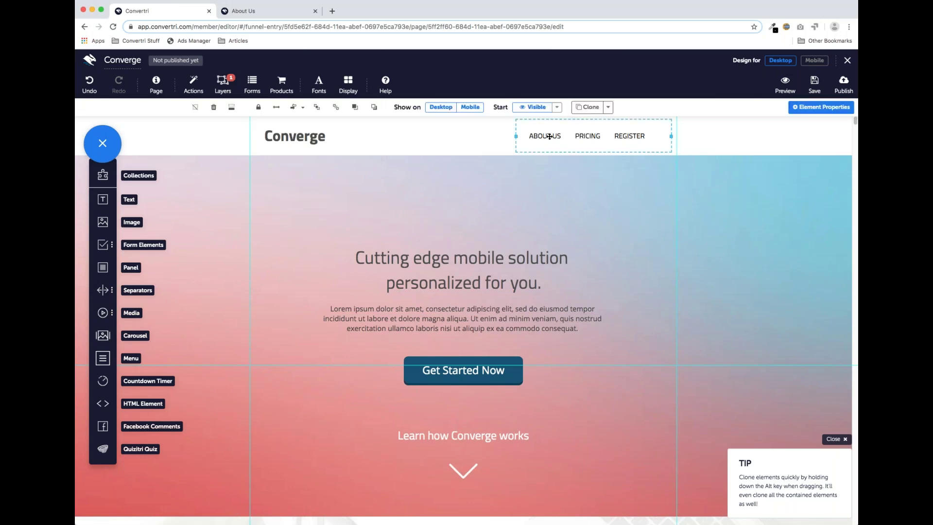
click(797, 110)
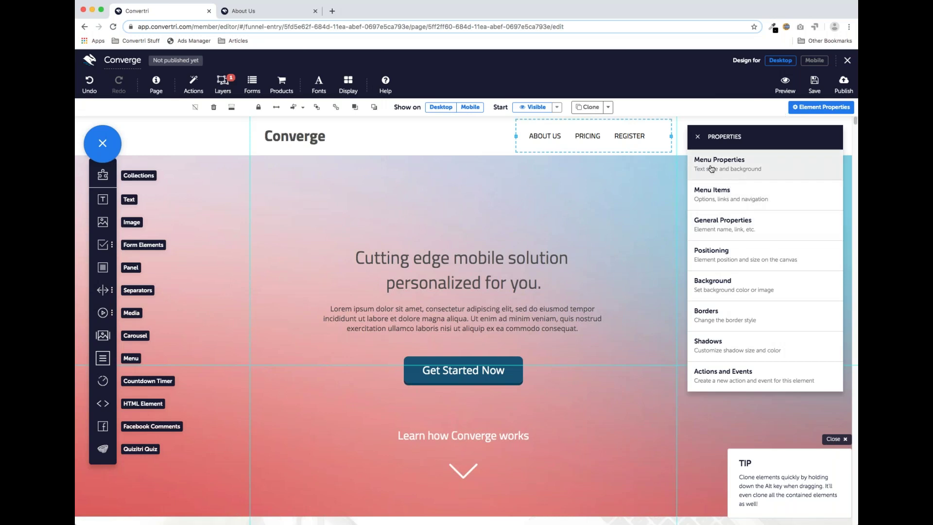
click(713, 175)
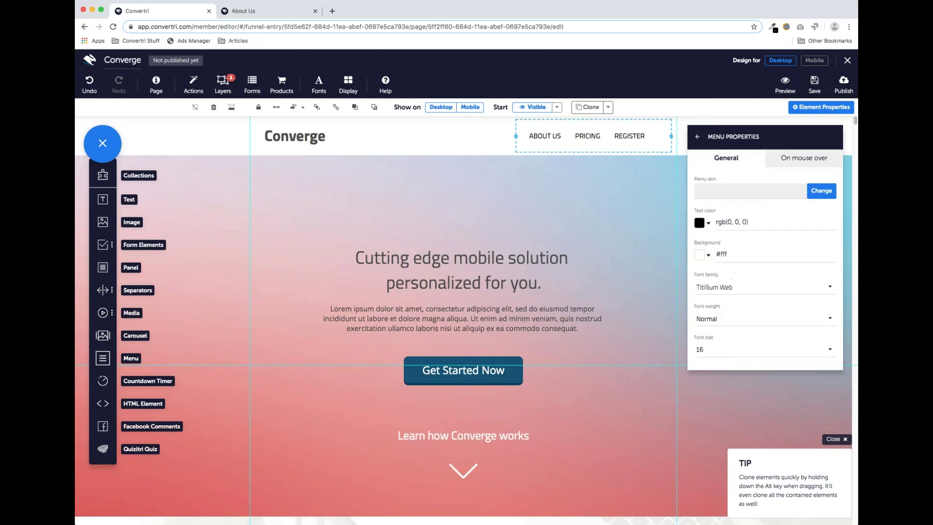
click(782, 158)
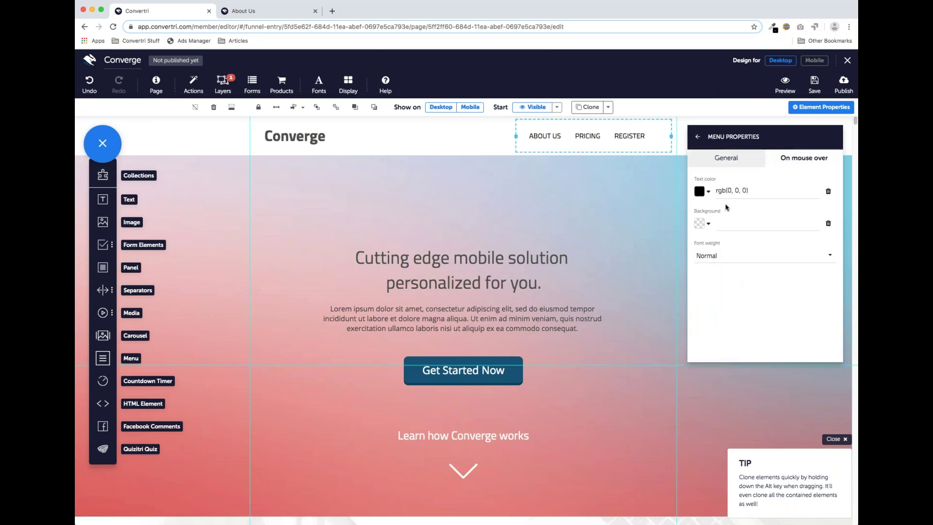
click(819, 258)
click(737, 228)
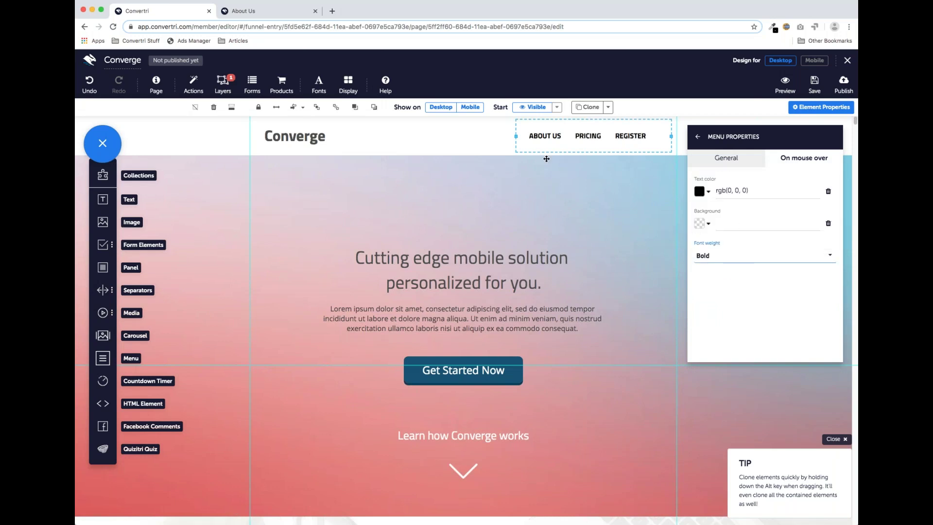
click(700, 140)
click(700, 140)
click(779, 91)
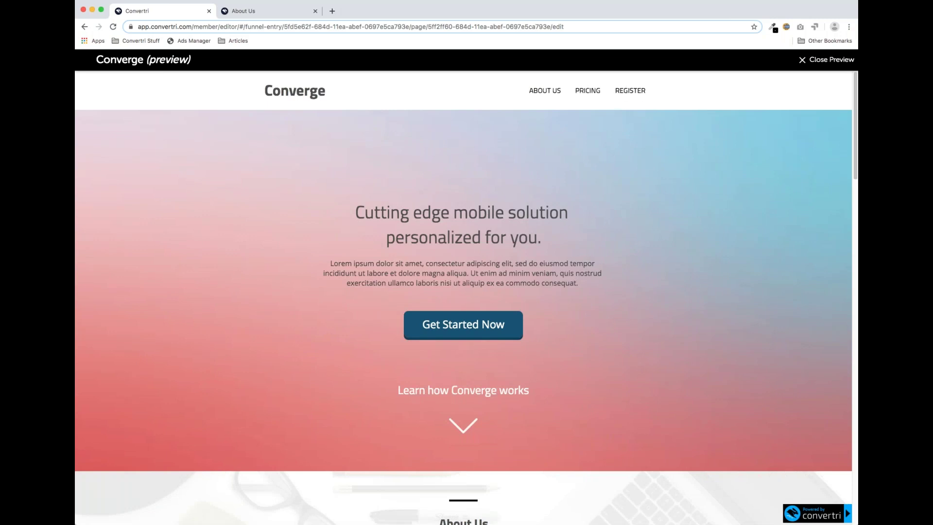
- Close the preview and bring up the Menu skin options (Classic, Paprika, Salmon, Mint)
click(817, 67)
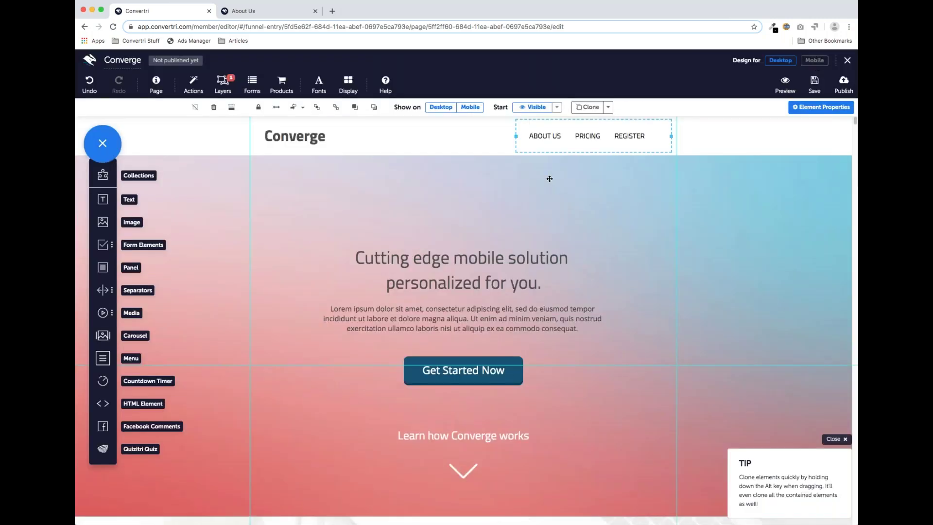
click(804, 112)
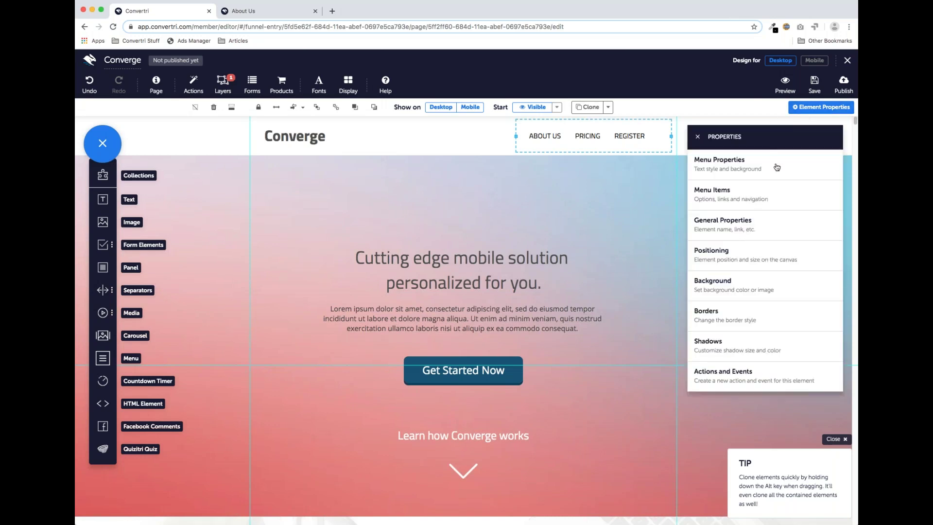
click(735, 170)
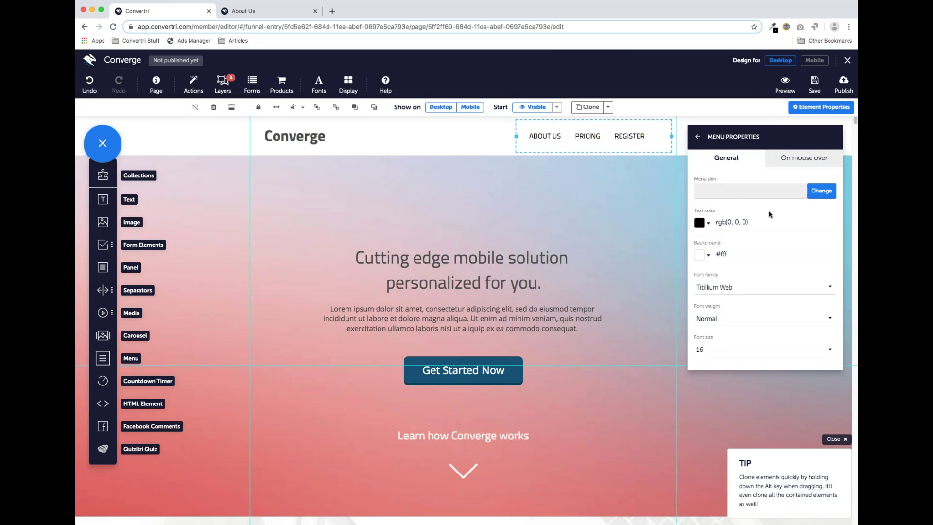
click(817, 192)
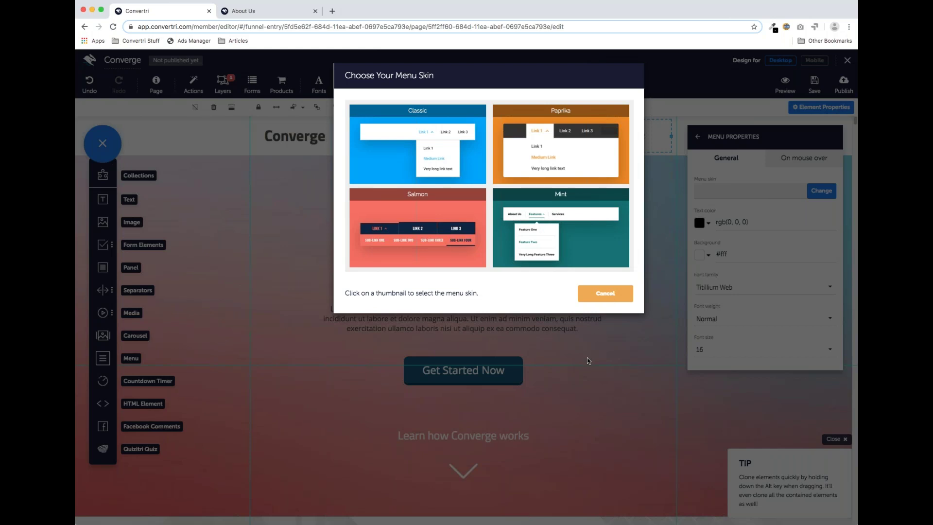
- Compare the Classic and Salmon skins, then apply the Salmon skin to the menu
click(418, 144)
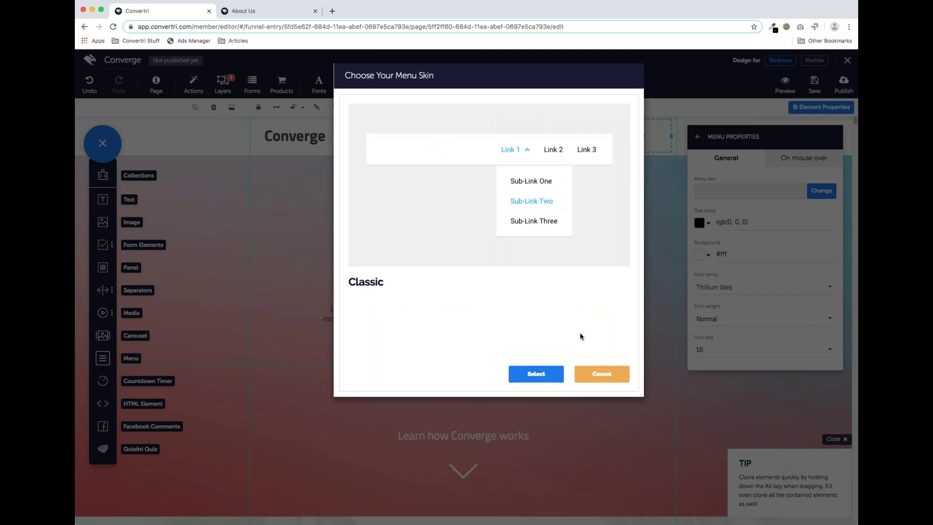
click(601, 379)
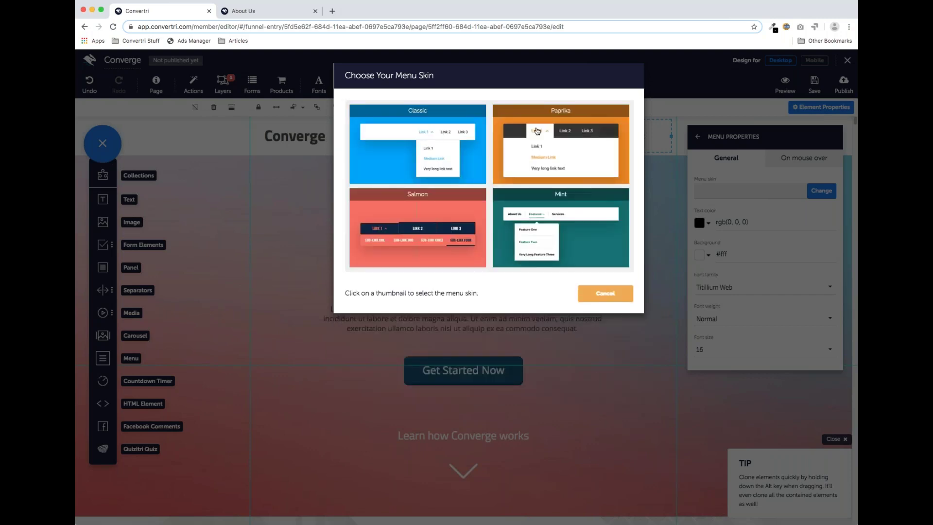
click(411, 231)
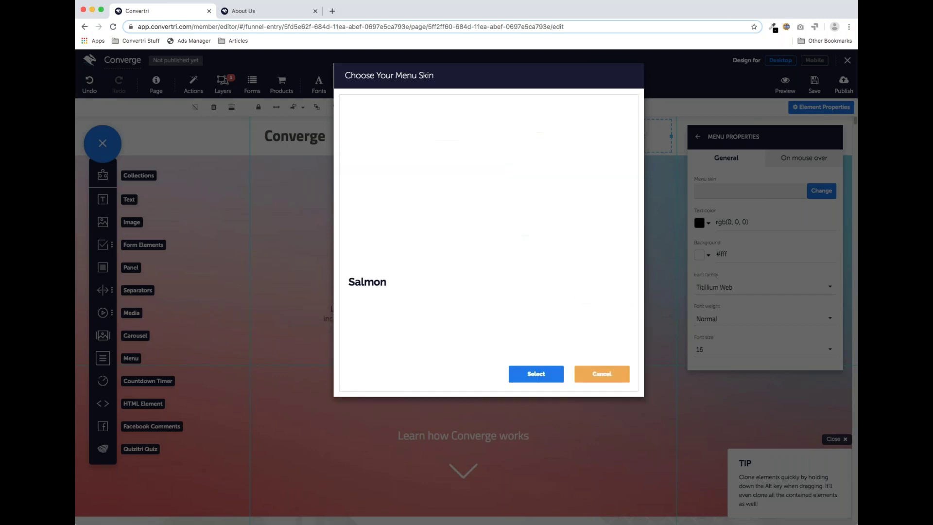
click(537, 374)
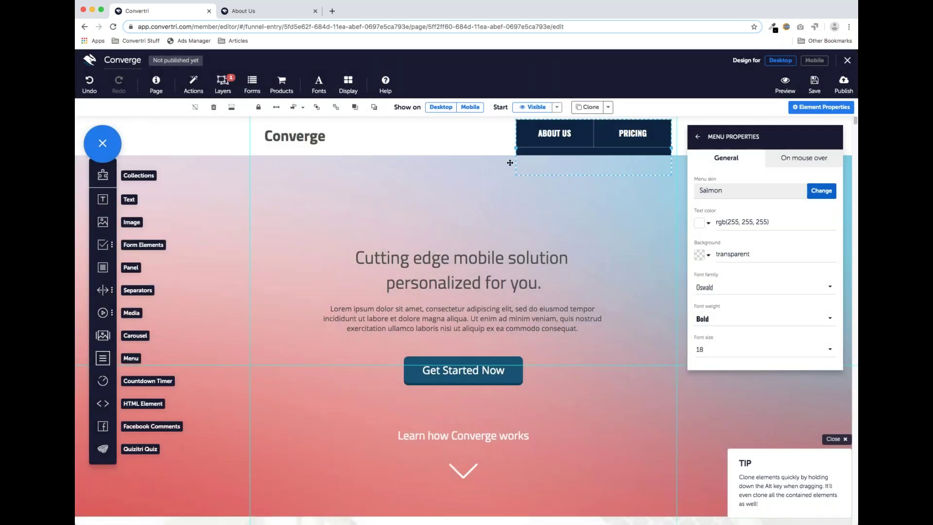
- Widen the menu so REGISTER fits, centre it at the header's top, and preview the page
drag(497, 148, 286, 222)
drag(465, 137, 429, 148)
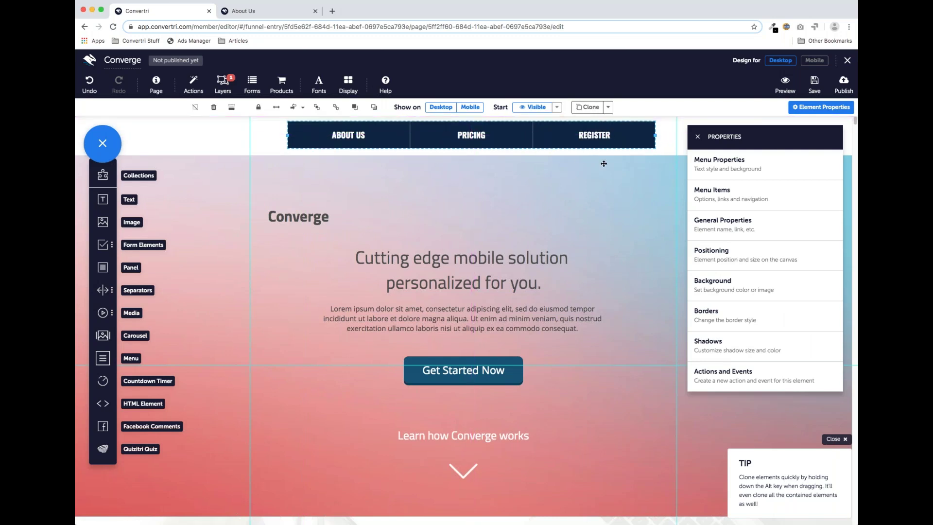
click(783, 84)
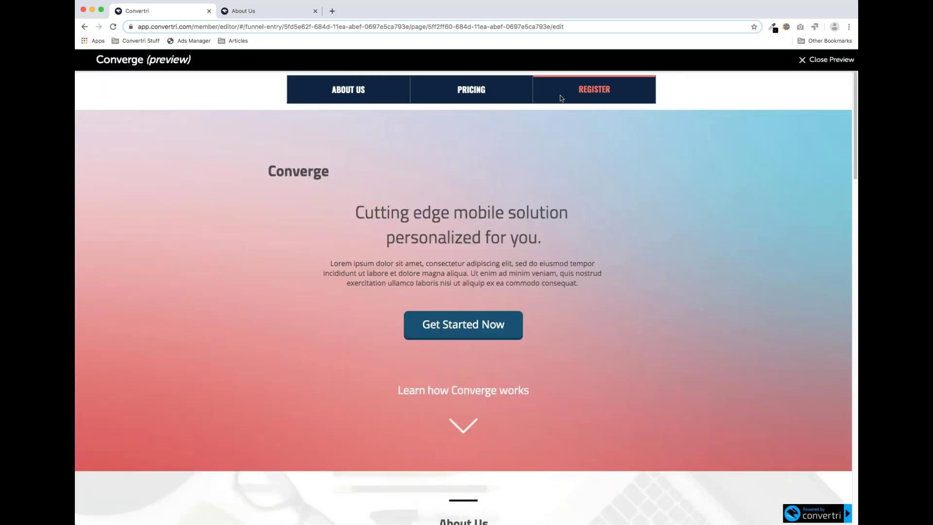
- Back in the editor, change the PRICING menu item's type to Submenu
click(811, 65)
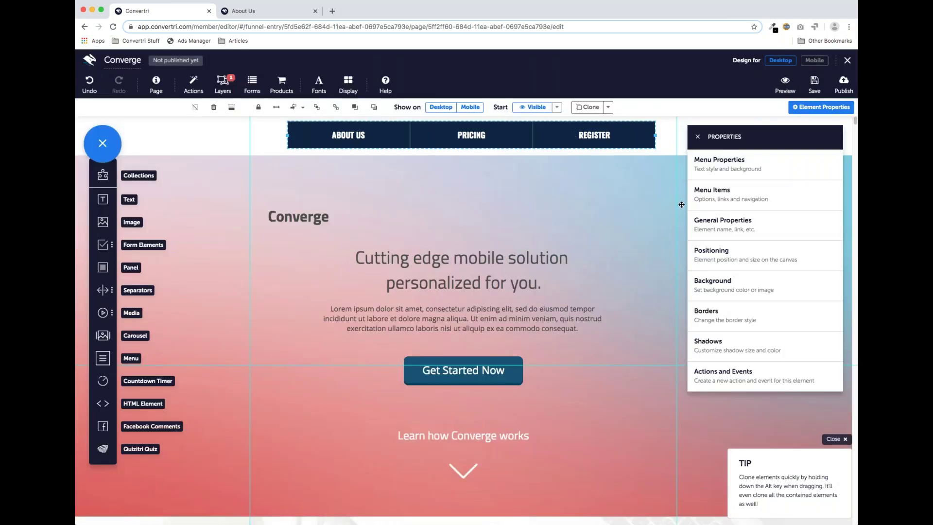
click(739, 178)
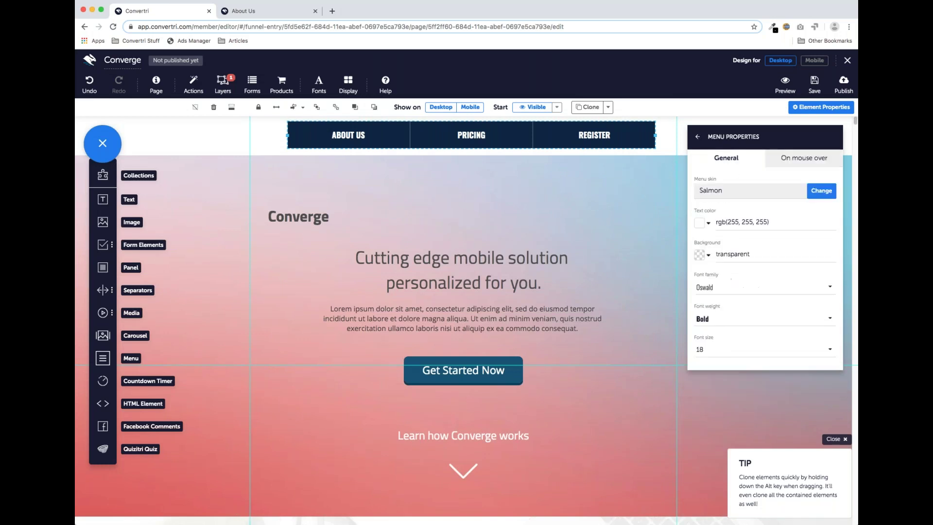
click(698, 138)
click(732, 192)
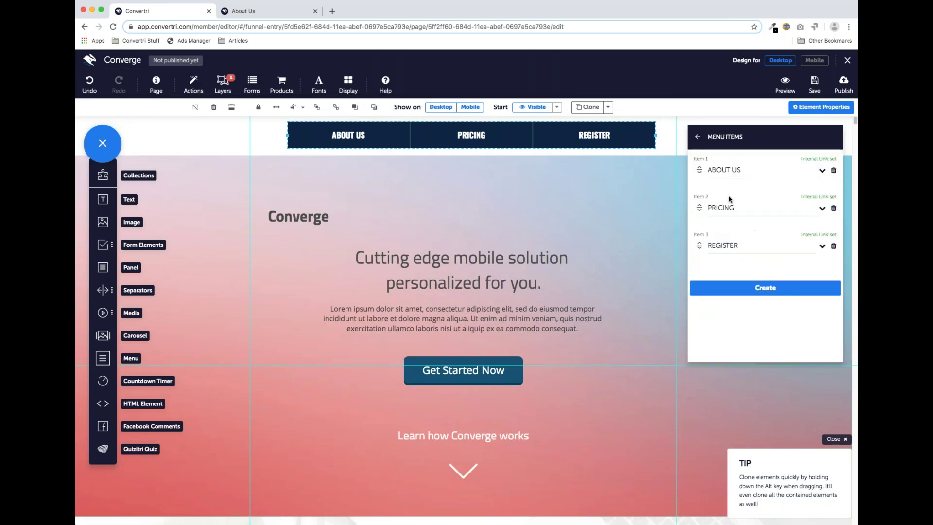
click(822, 208)
click(791, 243)
click(788, 256)
- Add submenu items 'sub 1', 'sub 2' and 'sub 3', removing the empty fourth item
click(772, 264)
click(730, 171)
text(sub 1)
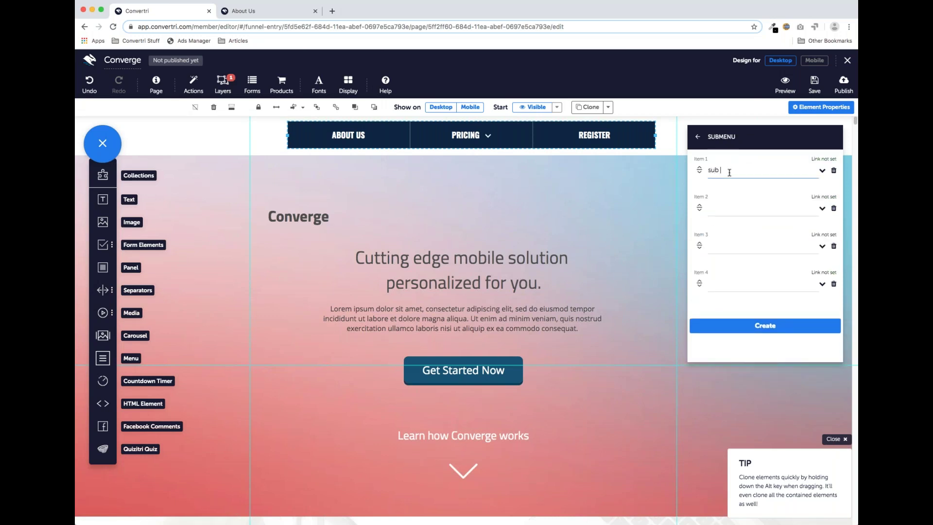
click(723, 209)
text(sub 2)
click(733, 252)
text(sub 3)
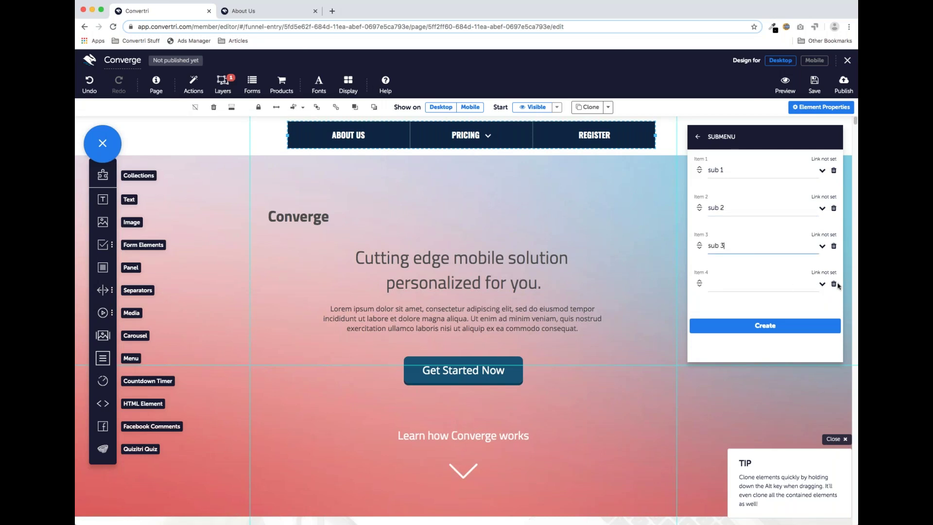
click(834, 284)
click(765, 291)
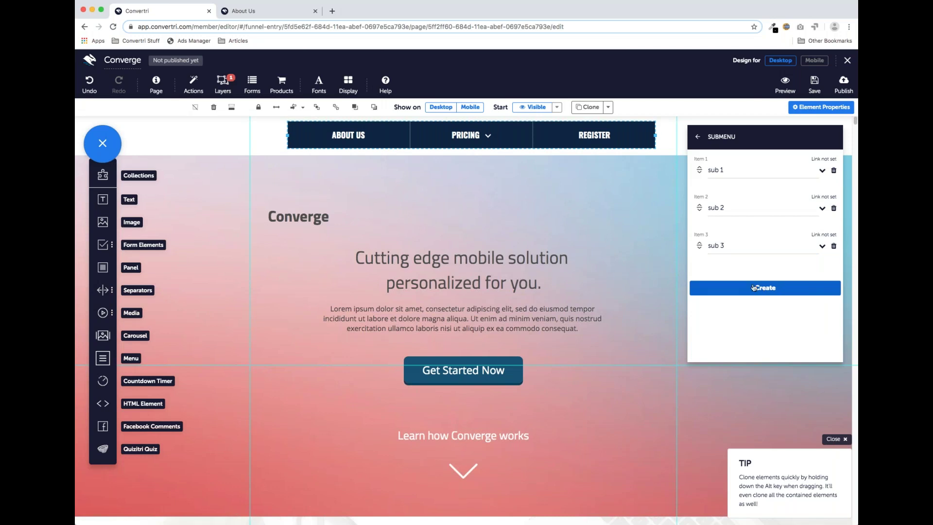
- Return to the menu's property categories and preview the landing page
click(698, 139)
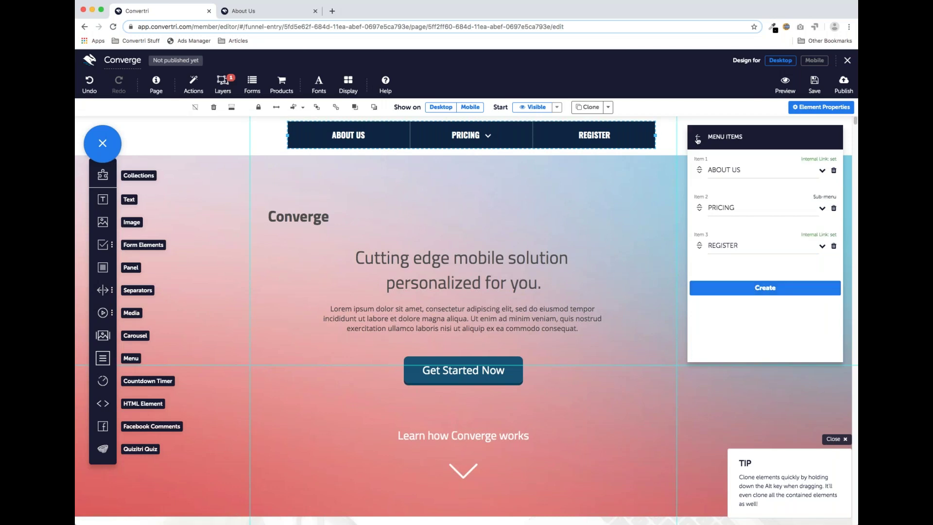
click(698, 140)
click(785, 81)
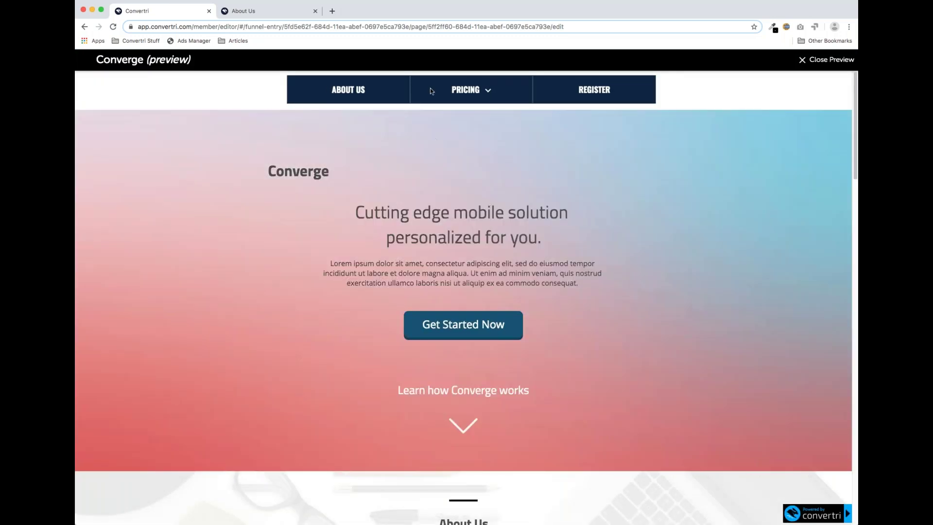
- Check that PRICING's dropdown shows sub 1, sub 2 and sub 3, then exit the preview
click(480, 94)
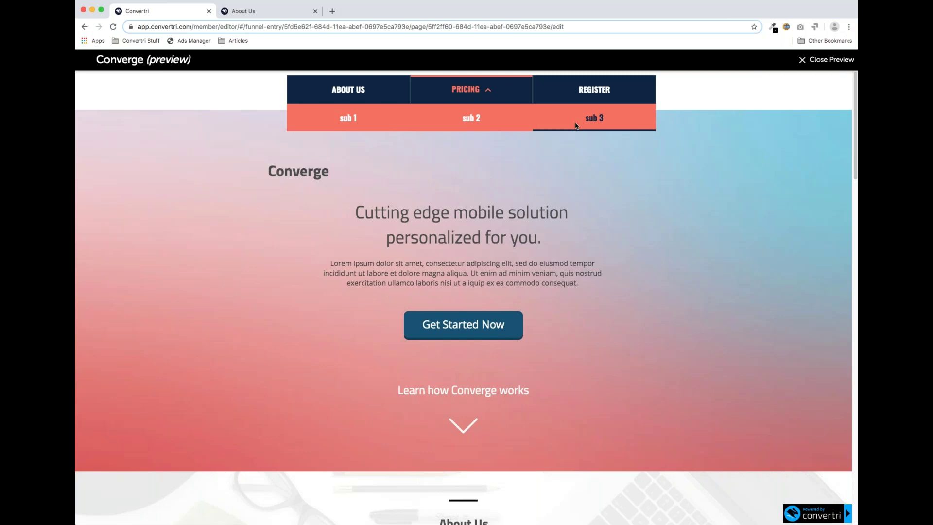
click(483, 92)
click(819, 60)
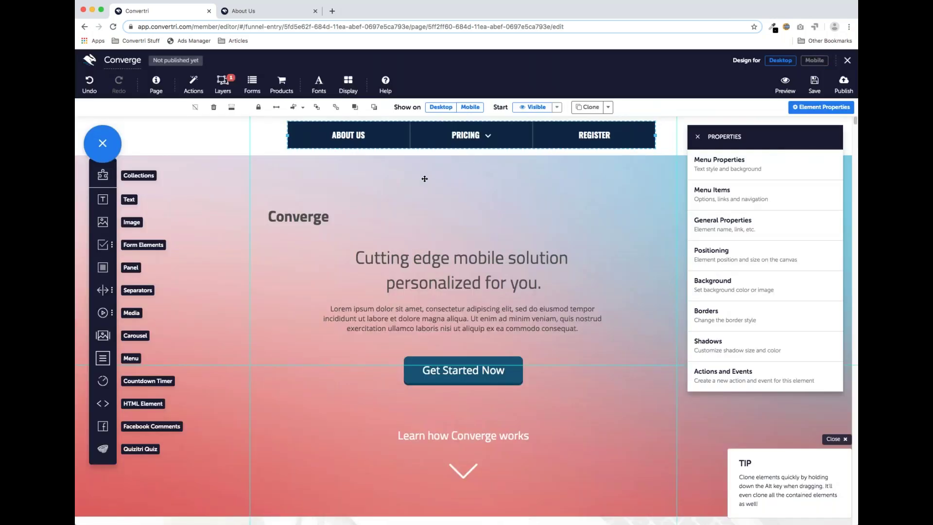
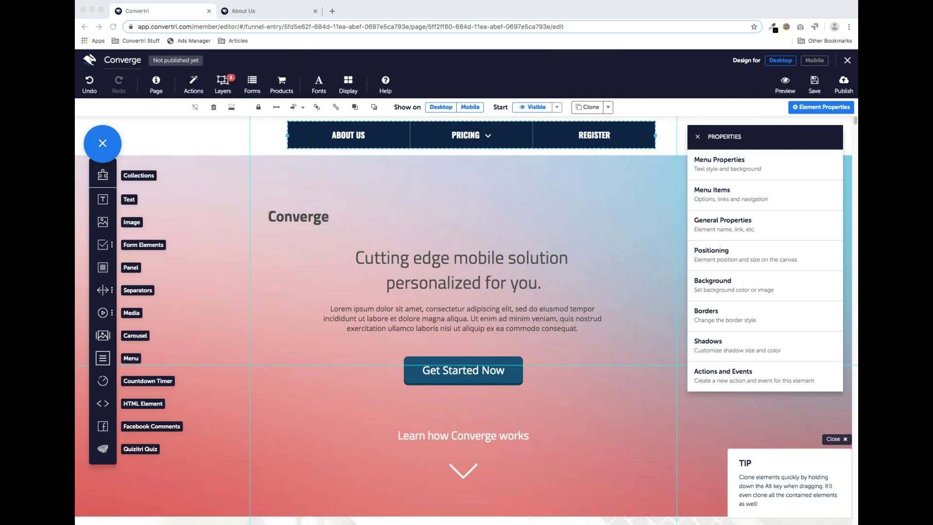
- Review the menu bar's name, element id, and text and background settings
click(698, 137)
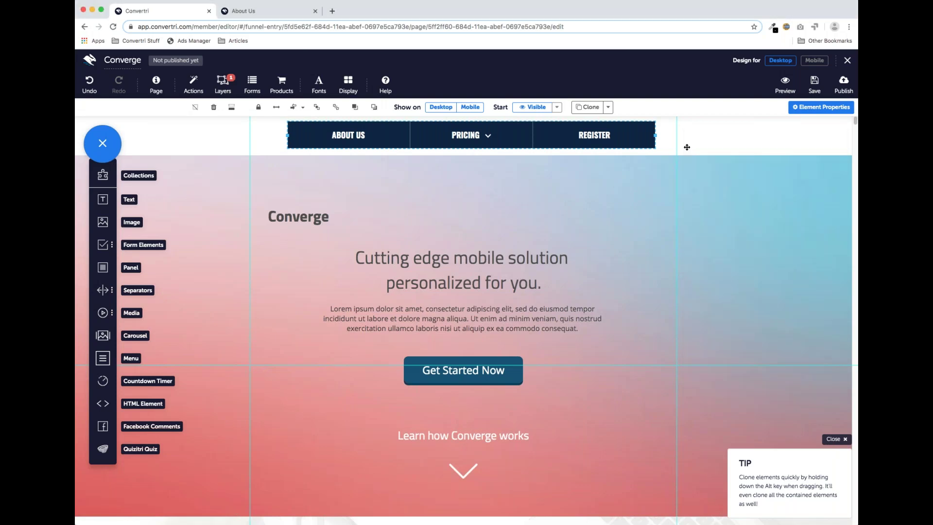
click(805, 112)
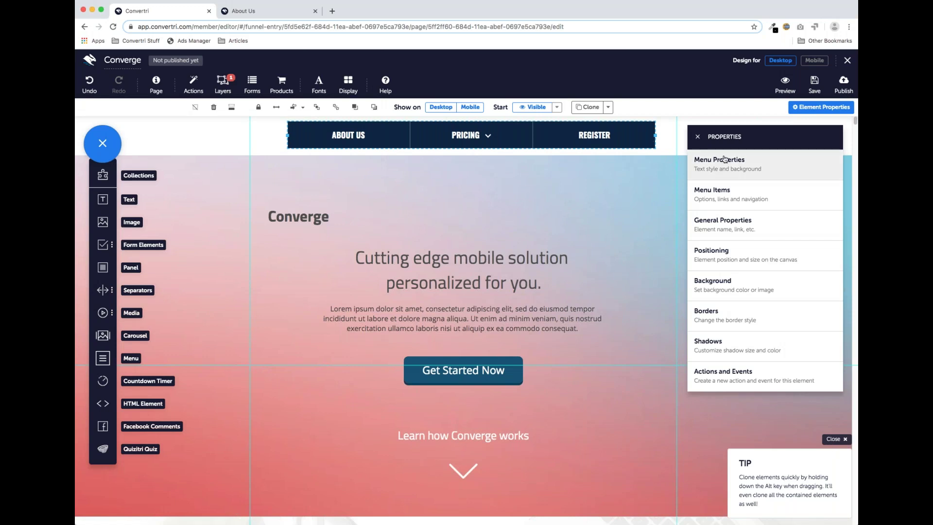
click(744, 228)
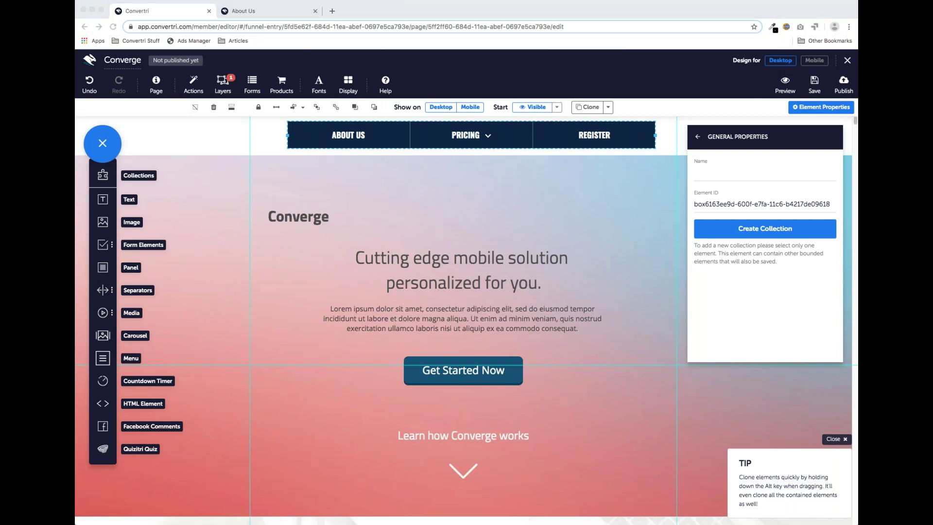
click(698, 138)
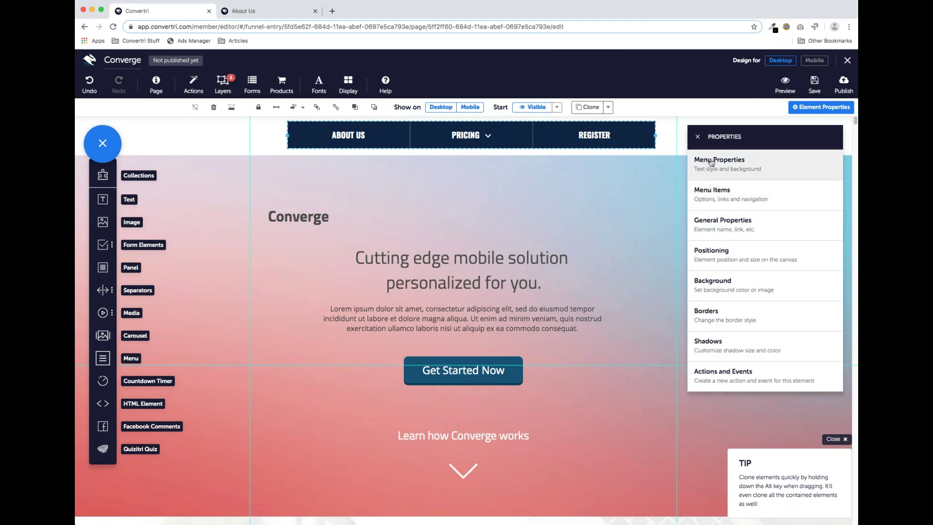
click(726, 167)
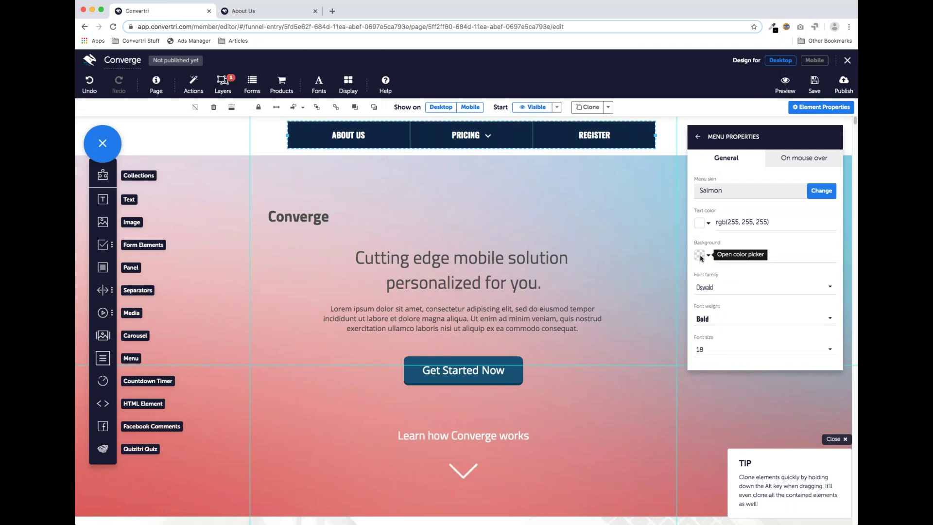
click(698, 137)
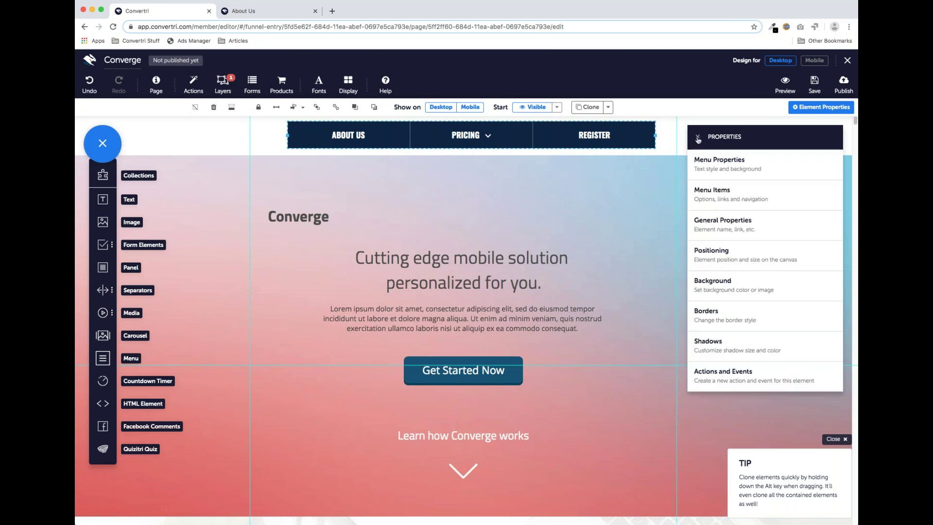
- Make the menu bar background nearly transparent, then restore it to opaque dark navy
click(710, 287)
click(701, 194)
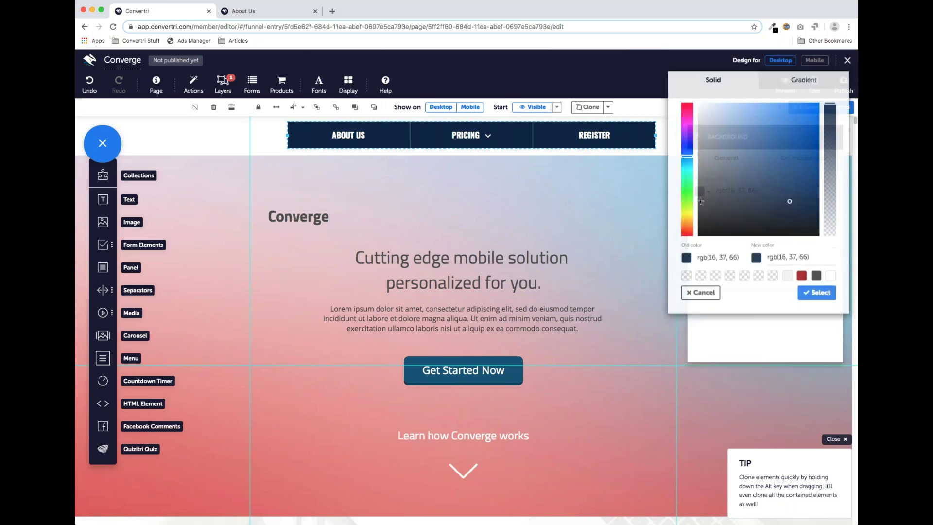
drag(830, 176, 828, 271)
drag(828, 262, 829, 128)
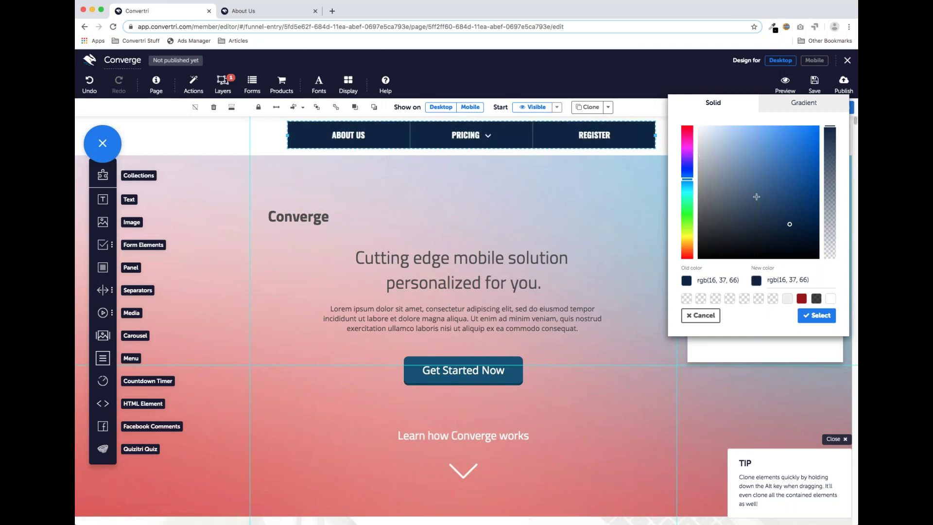
click(816, 319)
click(702, 138)
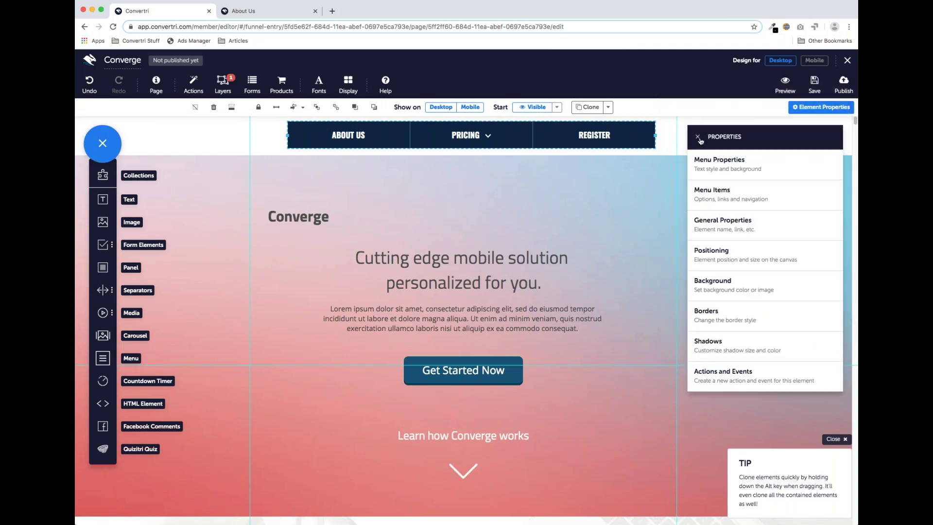
click(700, 141)
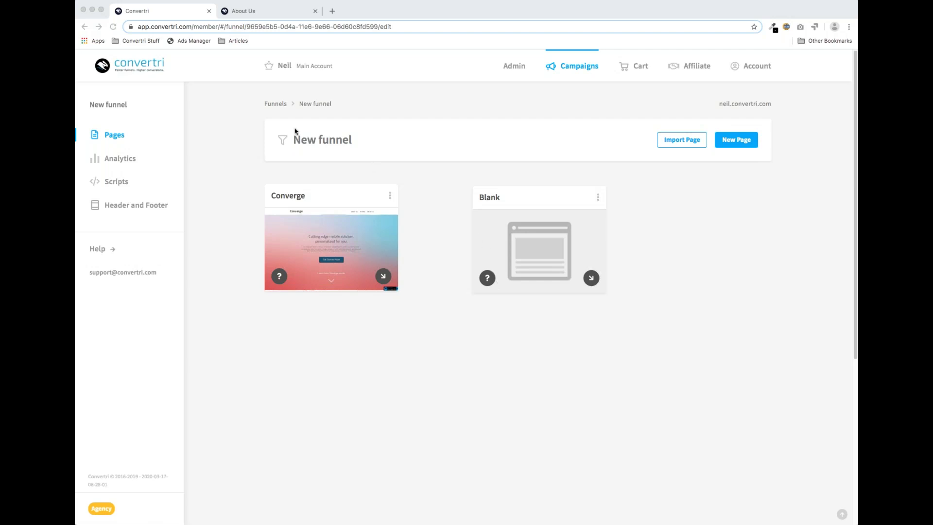
- Return to the funnels list and open the Photography Site Funnel's Home Page for editing
click(267, 114)
click(274, 105)
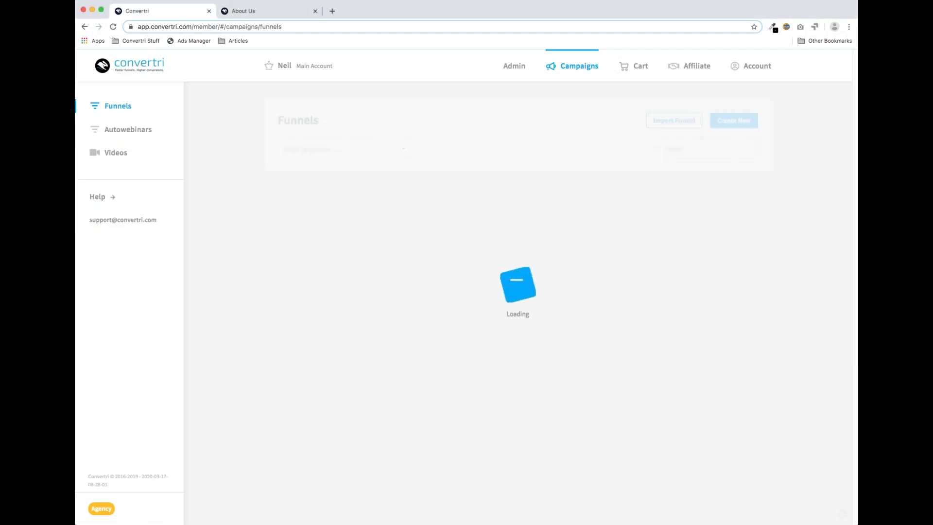
scroll(392, 206, down, 5)
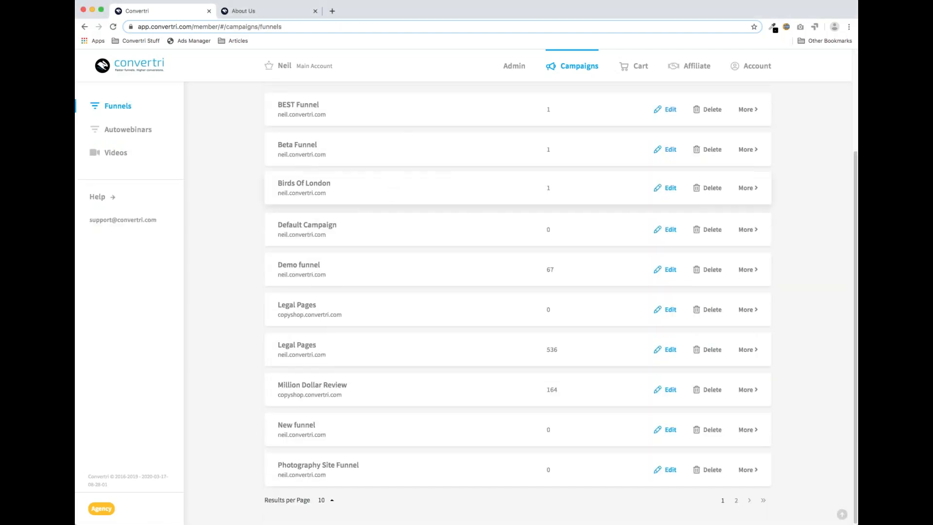
click(350, 470)
scroll(424, 297, down, 2)
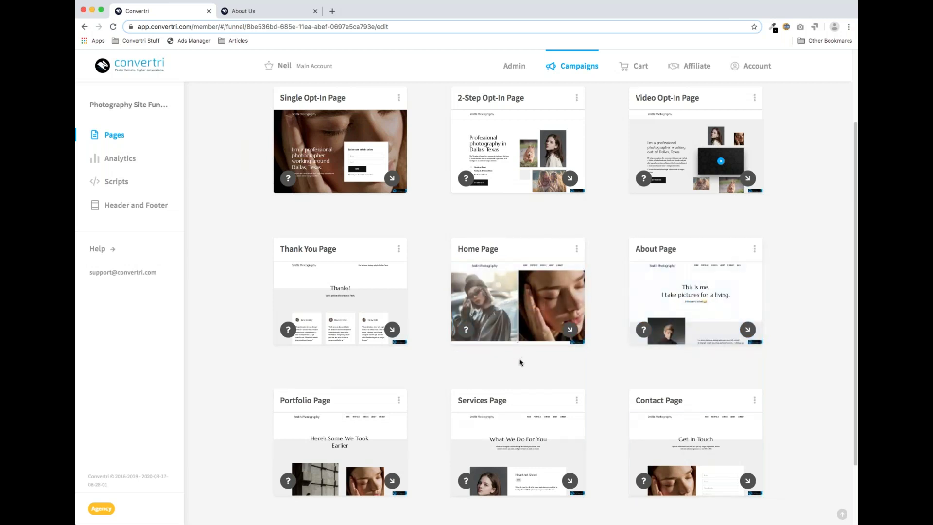
scroll(521, 360, down, 1)
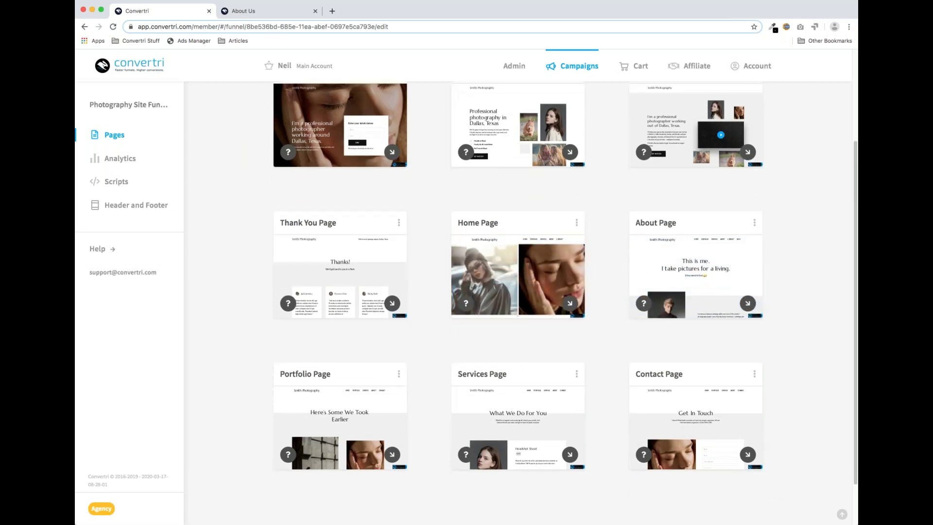
click(476, 314)
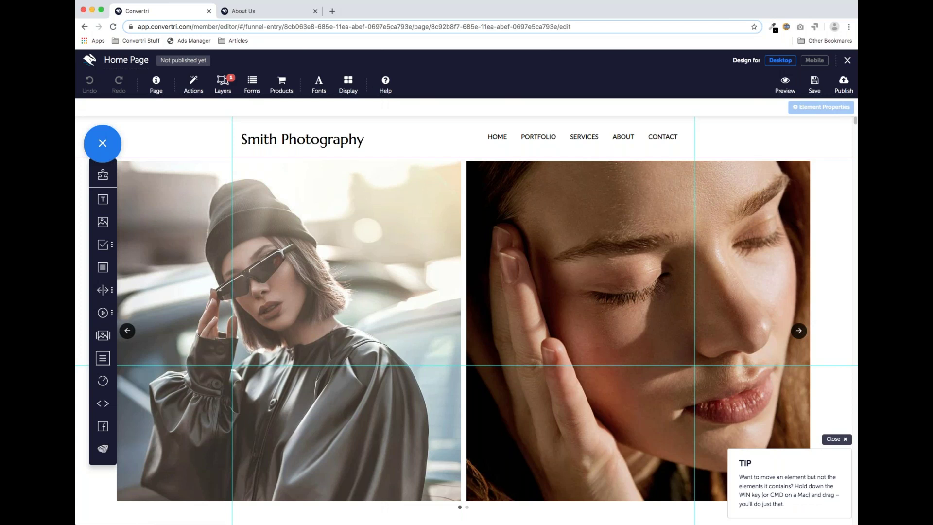
click(429, 233)
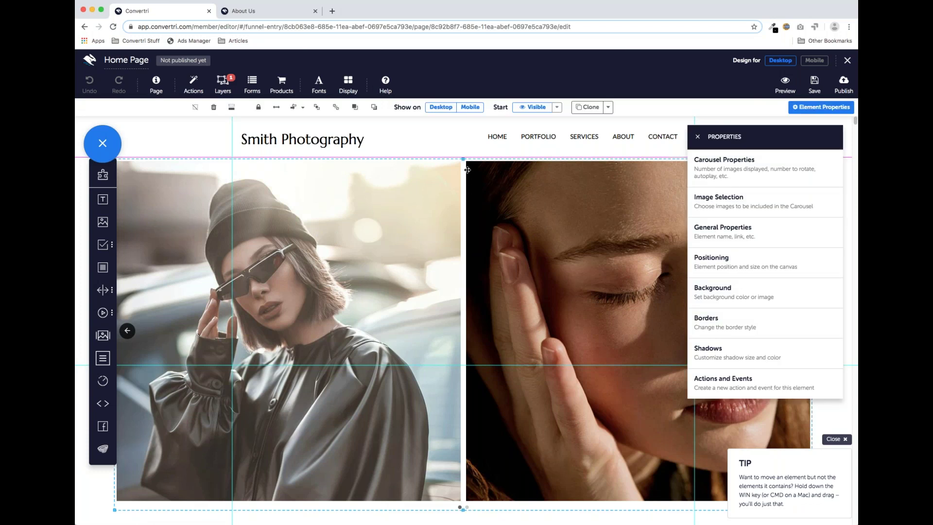
mouse_move(461, 139)
scroll(476, 298, down, 10)
scroll(463, 321, down, 15)
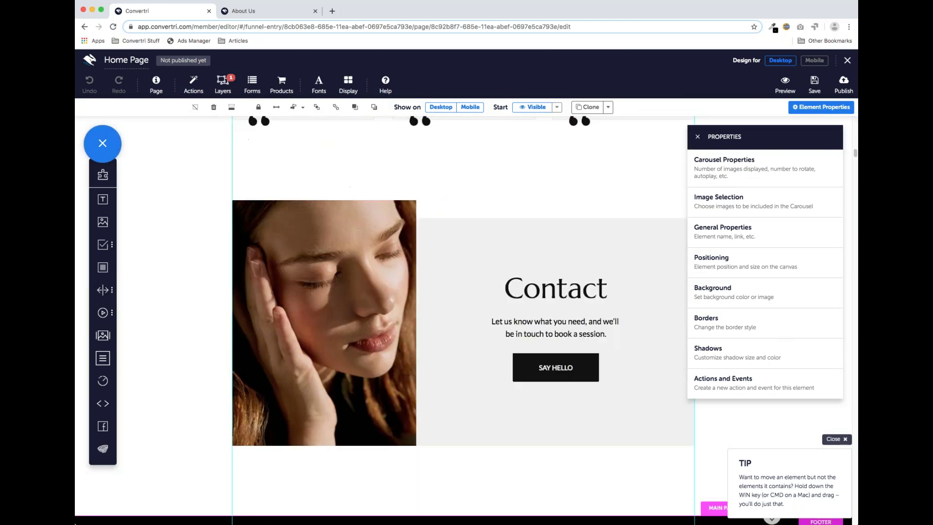
mouse_move(465, 272)
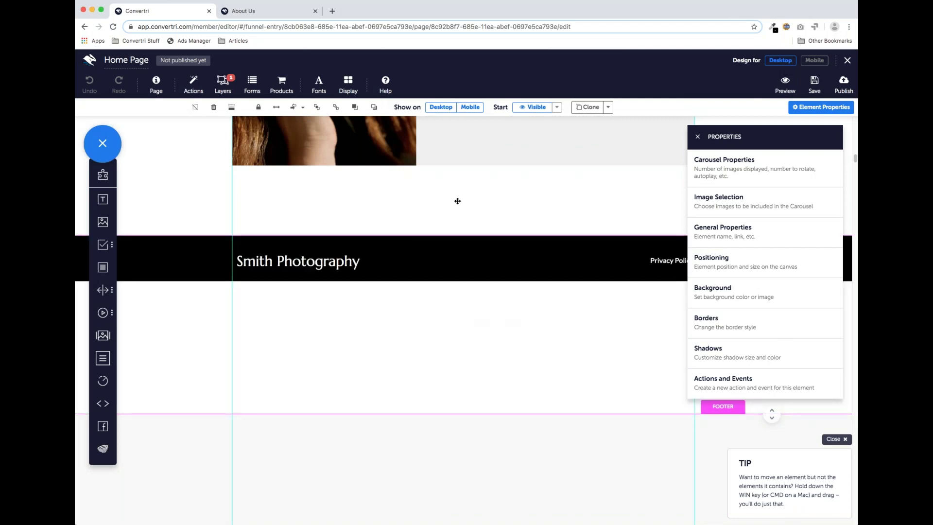
scroll(456, 202, up, 8)
scroll(460, 204, up, 15)
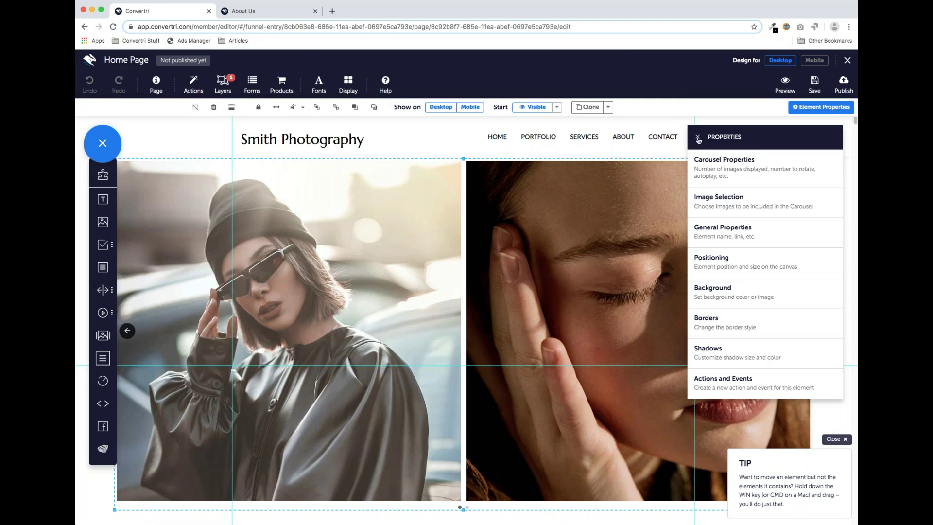
click(700, 139)
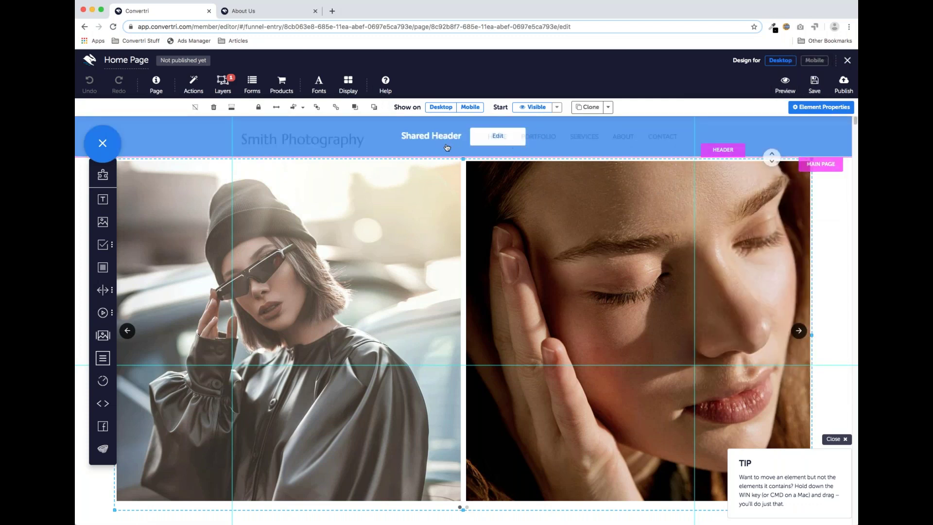
- Leave the Home Page editor and open the Photography Site Funnel's About Page
click(848, 62)
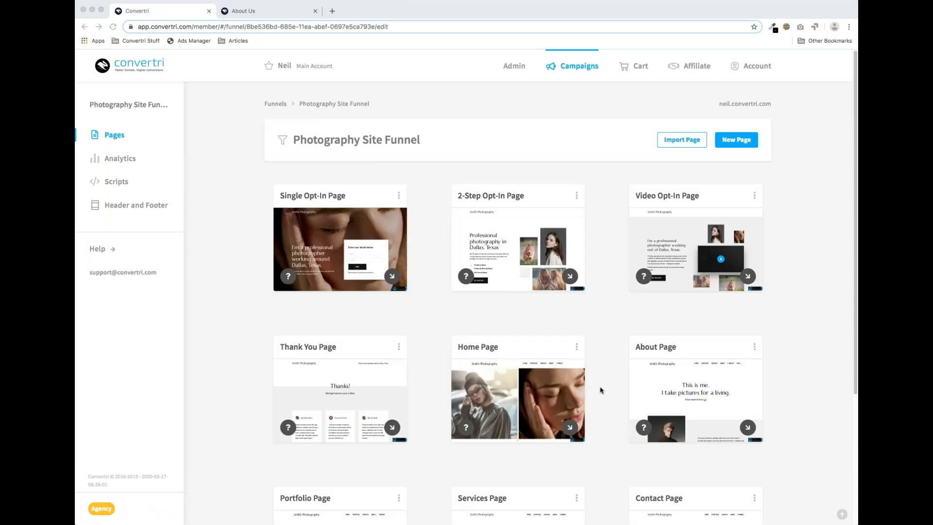
scroll(601, 388, down, 1)
click(696, 374)
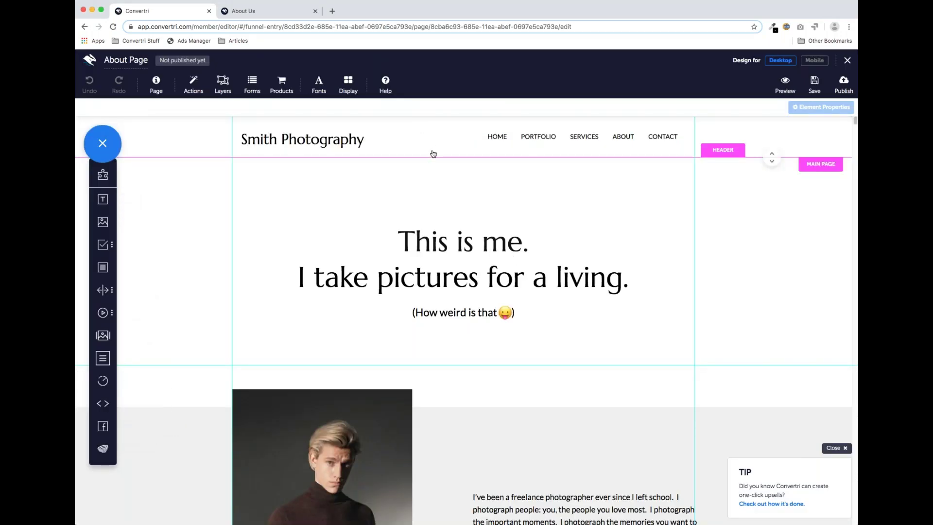
scroll(437, 165, down, 3)
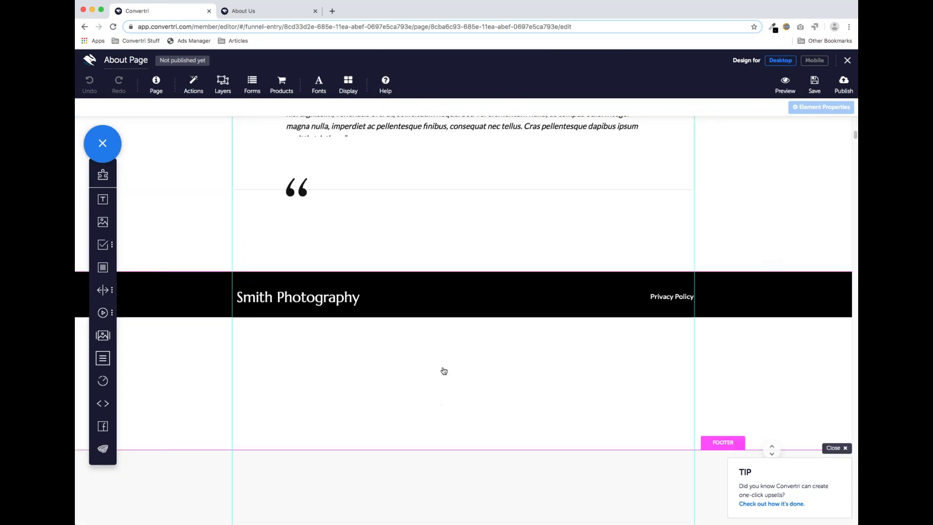
scroll(444, 370, up, 15)
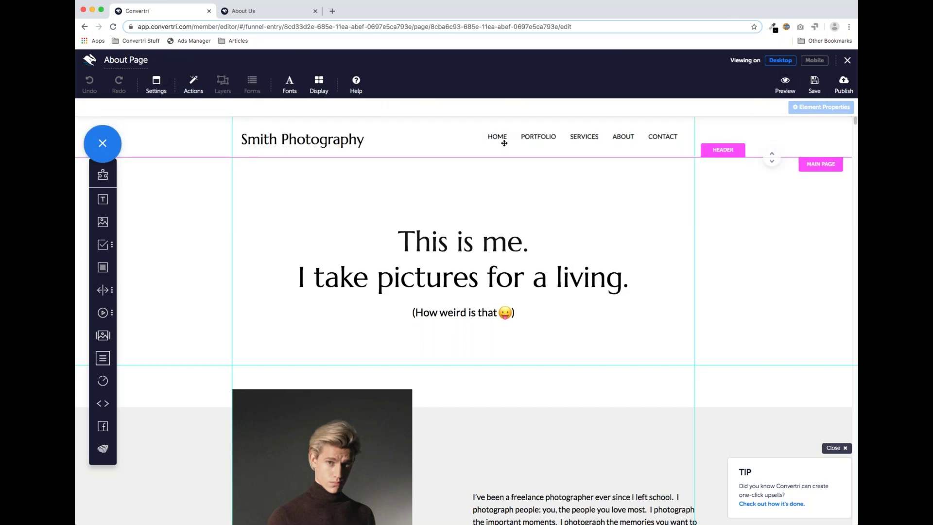
- Add a sixth menu item named BLOG and widen the menu so all six fit on one row
click(522, 134)
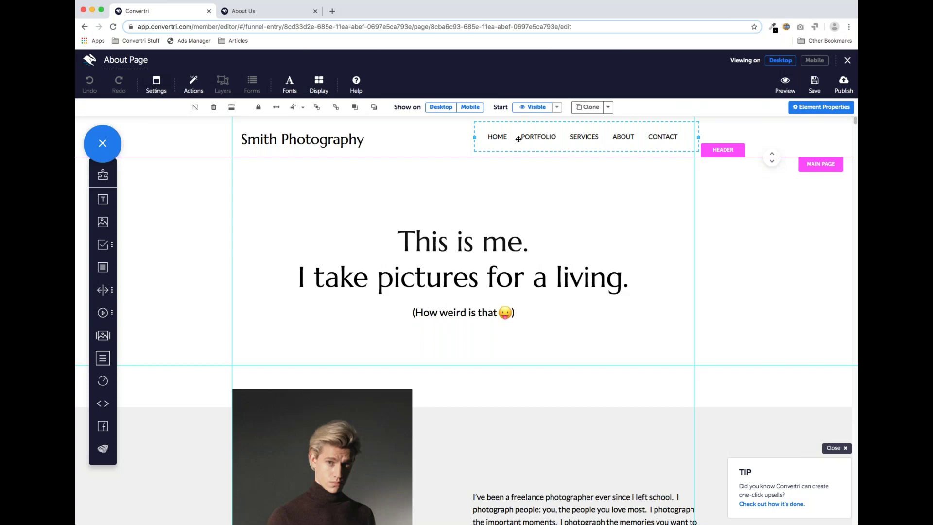
click(803, 112)
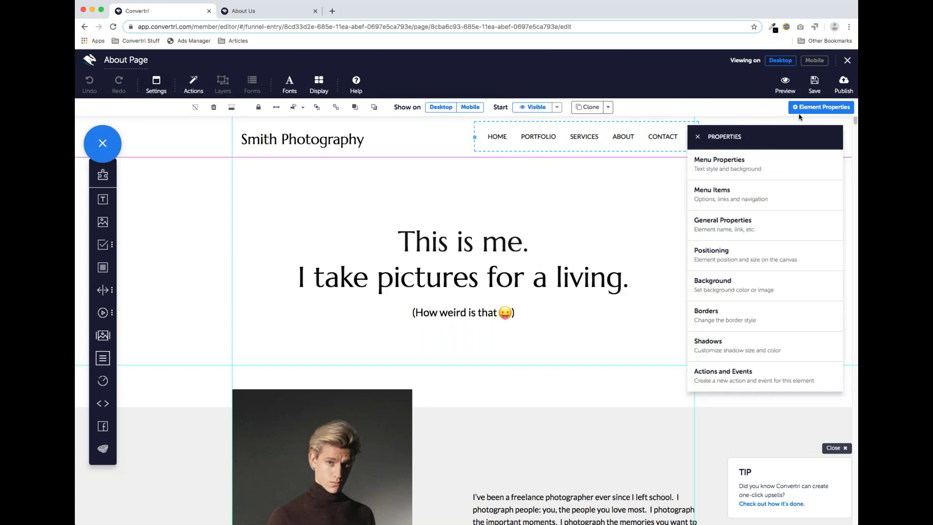
click(722, 197)
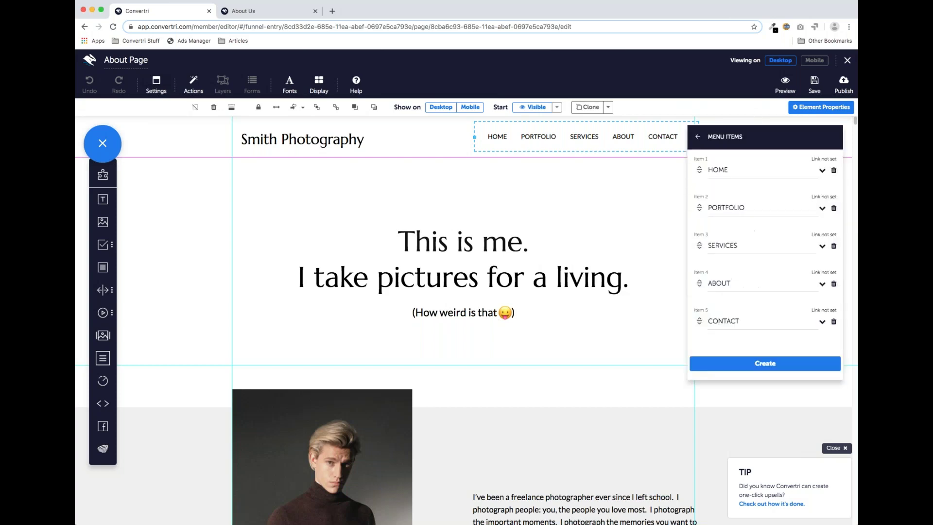
click(779, 368)
click(723, 362)
text(BLOG)
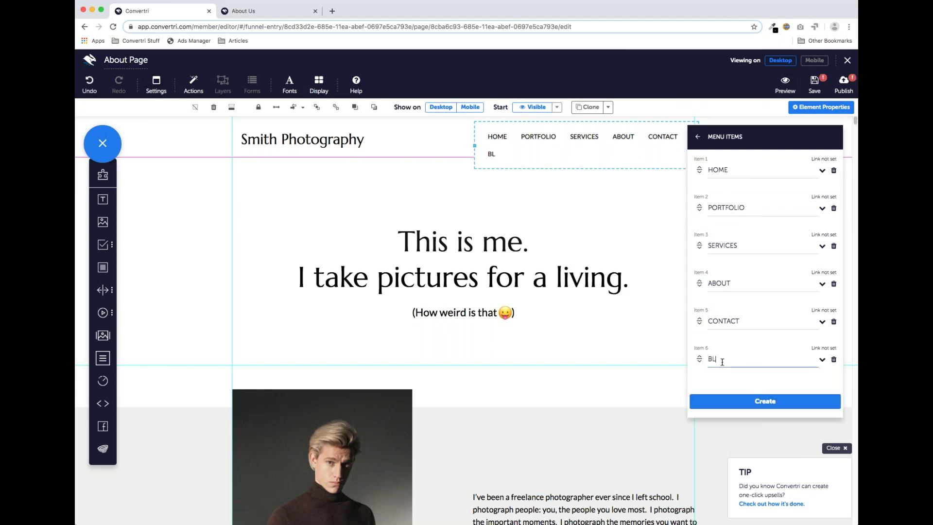
click(698, 137)
click(696, 140)
drag(472, 146, 432, 140)
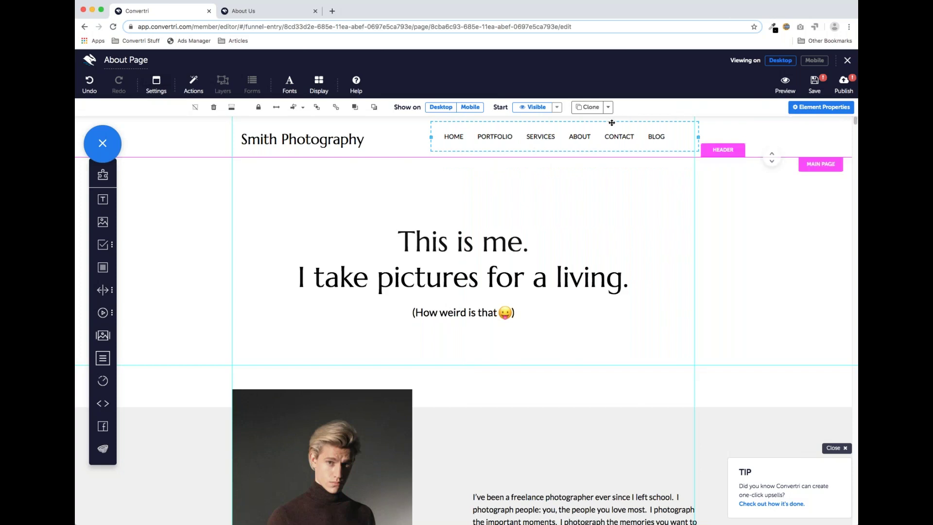
- Save the About Page with BLOG added and open the Home Page from the funnel's pages
click(814, 83)
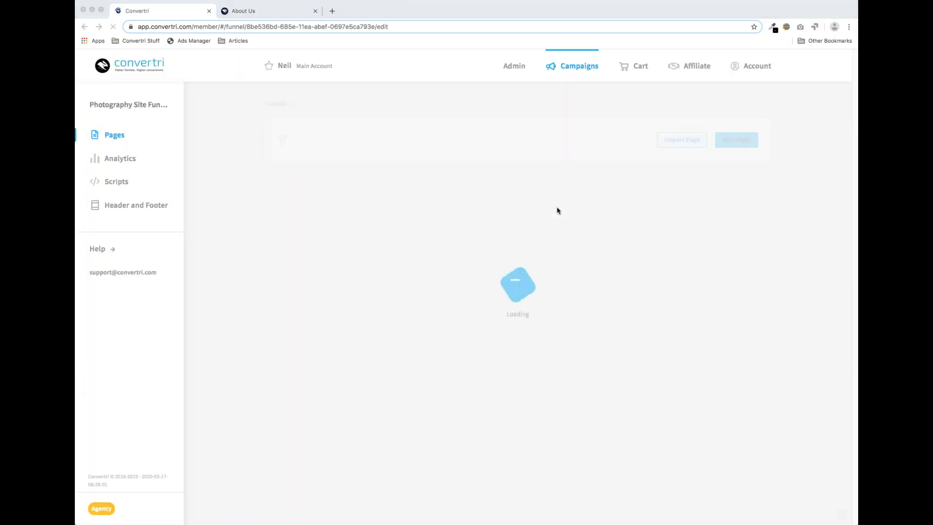
scroll(608, 306, down, 3)
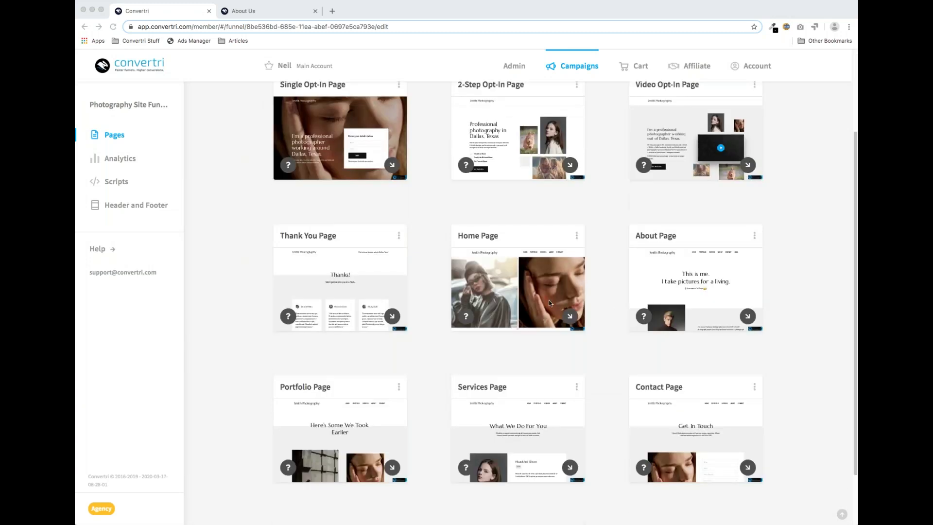
click(528, 345)
- Open the Home Page, check the shared header shows BLOG, and try resizing the header's height
click(511, 288)
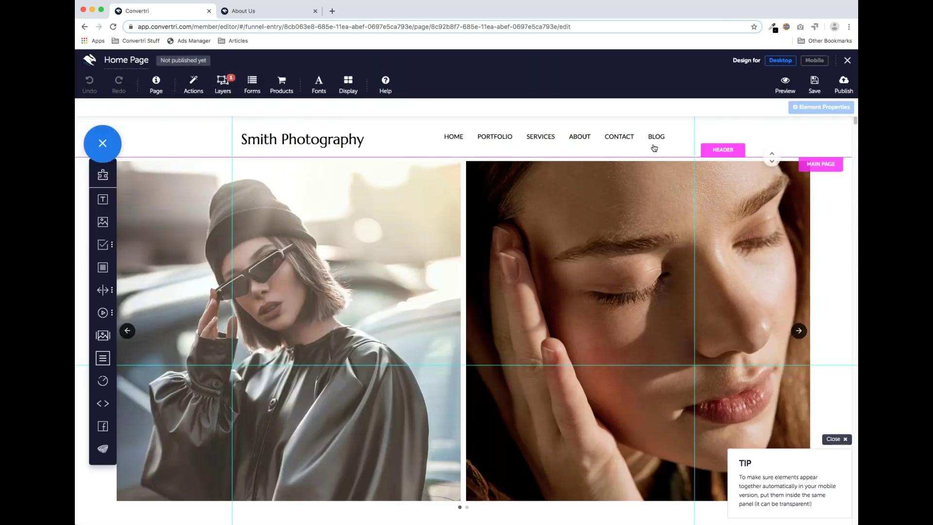
mouse_move(654, 148)
mouse_move(460, 141)
drag(773, 157, 772, 279)
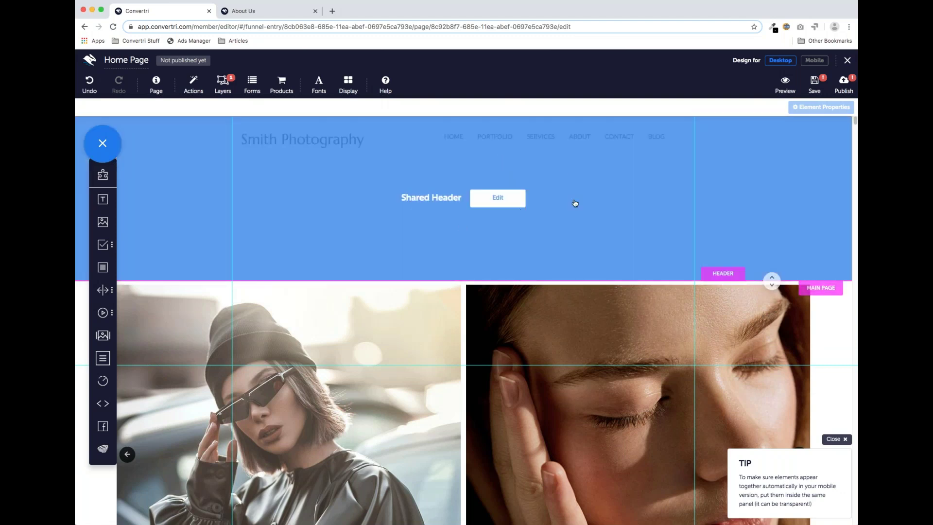
drag(770, 277, 769, 169)
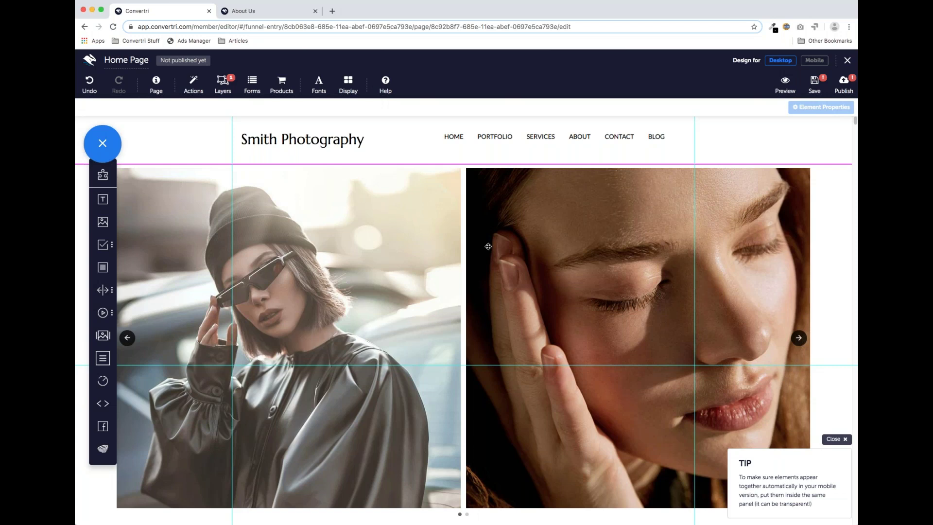
- In the mobile layout, drag the photo carousel and headline out of place
click(815, 61)
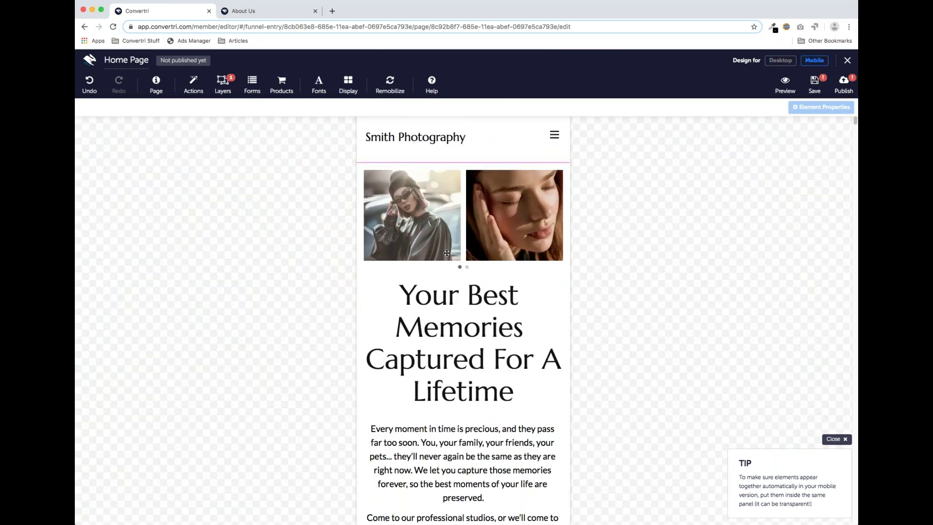
click(459, 258)
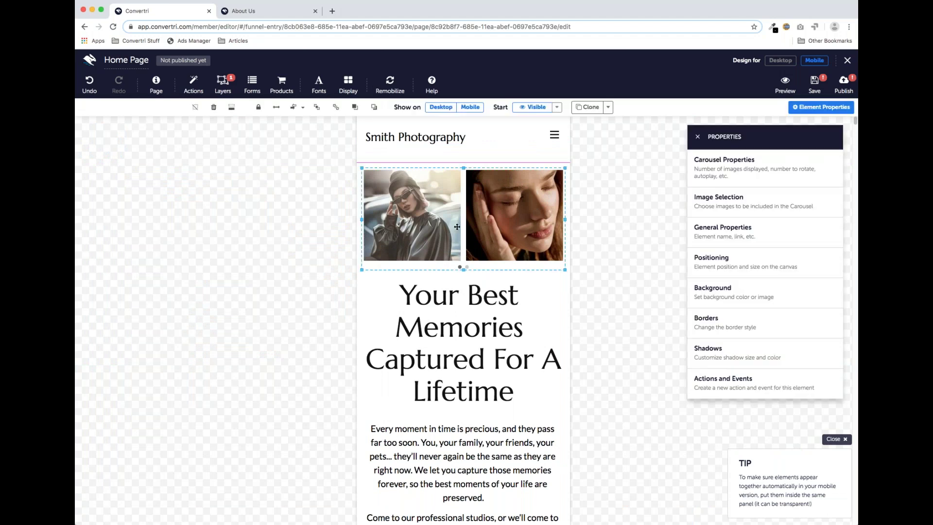
drag(466, 243, 225, 340)
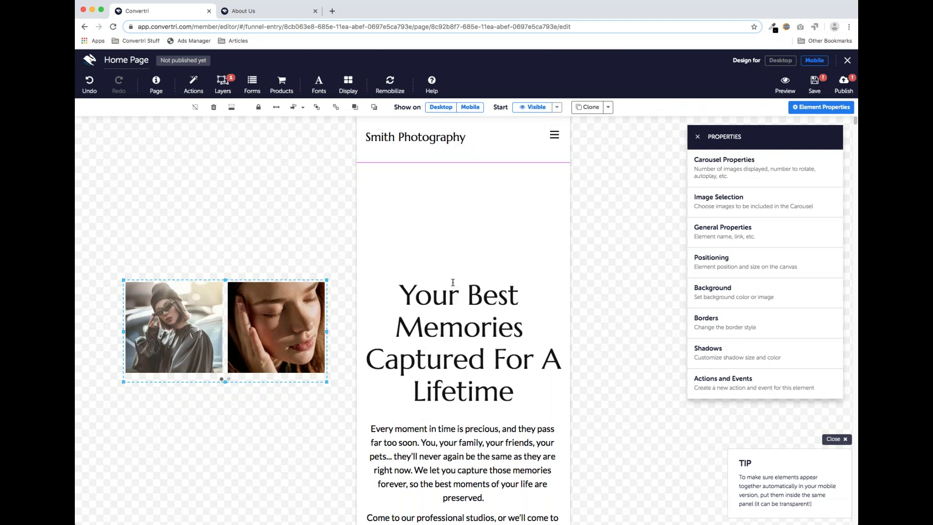
click(469, 302)
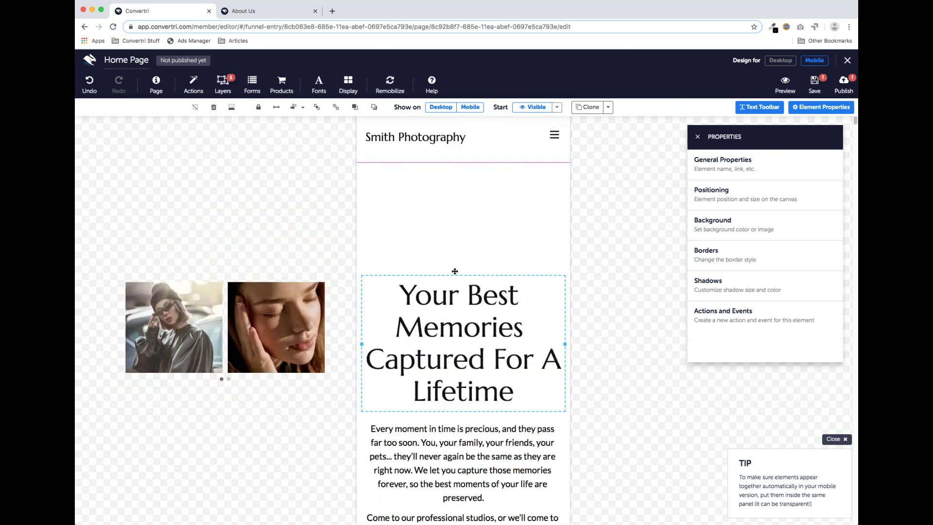
click(455, 270)
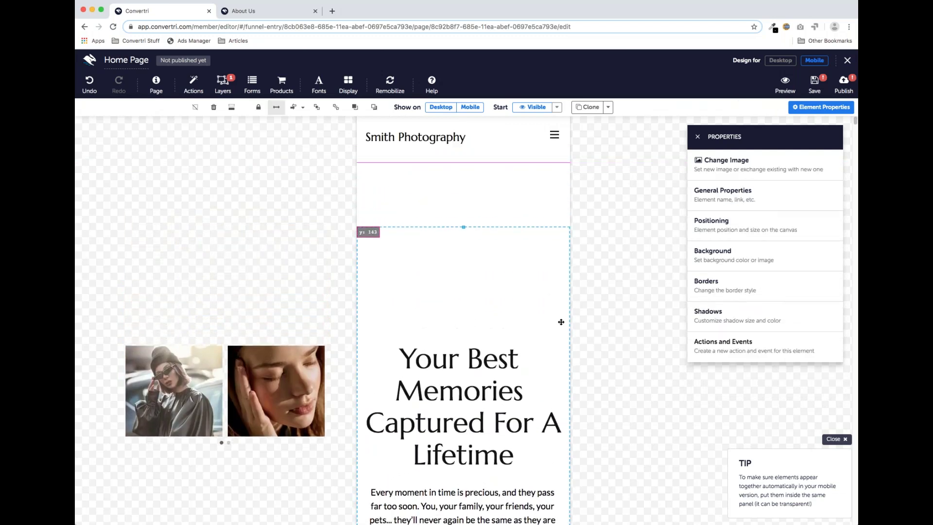
click(431, 330)
drag(432, 329, 586, 291)
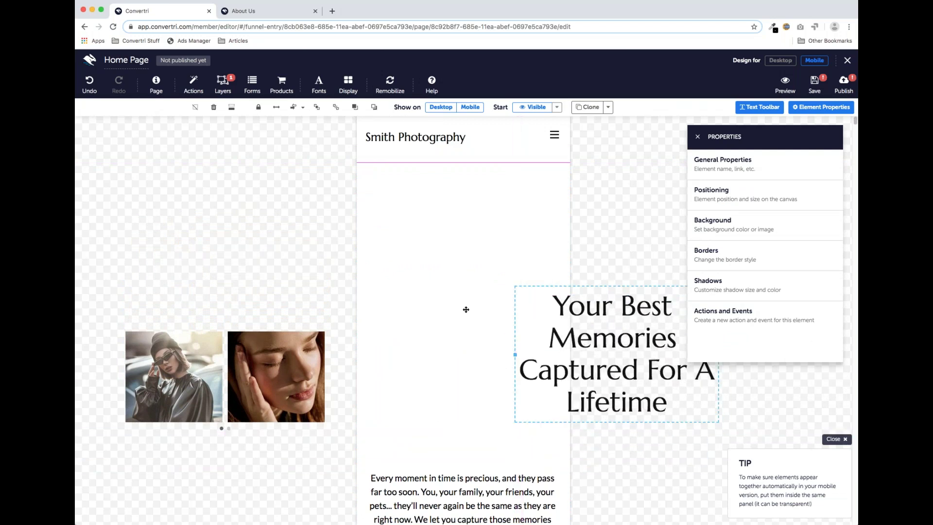
- Remobilize with the top option to regenerate the mobile layout, then save the Home Page
click(395, 85)
click(412, 107)
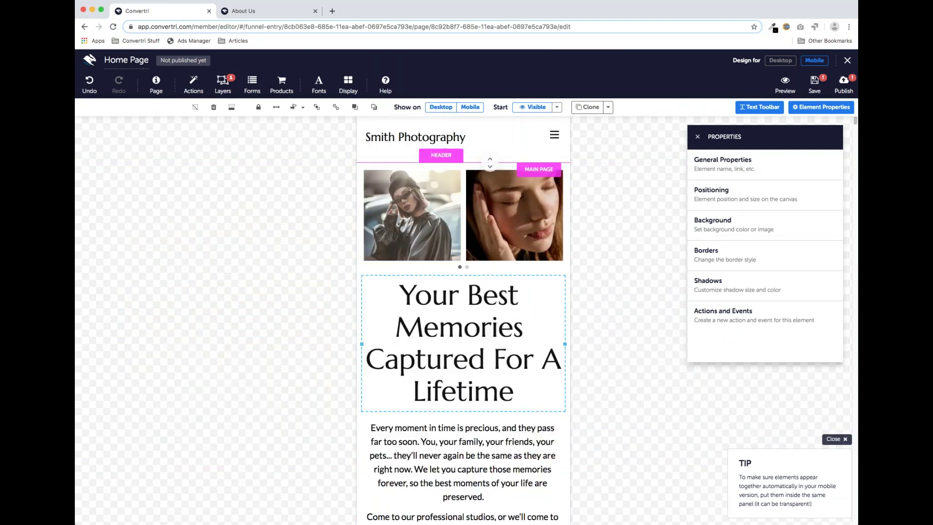
mouse_move(528, 139)
mouse_move(476, 136)
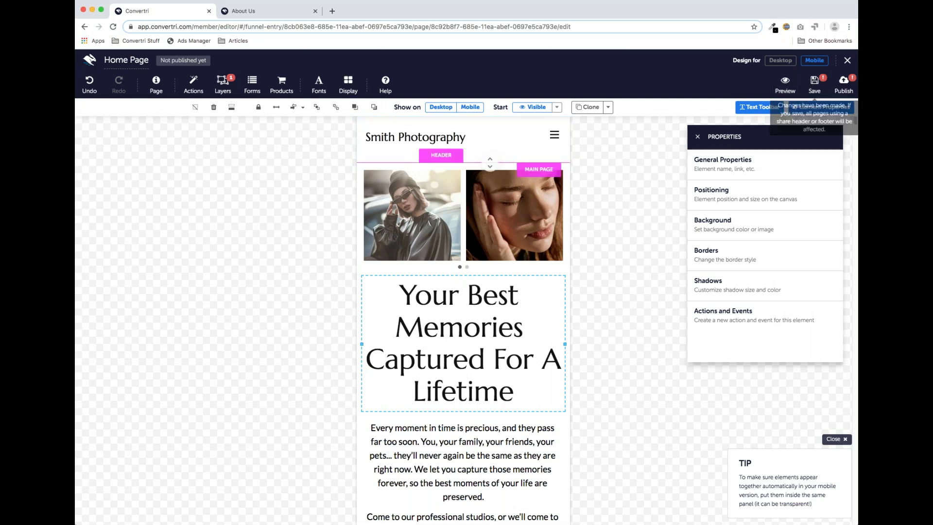
click(813, 83)
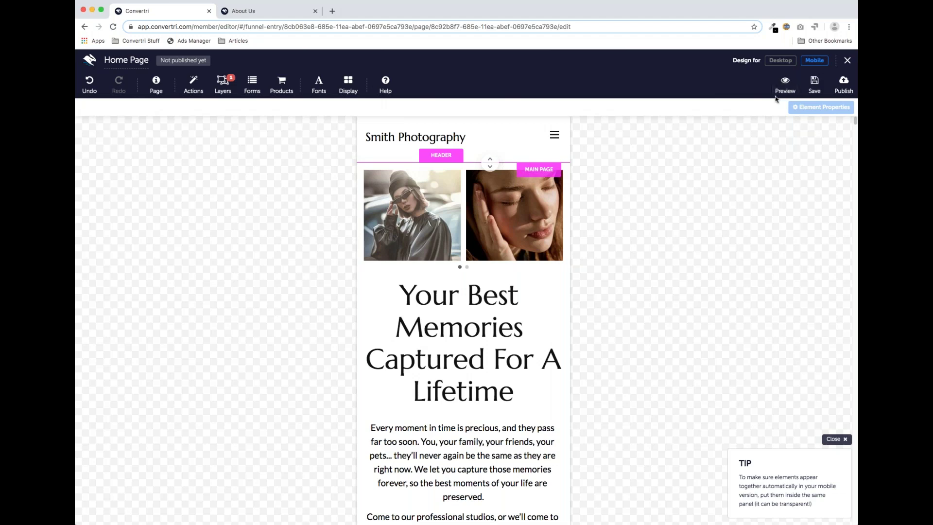
- Return to the funnel's pages and open the Services Page for editing
click(848, 62)
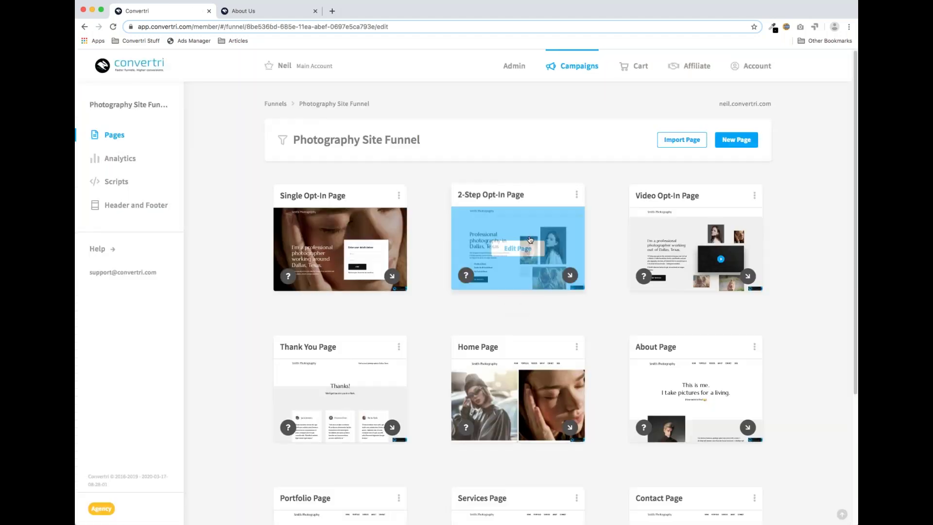
scroll(491, 316, down, 3)
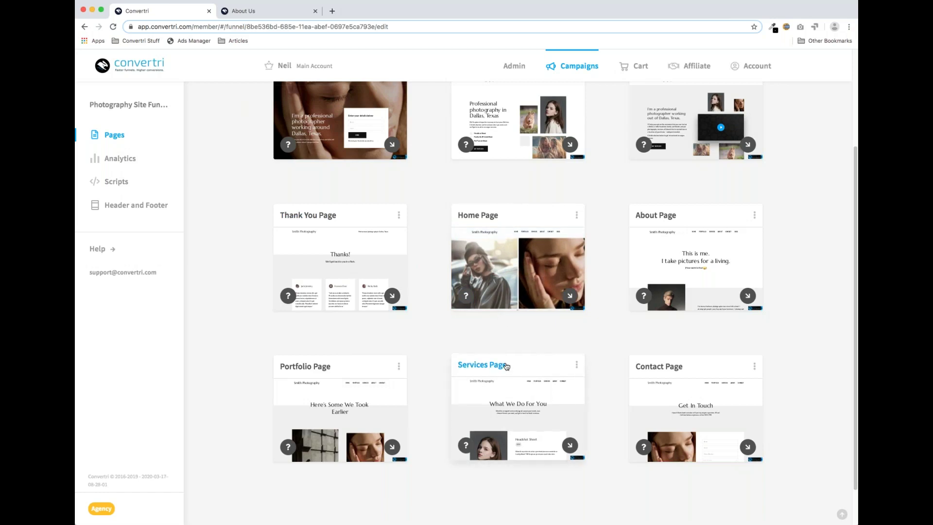
mouse_move(362, 267)
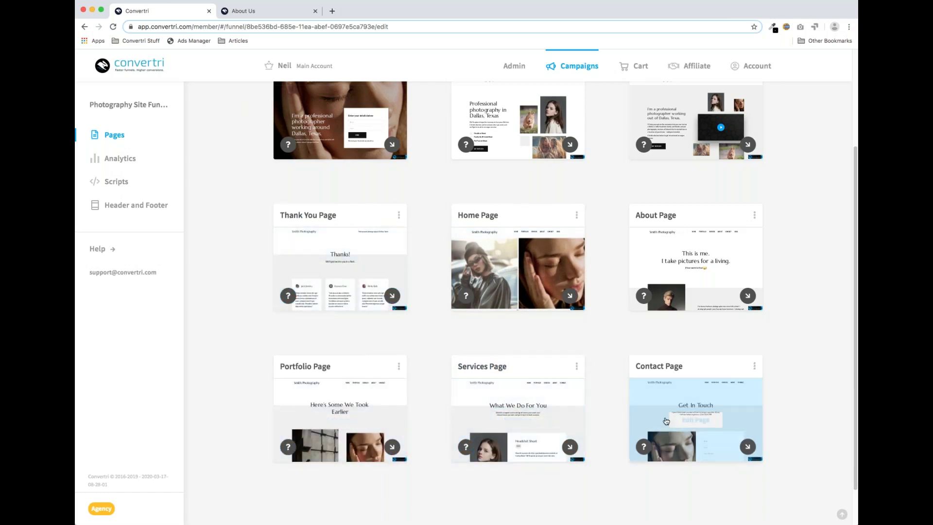
click(518, 420)
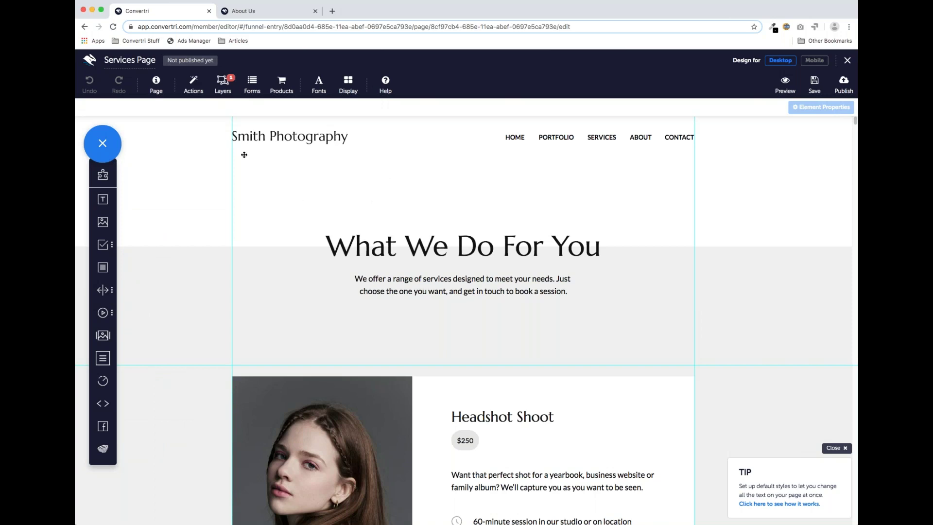
- Turn on 'Choose to use a header' and 'Choose to use a footer' in the Services Page's Headers and Footers settings
click(156, 83)
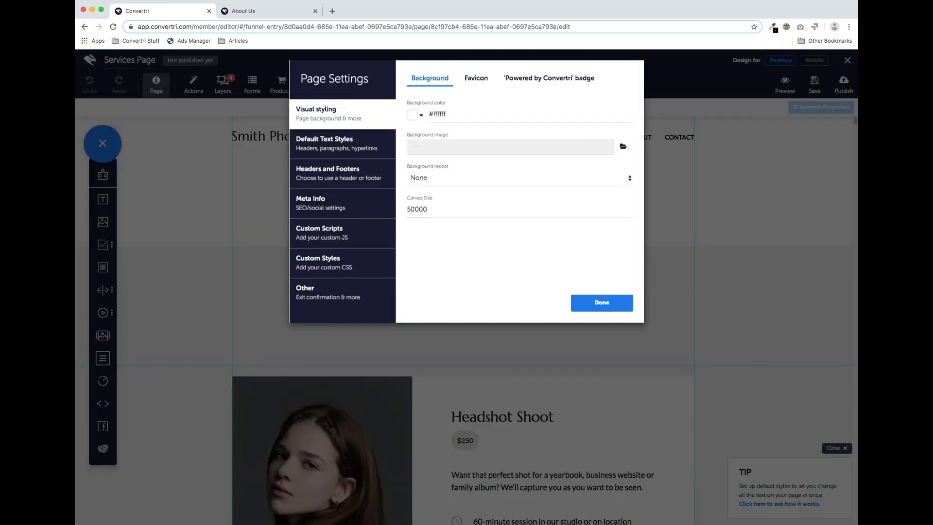
click(337, 175)
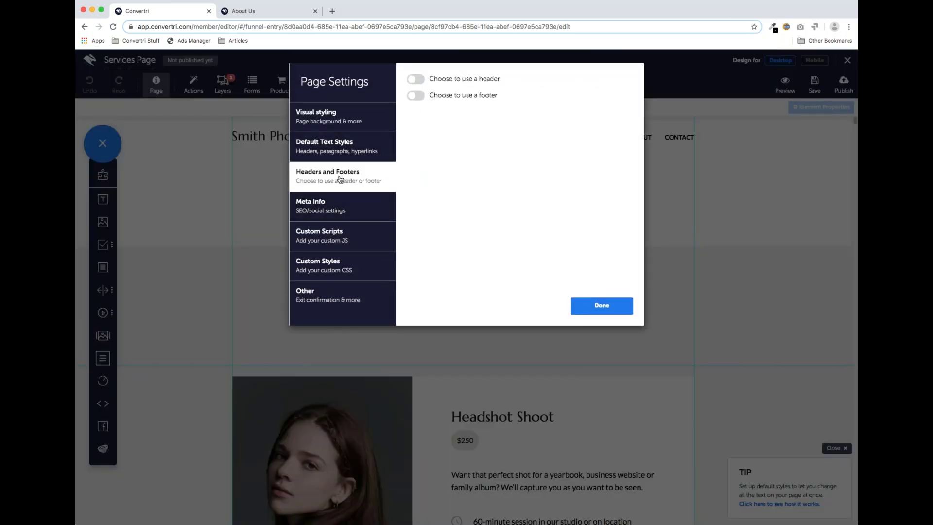
click(419, 79)
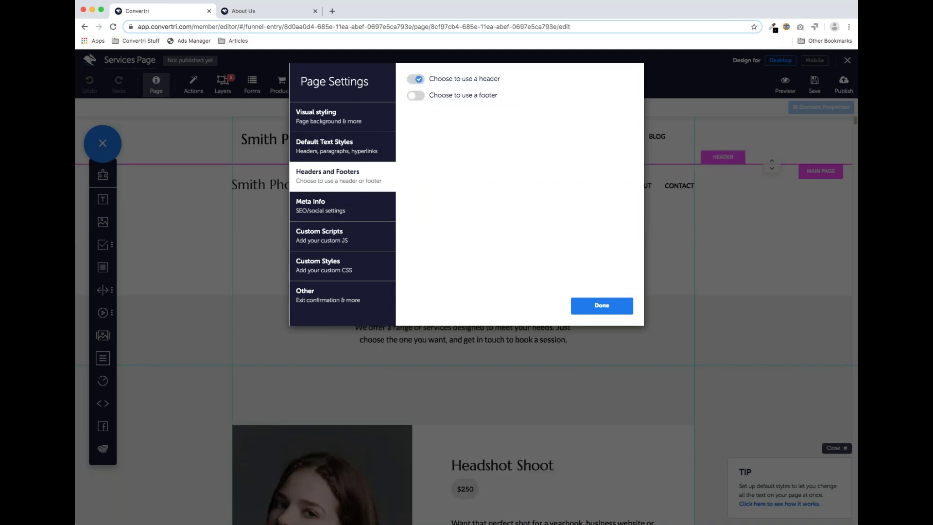
click(419, 96)
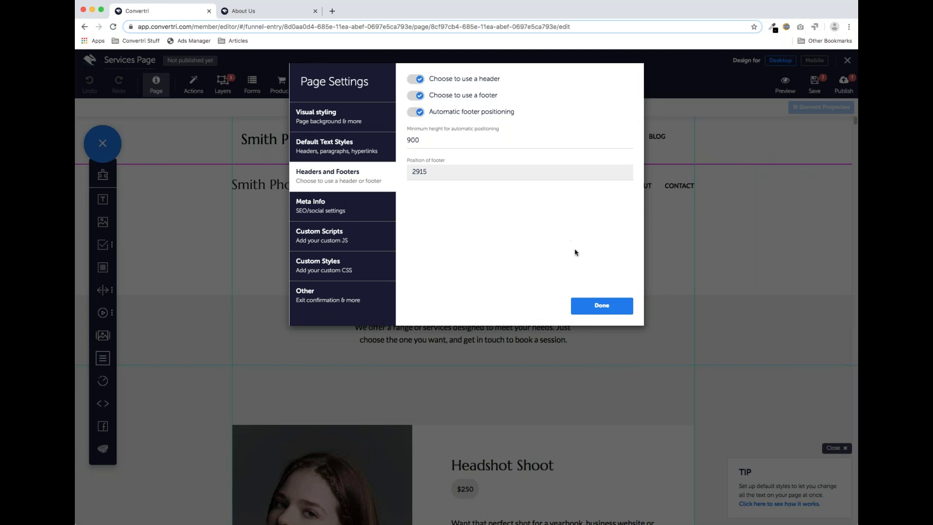
click(605, 312)
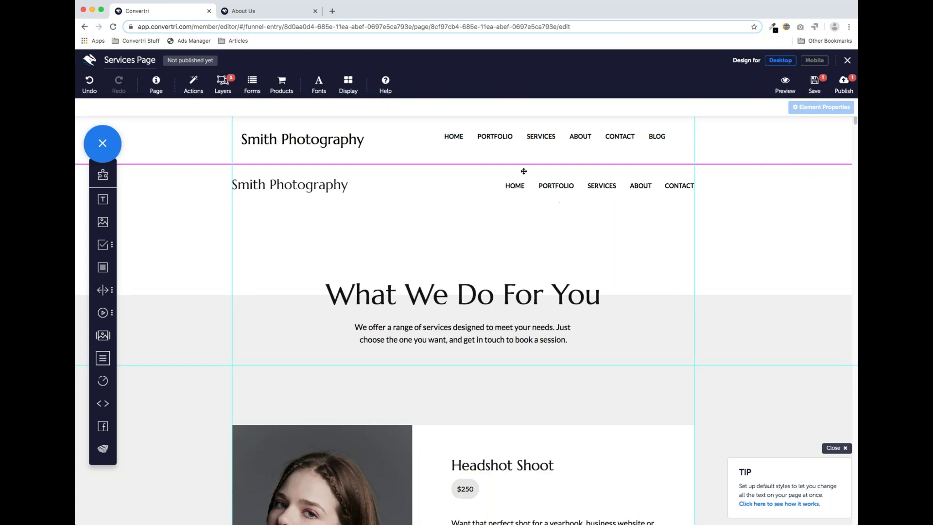
- Delete the Services Page's own duplicate footer row and save the page
scroll(526, 274, down, 10)
scroll(525, 277, down, 8)
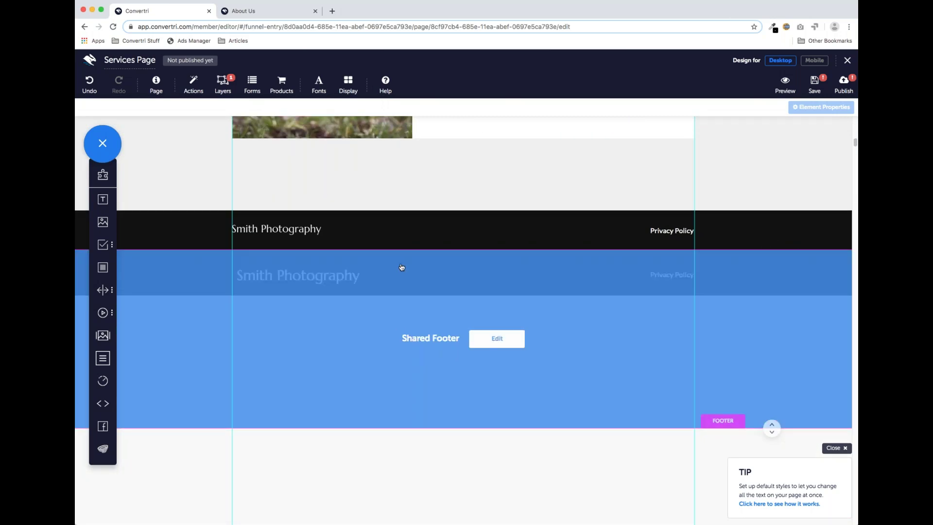
click(415, 221)
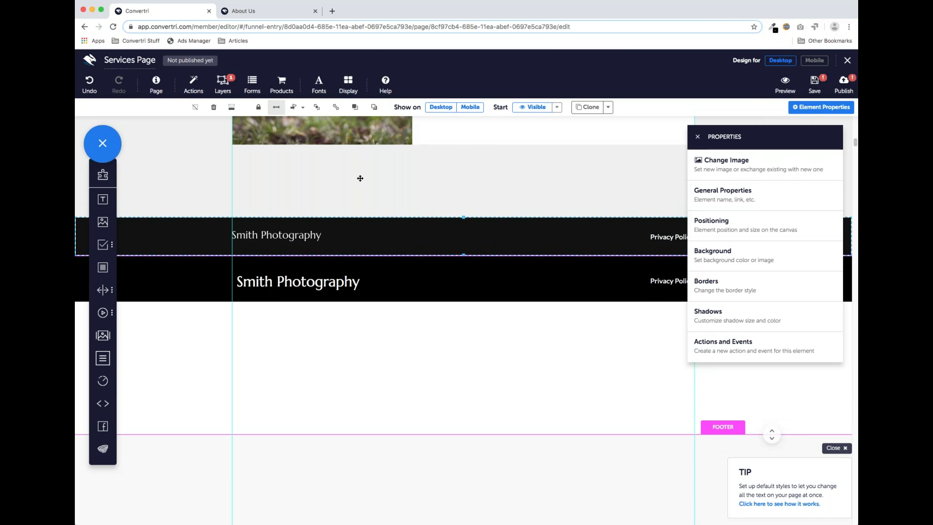
key(Delete)
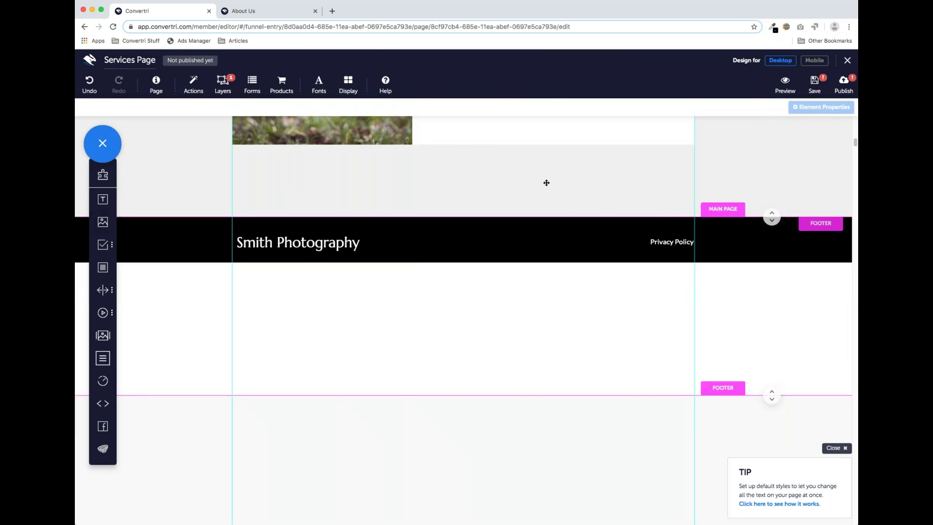
mouse_move(519, 319)
scroll(510, 254, up, 1)
scroll(464, 321, up, 15)
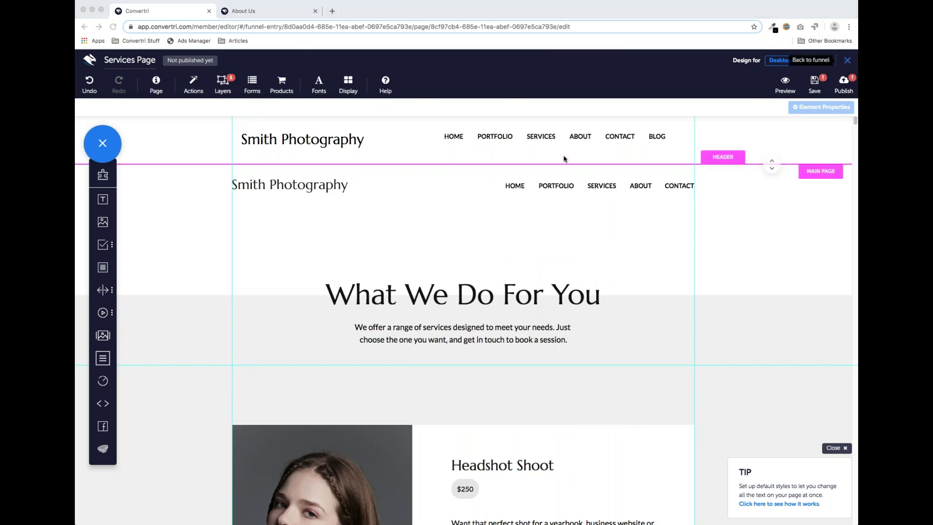
click(811, 91)
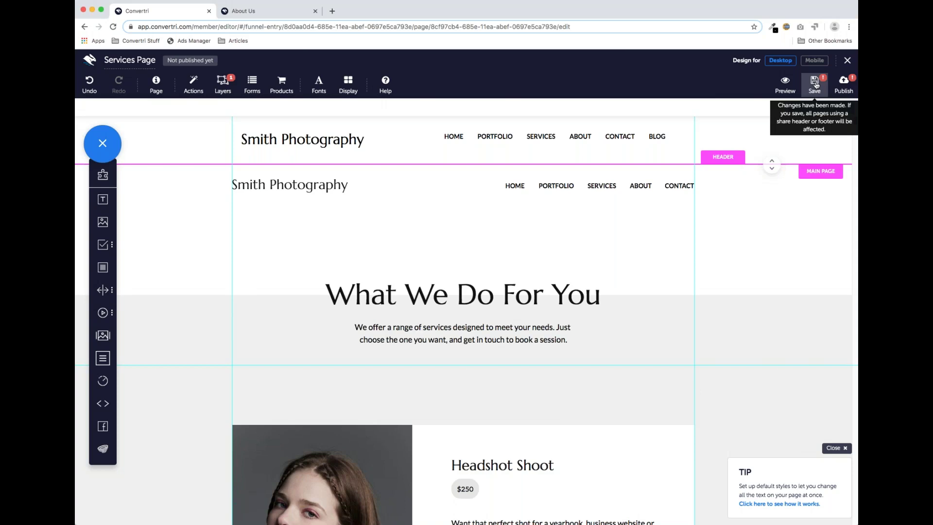
mouse_move(674, 162)
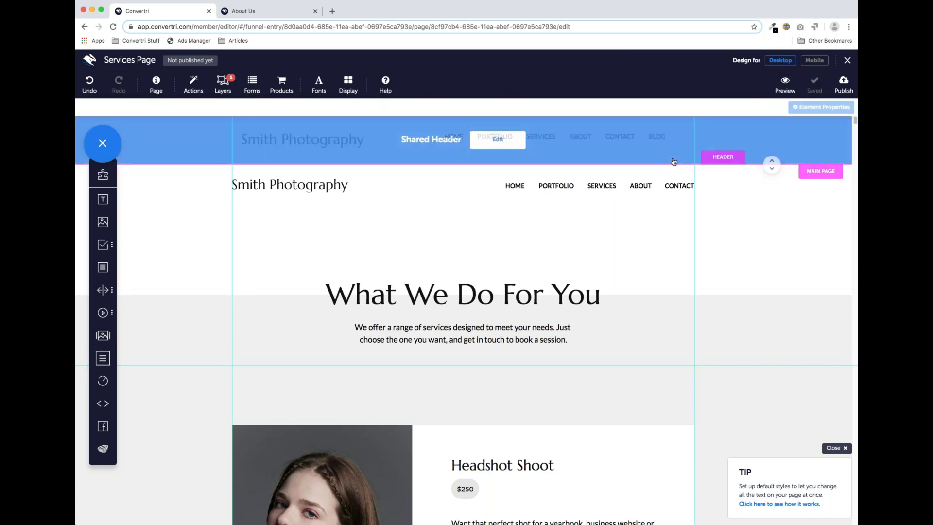
- Leave the editor for the funnel's Header and Footer page, showing both masters on 4 published pages
click(847, 61)
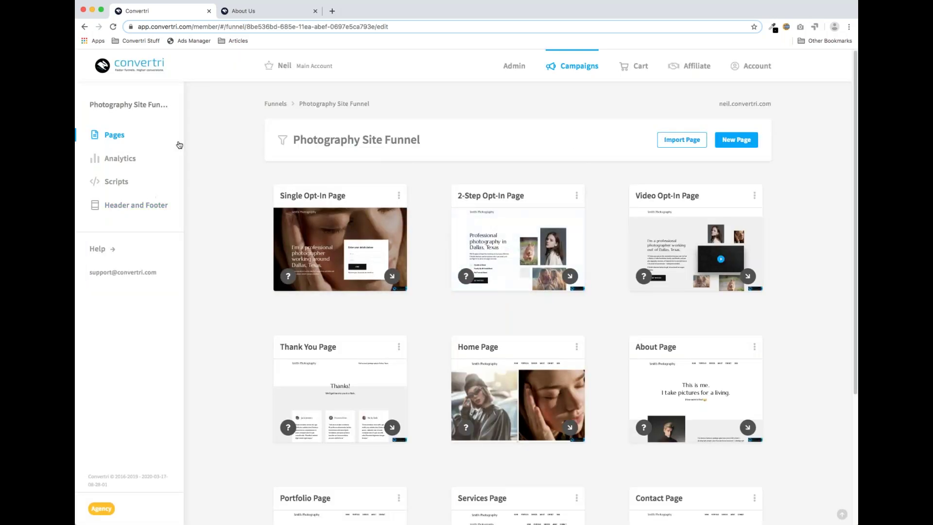
click(141, 210)
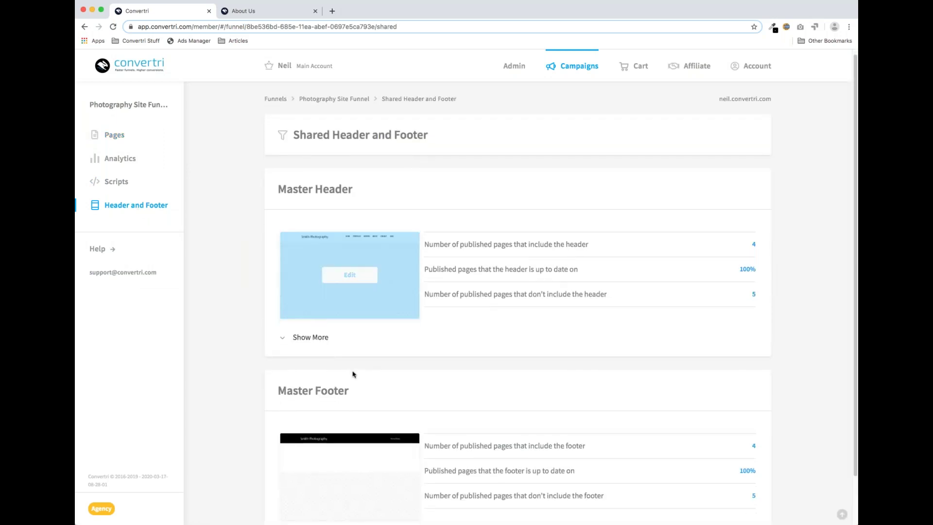
scroll(365, 345, down, 1)
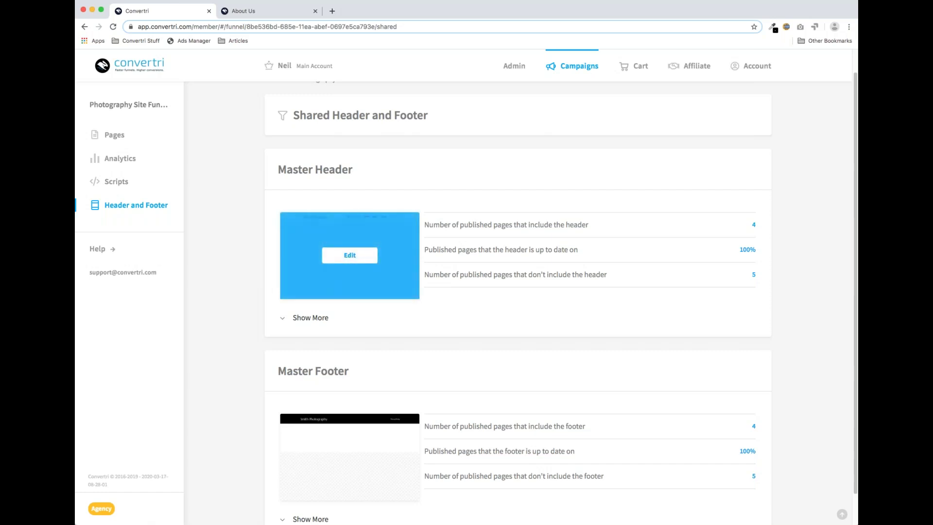
click(348, 255)
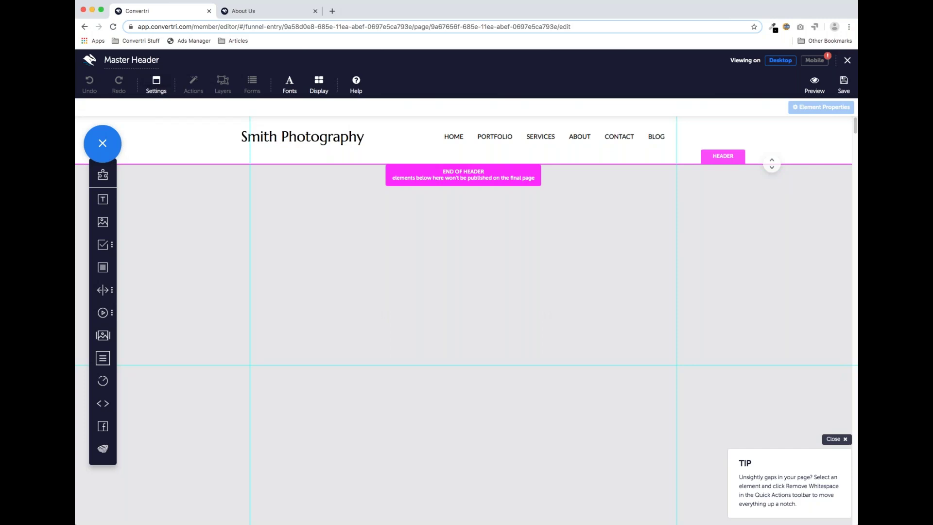
scroll(537, 218, down, 1)
scroll(535, 220, up, 1)
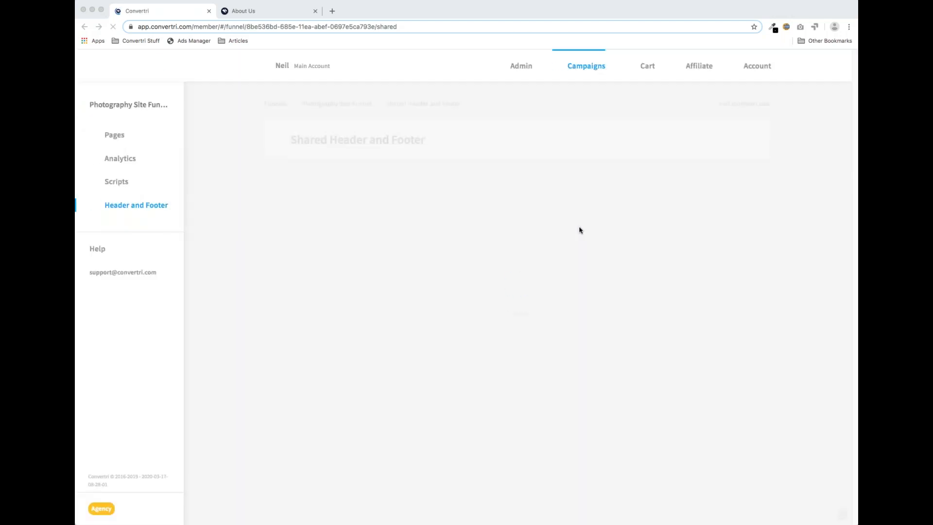
- Expand the Master Header card: About, Home, Portfolio and Services include it; opt-in, Contact, Thank You don't
scroll(514, 243, down, 1)
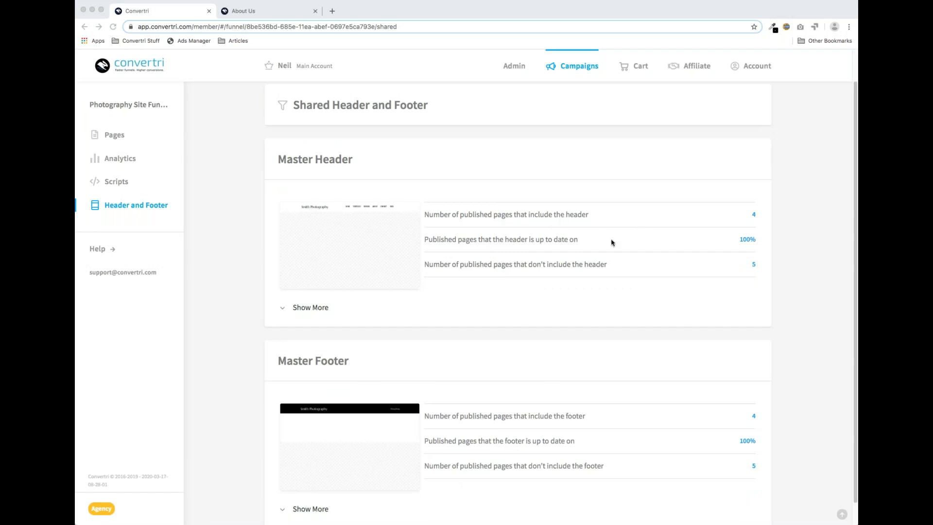
scroll(607, 243, down, 1)
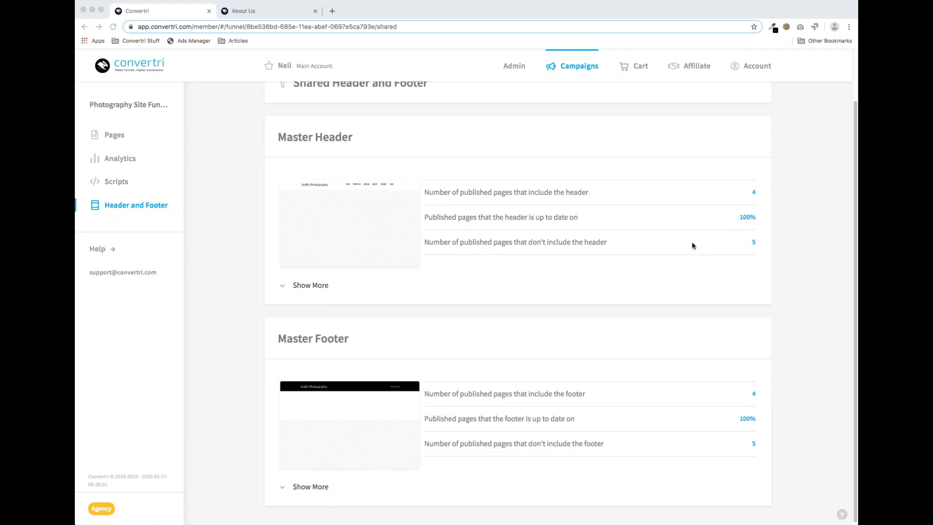
click(301, 289)
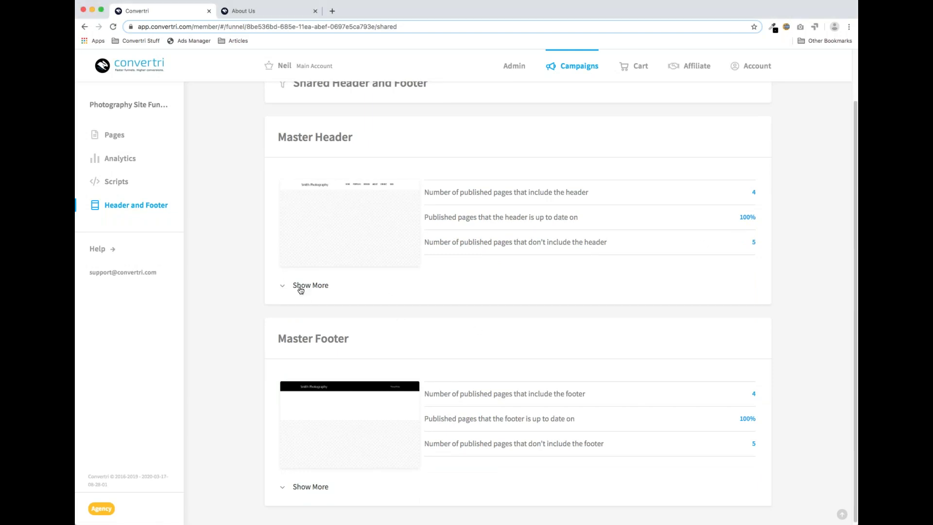
click(301, 289)
scroll(394, 314, down, 4)
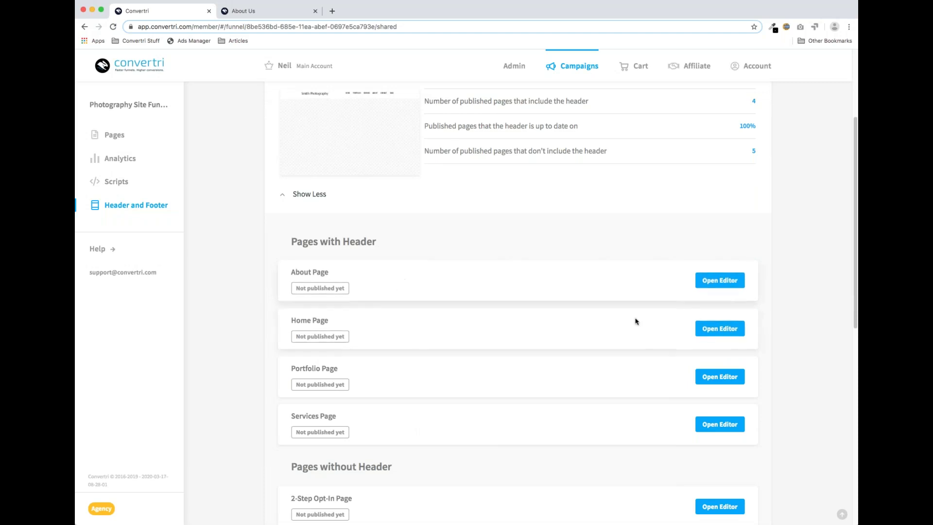
scroll(637, 389, down, 3)
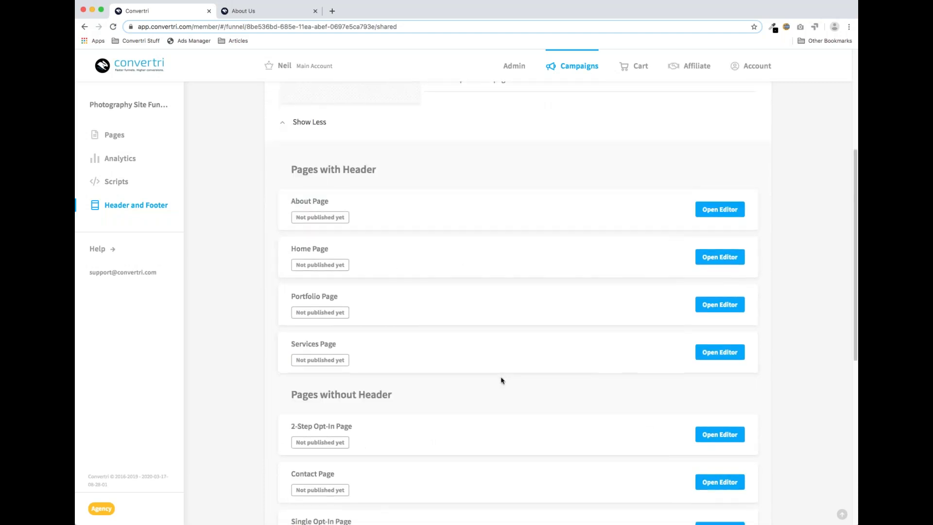
scroll(515, 355, down, 5)
scroll(532, 386, down, 3)
scroll(533, 390, up, 4)
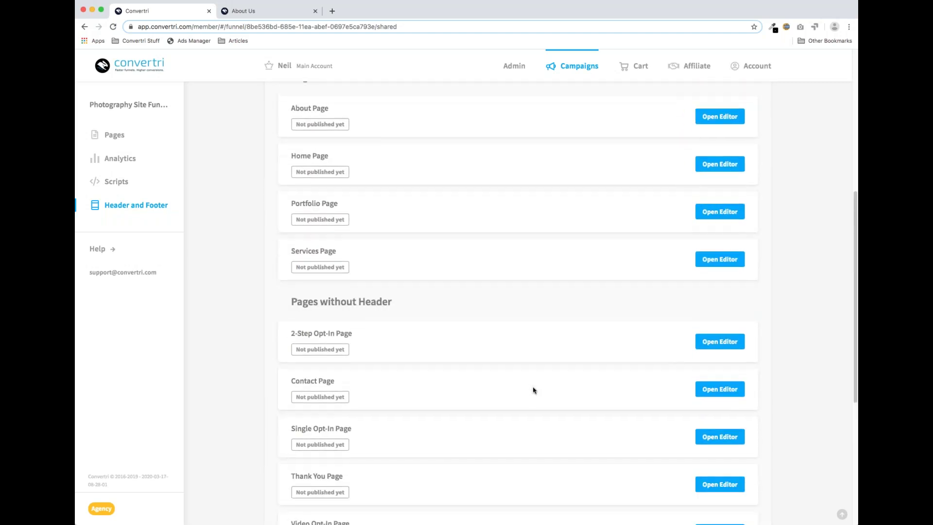
scroll(533, 390, up, 10)
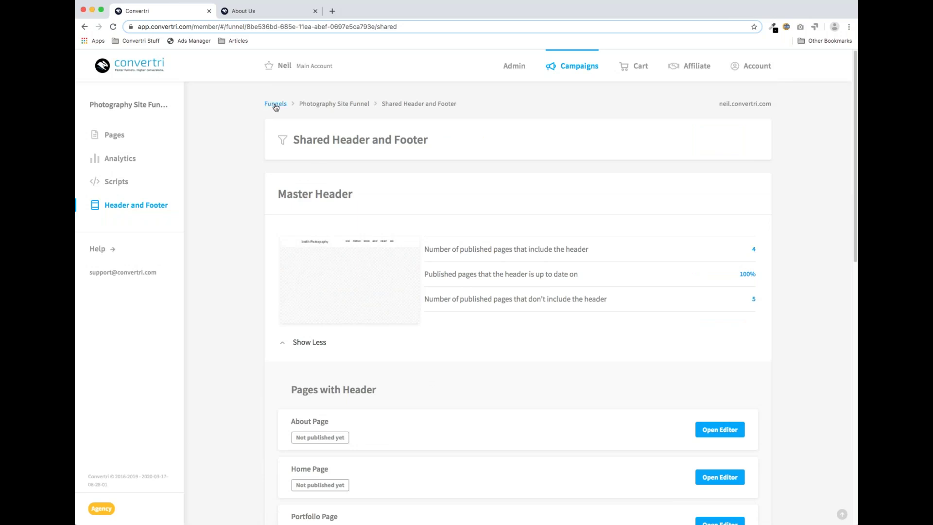
- Return to the Photography Site Funnel page list and open the Home Page in the editor
click(314, 104)
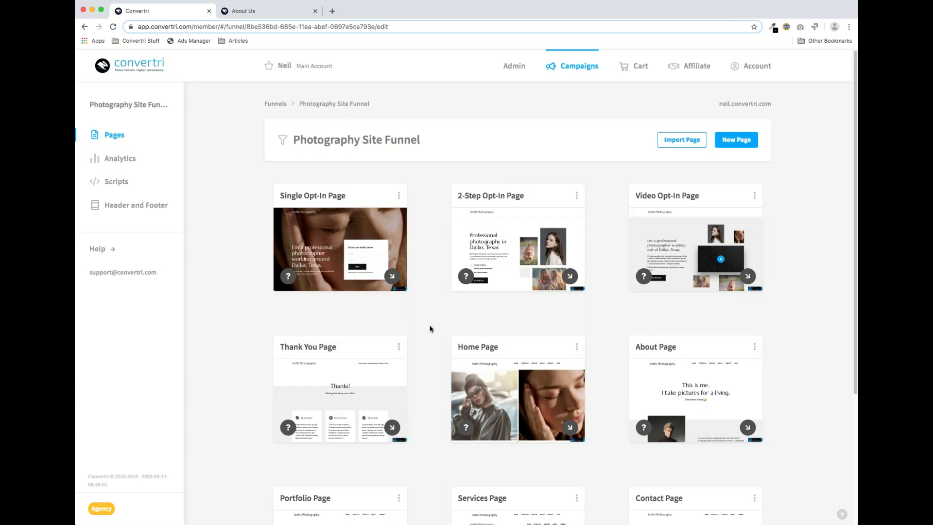
click(502, 401)
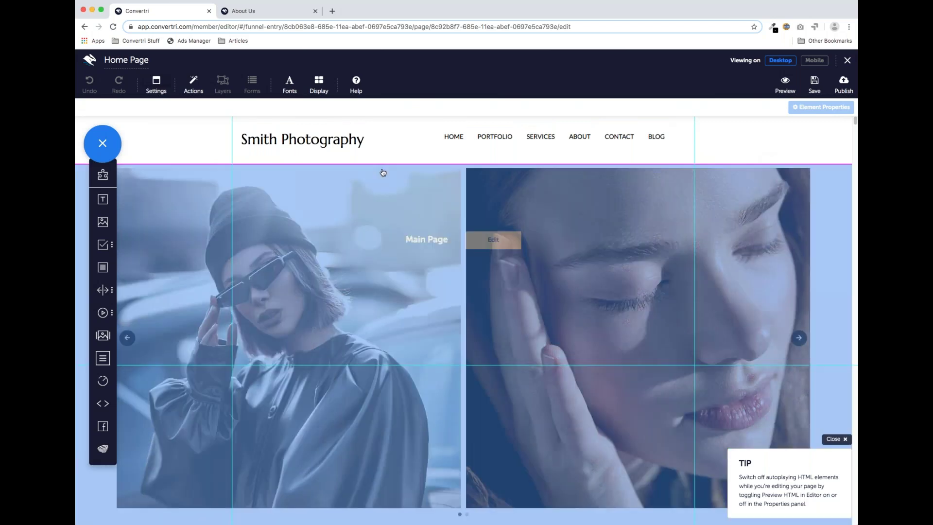
scroll(381, 173, down, 5)
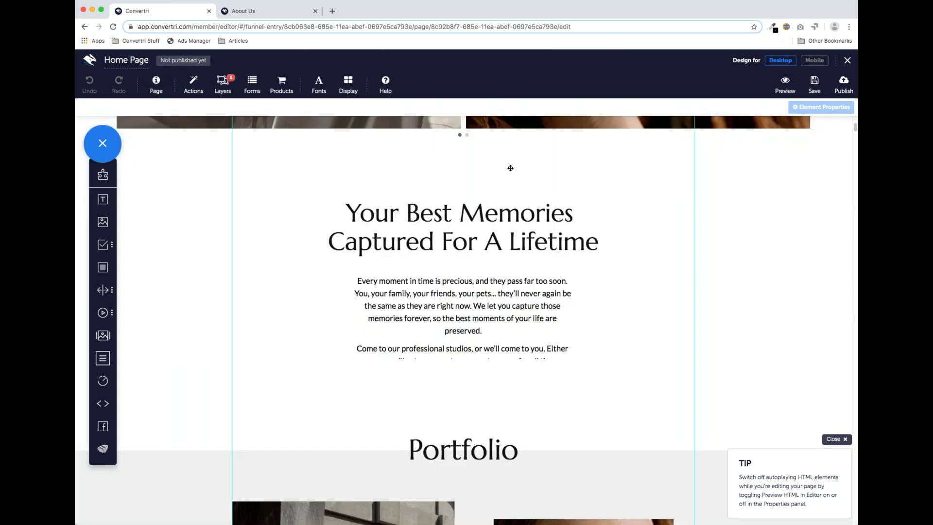
click(451, 267)
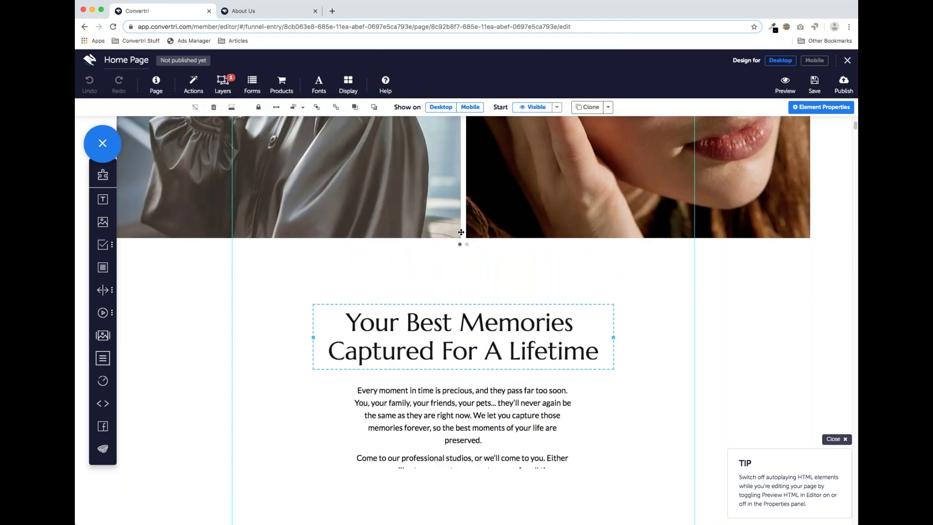
click(609, 108)
scroll(527, 208, up, 5)
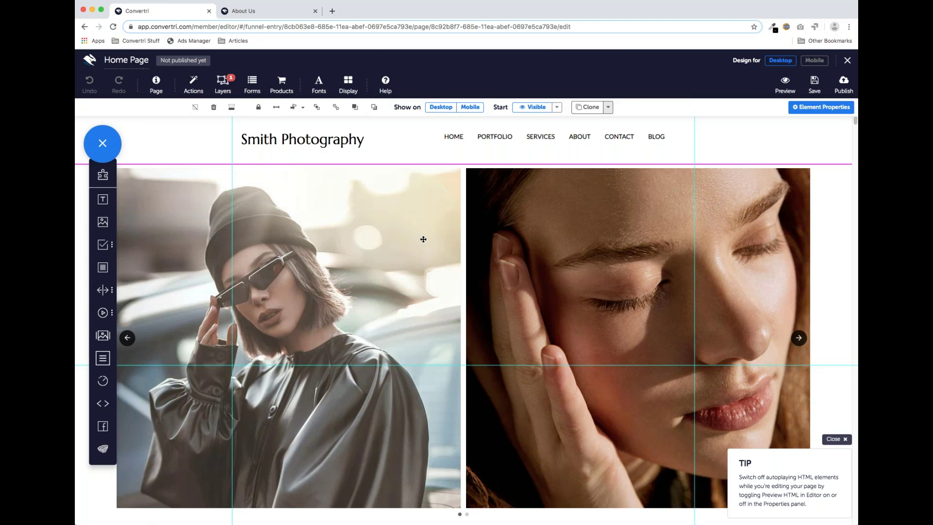
scroll(404, 271, down, 2)
scroll(403, 269, up, 2)
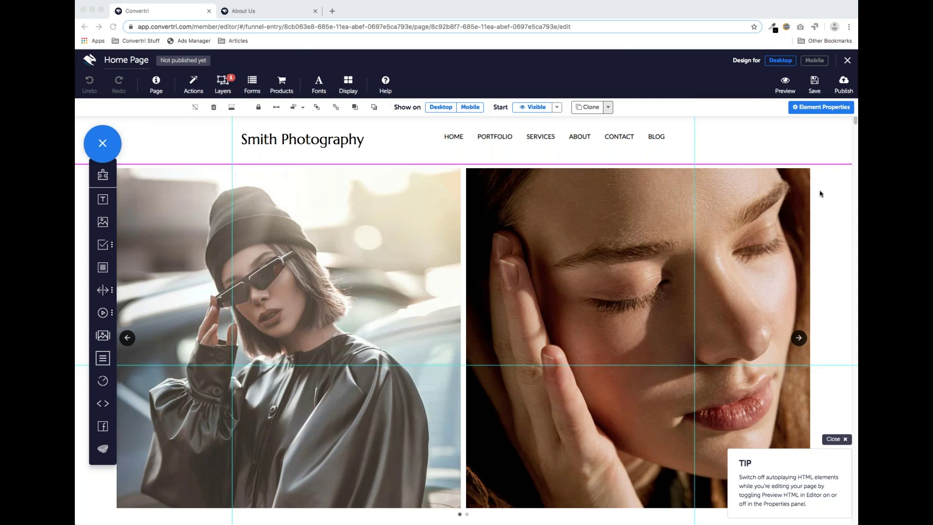
- Exit the editor to the funnel's Header and Footer overview, showing 4 pages with each master and 5 without
click(692, 234)
click(847, 60)
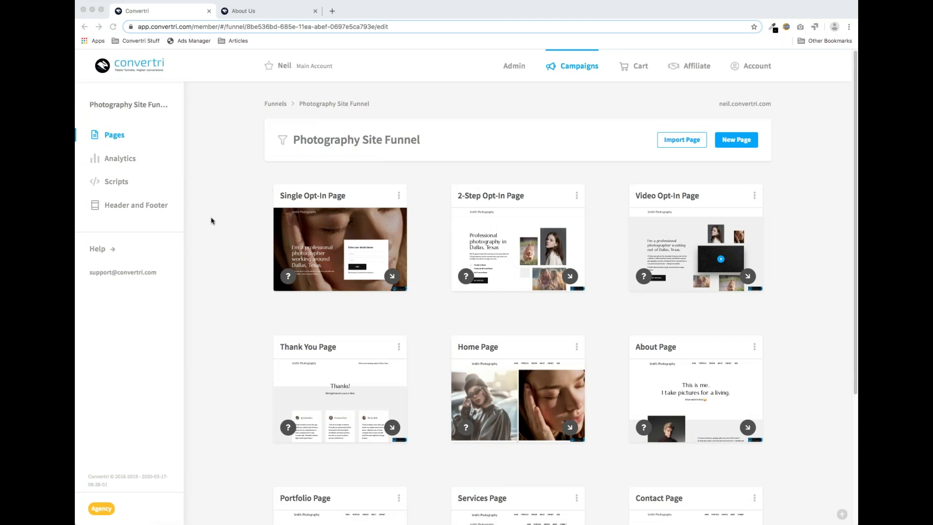
click(231, 224)
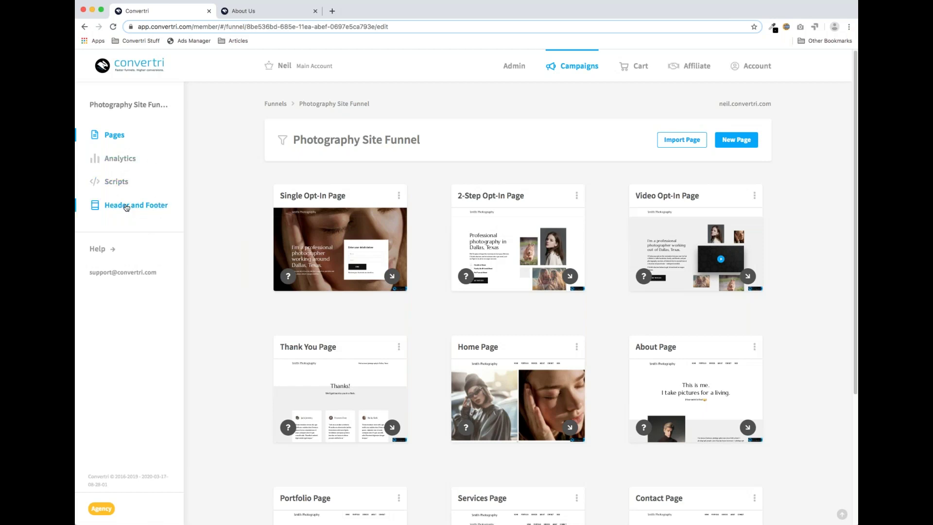
click(126, 208)
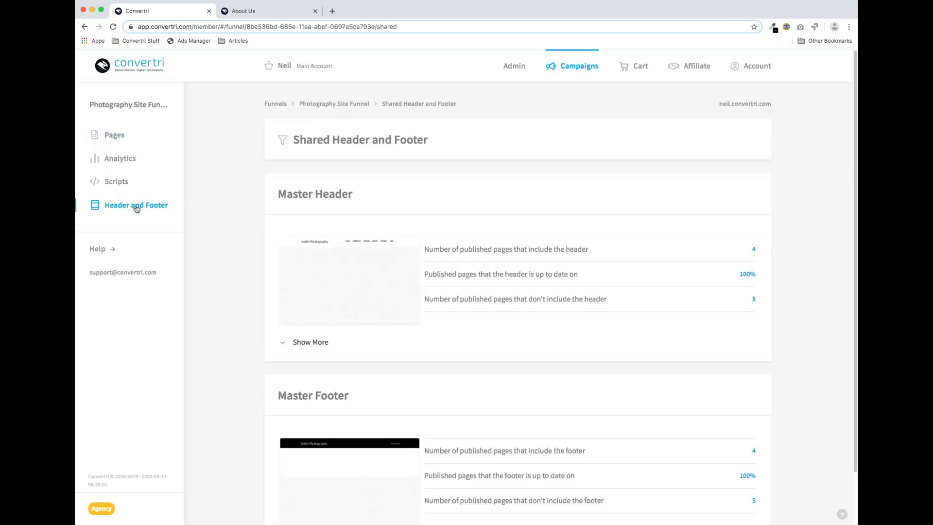
scroll(373, 212, down, 2)
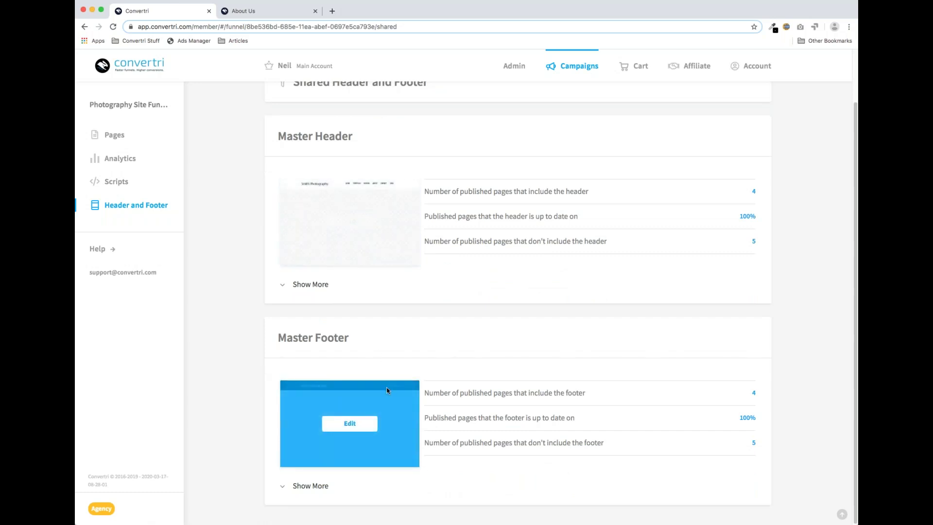
- Make the Master Header taller, place a panel below the Smith Photography title, and save it
mouse_move(355, 225)
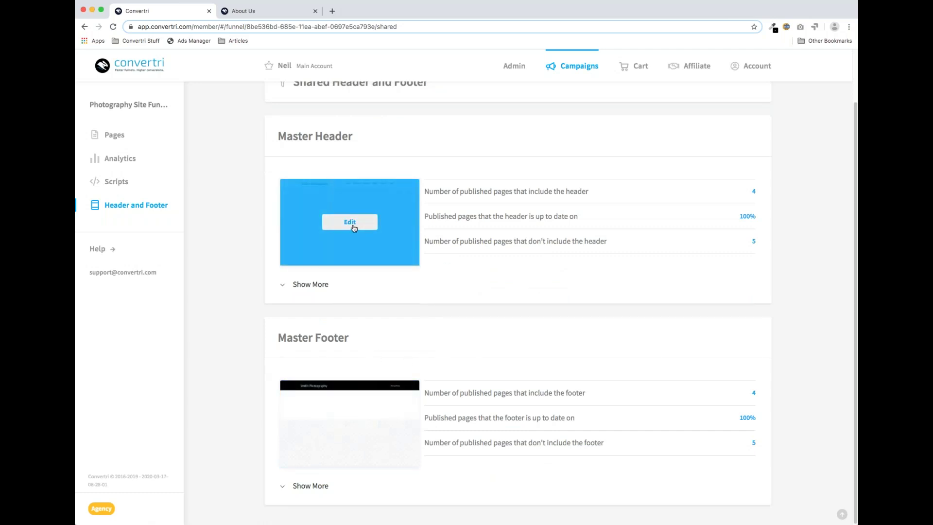
click(353, 225)
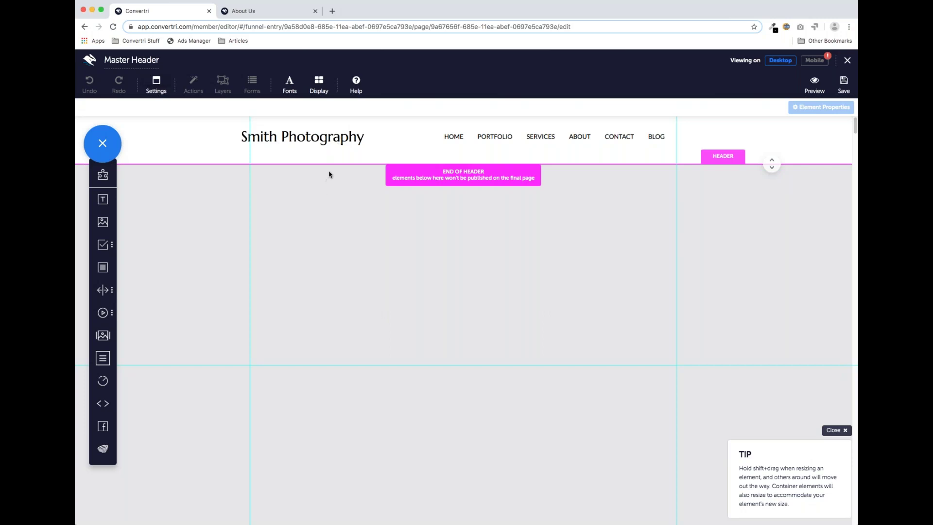
drag(772, 165, 754, 332)
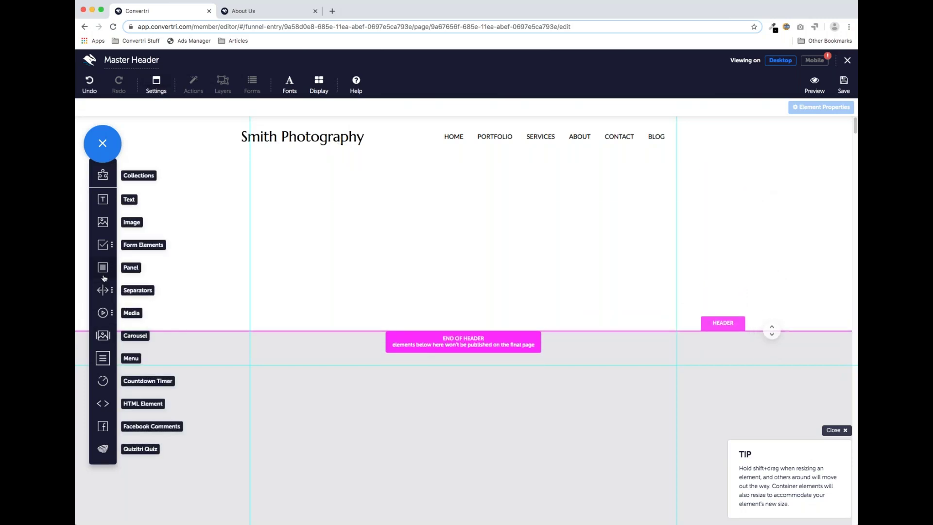
drag(121, 273, 348, 206)
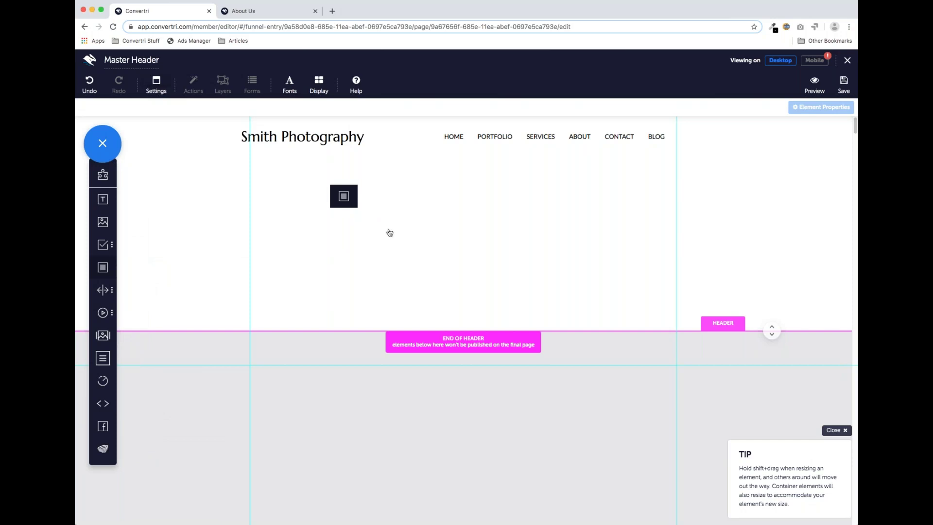
mouse_move(424, 230)
mouse_down()
mouse_move(412, 217)
mouse_move(424, 218)
mouse_up()
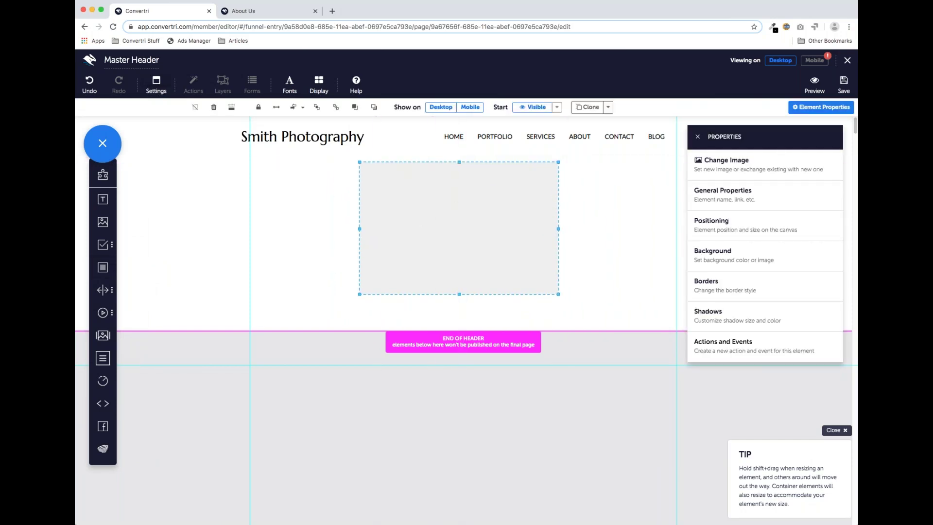
click(698, 138)
click(844, 84)
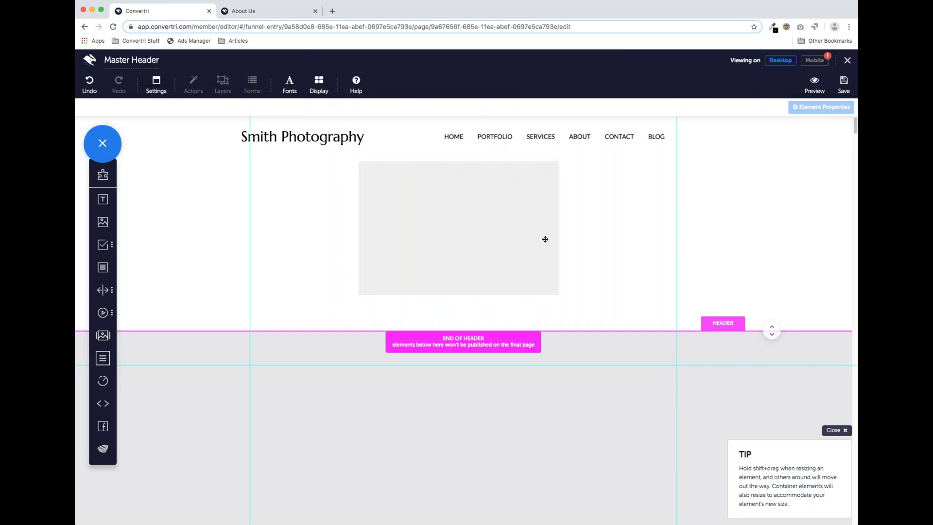
- Close the header editor and return to the Photography Site Funnel's page cards
click(848, 61)
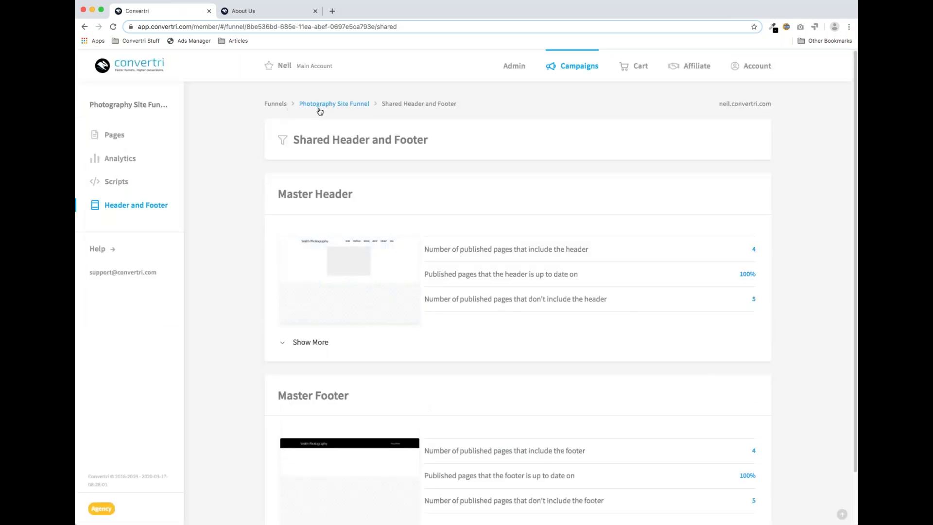
click(329, 104)
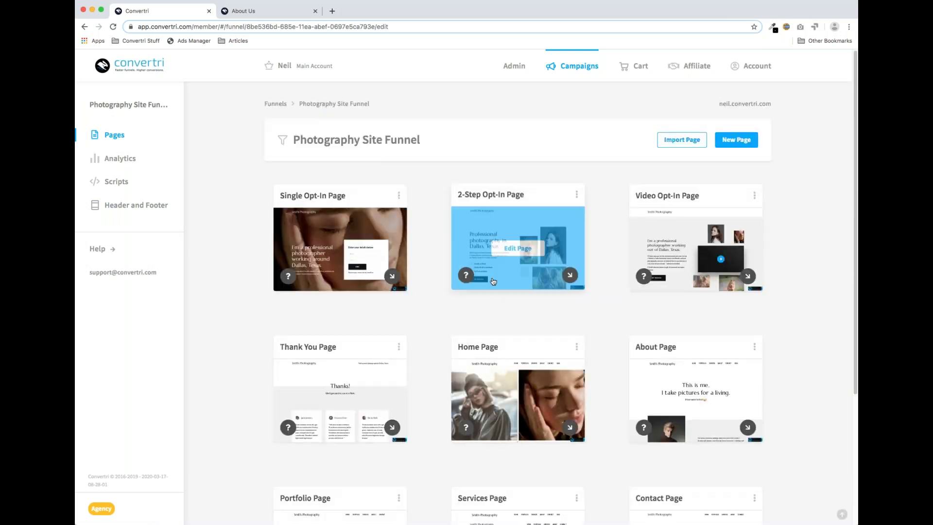
scroll(511, 292, down, 1)
- Scroll the funnel's page cards and open the Home Page for editing
scroll(510, 292, down, 4)
click(518, 278)
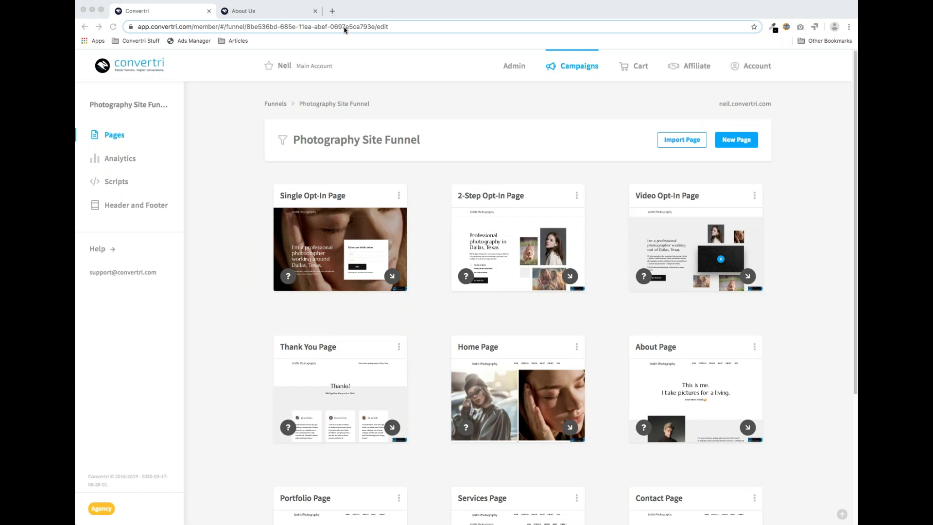
click(333, 11)
text(feature wallpaper)
key(Down)
key(Down)
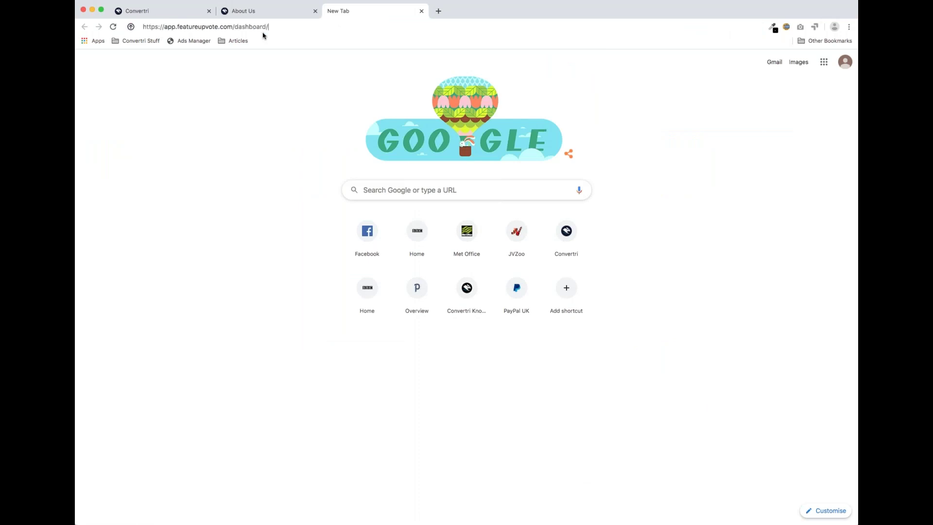
key(Down)
key(Return)
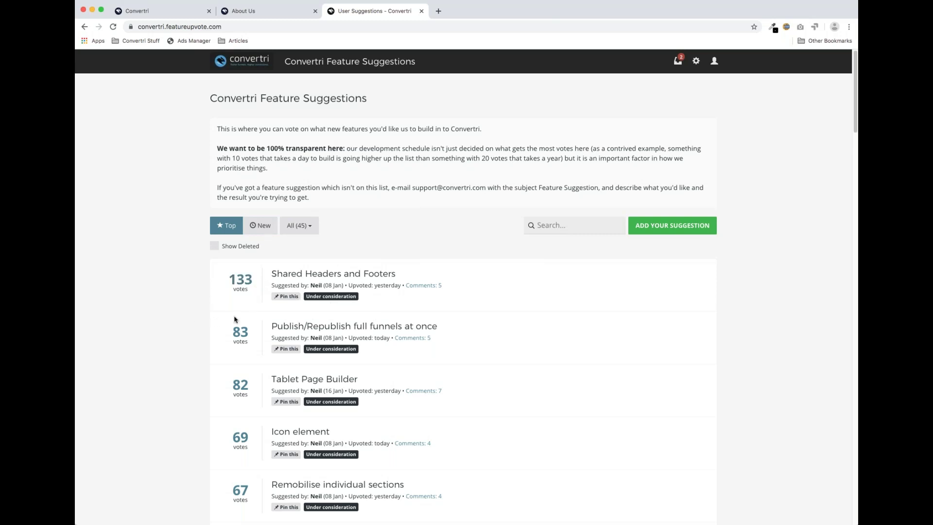
scroll(258, 318, down, 6)
scroll(267, 321, down, 20)
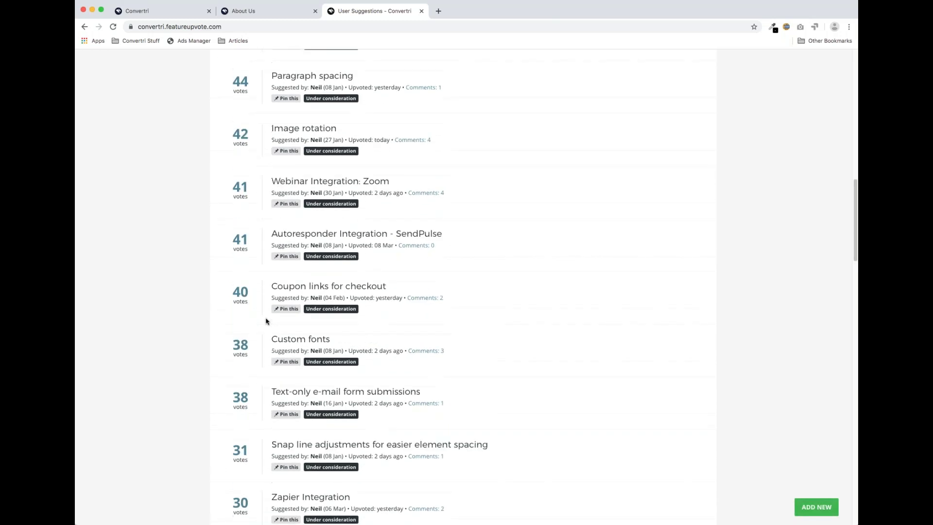
scroll(267, 321, down, 5)
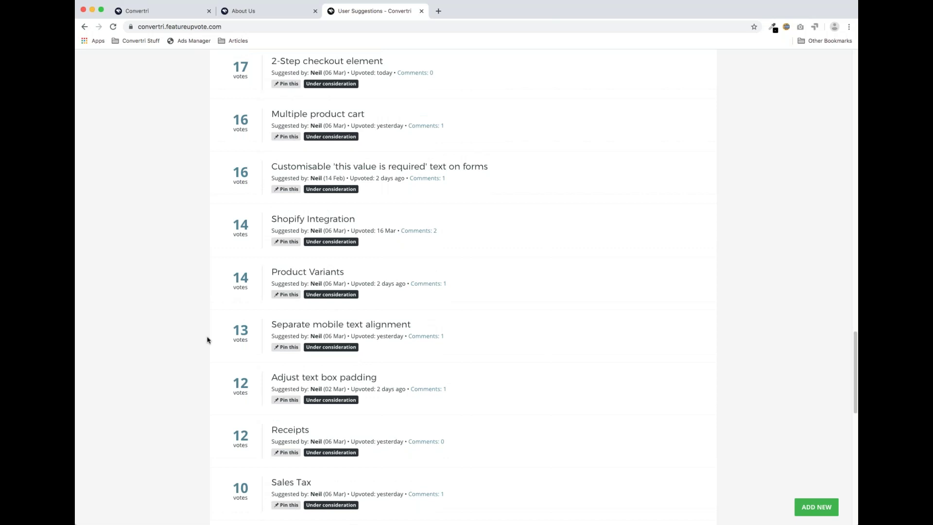
scroll(228, 327, up, 20)
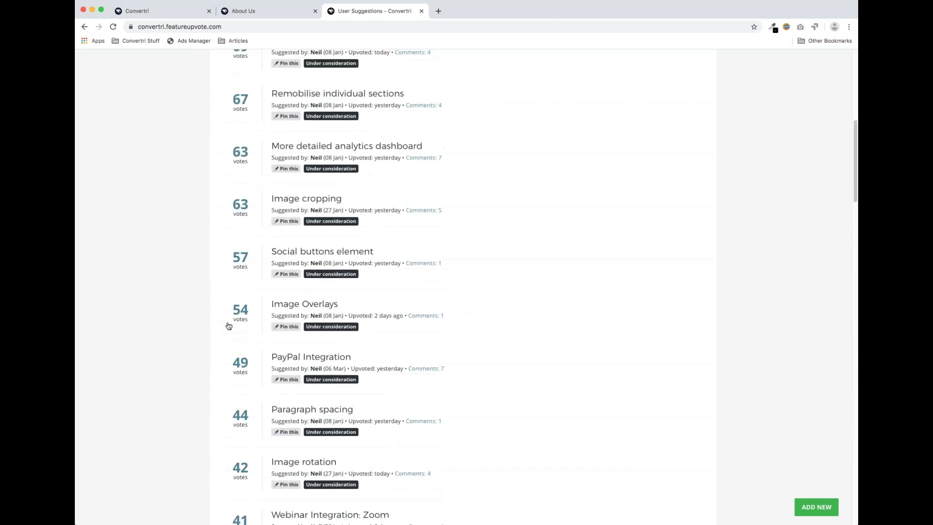
scroll(229, 326, up, 5)
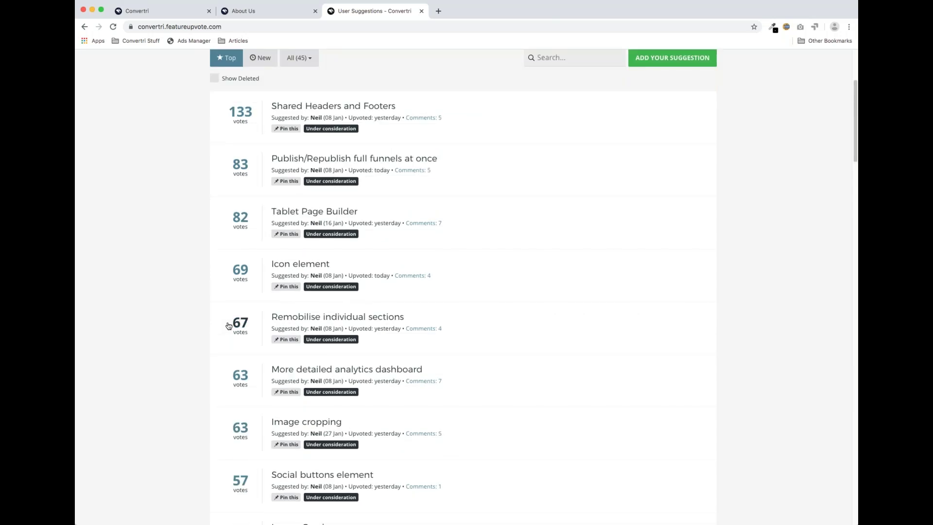
scroll(228, 326, up, 2)
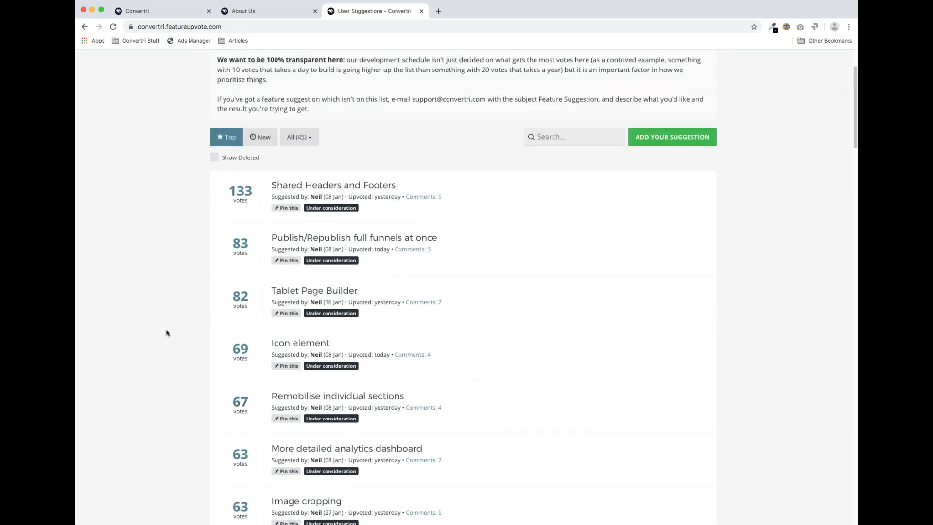
scroll(166, 333, down, 6)
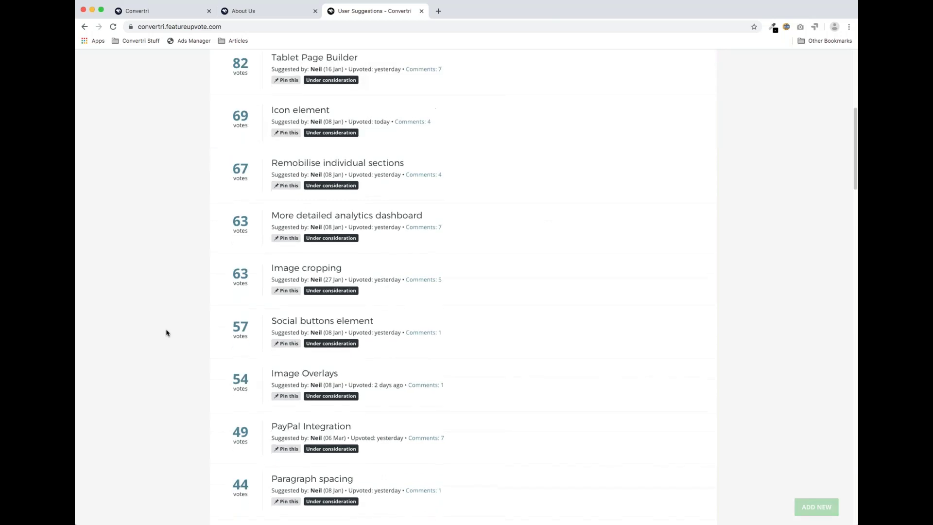
click(240, 227)
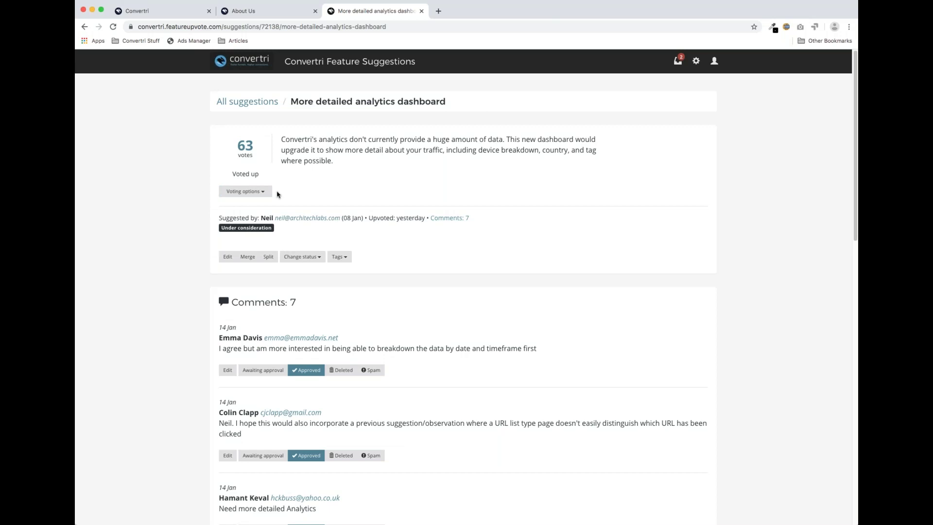
click(250, 103)
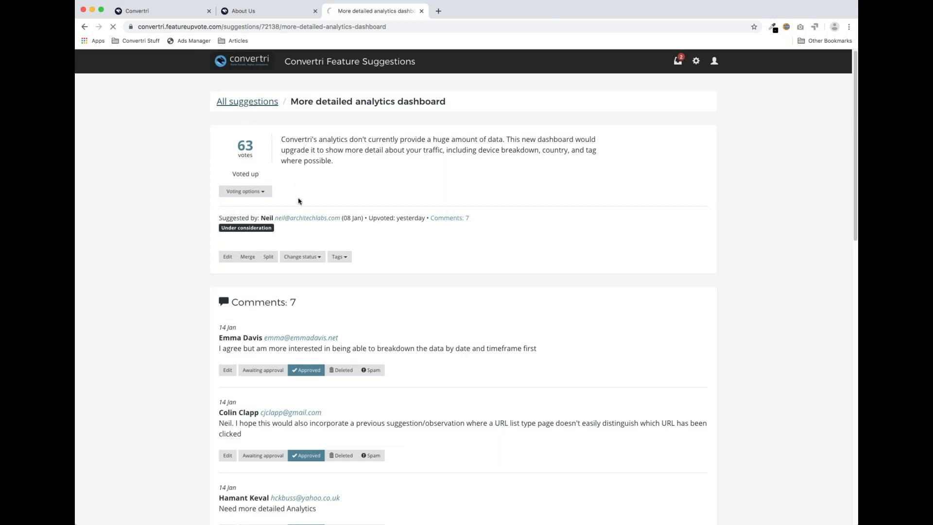
scroll(200, 362, down, 3)
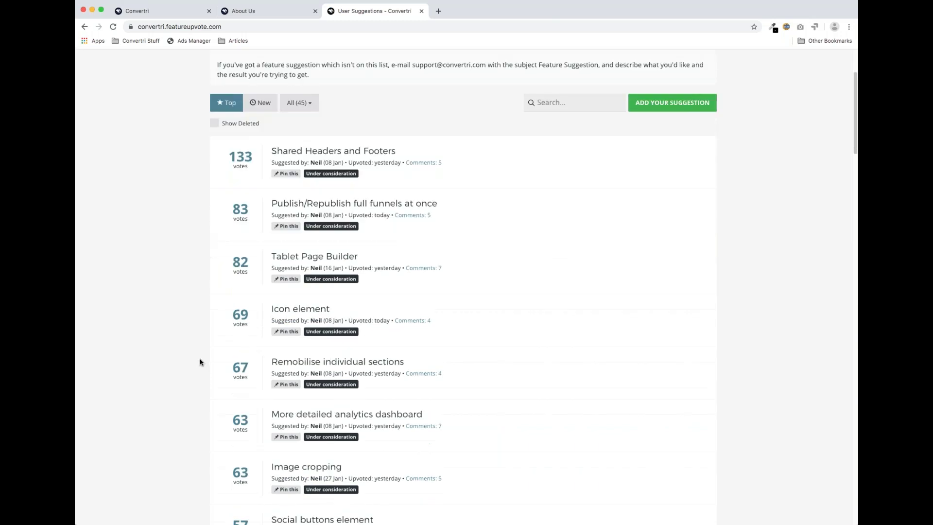
scroll(200, 362, down, 2)
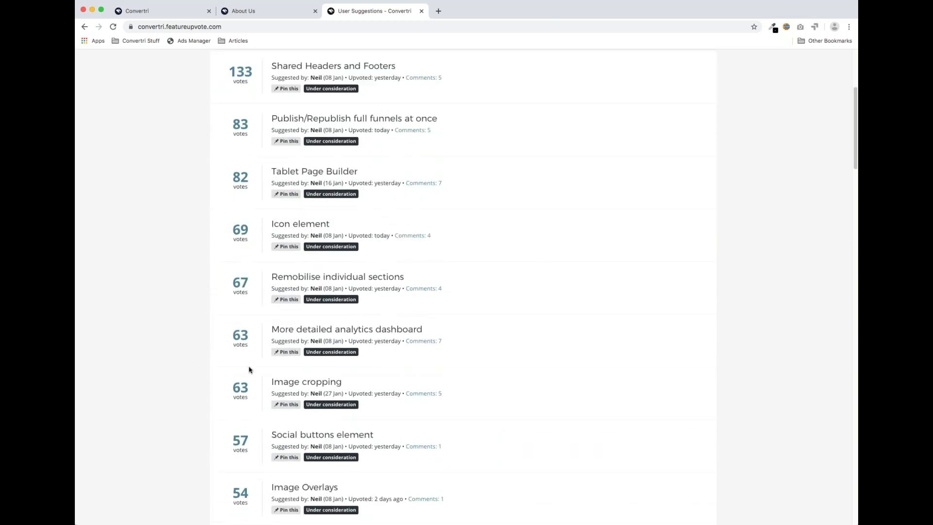
scroll(244, 367, down, 1)
scroll(248, 367, up, 5)
scroll(248, 367, up, 2)
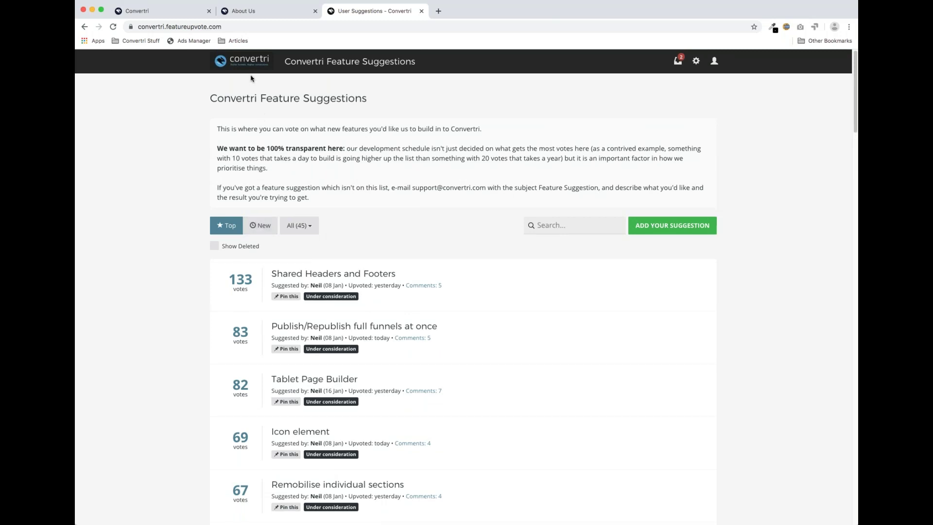
- Switch back to the Convertri tab and browse the funnel's page cards up to the Video Opt-In Page
click(176, 15)
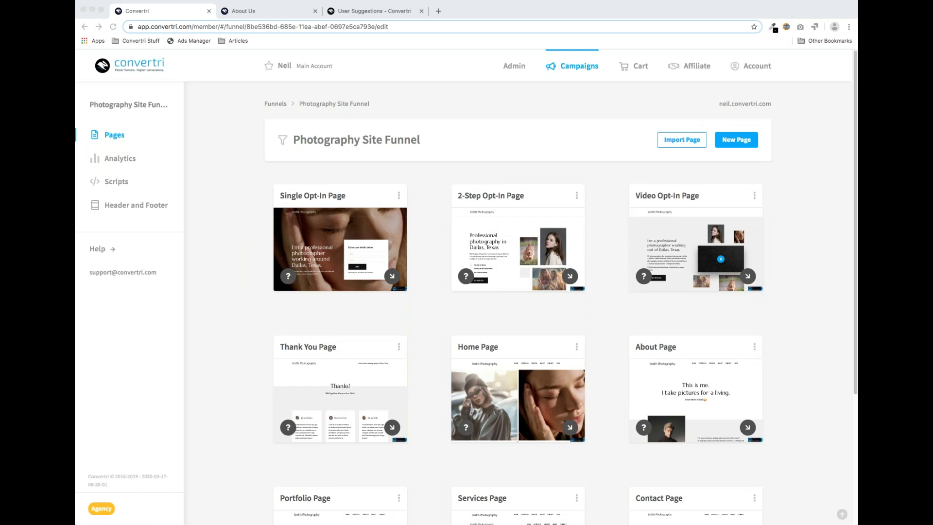
click(643, 307)
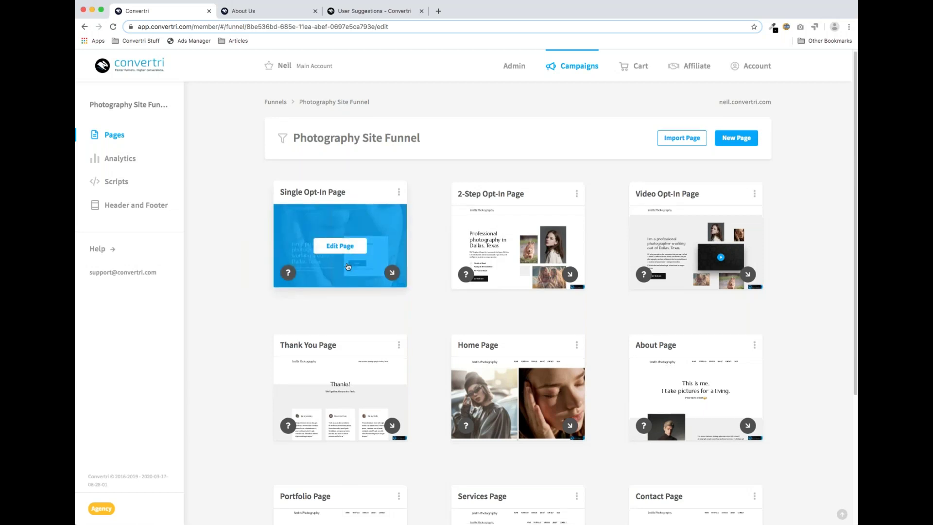
scroll(354, 243, down, 4)
scroll(402, 294, up, 1)
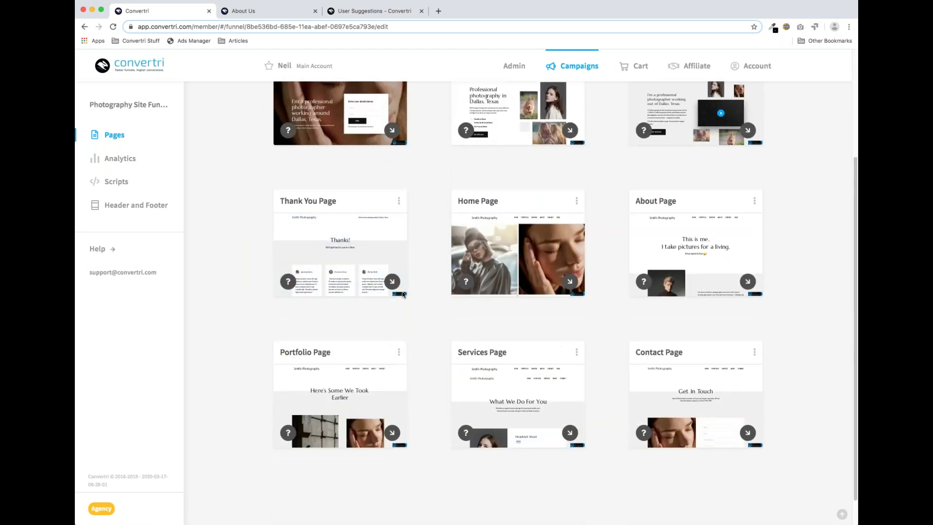
scroll(465, 273, up, 3)
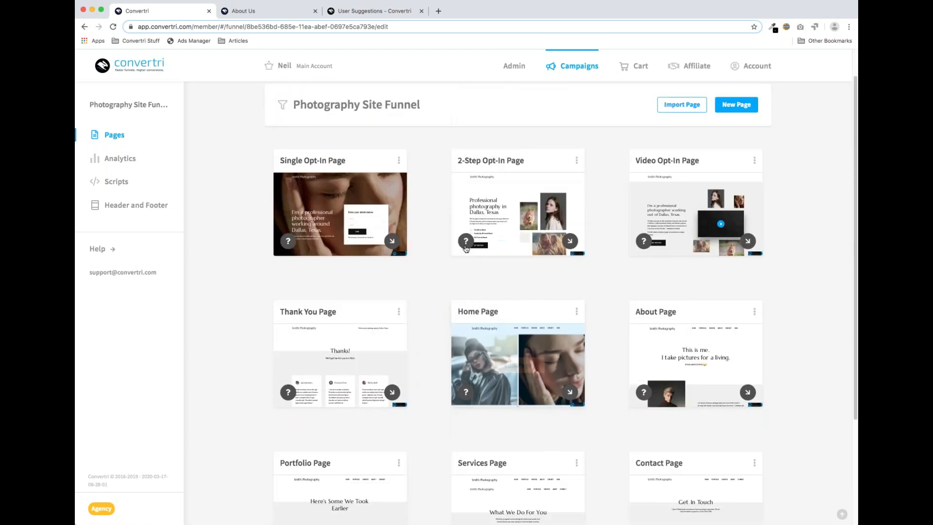
mouse_move(670, 184)
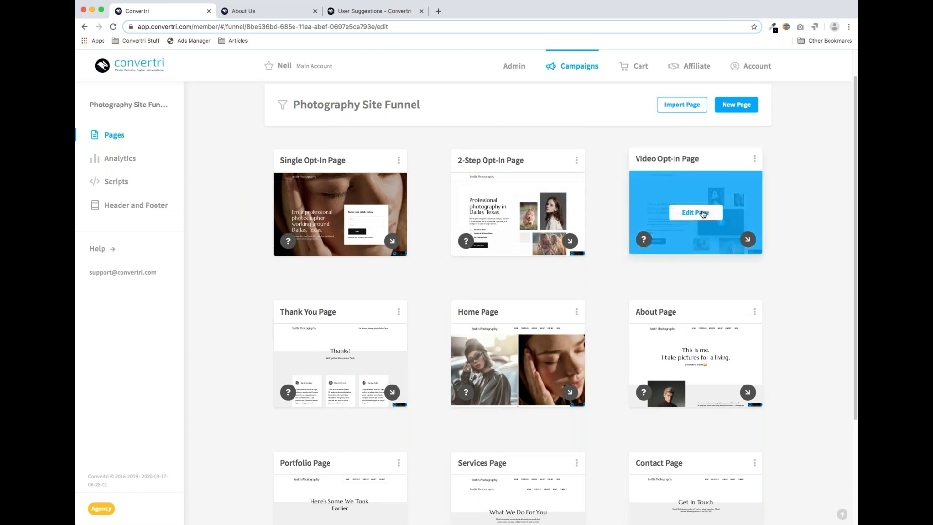
click(696, 214)
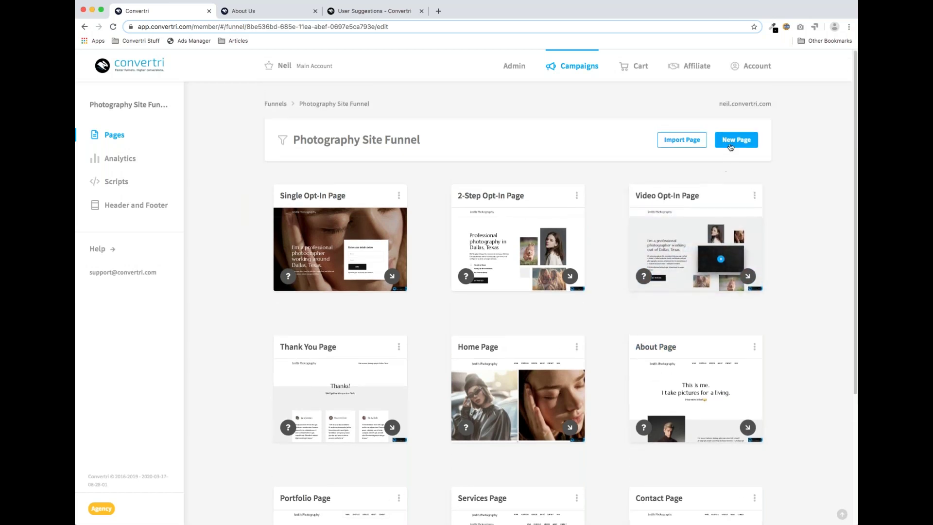
- Create a blank page from scratch named 'Video Page' and move it to the end of the grid
click(732, 141)
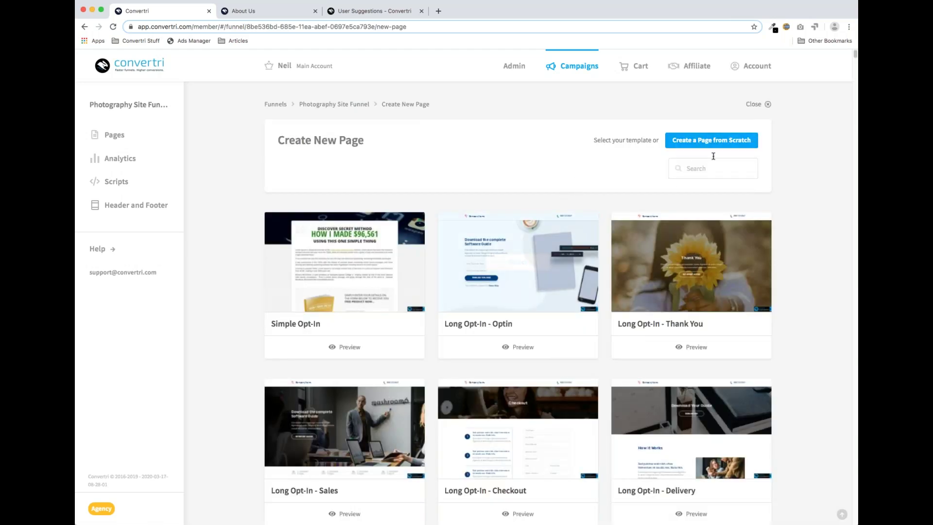
click(717, 145)
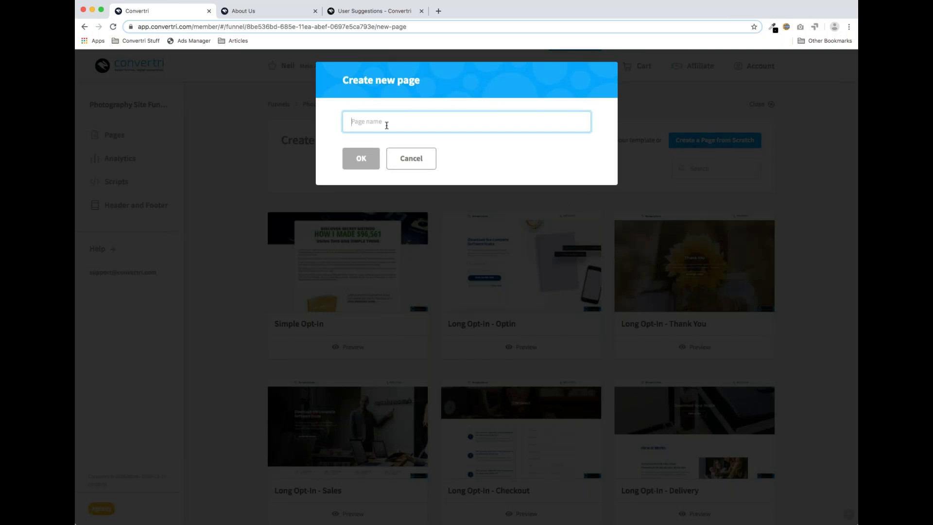
text(Video Page)
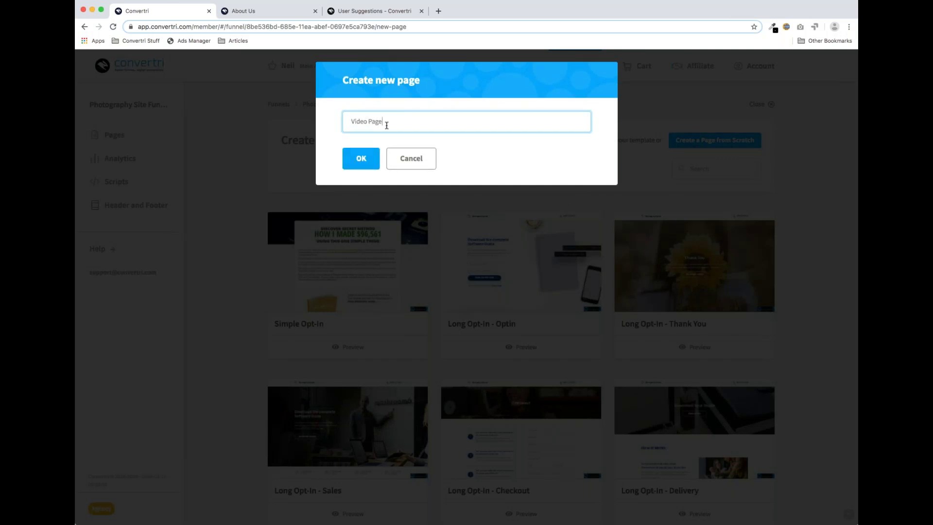
click(363, 159)
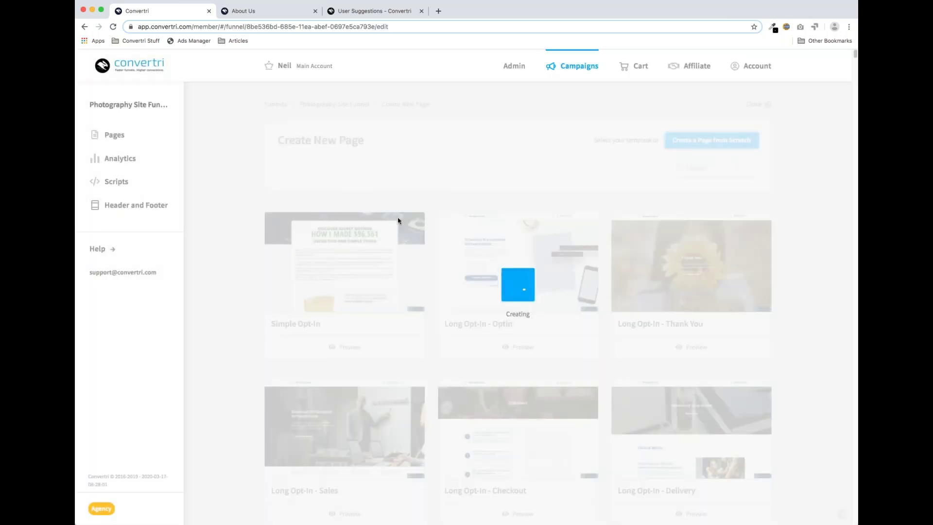
scroll(487, 170, down, 3)
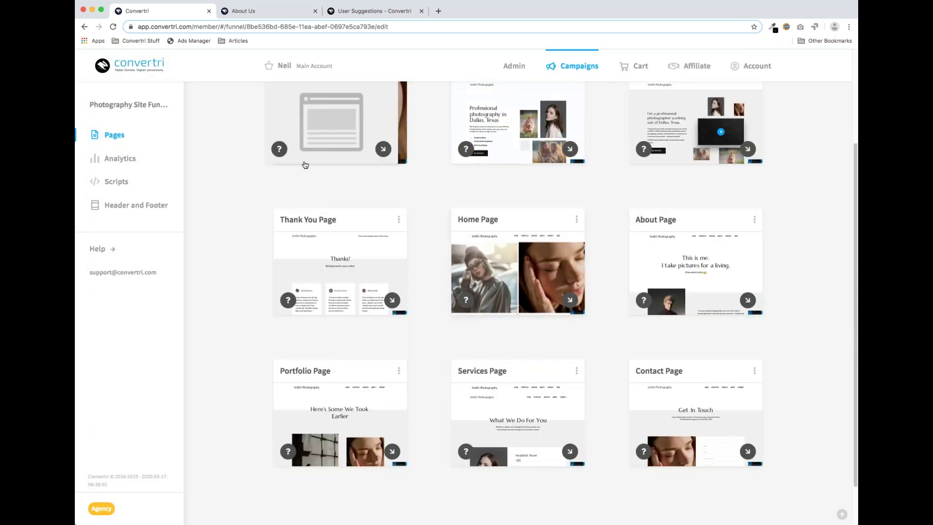
scroll(320, 135, up, 1)
drag(320, 135, 327, 366)
- Open Video Page in the editor and drop a Media Video element near the top of the canvas
click(343, 421)
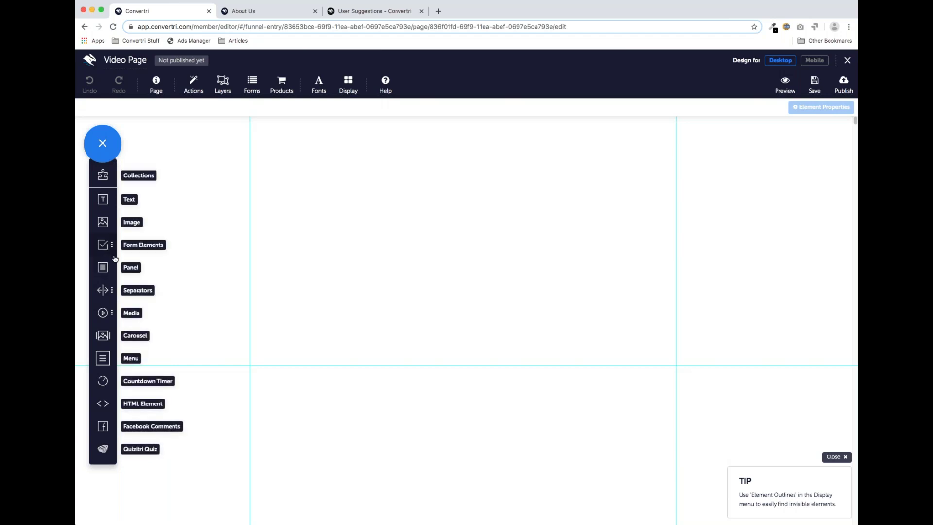
click(103, 313)
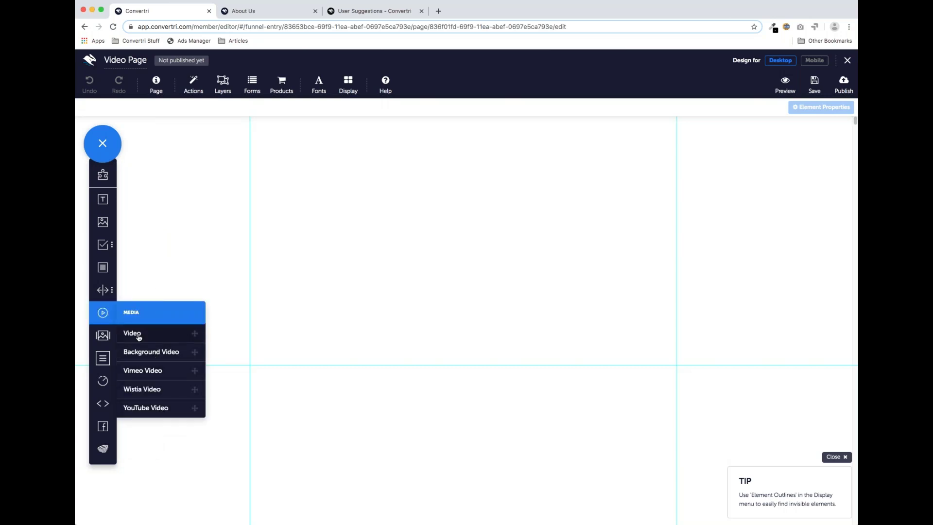
drag(135, 335, 375, 173)
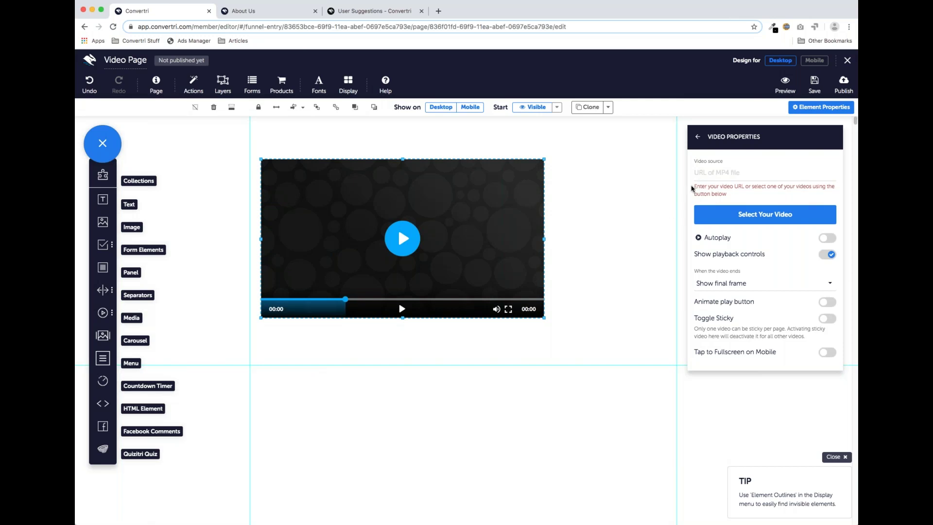
- Turn on the video's autoplay and review its extra settings, where only Continue offscreen is enabled
click(700, 171)
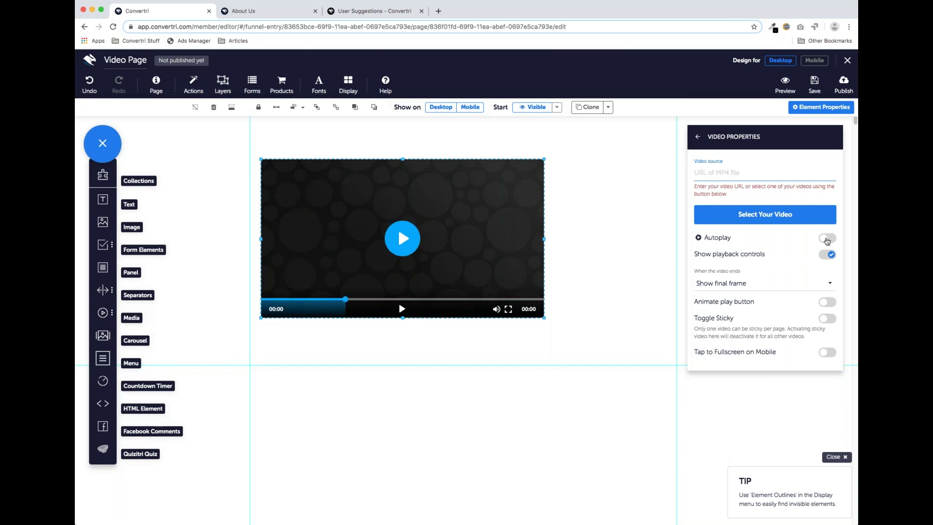
click(827, 239)
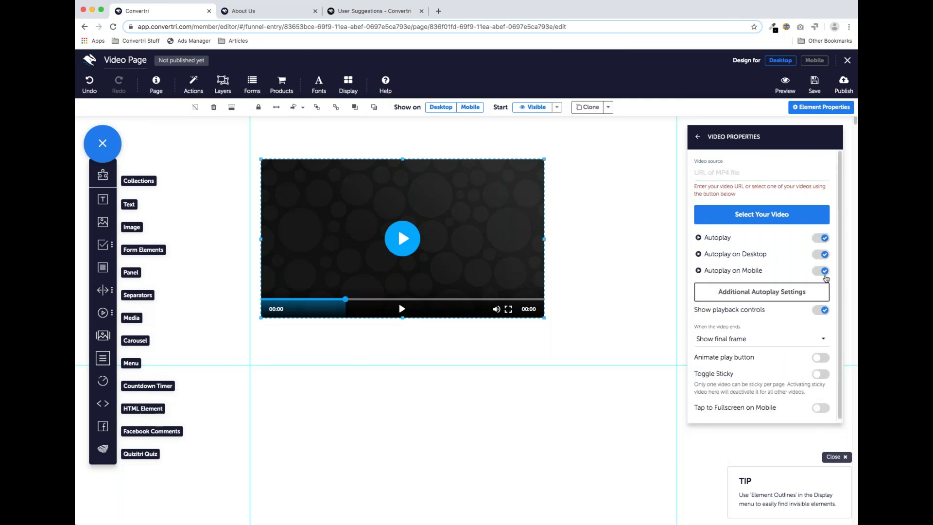
click(787, 297)
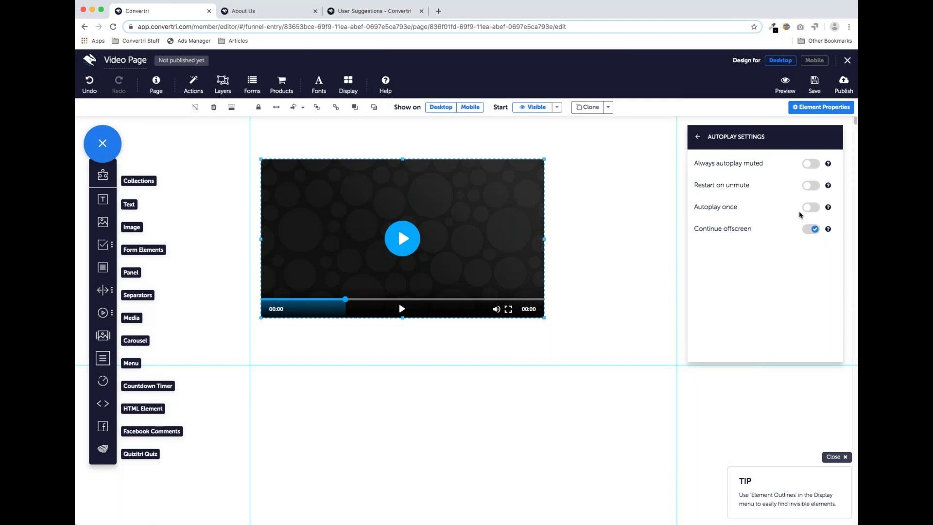
click(696, 137)
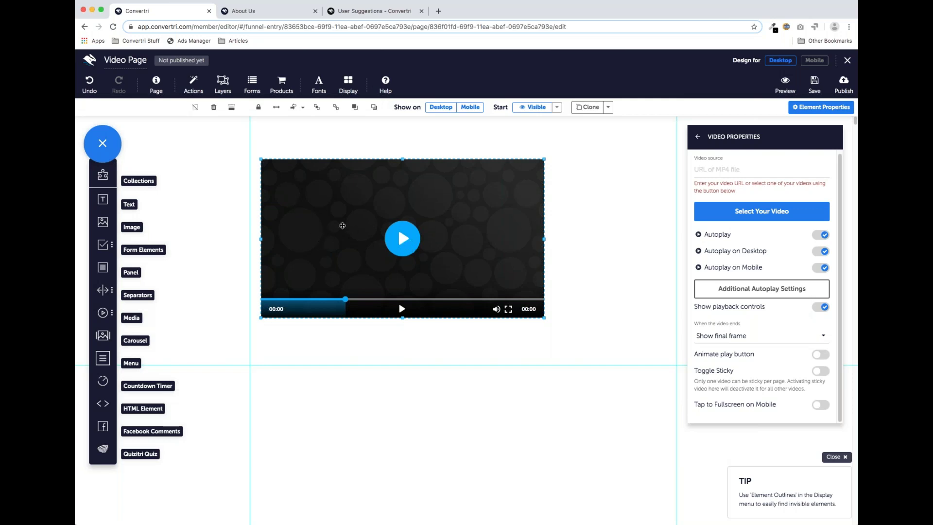
click(214, 108)
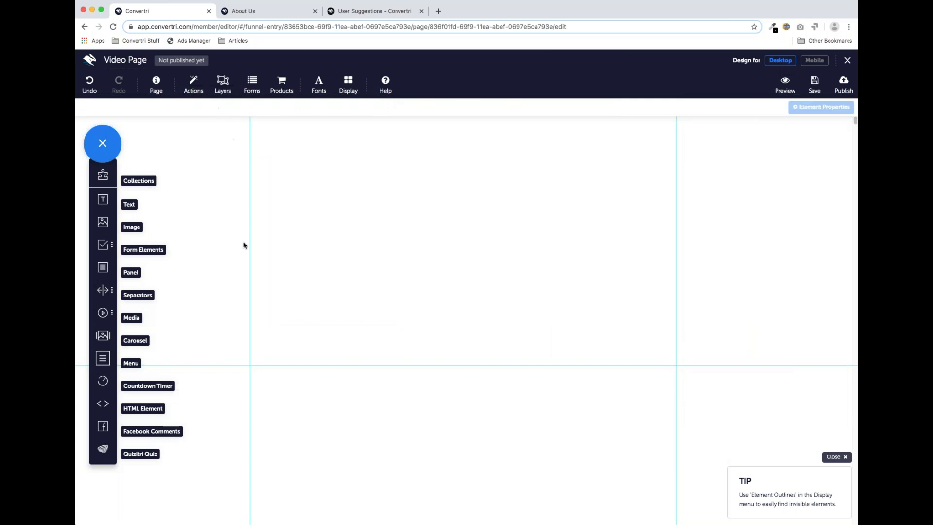
mouse_move(101, 317)
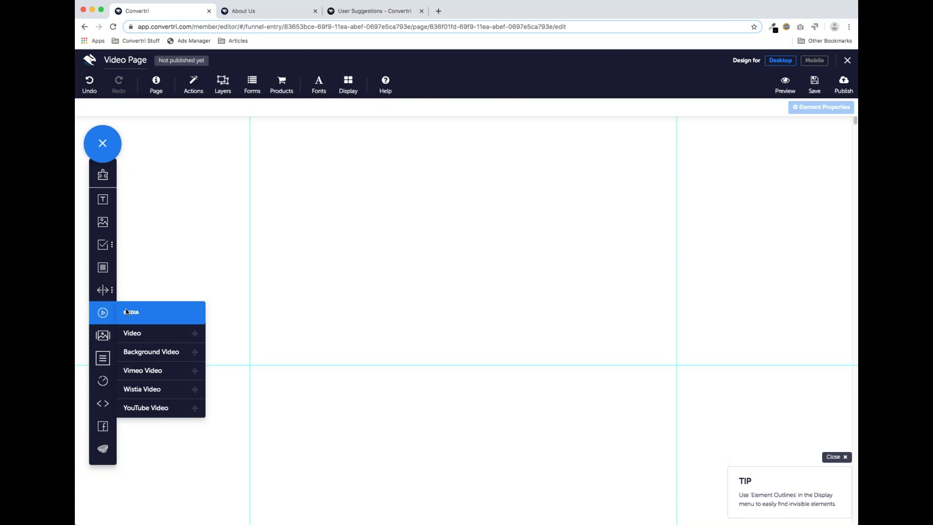
drag(141, 349, 448, 426)
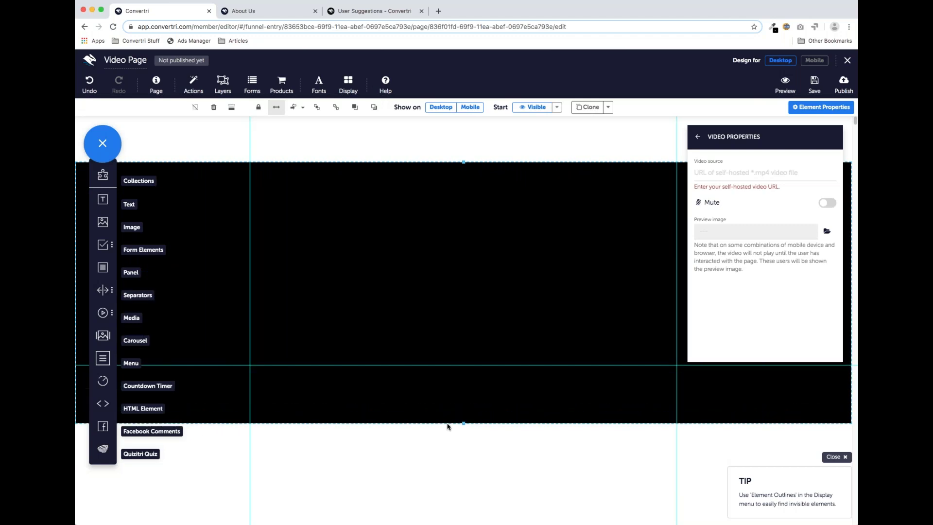
click(248, 10)
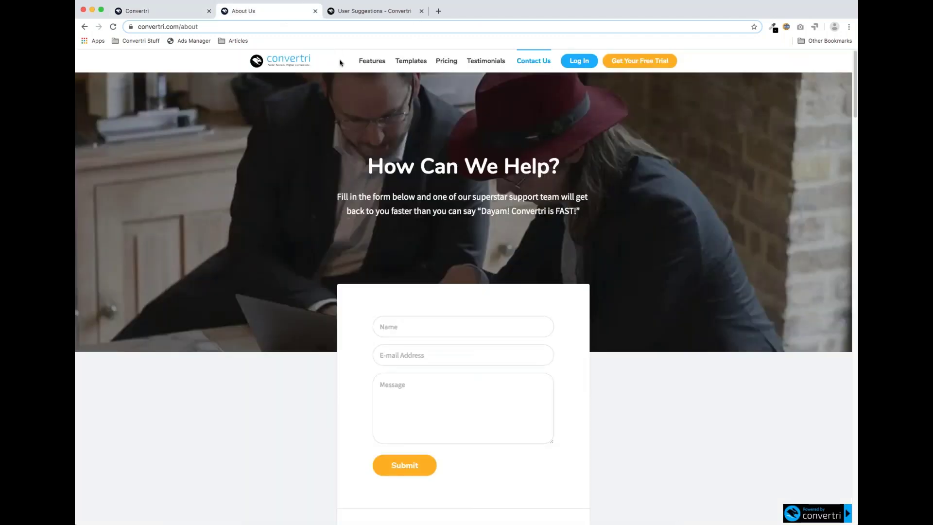
click(280, 60)
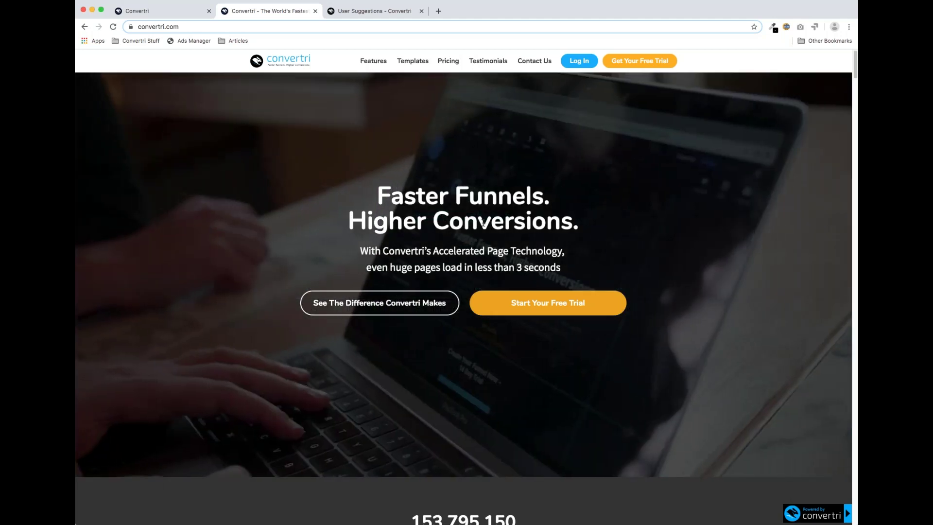
click(177, 10)
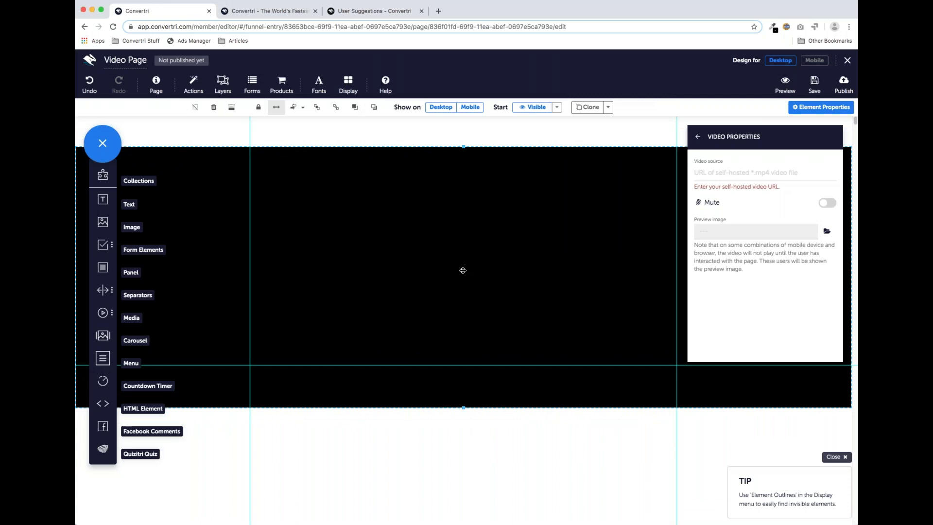
click(731, 177)
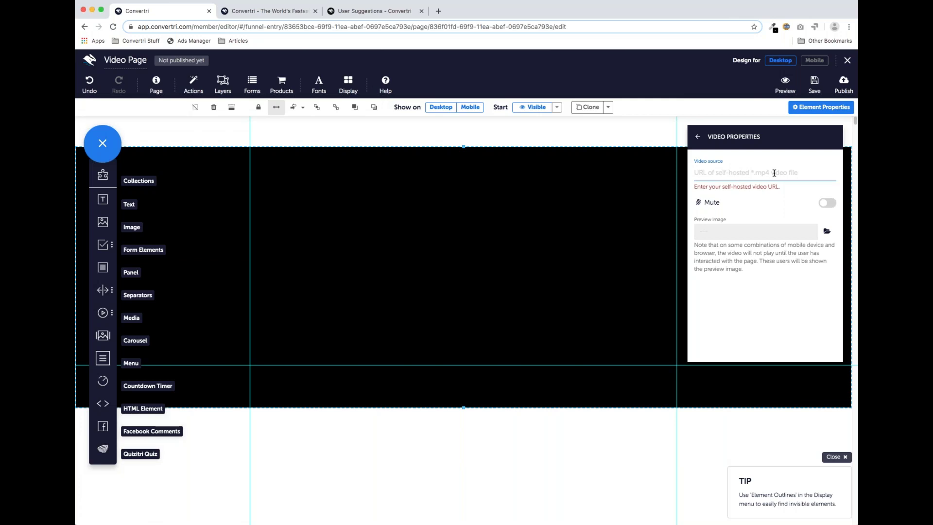
click(827, 206)
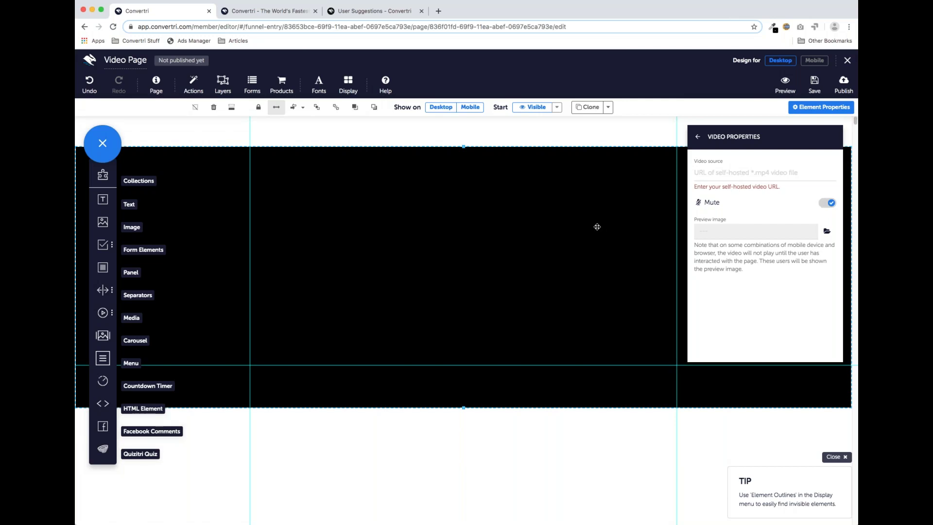
click(213, 114)
click(108, 315)
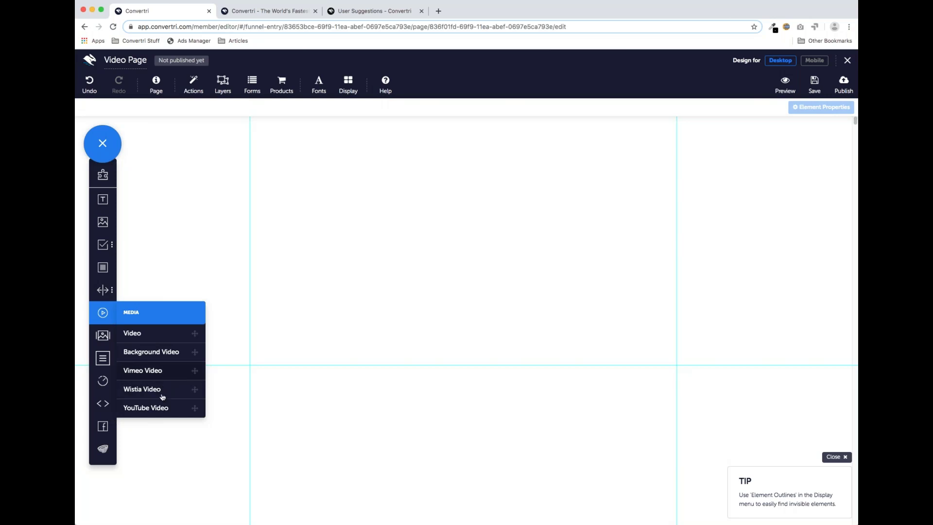
- Add a Wistia video to the Video Page, enlarge it to about 613x395, check its settings, then delete it
drag(142, 389, 352, 321)
drag(438, 247, 603, 365)
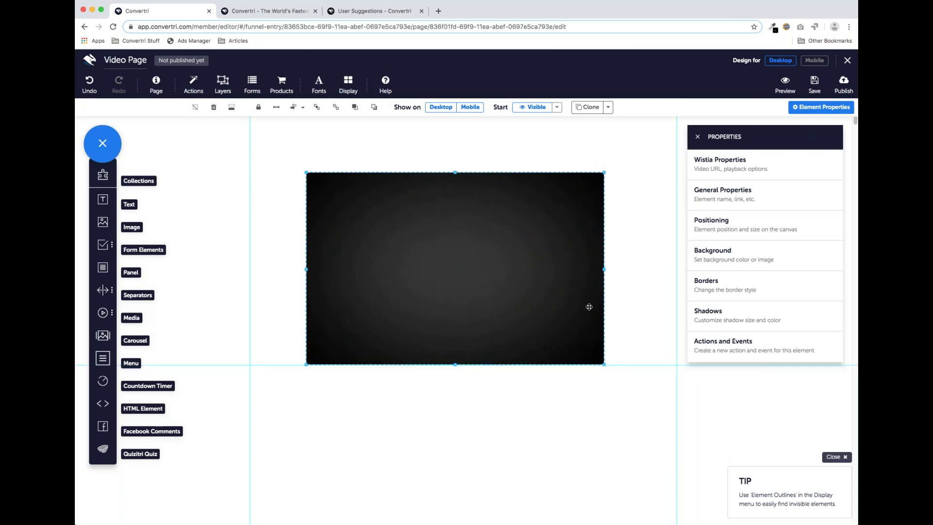
click(720, 166)
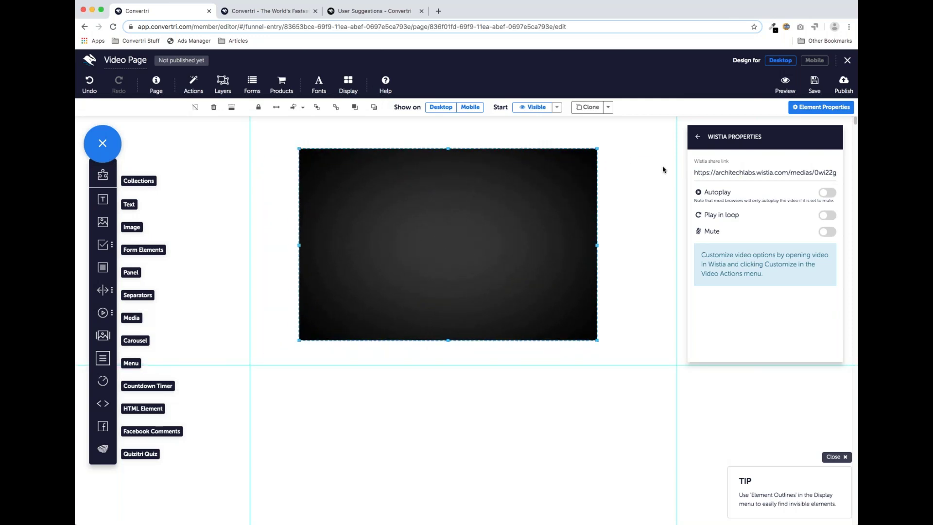
click(214, 108)
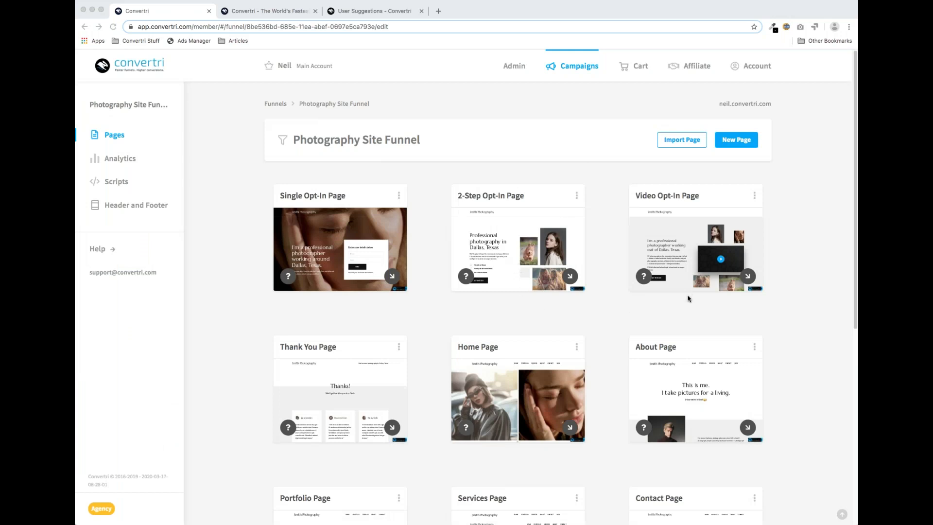
- Open the Video Opt-In Page in the editor and select its video to inspect the properties
click(697, 249)
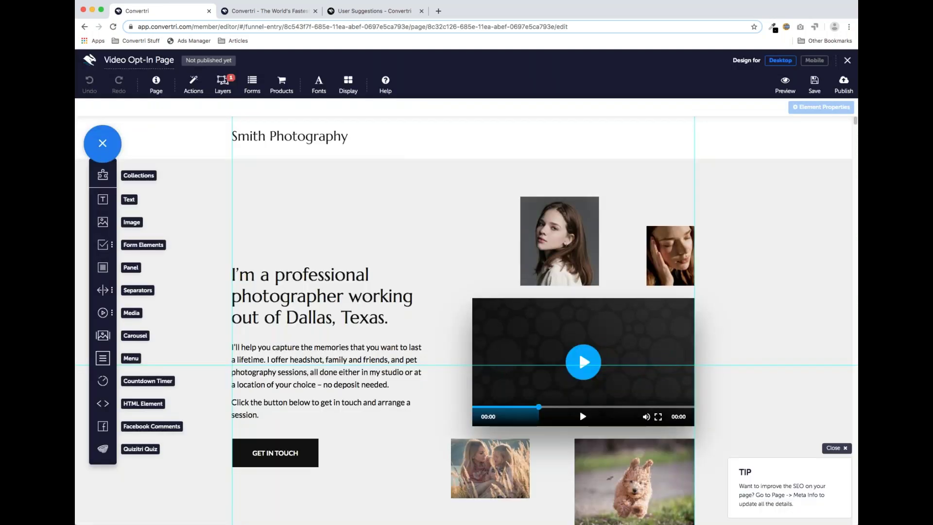
scroll(408, 349, down, 3)
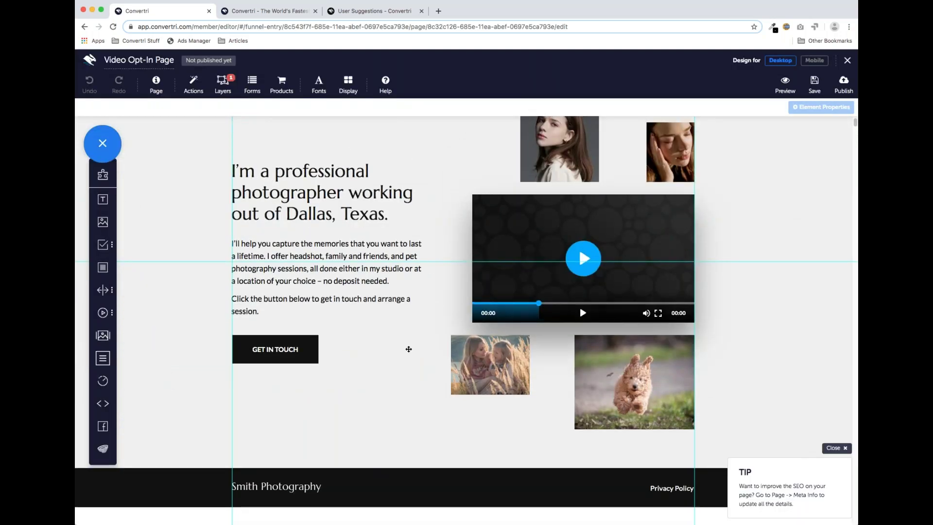
scroll(486, 311, up, 1)
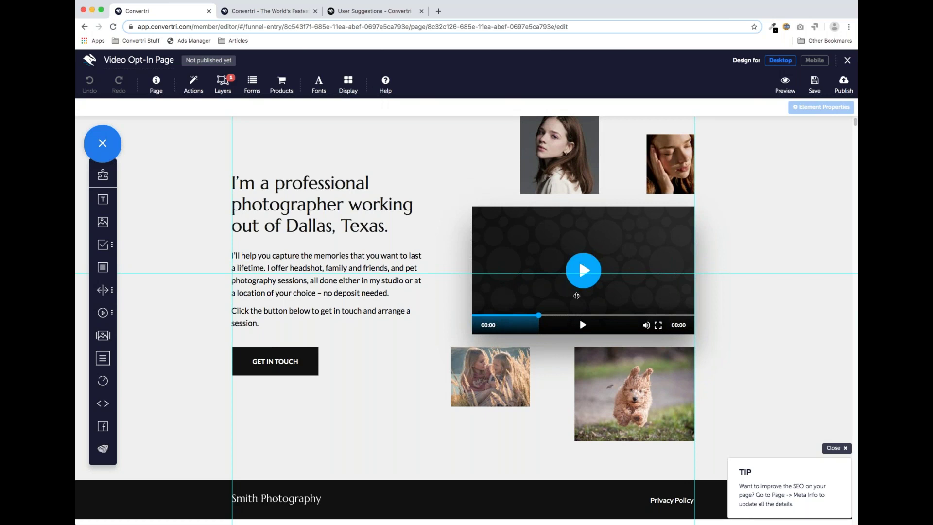
click(531, 249)
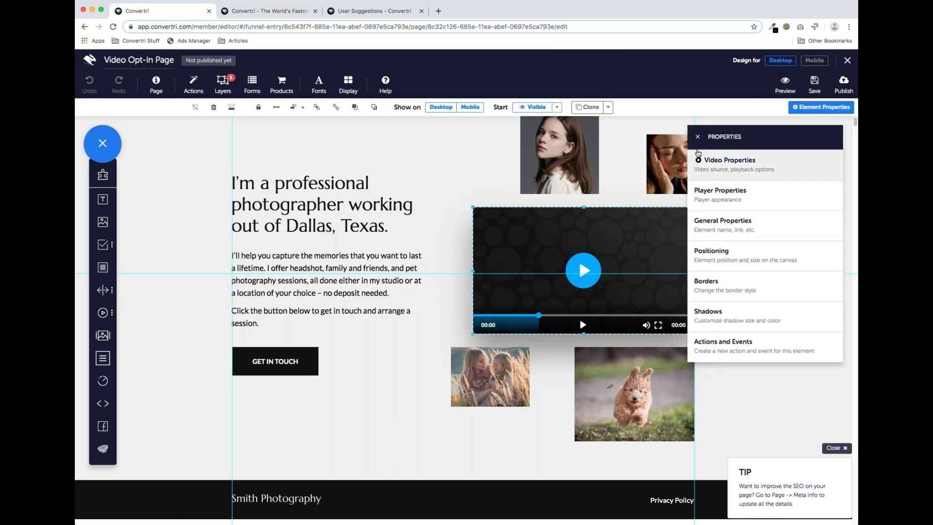
click(698, 136)
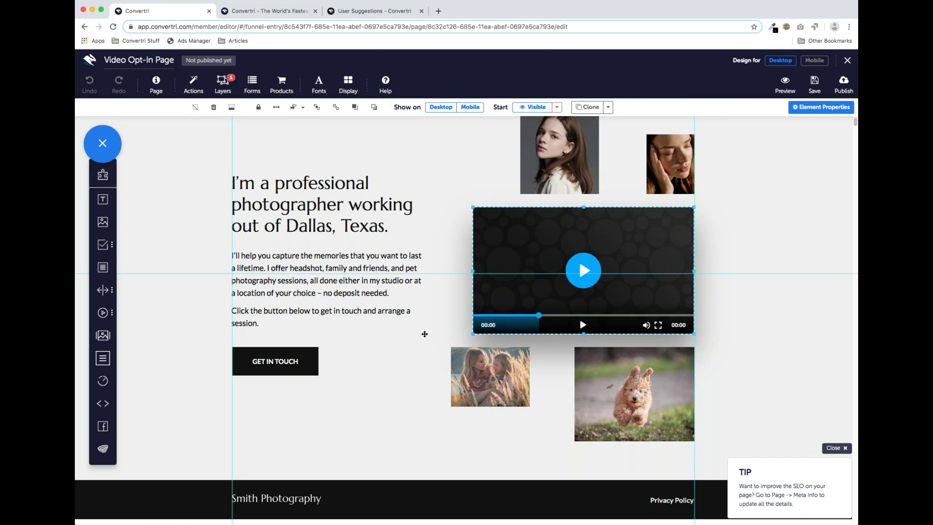
- In the page layers, show the FORM popup layer and hide it again
scroll(424, 334, up, 1)
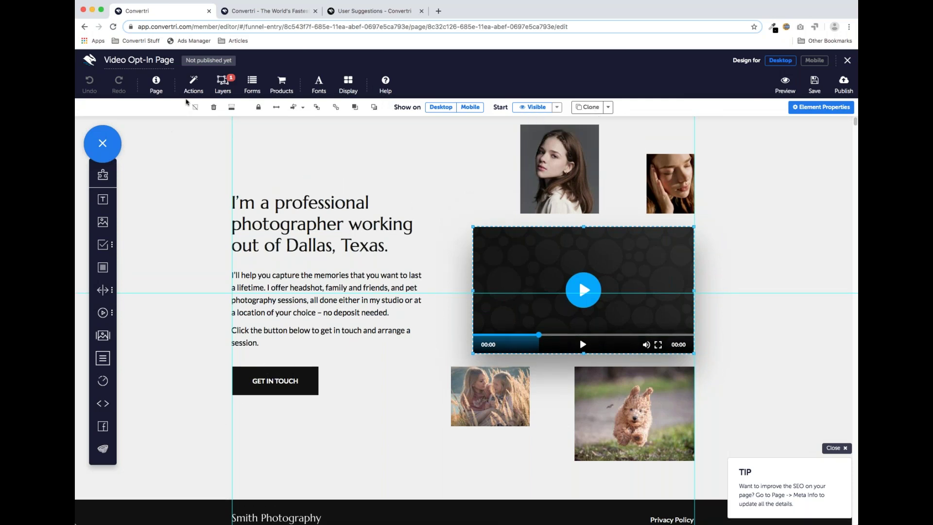
click(223, 83)
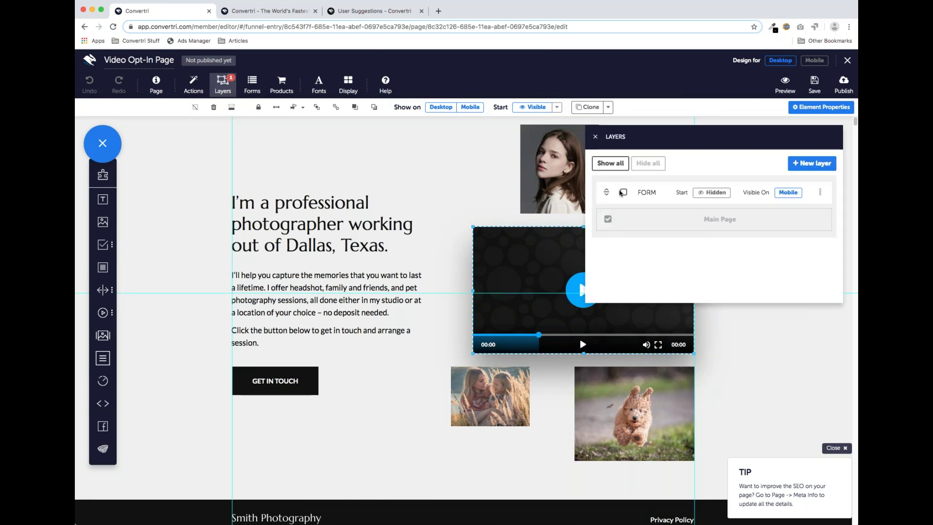
click(623, 193)
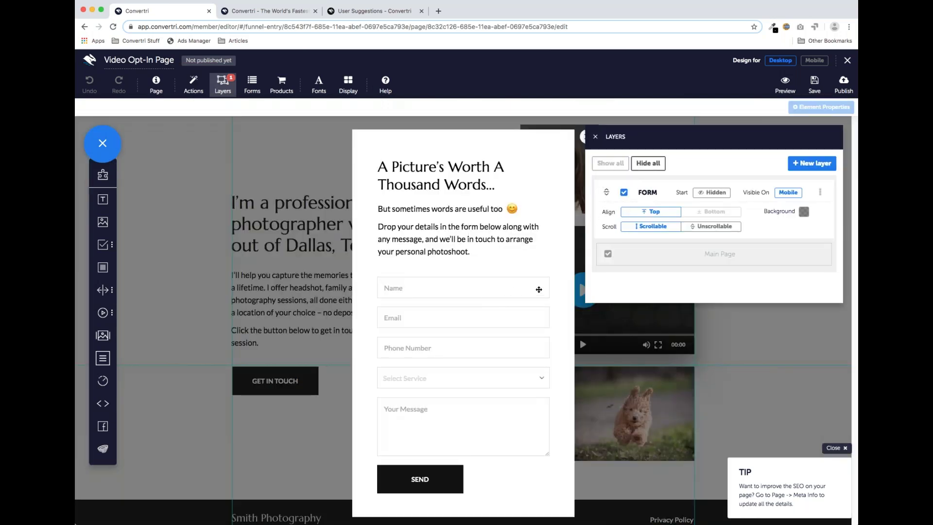
click(624, 193)
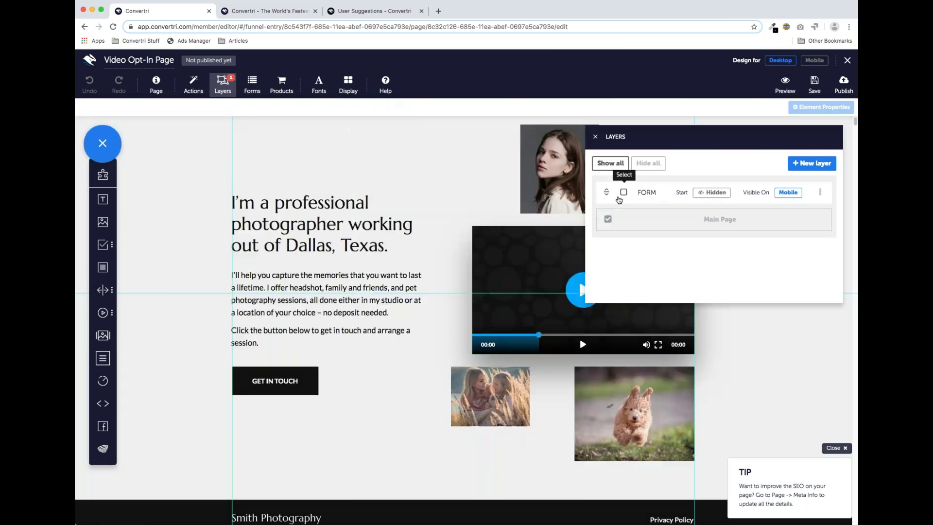
click(595, 138)
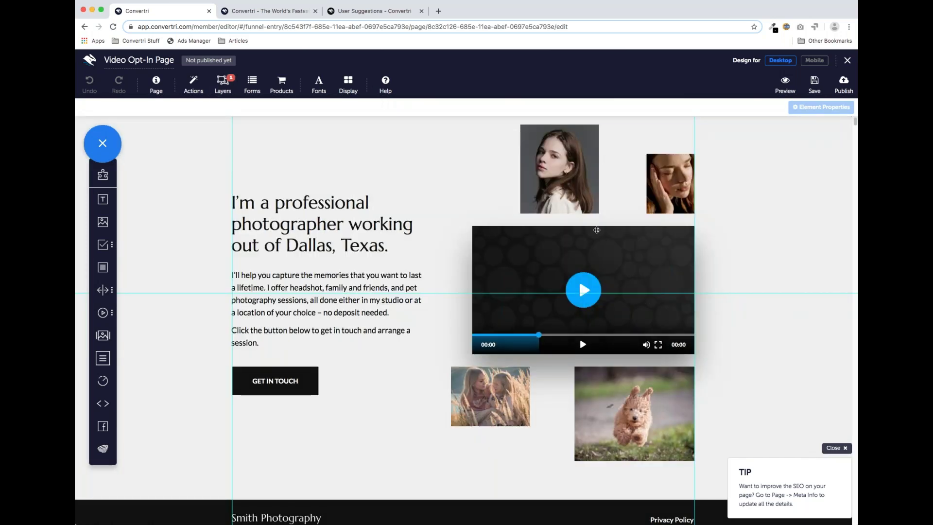
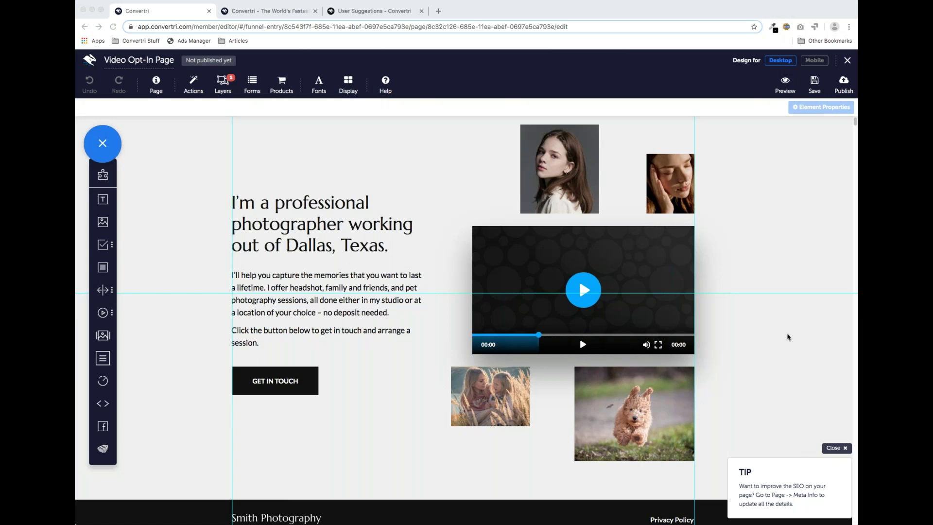
- Scroll the Video Opt-In Page down and back up before leaving the editor
scroll(508, 279, down, 5)
scroll(508, 279, up, 7)
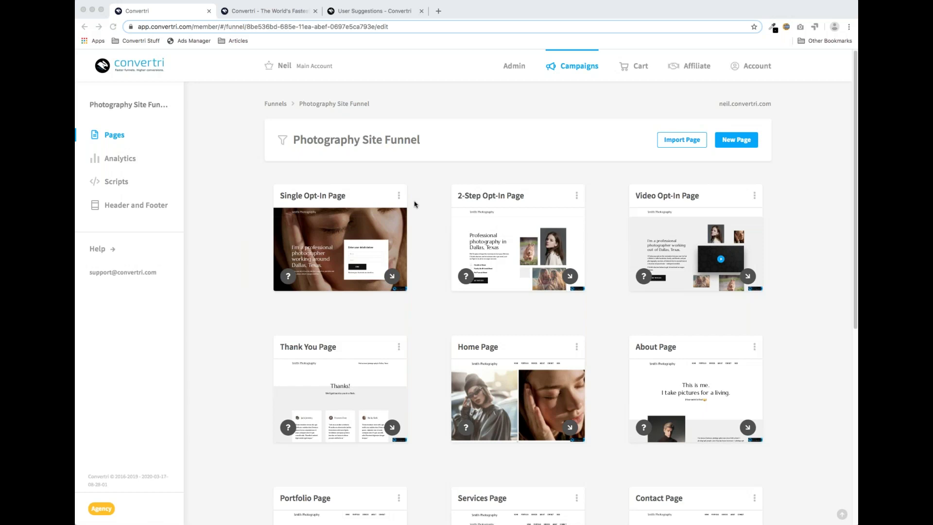
click(399, 196)
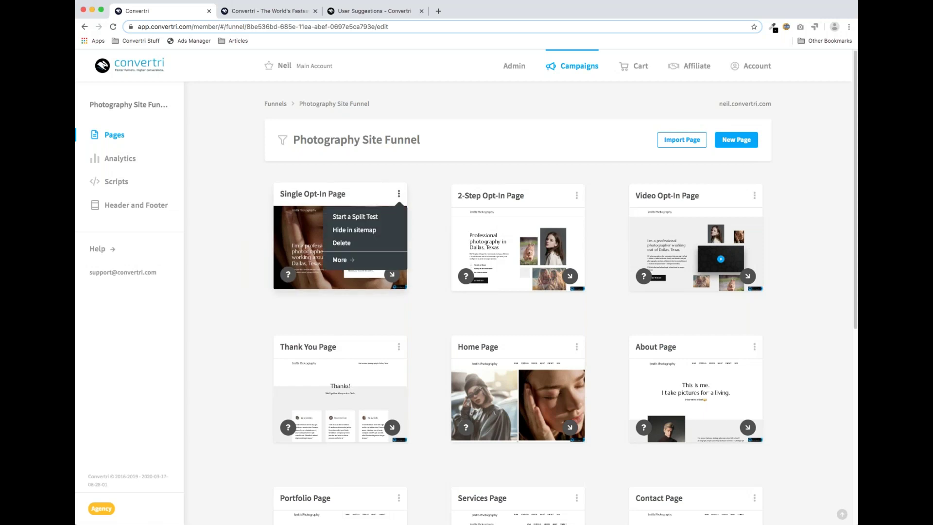
click(340, 260)
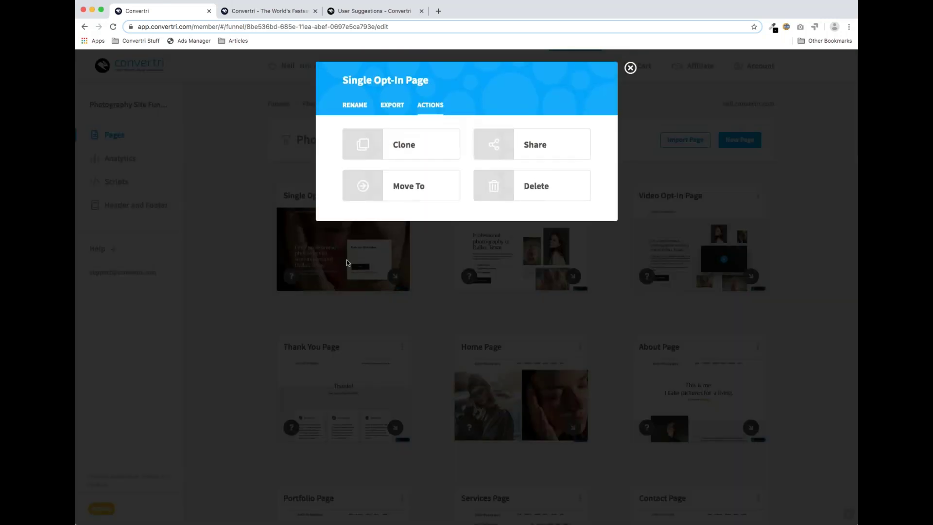
click(630, 69)
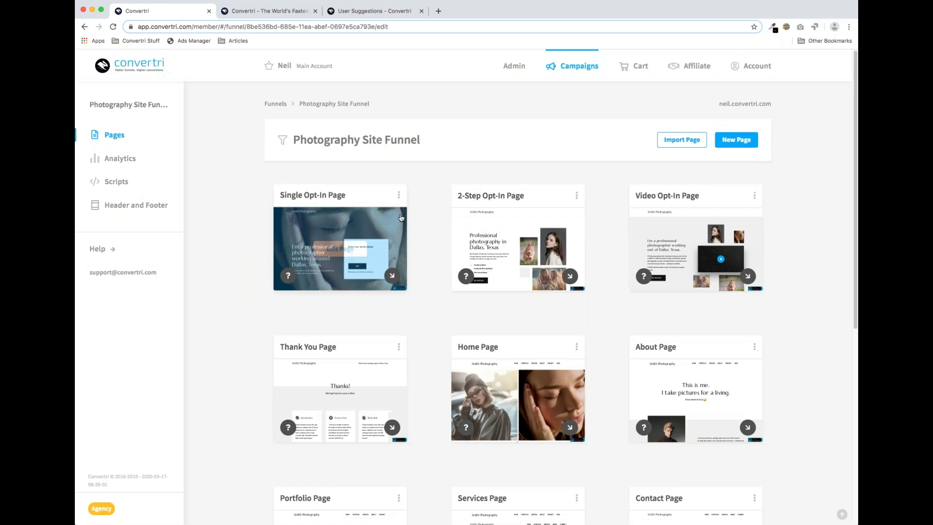
click(399, 195)
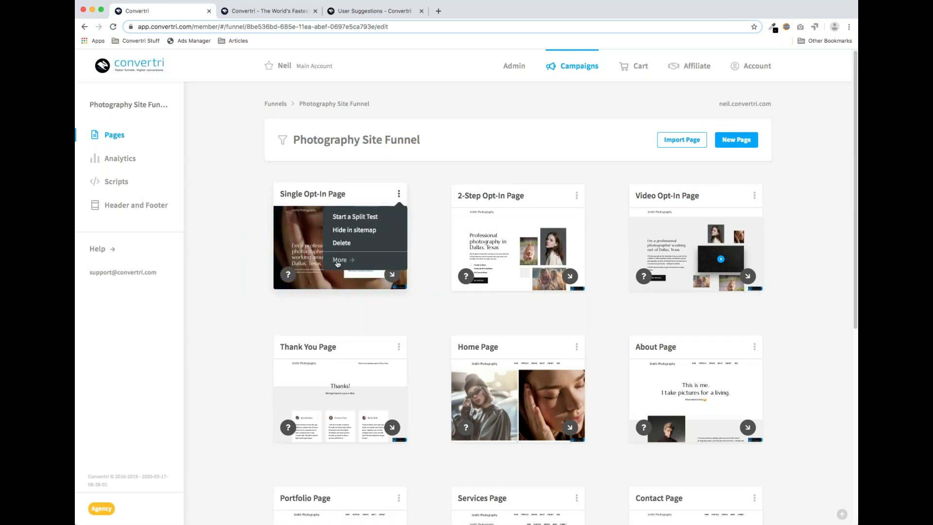
click(339, 260)
click(391, 106)
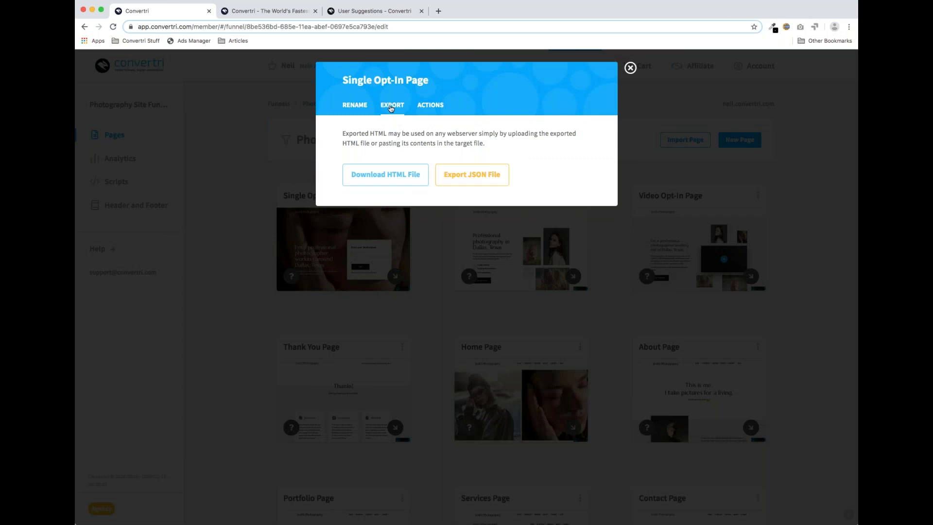
click(377, 184)
click(630, 68)
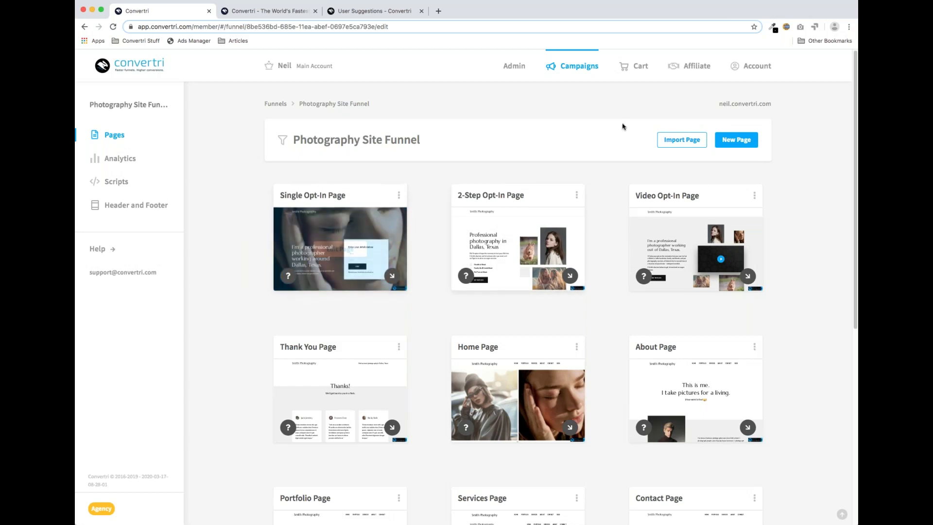
- Go from the account profile to the WordPress Plugin page with the Convertri Connector download
click(750, 69)
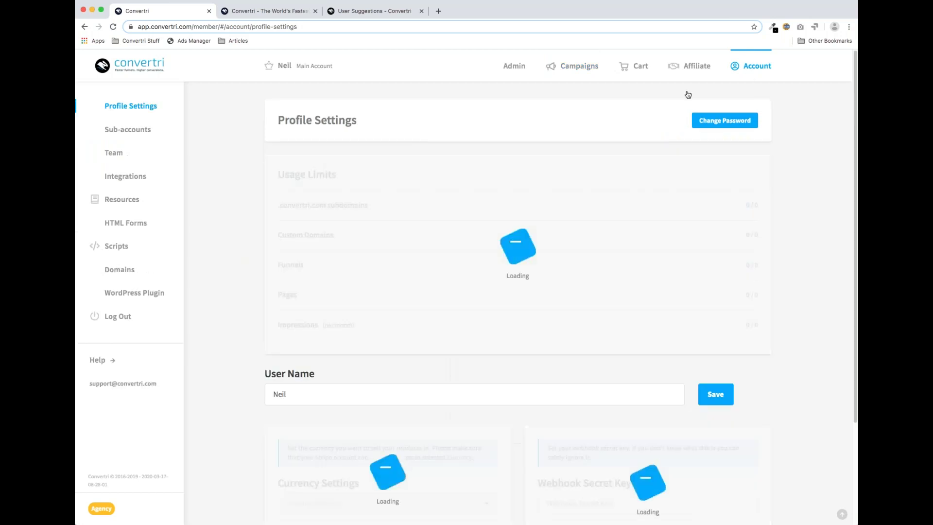
click(147, 300)
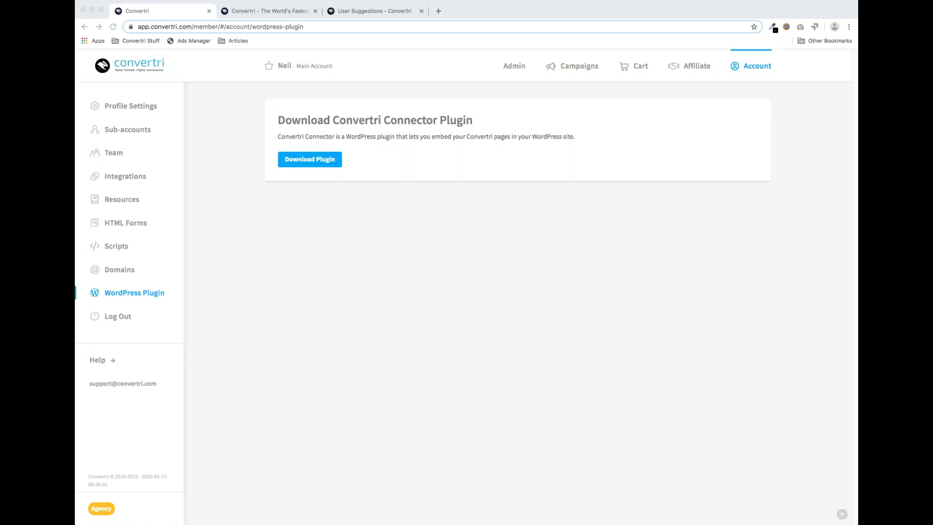
click(559, 255)
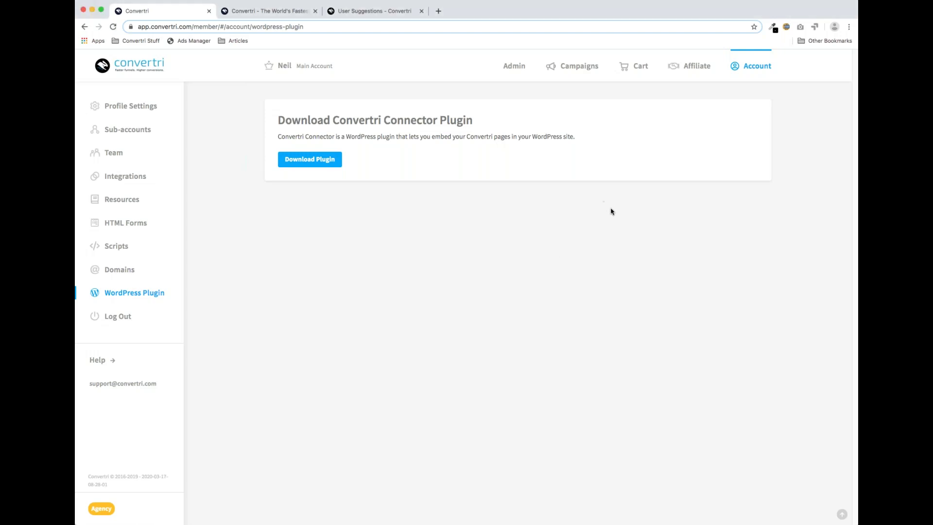
- Open the New funnel from Campaigns and check the Converge page's options menu
click(564, 67)
scroll(348, 411, down, 3)
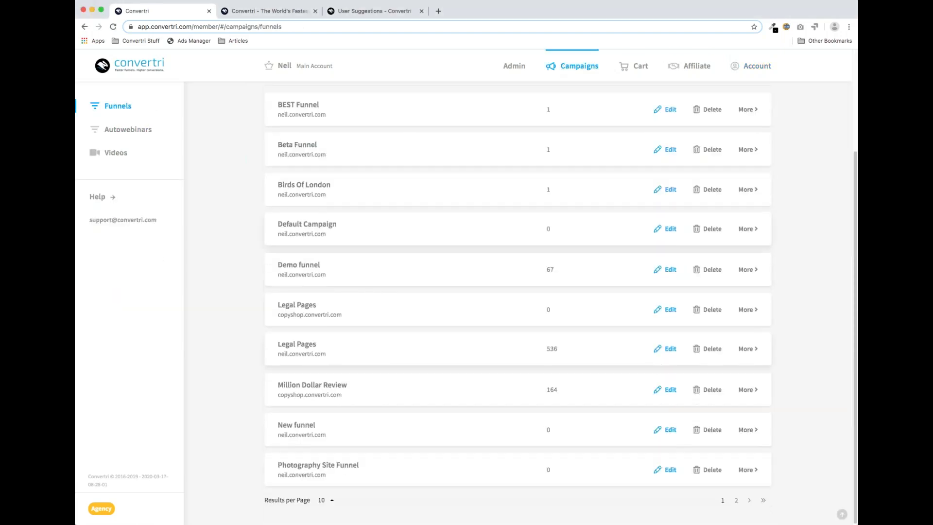
click(340, 428)
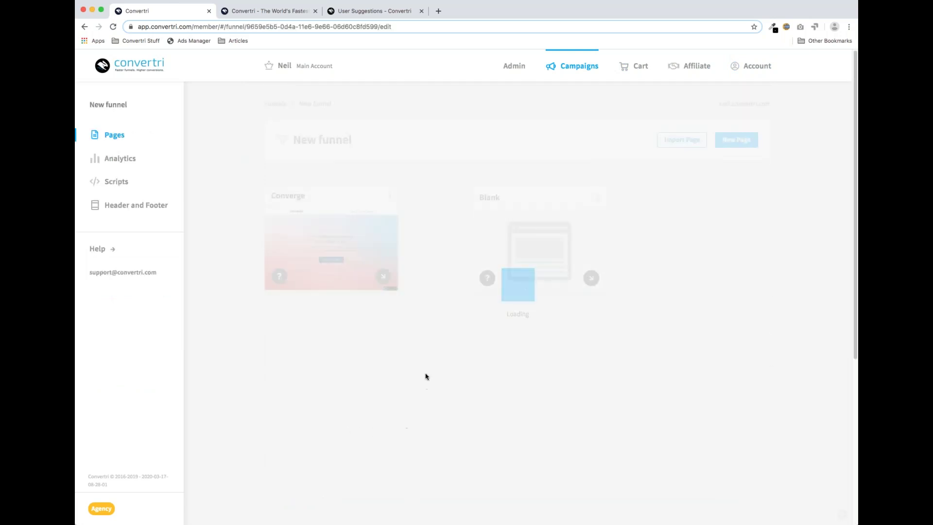
click(390, 194)
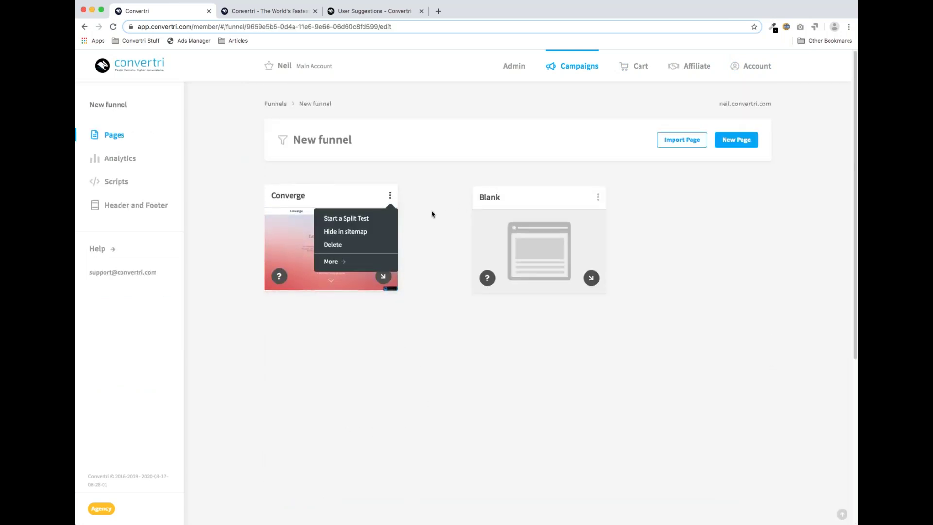
click(355, 229)
click(390, 194)
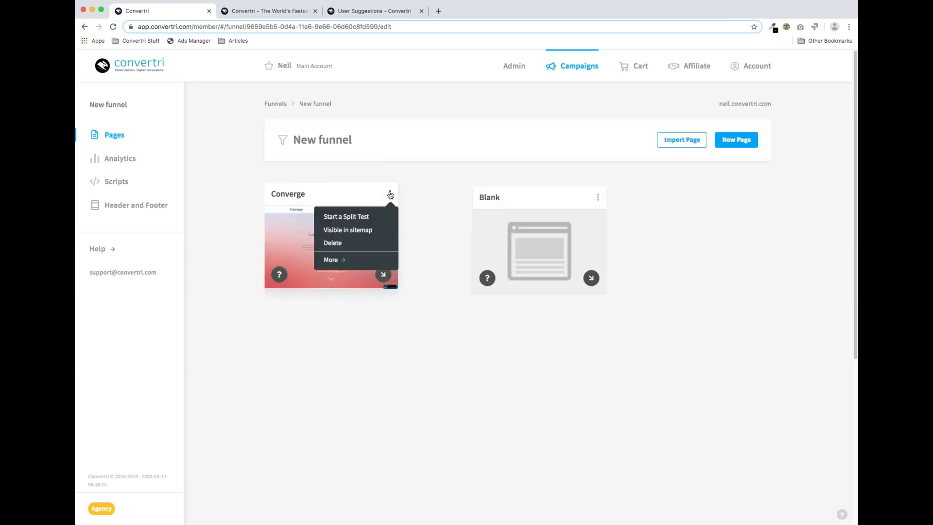
click(343, 232)
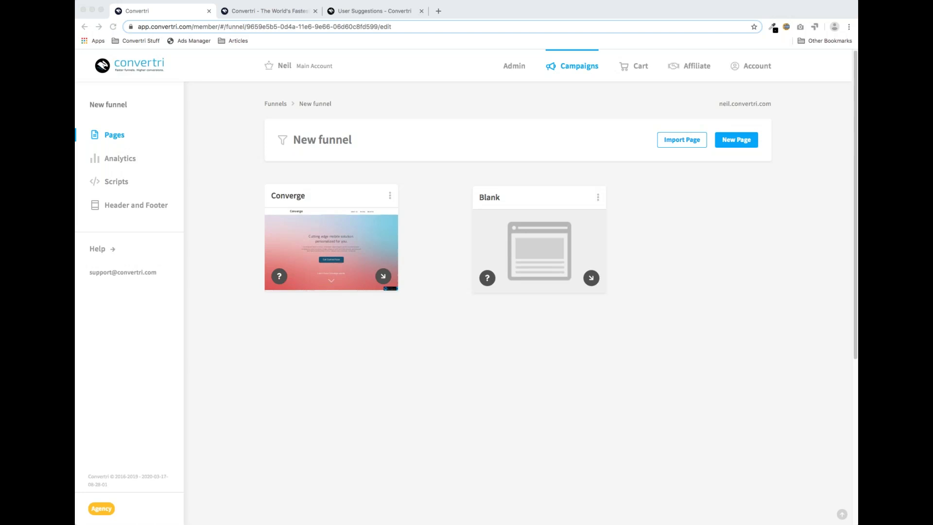
- Load help.convertri.com in a new browser tab
click(438, 11)
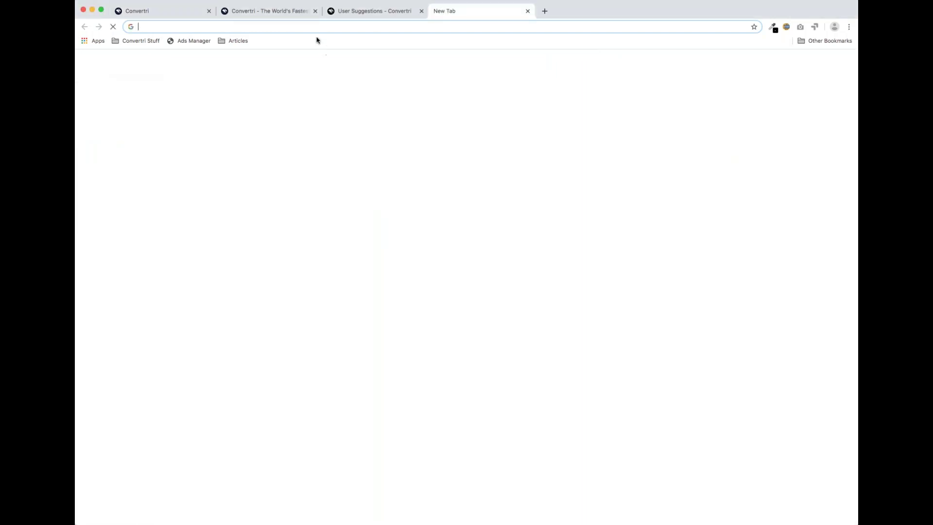
text(help.convertri.com)
key(Return)
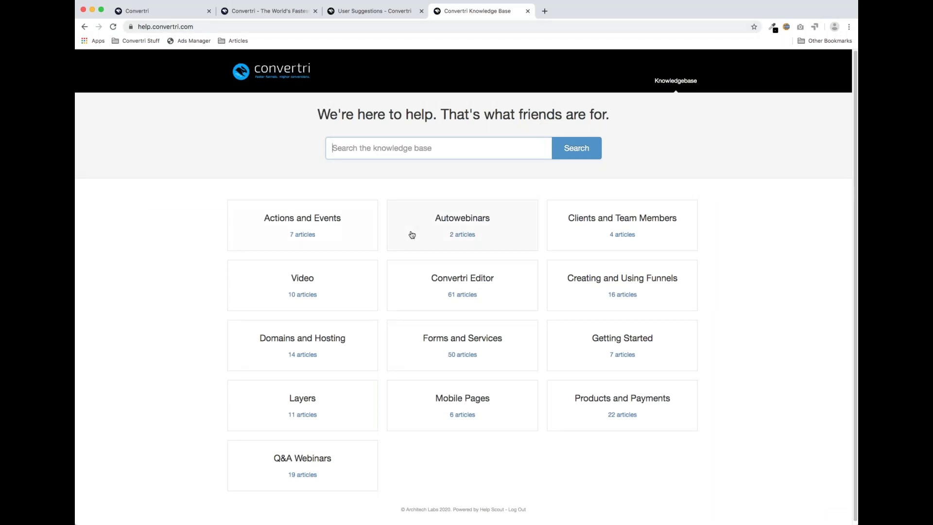
- Open the Q&A Webinars category and scroll through its training and webinar recordings
scroll(414, 221, down, 1)
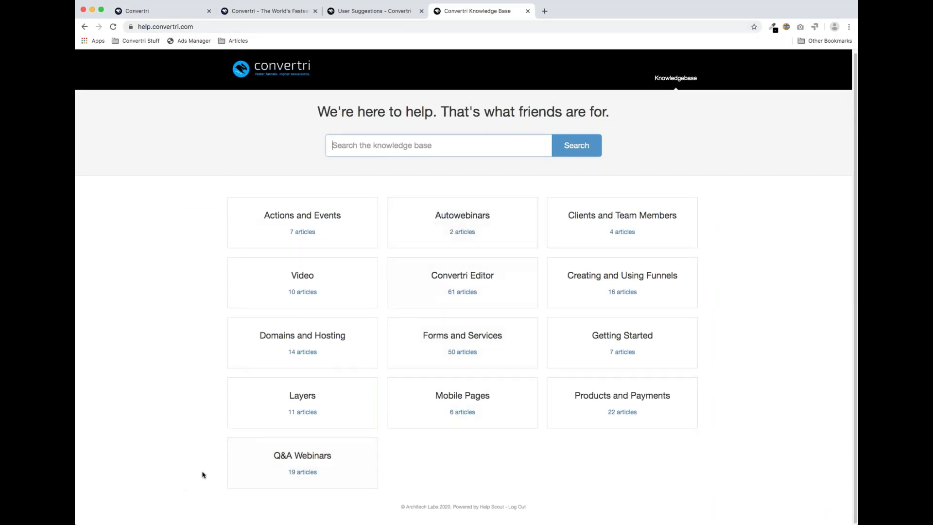
click(288, 460)
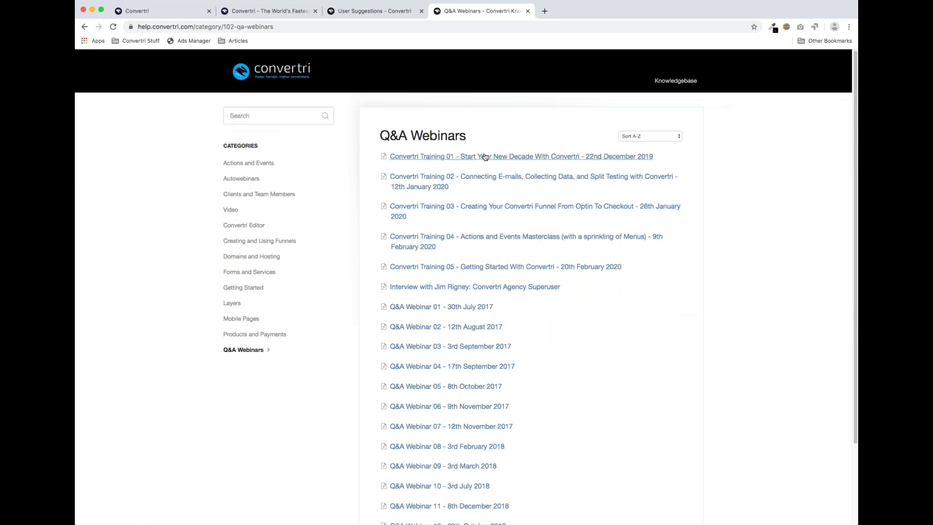
scroll(624, 314, down, 1)
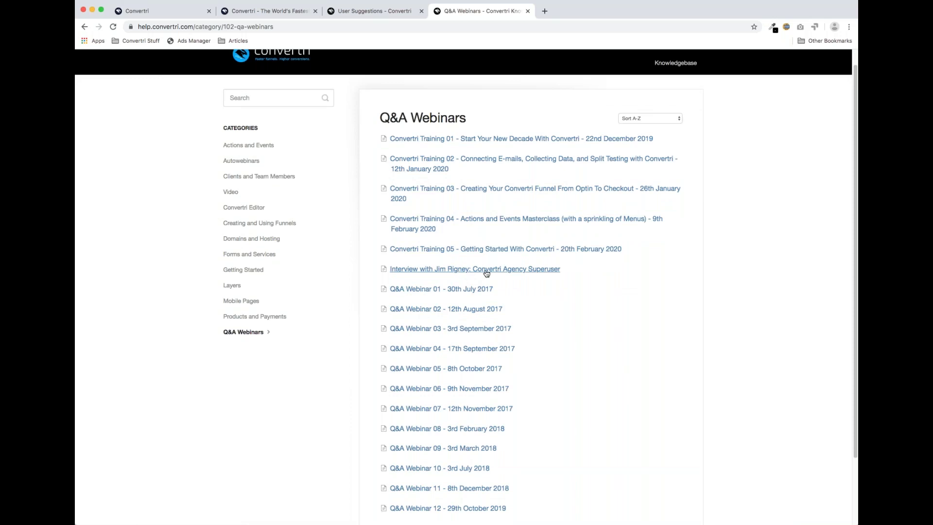
scroll(562, 375, down, 2)
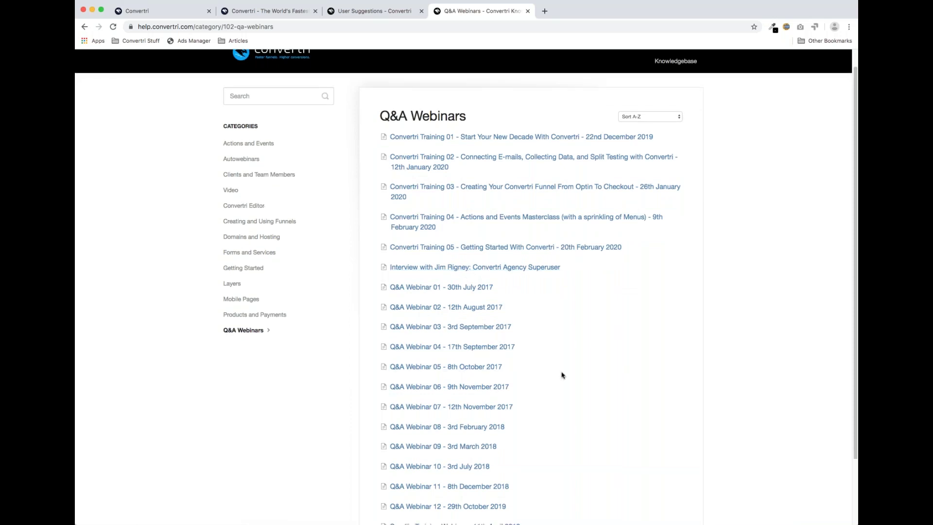
scroll(562, 375, up, 3)
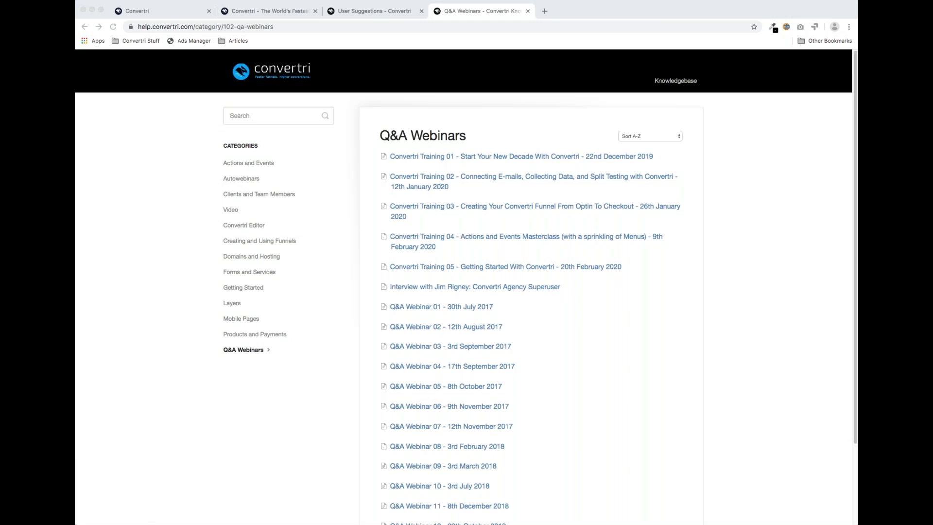
click(611, 354)
click(183, 17)
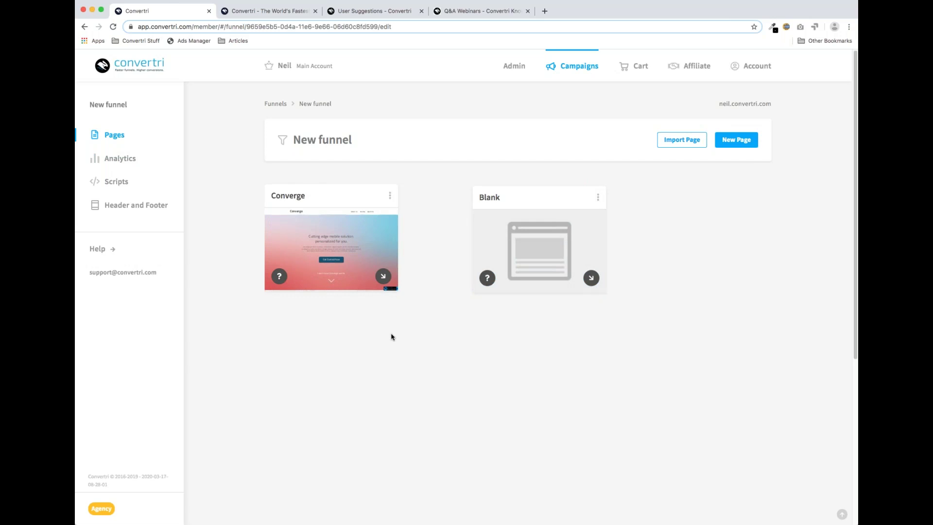
click(574, 71)
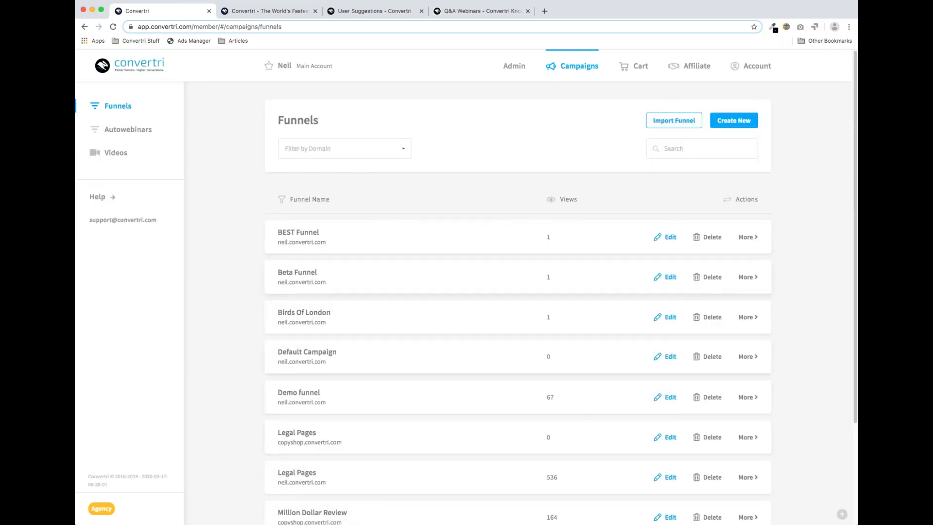
click(113, 155)
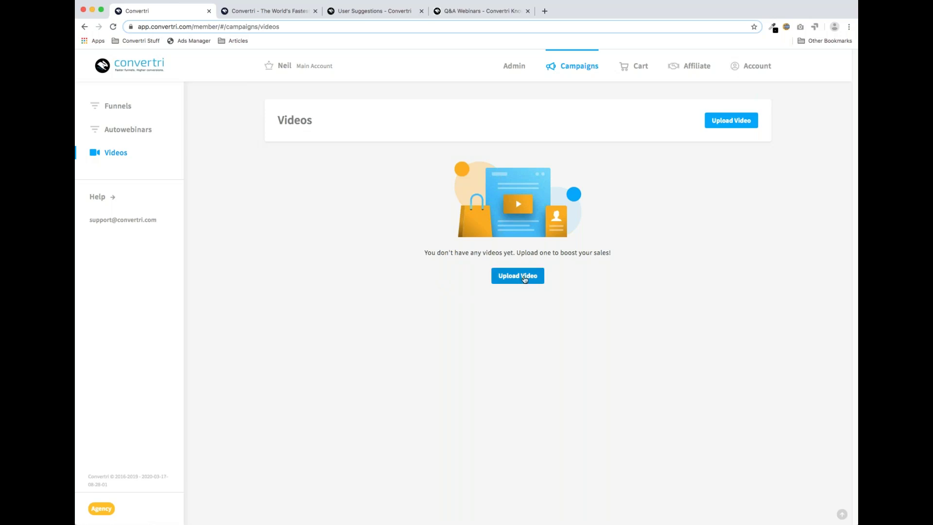
click(522, 277)
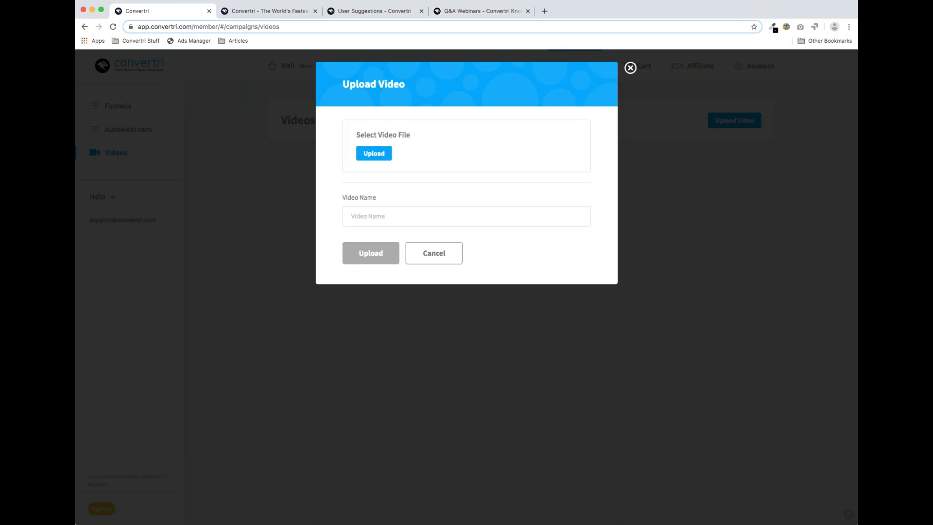
click(630, 69)
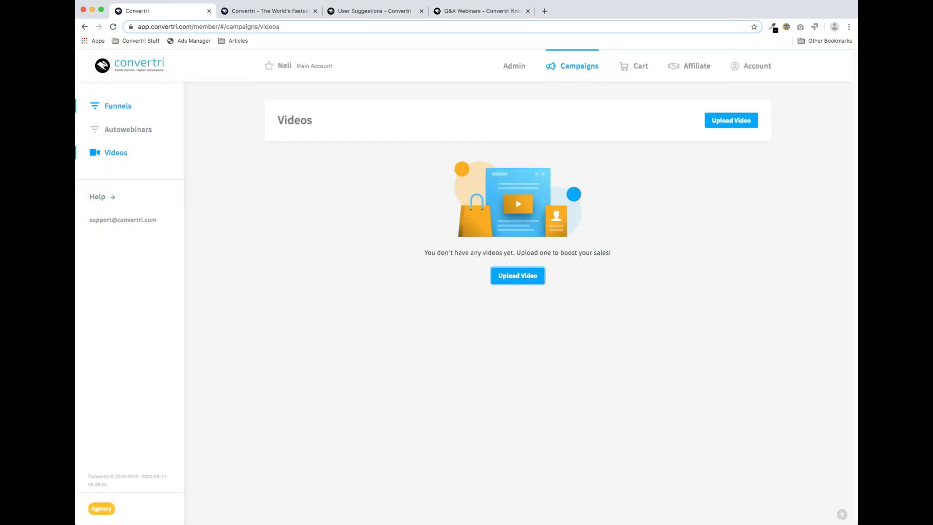
click(118, 106)
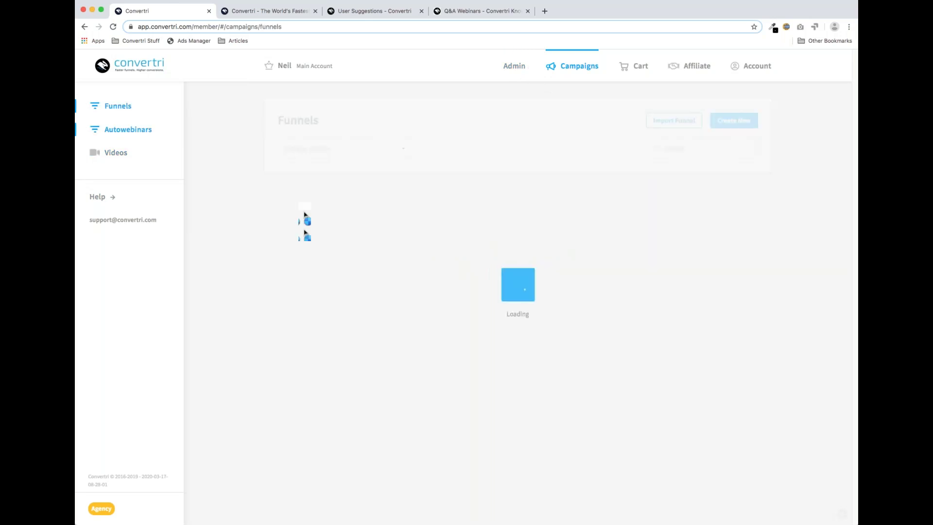
scroll(301, 464, down, 3)
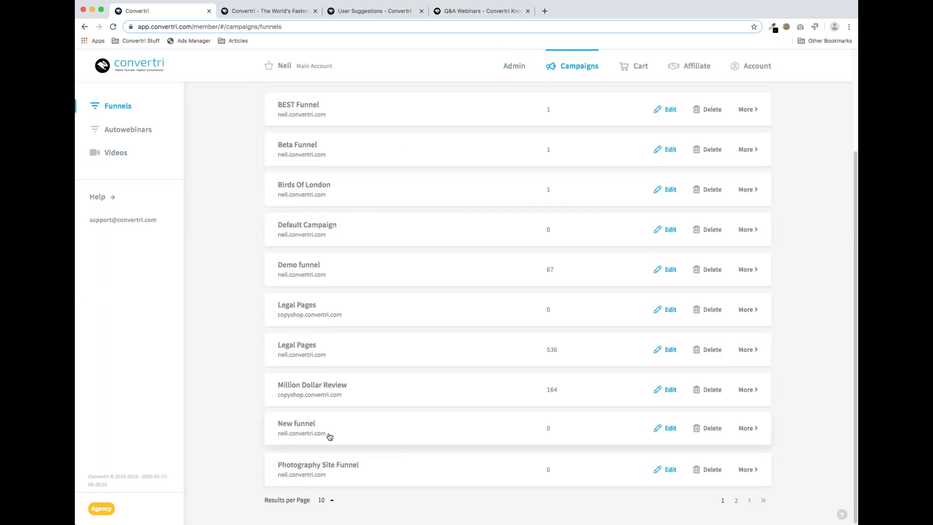
- Inspect the Video Opt-In Page video's Video Properties, then go back to the Photography Site Funnel
click(343, 462)
click(696, 248)
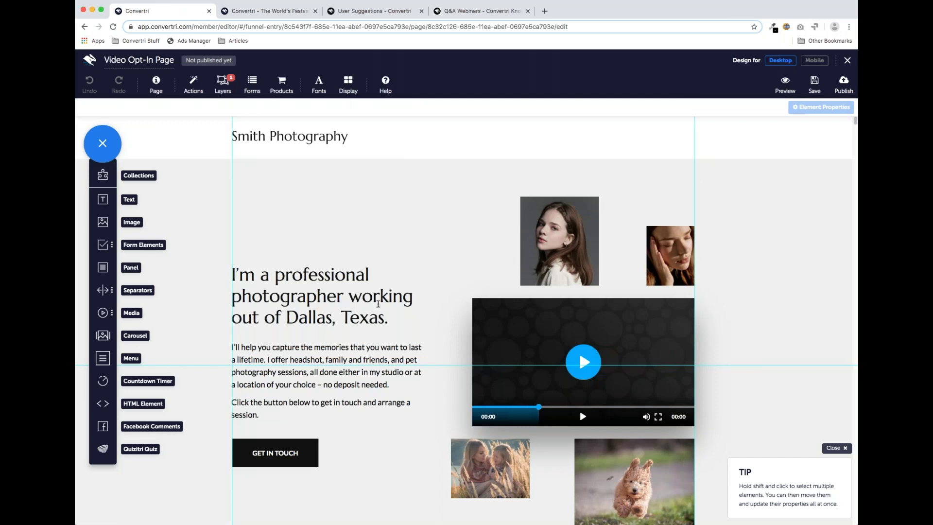
click(556, 317)
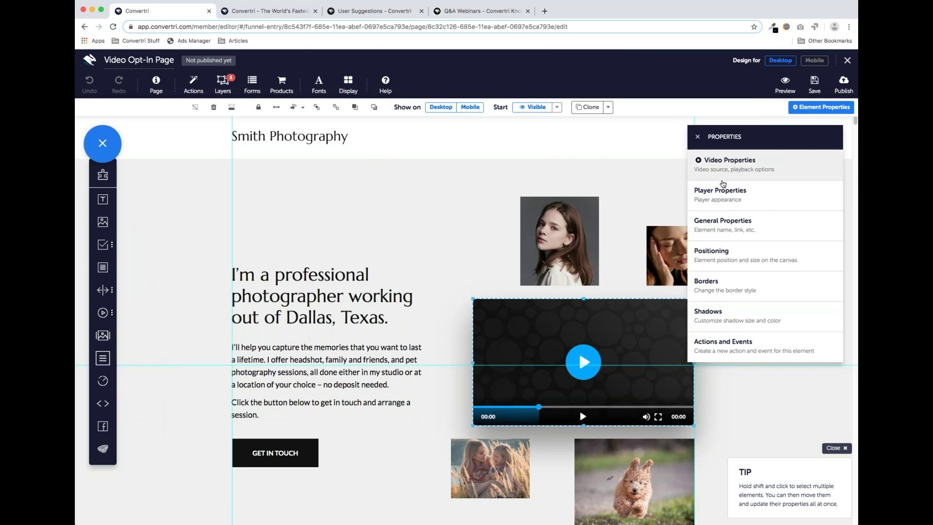
click(749, 167)
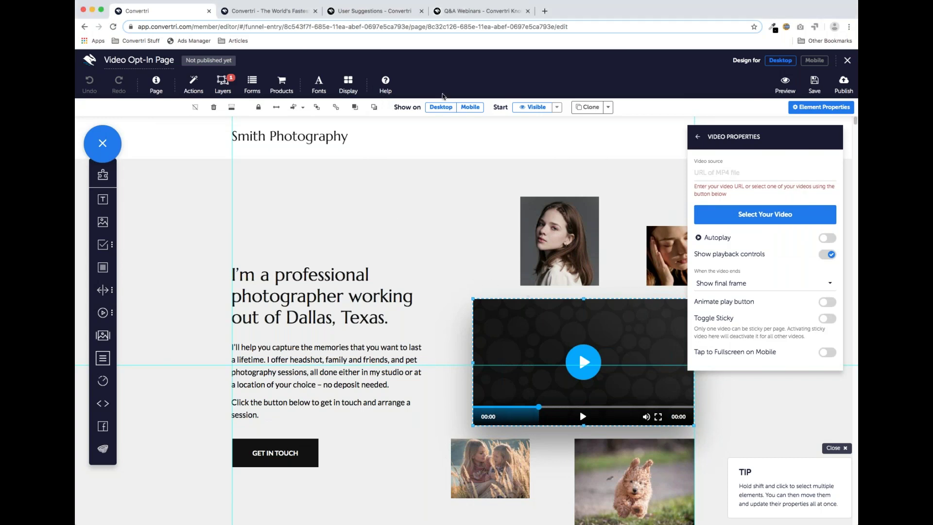
click(847, 61)
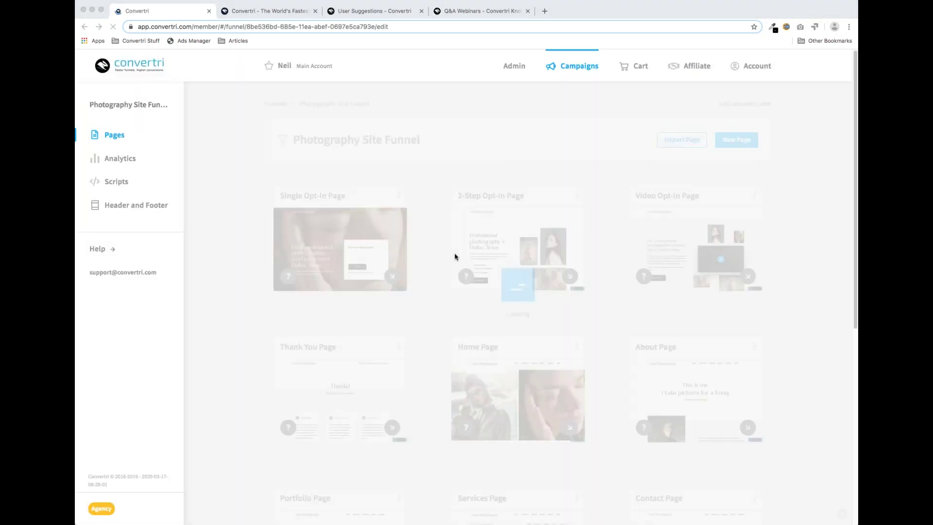
- Open the Home Page in the editor and start editing its Shared Header
scroll(454, 253, down, 3)
click(587, 360)
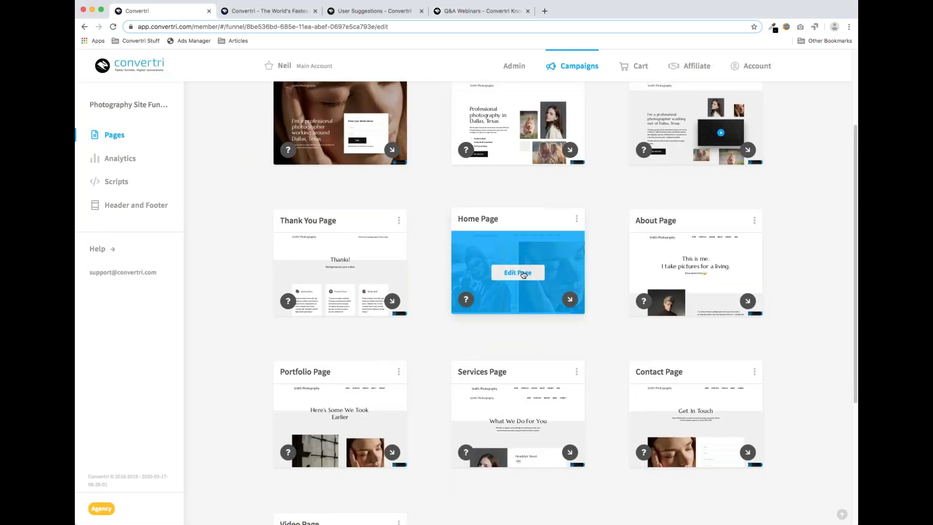
click(524, 275)
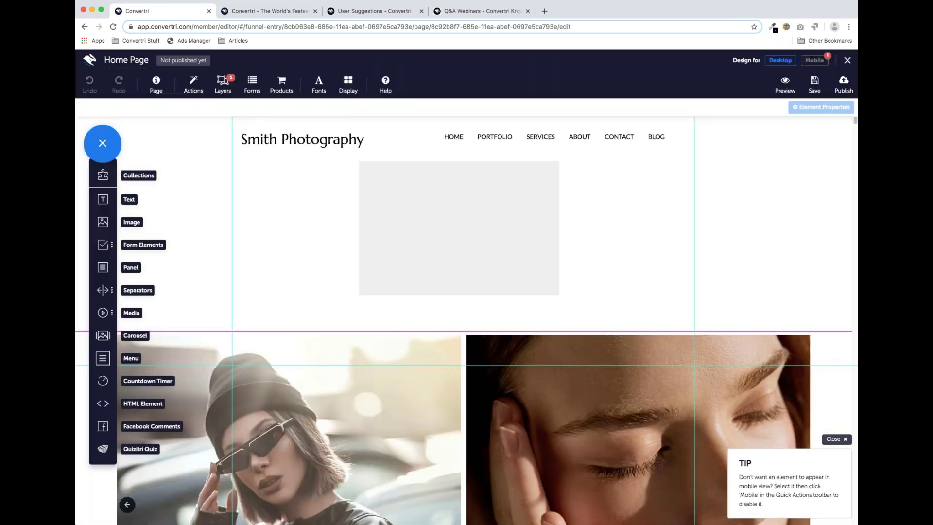
mouse_move(510, 177)
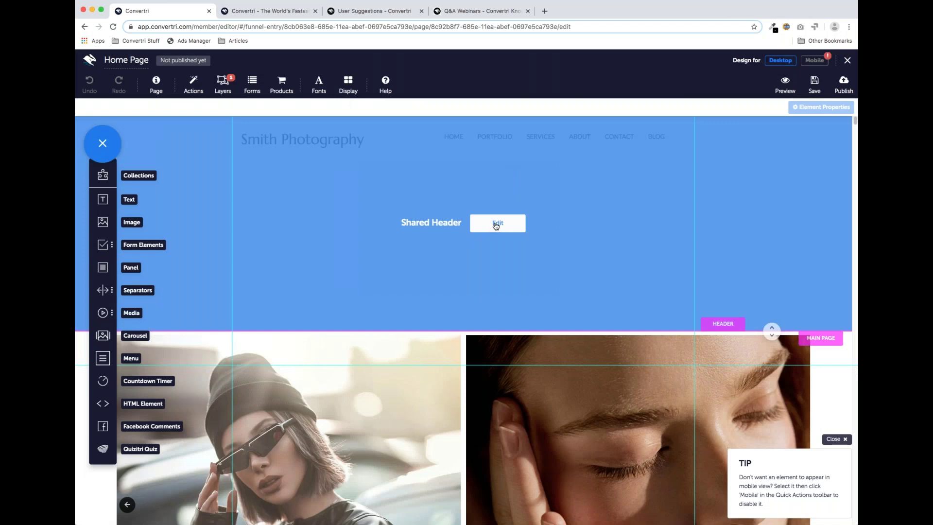
click(524, 225)
- Move the SERVICES menu item between CONTACT and BLOG in the header menu
click(515, 144)
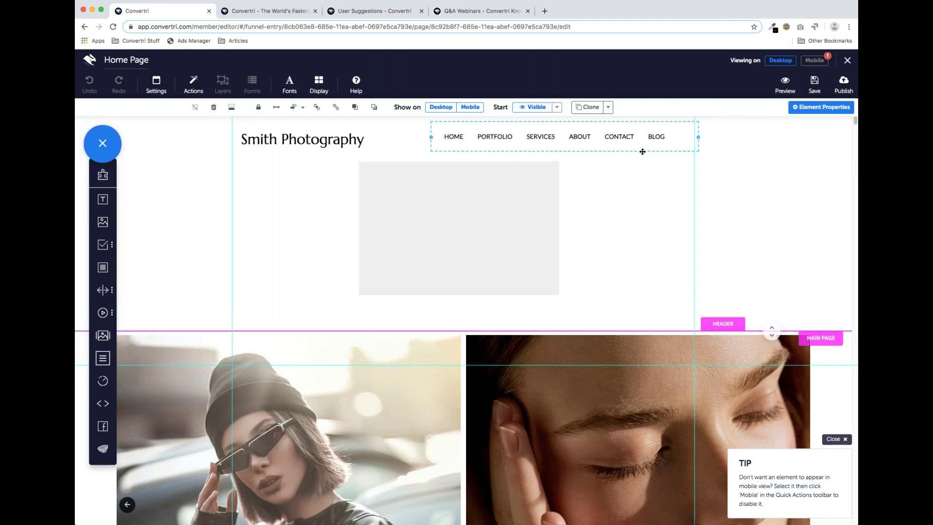
click(821, 107)
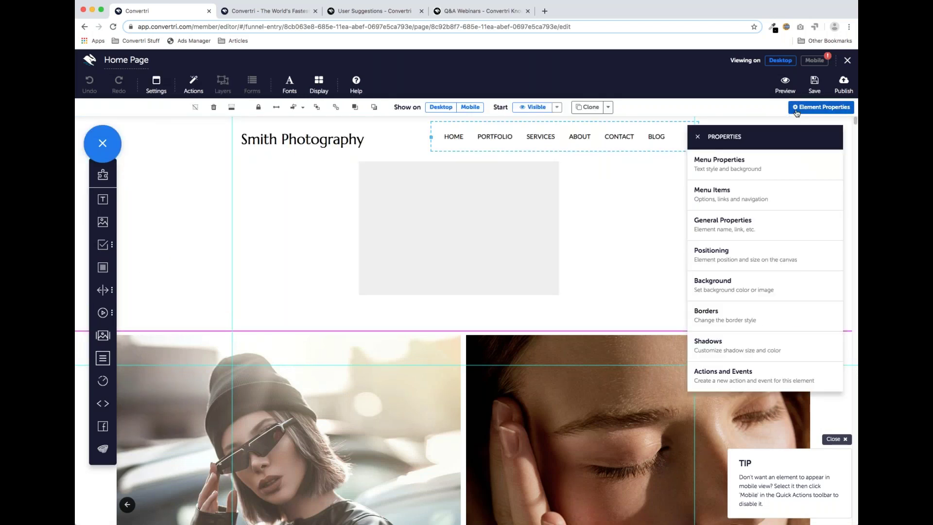
click(728, 202)
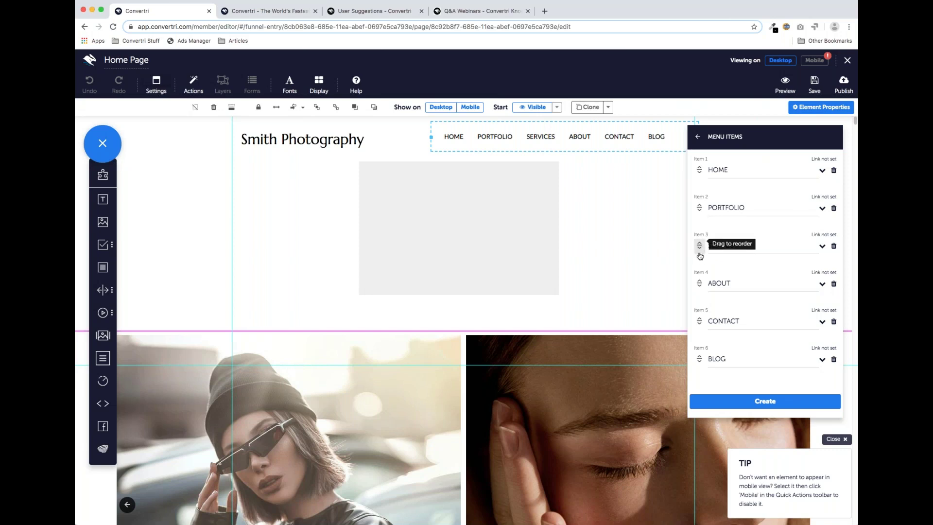
drag(700, 255, 703, 173)
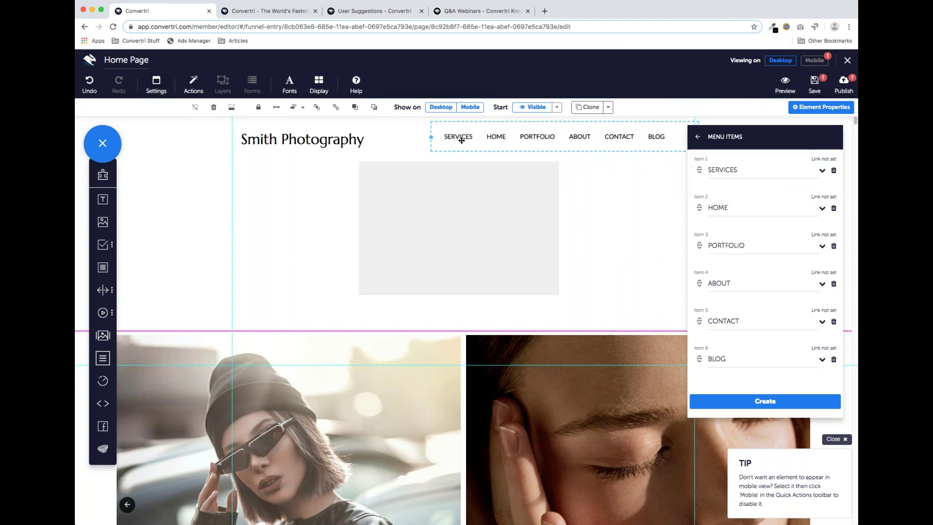
drag(699, 169, 698, 313)
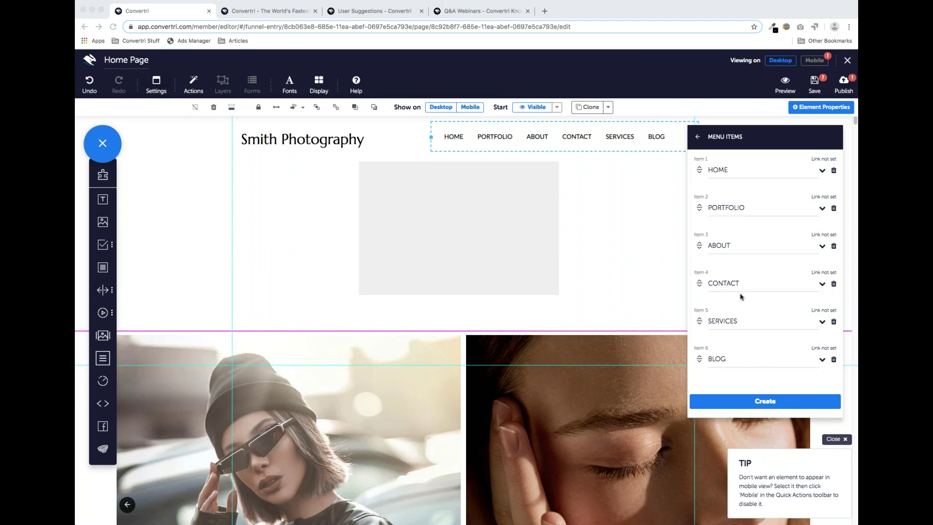
- Reload the help.convertri.com knowledge base in the help tab
click(469, 14)
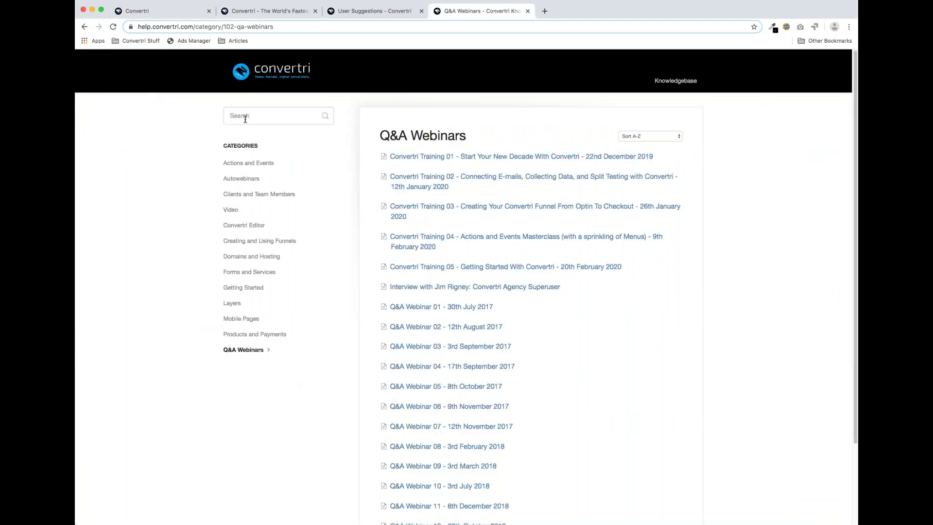
click(272, 81)
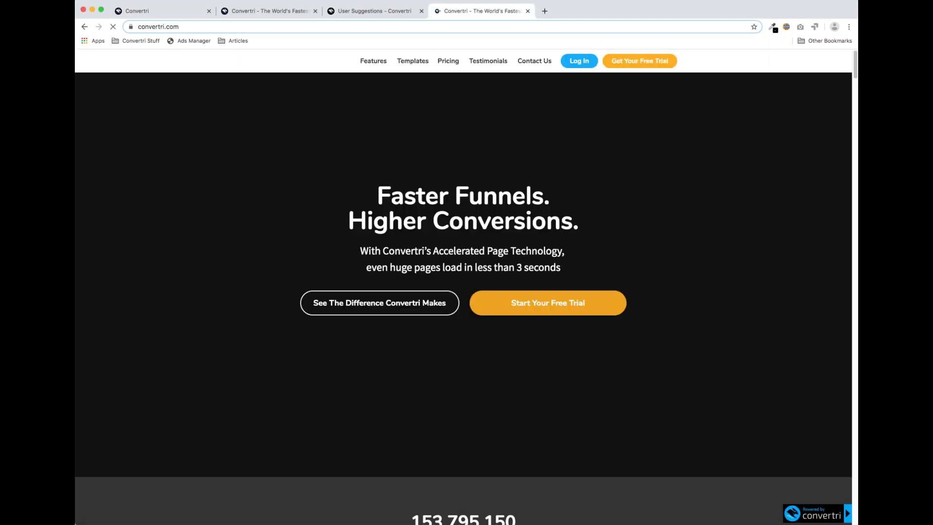
key(super+l)
text(help.convertri.com)
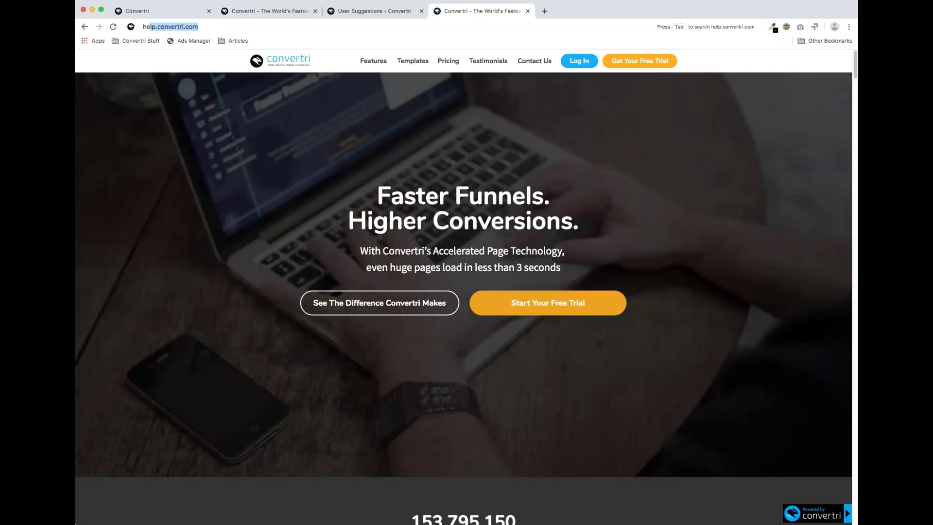
key(Return)
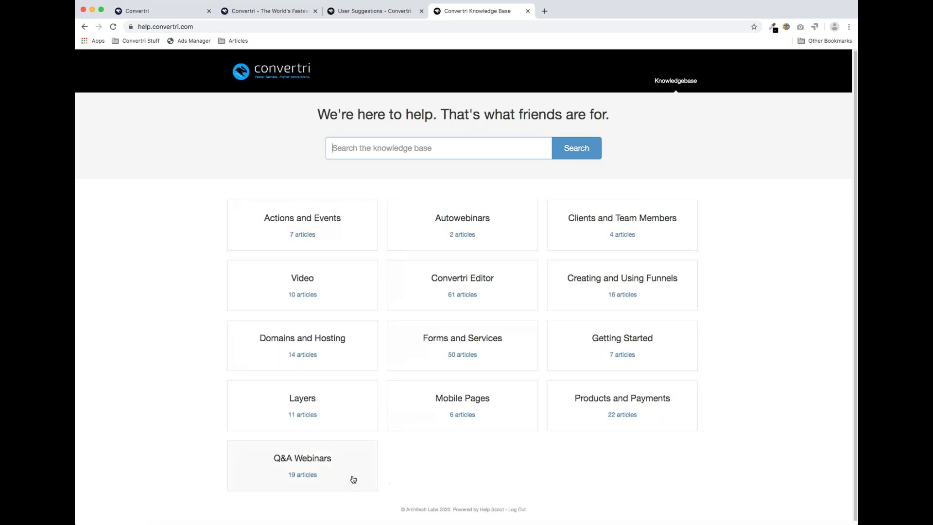
- Open the Q&A Webinars category and scroll its list of recordings
click(312, 470)
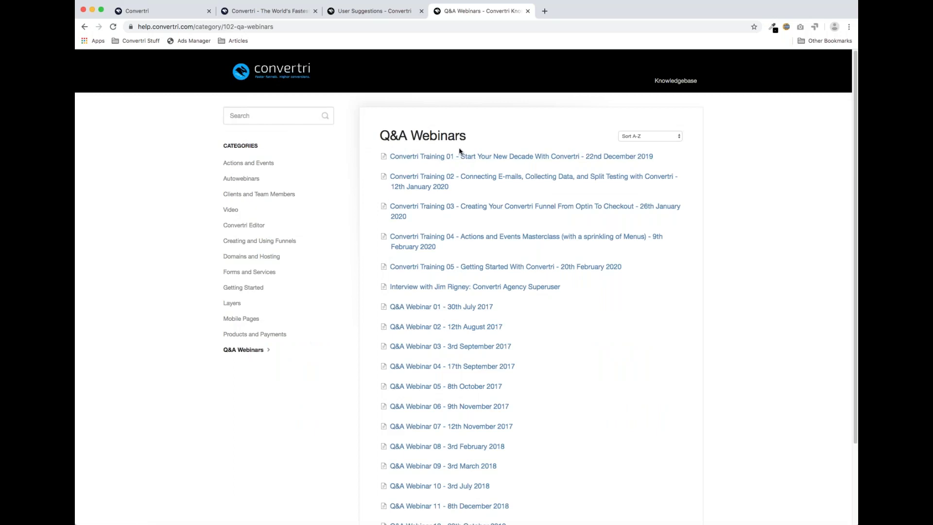
scroll(517, 359, down, 3)
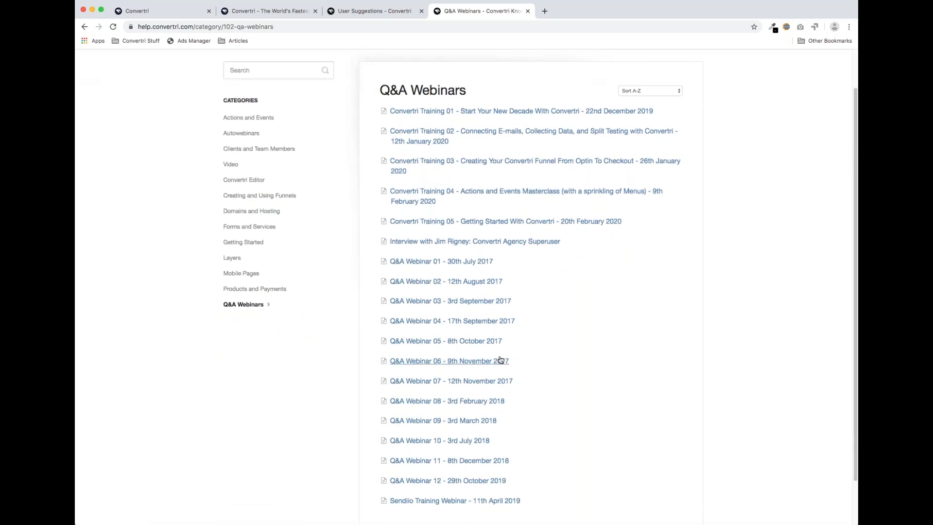
scroll(500, 359, up, 1)
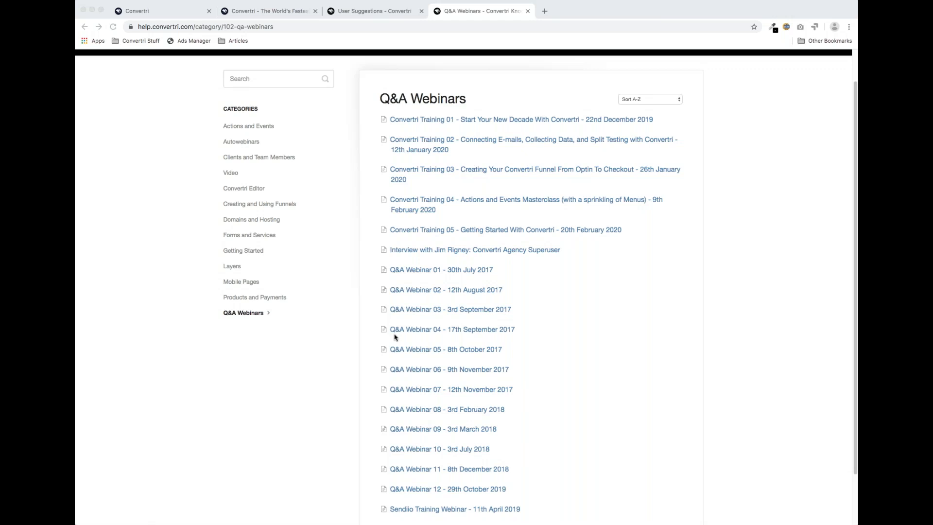
- View the convertri.com homepage, then return to the Home Page editor tab
click(271, 11)
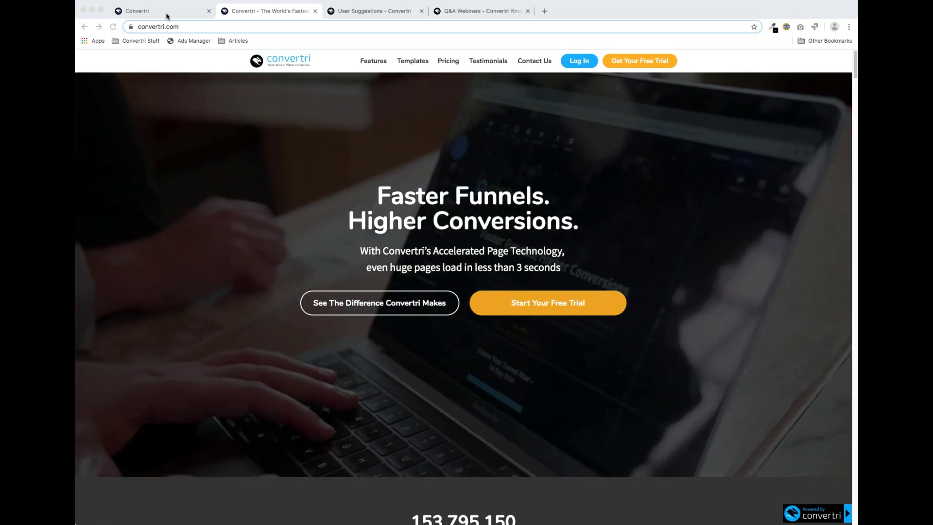
click(166, 16)
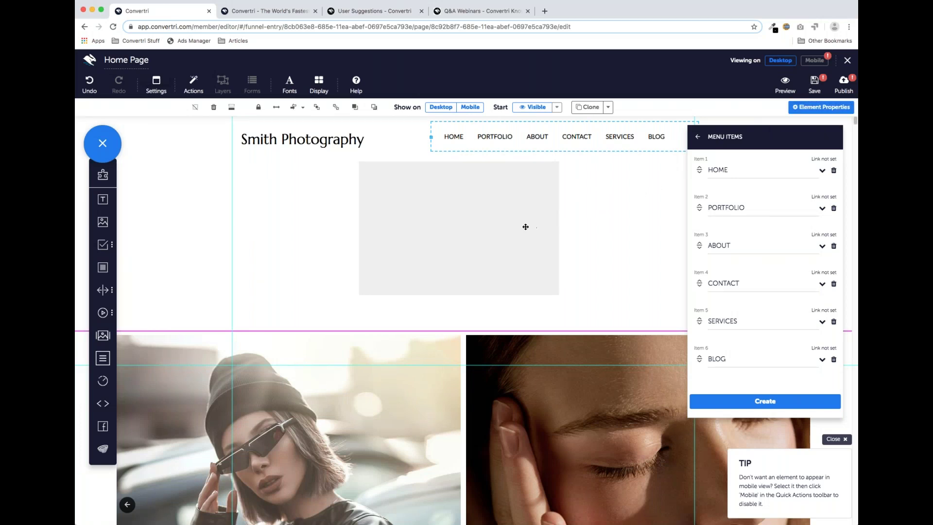
- Scroll down the Photography Site Funnel's pages, showing Home Page and About Page
scroll(521, 224, down, 1)
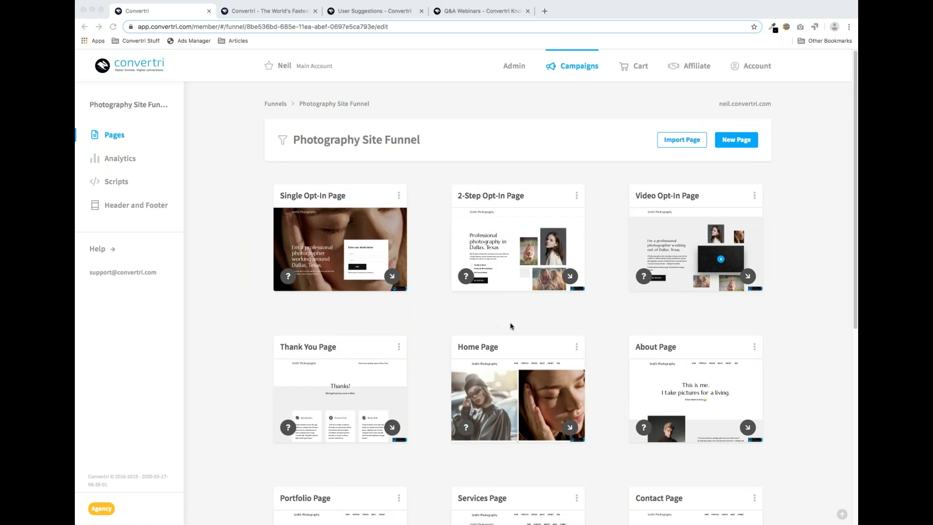
- In the Home Page menu items, move PORTFOLIO to fourth place and BLOG to first
click(517, 397)
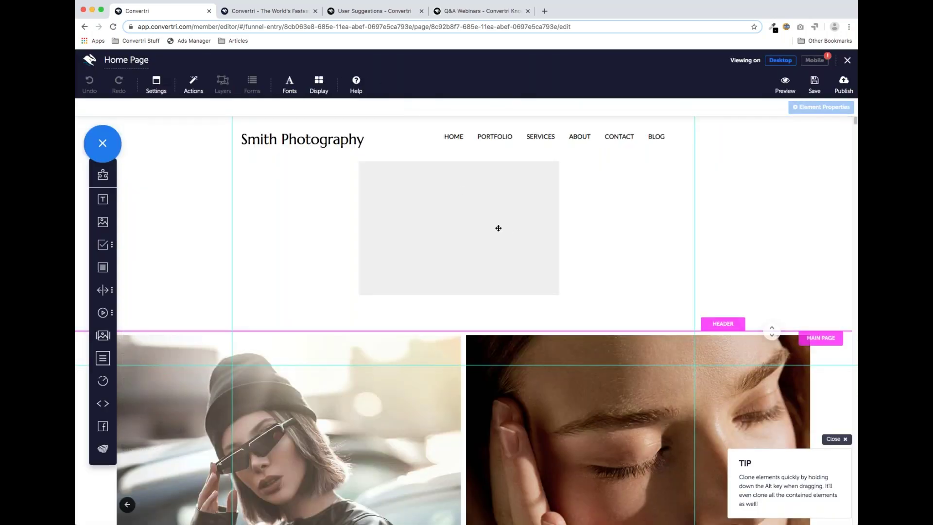
click(487, 142)
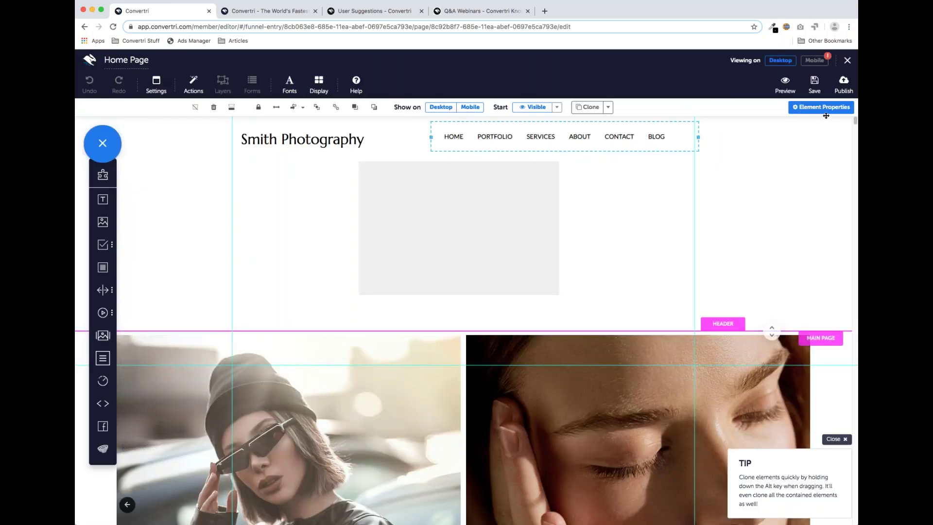
click(802, 108)
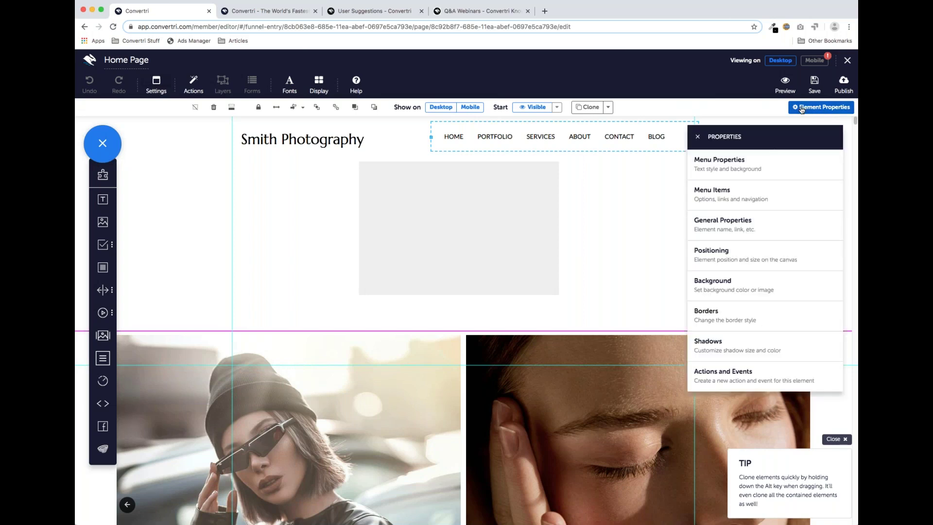
click(722, 199)
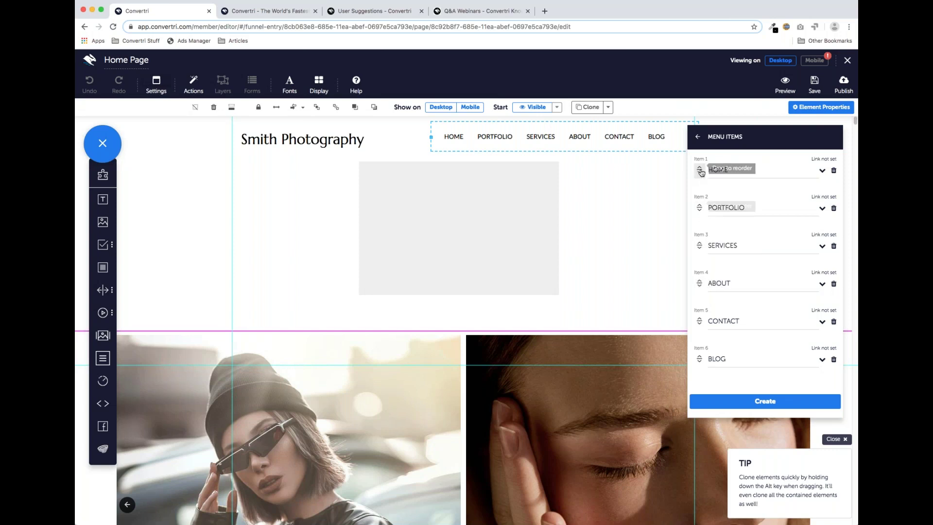
drag(701, 211, 700, 284)
drag(700, 359, 699, 167)
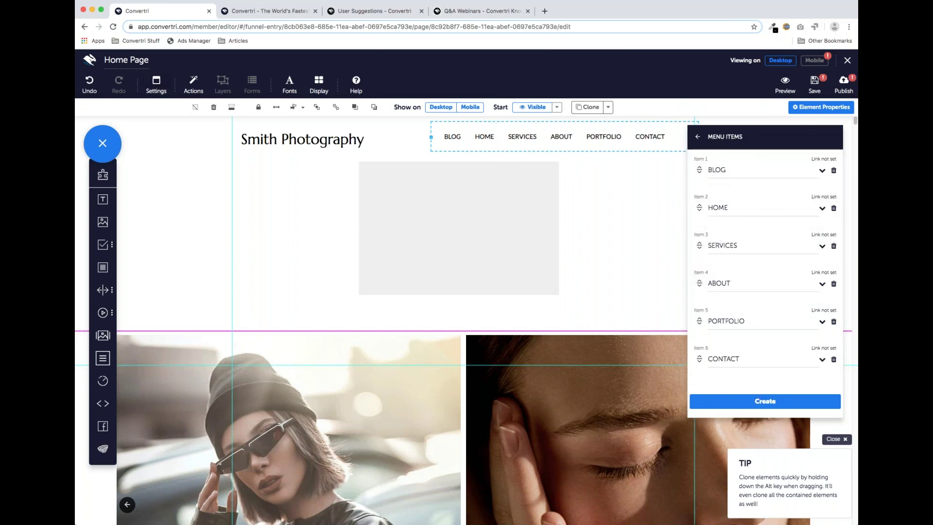
key(super+Tab)
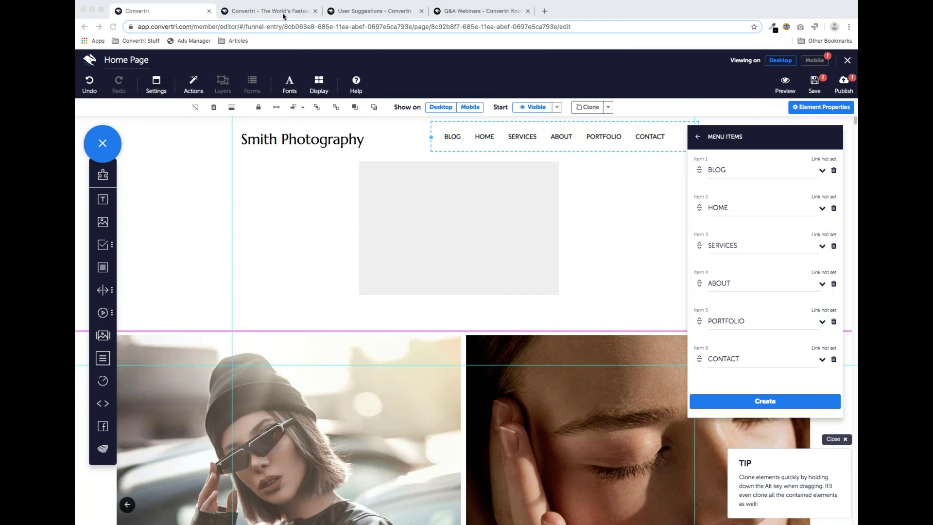
- Look through the Q&A Webinars list in the Convertri Knowledge Base
click(465, 12)
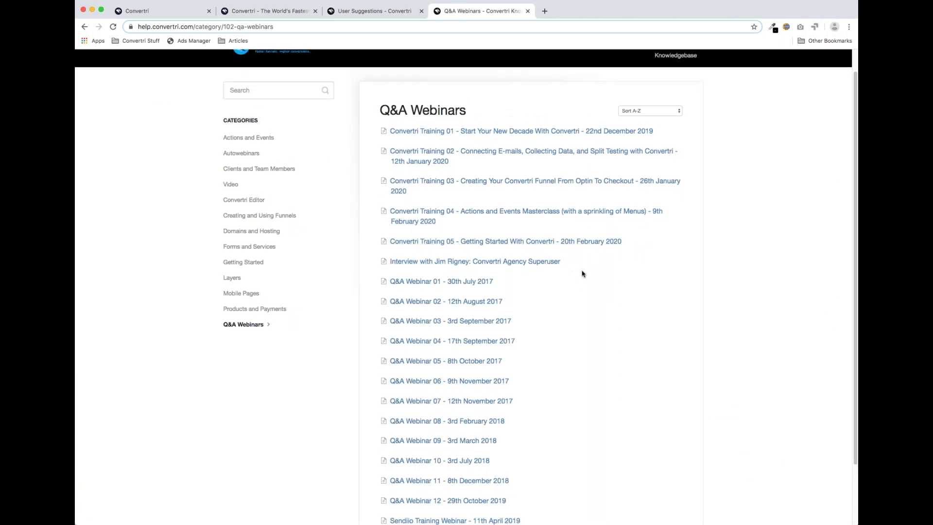
scroll(591, 297, down, 2)
scroll(592, 297, up, 3)
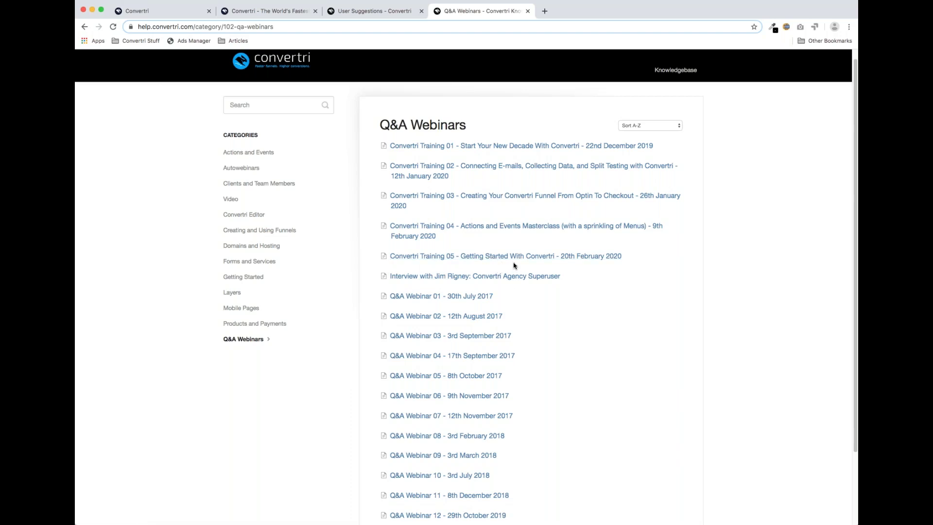
- Load the Convertri Crash Course site at convertricrashcourse.productdyno.com in a new tab
click(545, 13)
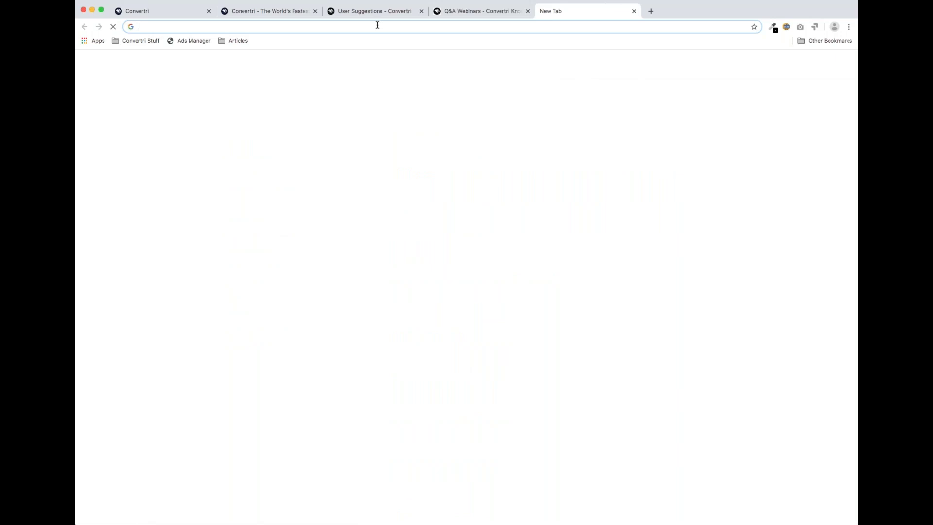
text(conver)
key(Down)
key(Down)
key(Return)
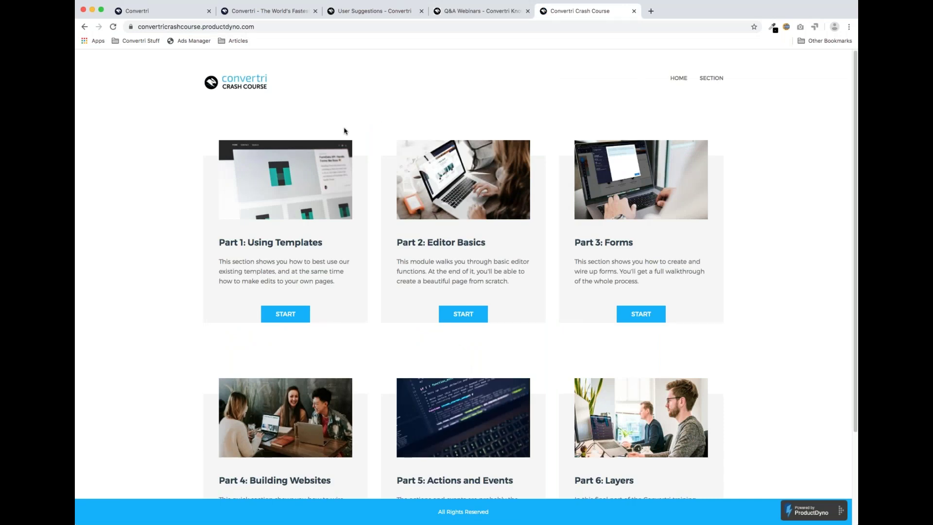
scroll(344, 131, down, 3)
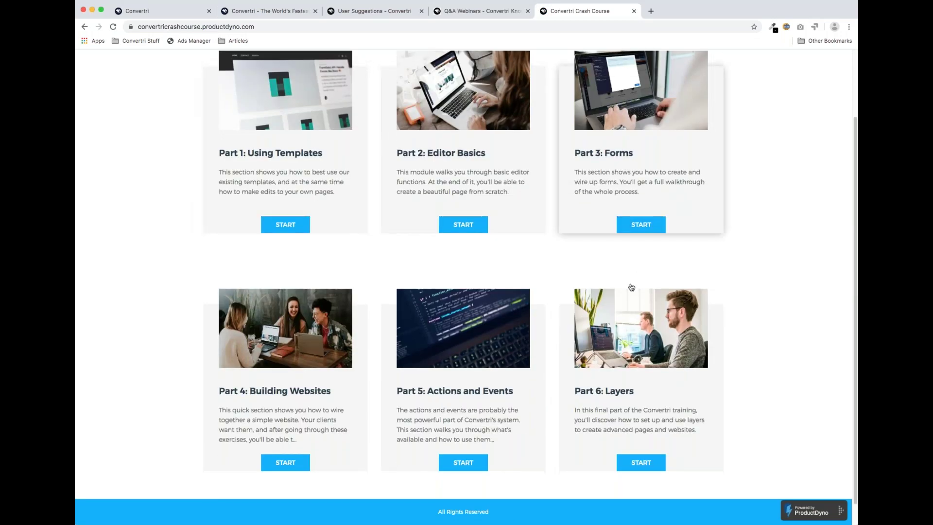
scroll(389, 296, up, 3)
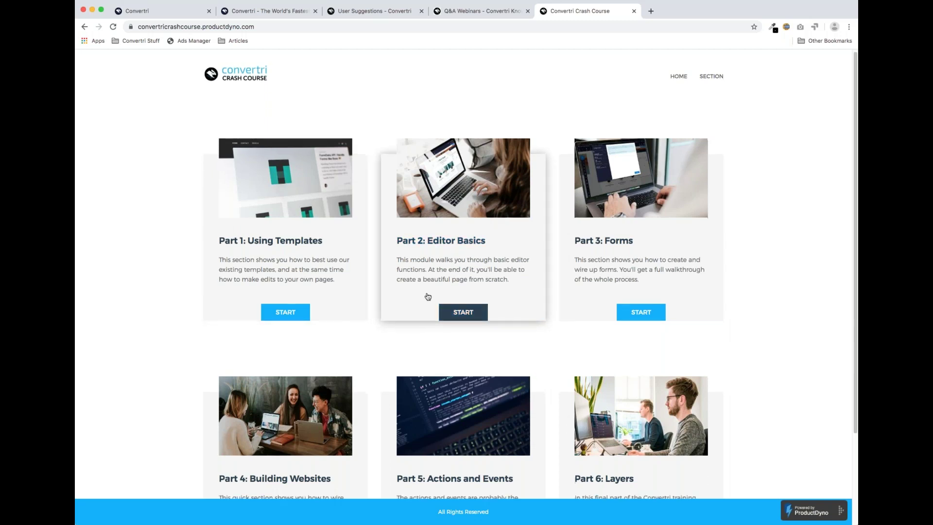
scroll(428, 296, down, 1)
- Start the Part 2: Editor Basics lesson and download its Walkthrough PDF
click(465, 302)
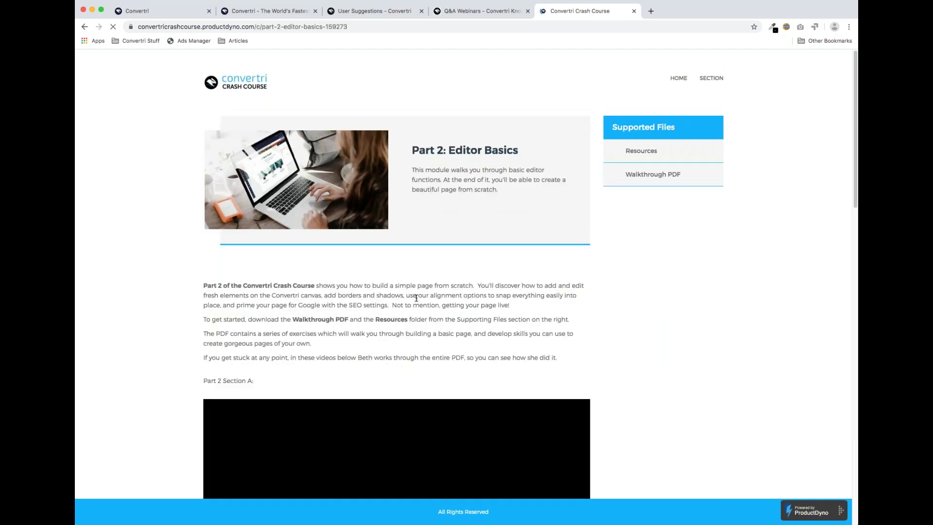
scroll(411, 286, down, 4)
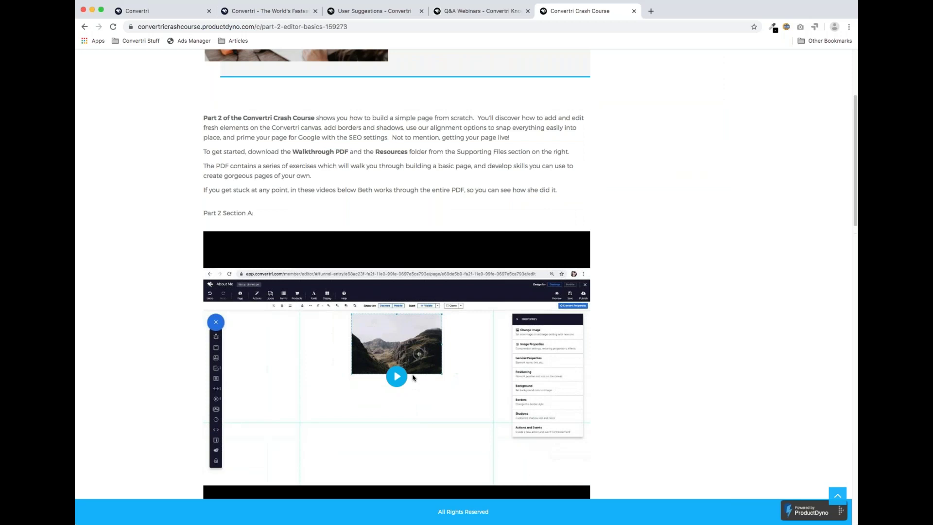
scroll(424, 369, down, 5)
scroll(424, 368, down, 7)
scroll(424, 369, up, 20)
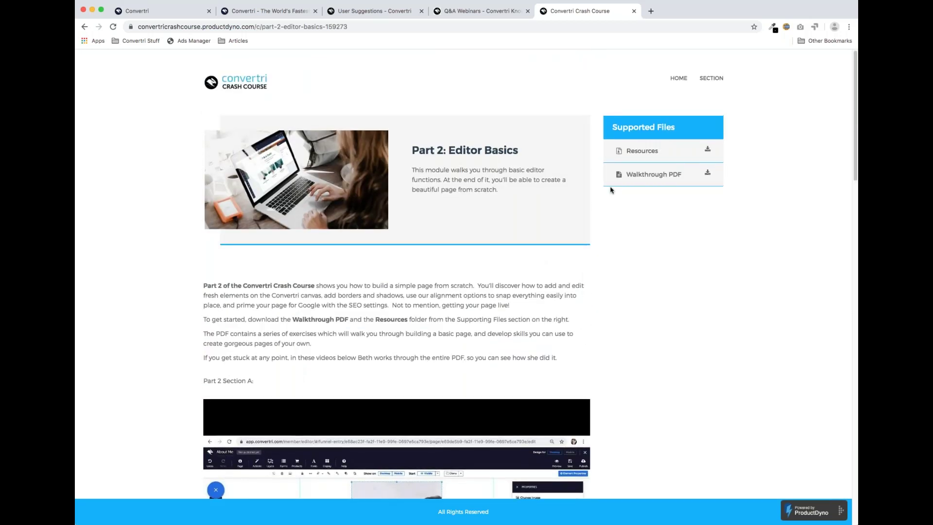
click(653, 180)
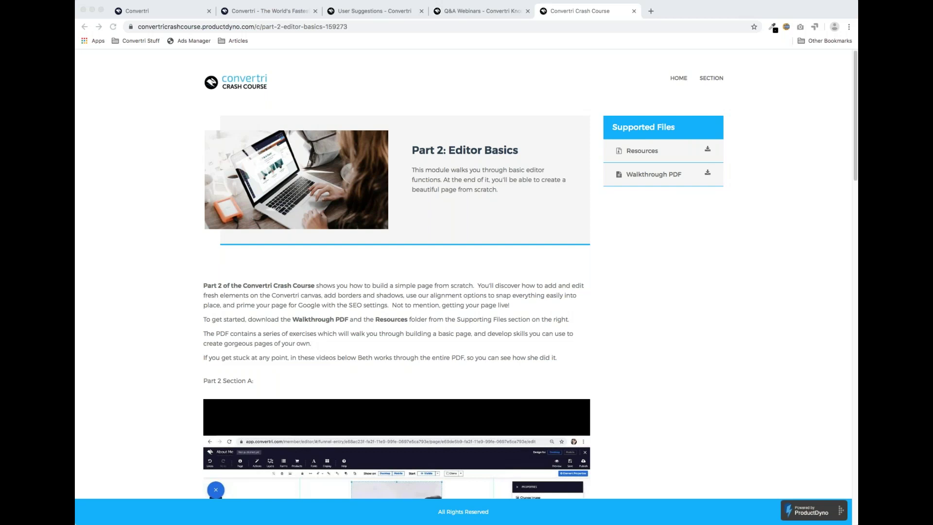
- Return to the Home Page editor showing the menu items BLOG, HOME, SERVICES, ABOUT, PORTFOLIO, CONTACT
click(136, 12)
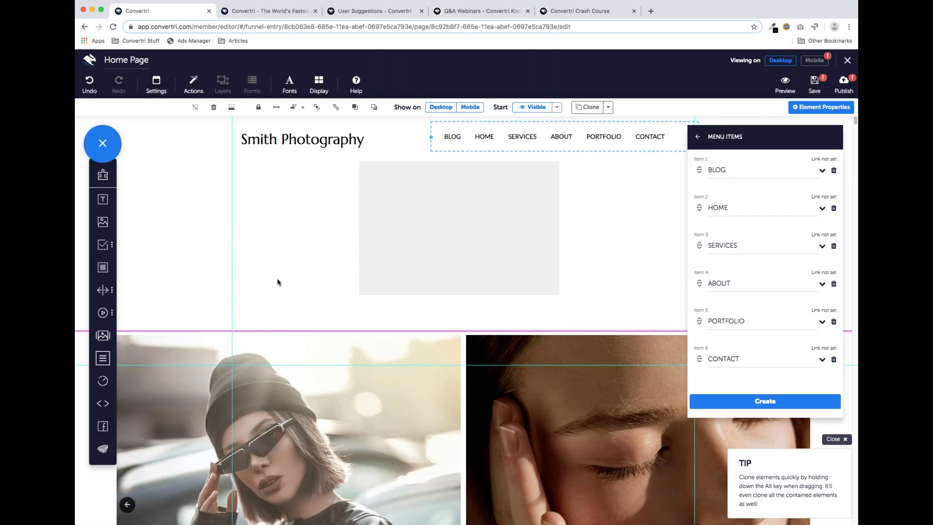
mouse_move(324, 406)
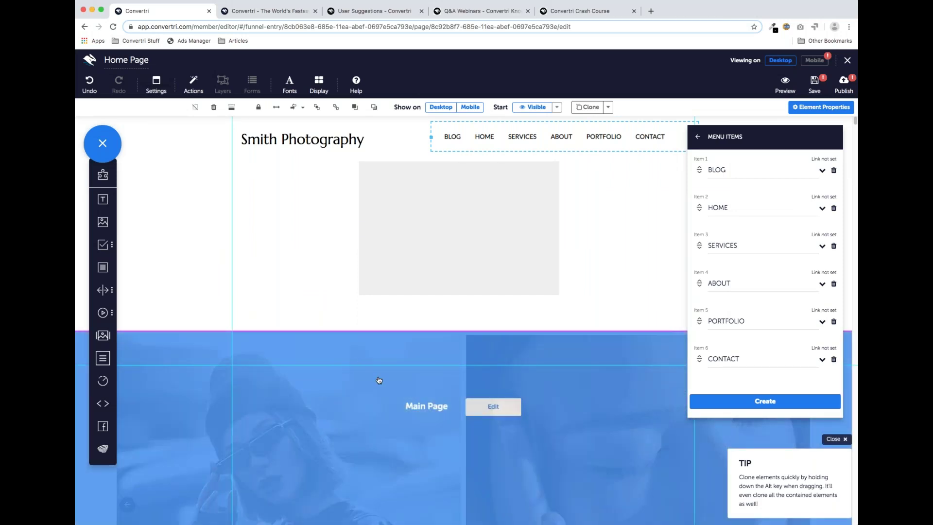
scroll(379, 380, down, 5)
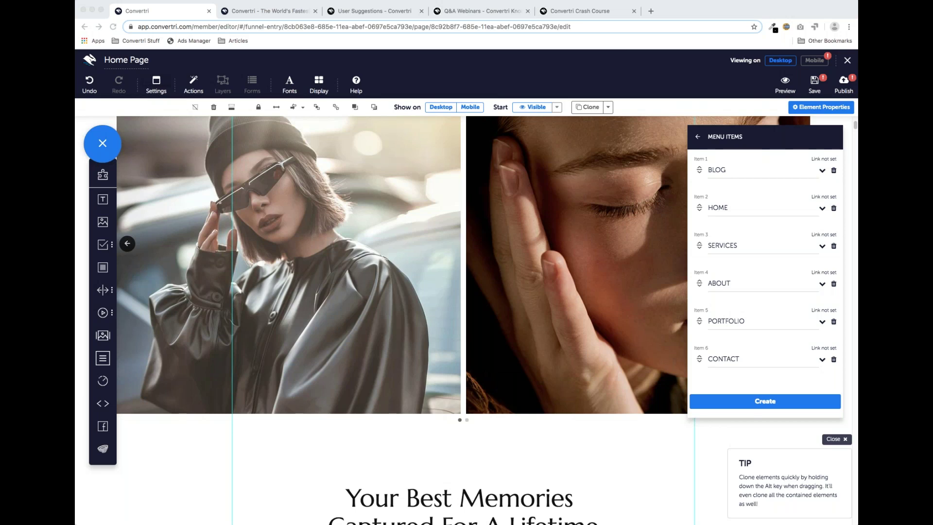
- Close the Home Page editor and look over the Photography Site Funnel pages
click(541, 298)
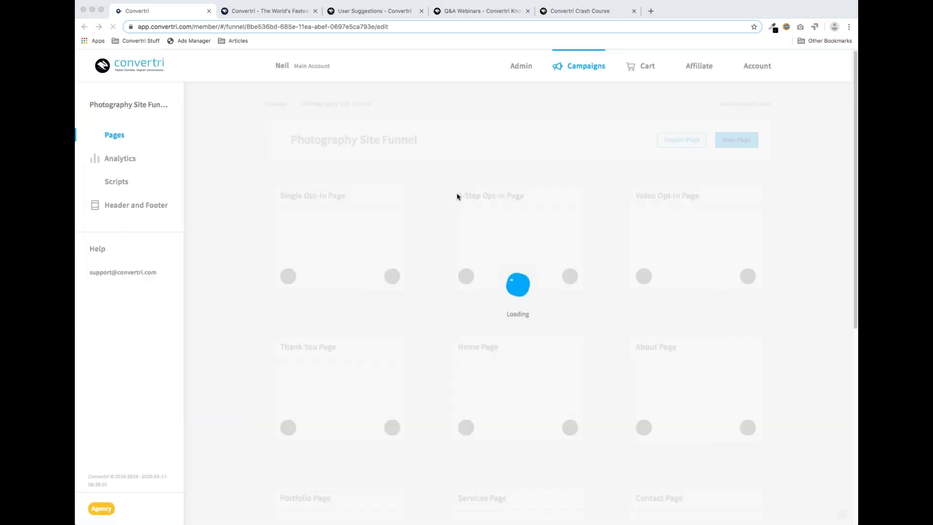
scroll(438, 219, down, 7)
scroll(437, 221, up, 3)
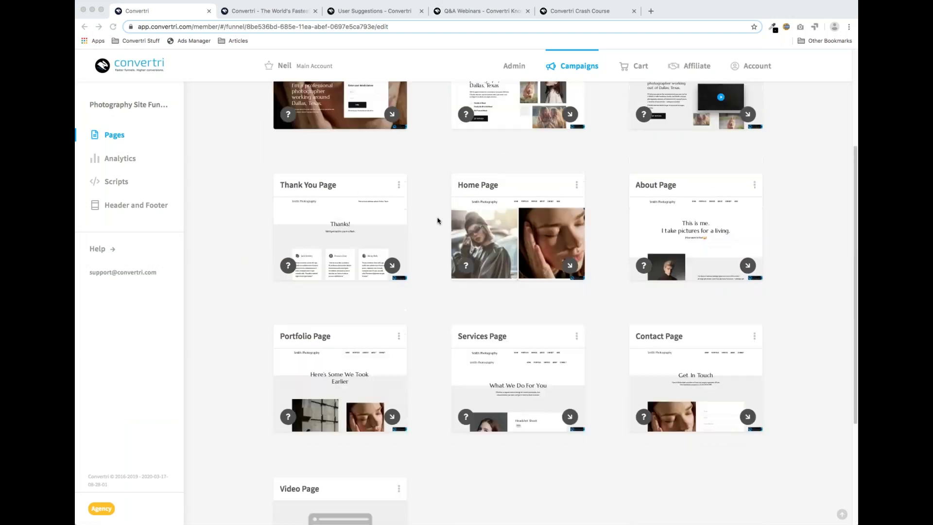
scroll(437, 221, up, 3)
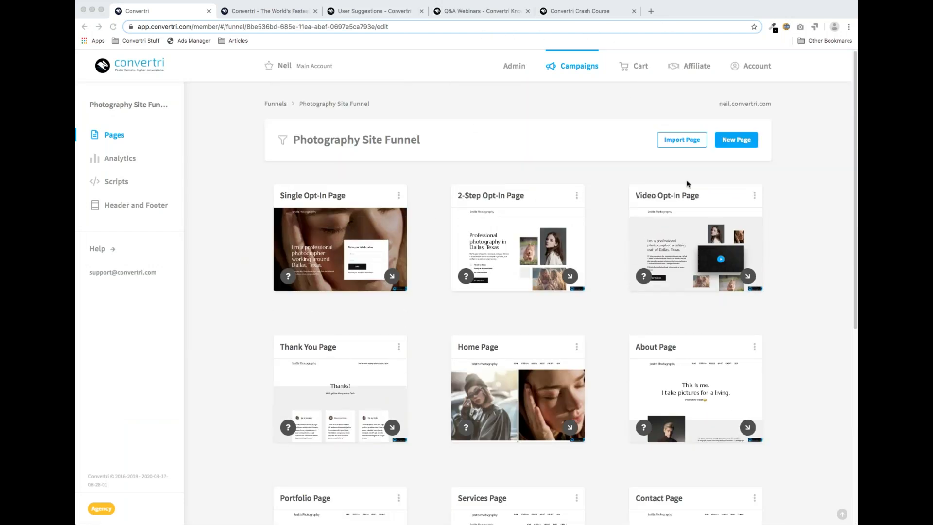
- Open and dismiss the Import Page window, then start a blank browser tab
click(681, 140)
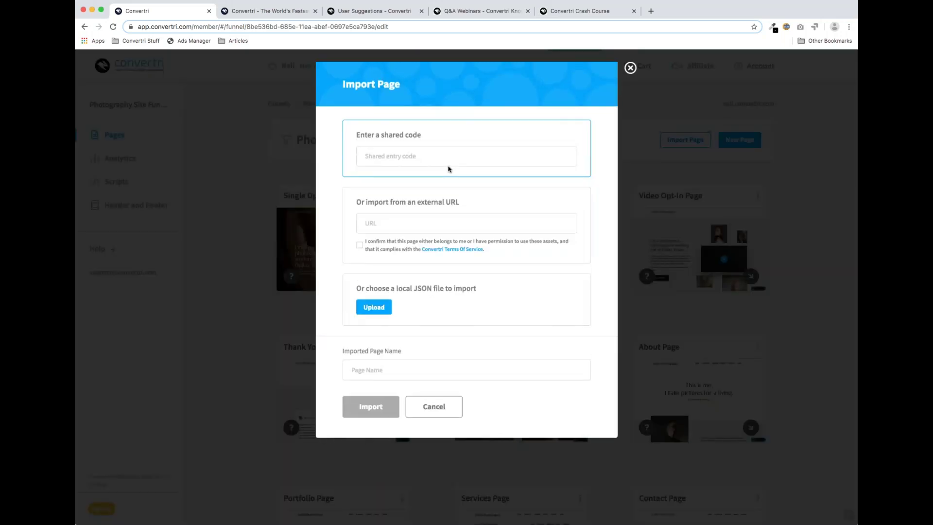
click(630, 69)
click(652, 10)
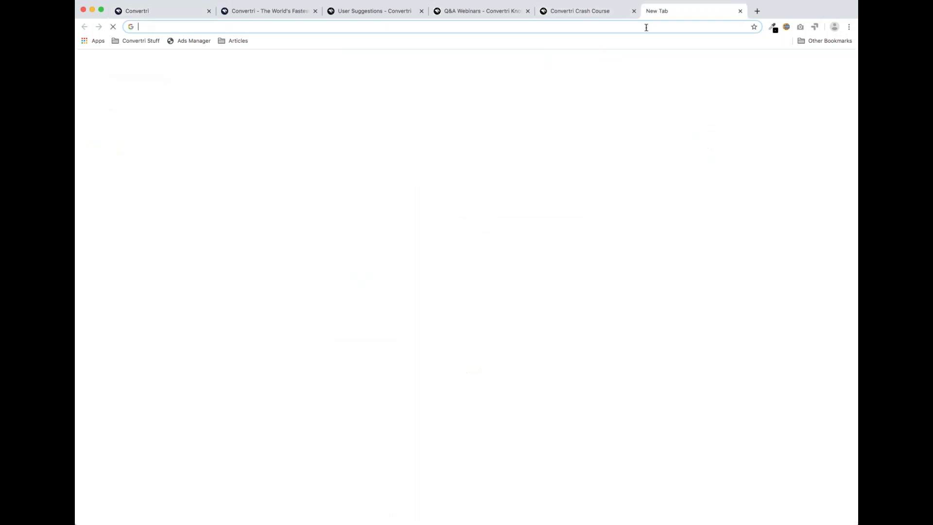
- Load thrivethemes.com, look through it, and select its address before returning to Convertri
text(thrivethe)
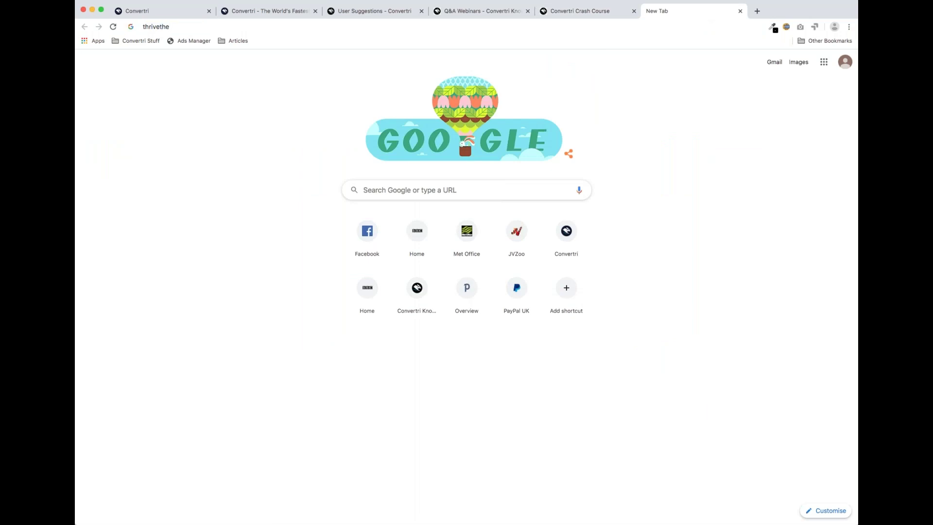
text(mes.com)
key(Return)
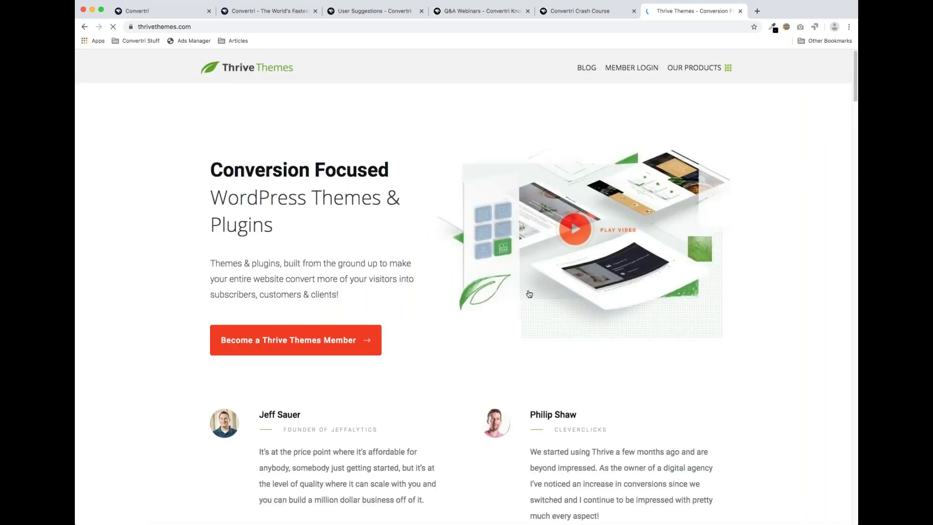
scroll(433, 287, down, 20)
scroll(464, 286, down, 3)
scroll(464, 287, up, 20)
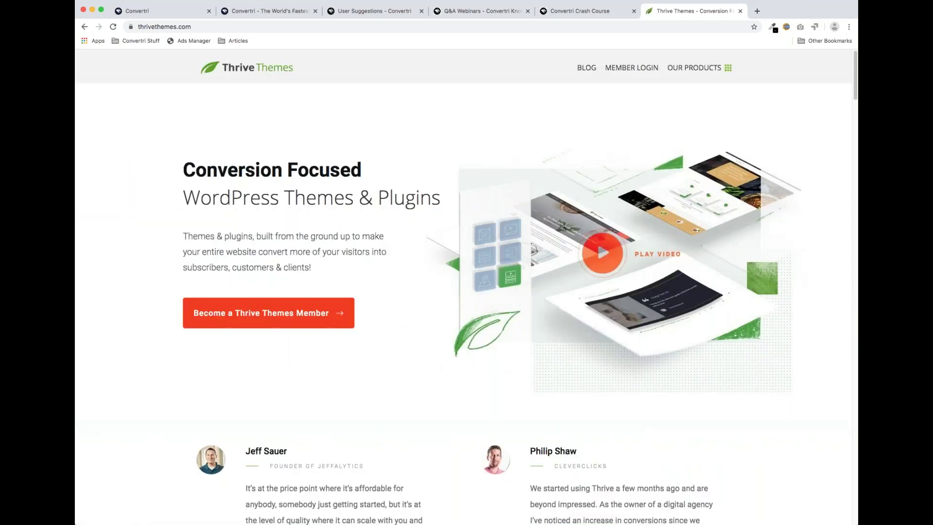
scroll(517, 261, down, 20)
scroll(466, 286, down, 10)
scroll(466, 287, up, 20)
click(256, 27)
key(super+c)
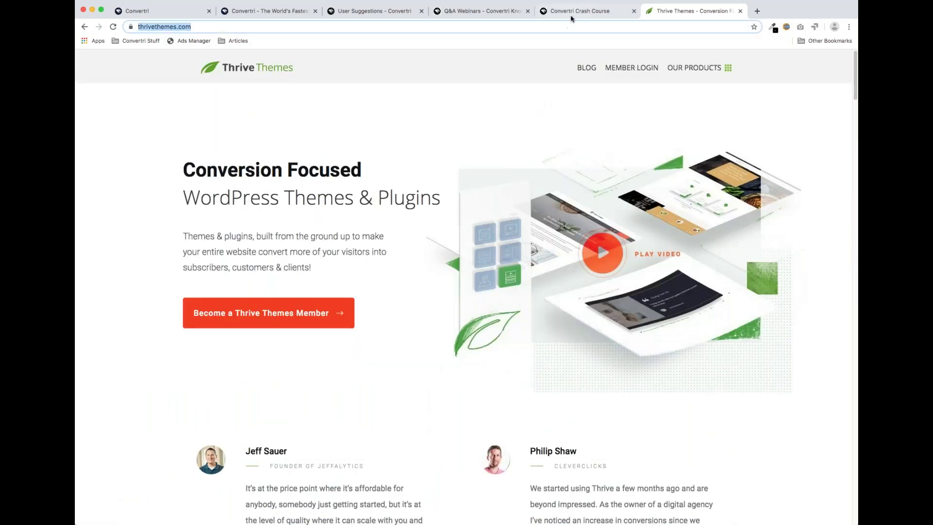
click(189, 12)
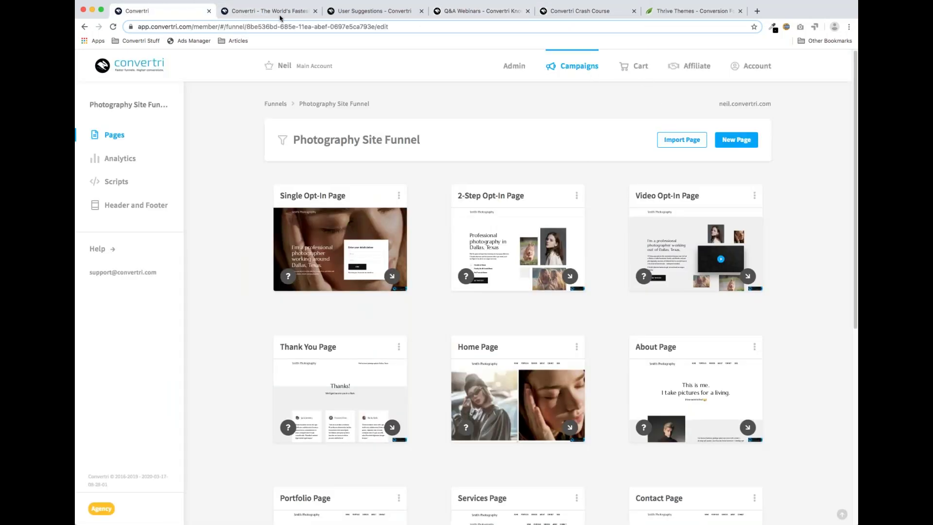
- Check the Thrive Themes tab, then come back to the Photography Site Funnel page grid
click(670, 12)
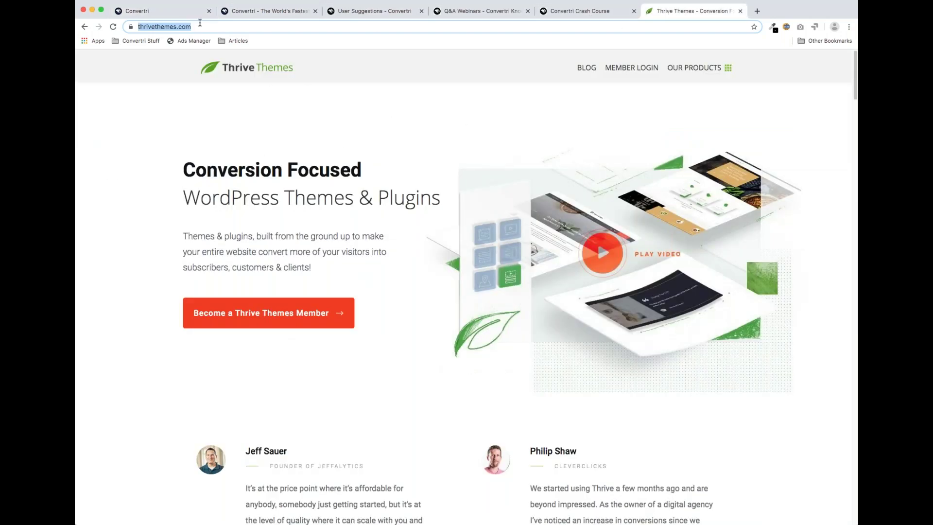
click(163, 16)
scroll(525, 169, down, 1)
scroll(525, 168, up, 1)
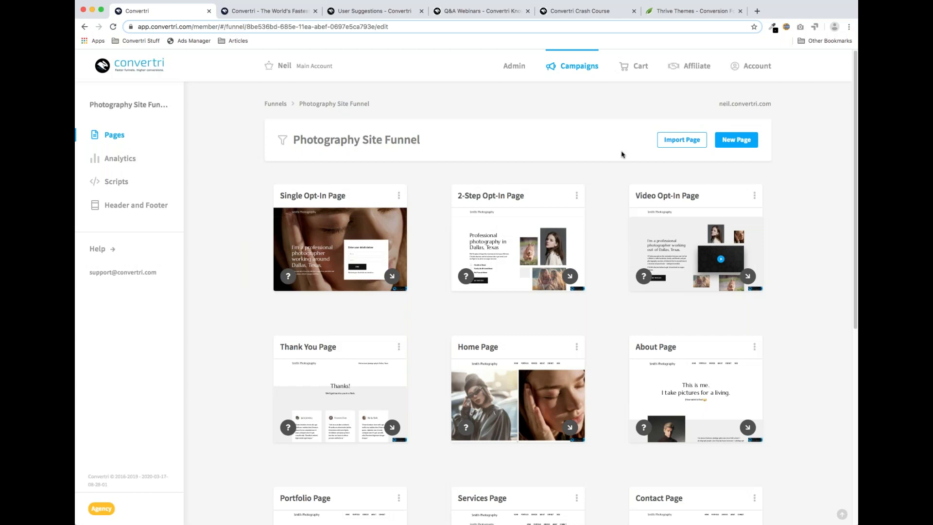
scroll(681, 144, down, 1)
- Import the thrivethemes.com URL as a new page named Thrive, confirming asset permission
click(680, 138)
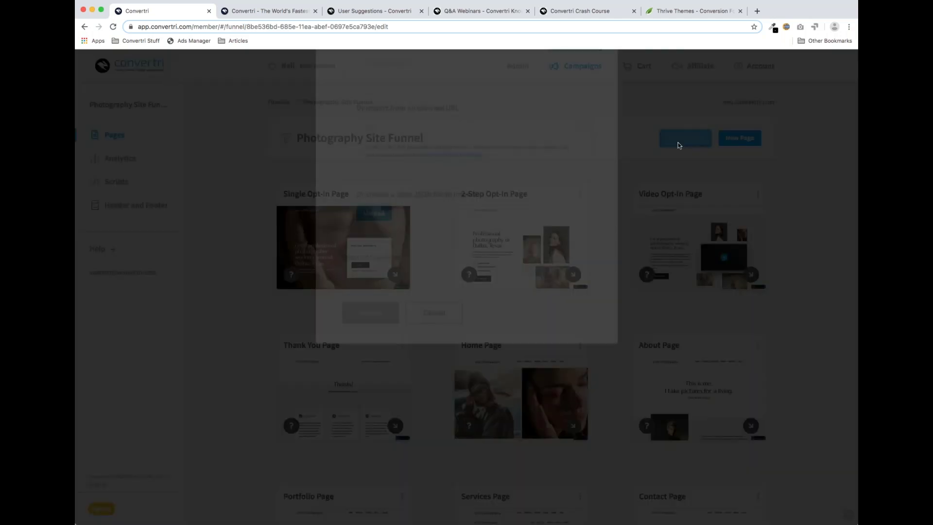
click(396, 222)
key(super+v)
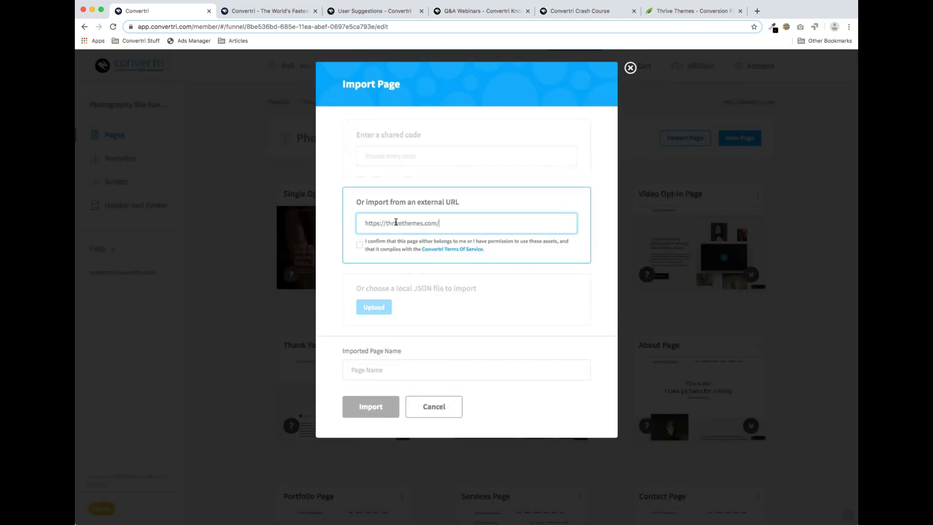
click(359, 245)
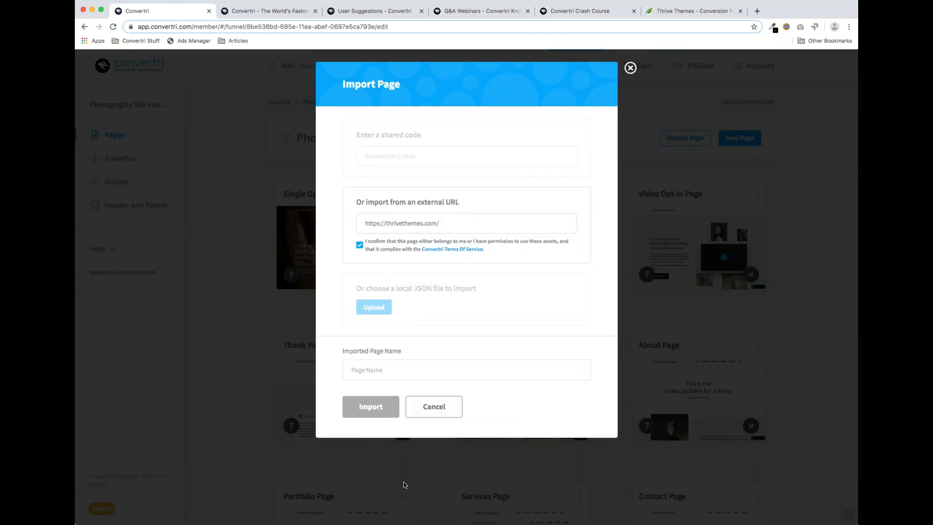
click(374, 370)
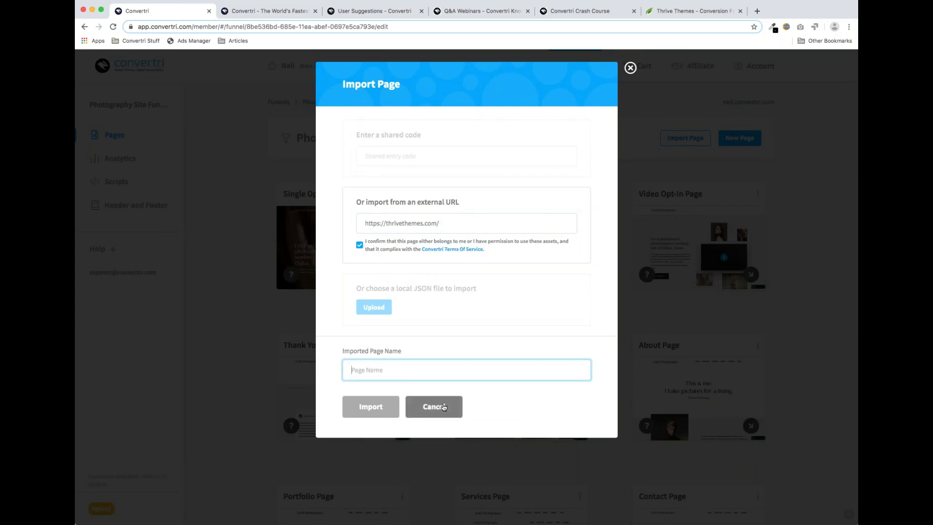
text(Thrive)
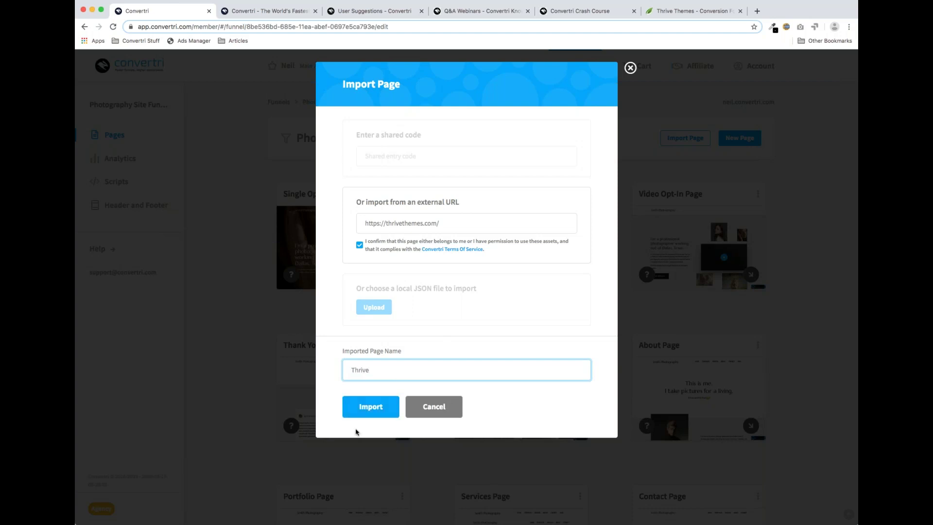
click(368, 408)
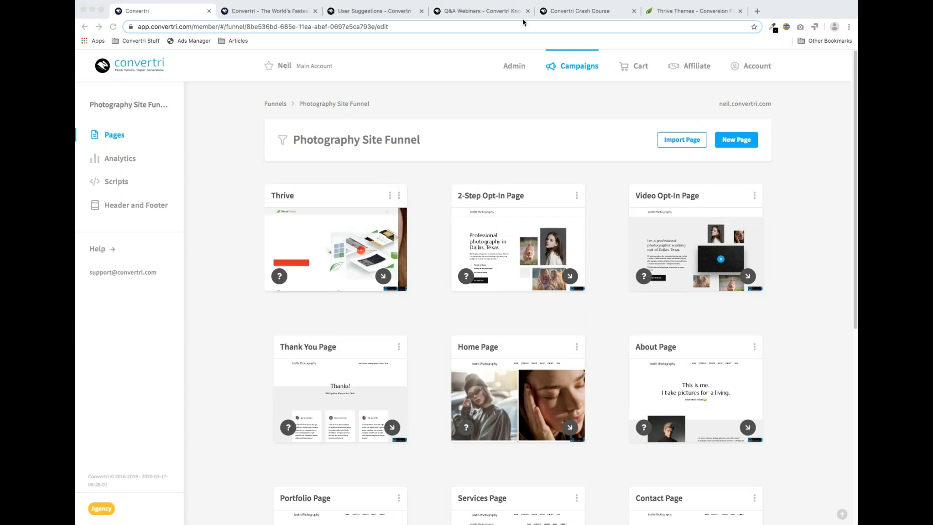
- Go to the Crash Course home page listing Part 1 through Part 6 and select its address
click(582, 12)
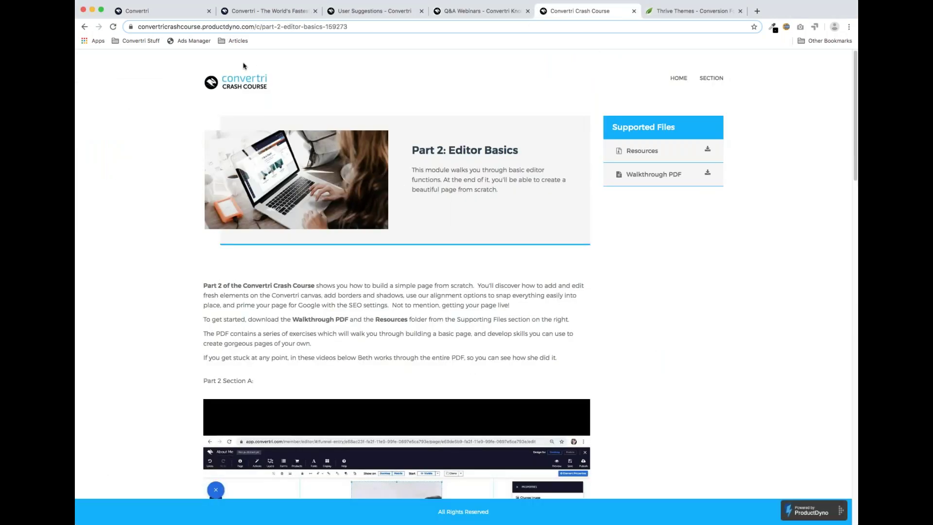
click(238, 83)
click(257, 29)
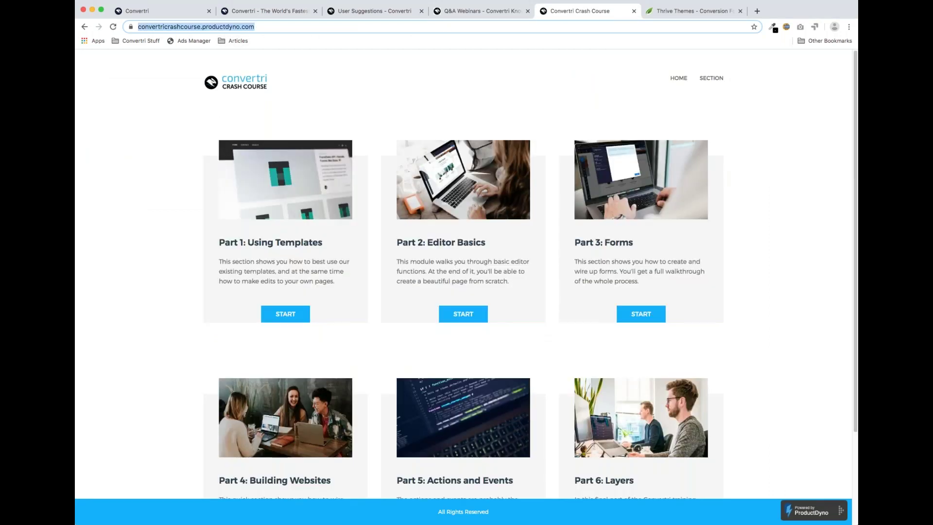
key(super+Tab)
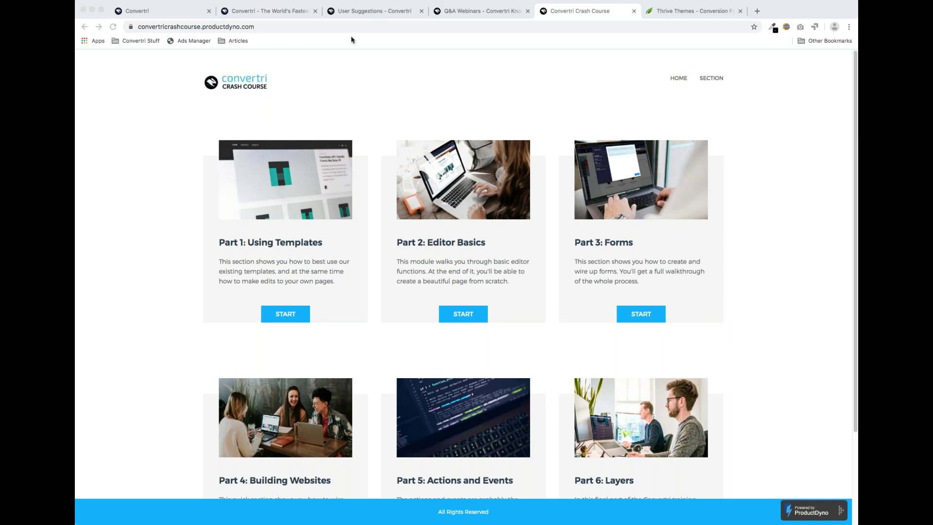
- Open the imported Thrive page in the Convertri editor and scroll through its content
click(254, 10)
click(166, 11)
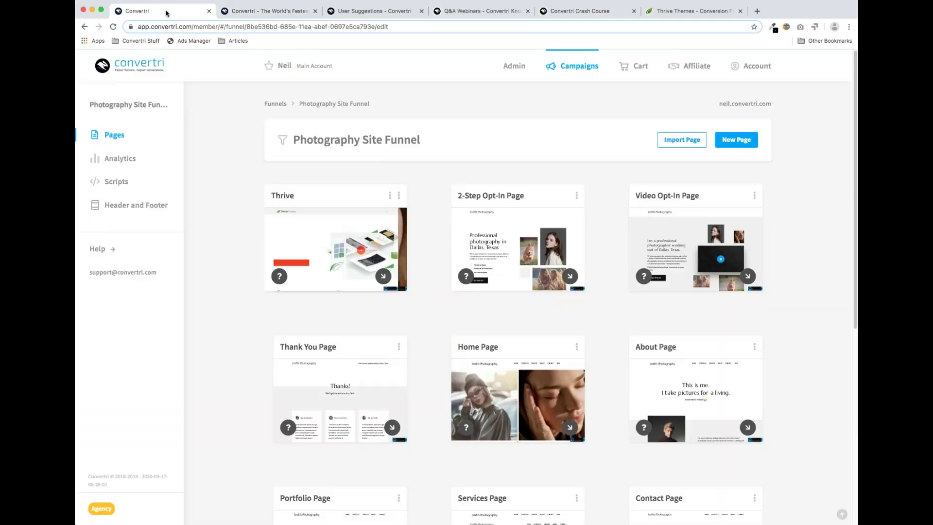
scroll(431, 311, down, 1)
drag(331, 172, 515, 369)
click(519, 407)
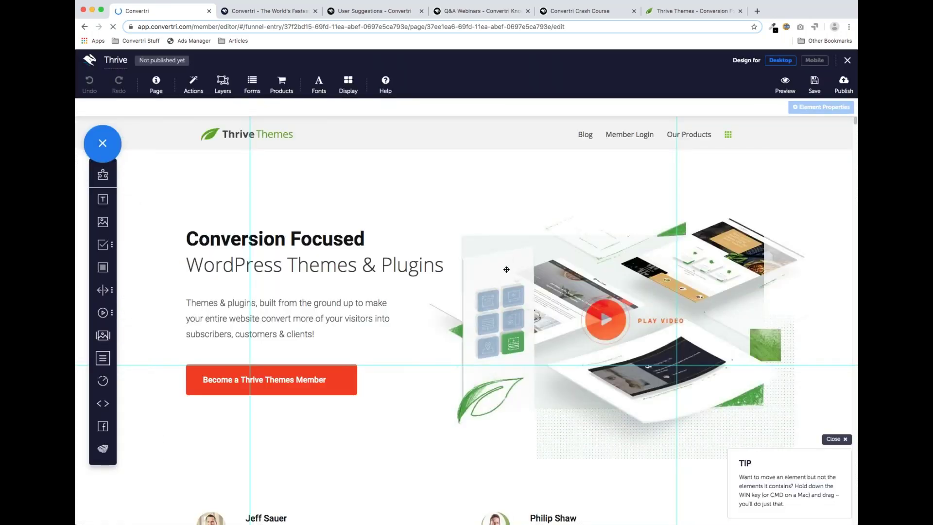
scroll(464, 316, down, 8)
scroll(464, 321, down, 10)
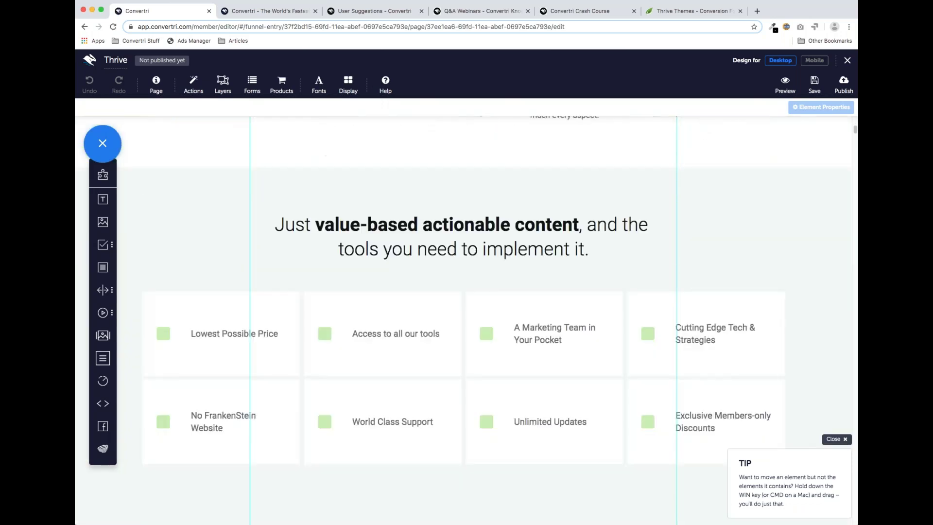
- Scroll the live thrivethemes.com page to the footer and back, then return to the editor
click(669, 11)
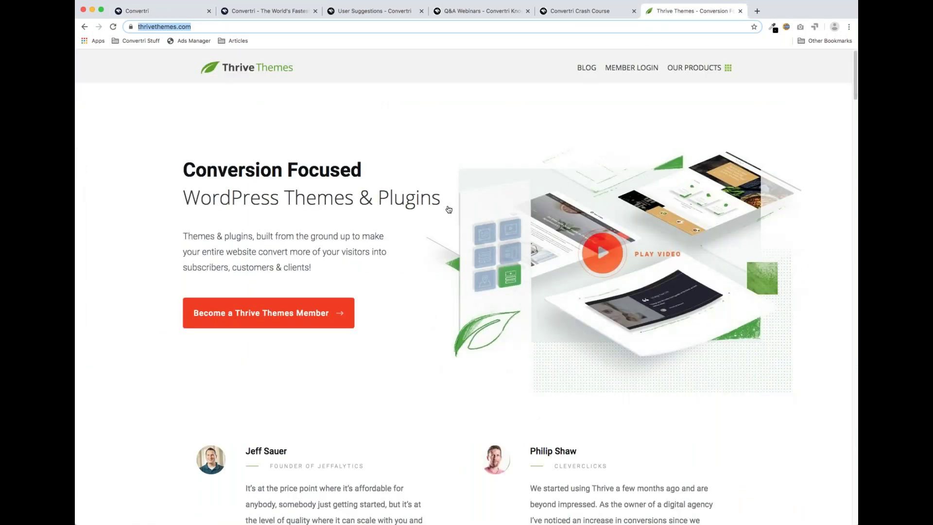
scroll(448, 212, down, 4)
scroll(448, 212, down, 20)
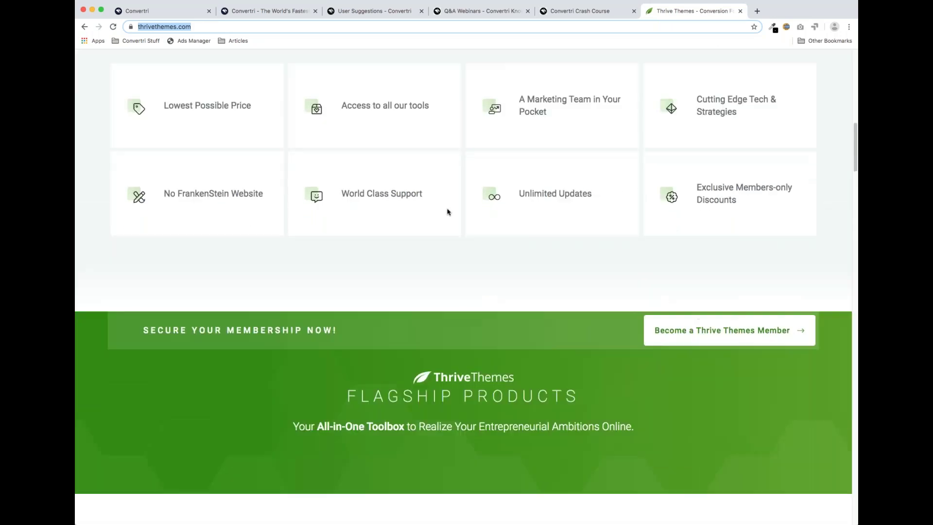
scroll(447, 215, down, 15)
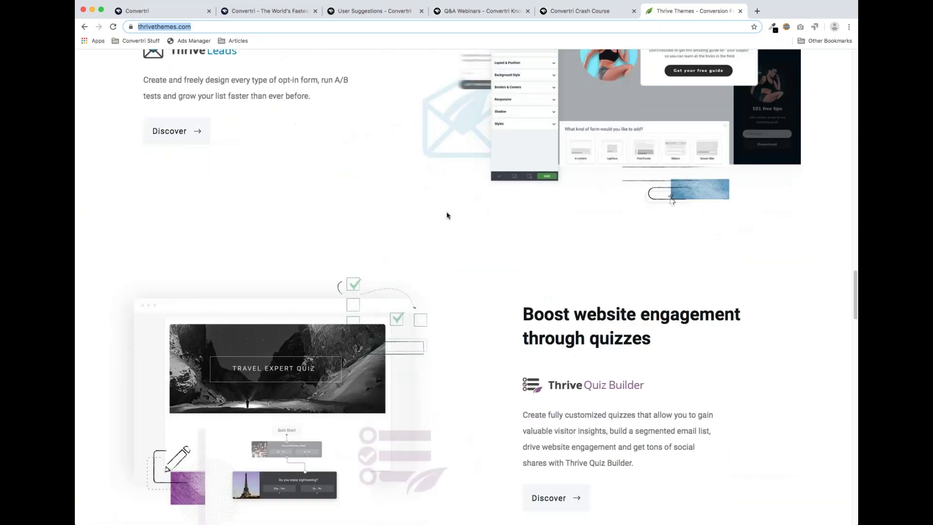
scroll(448, 220, down, 15)
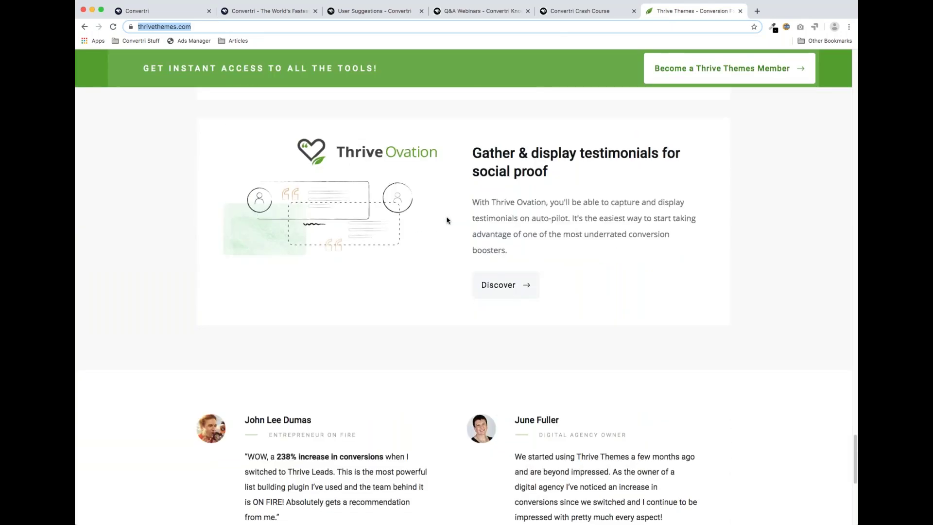
scroll(446, 219, up, 20)
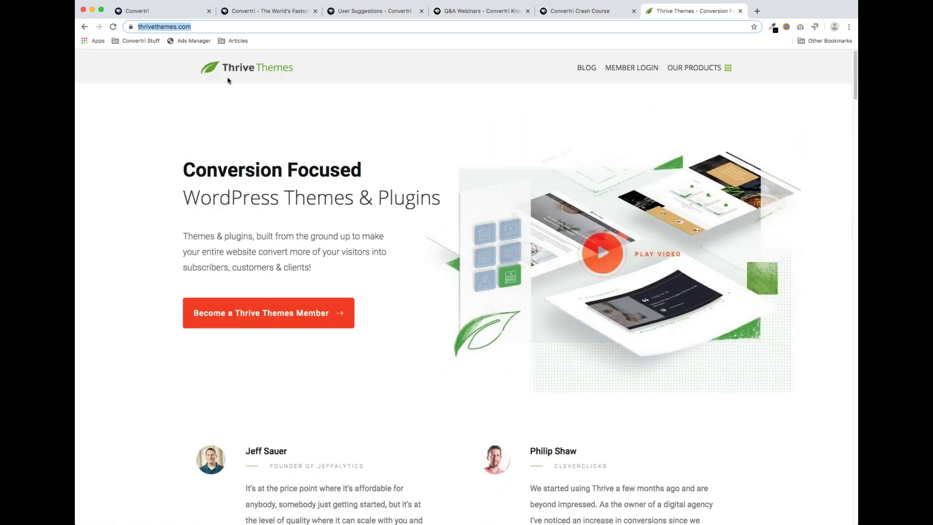
click(180, 14)
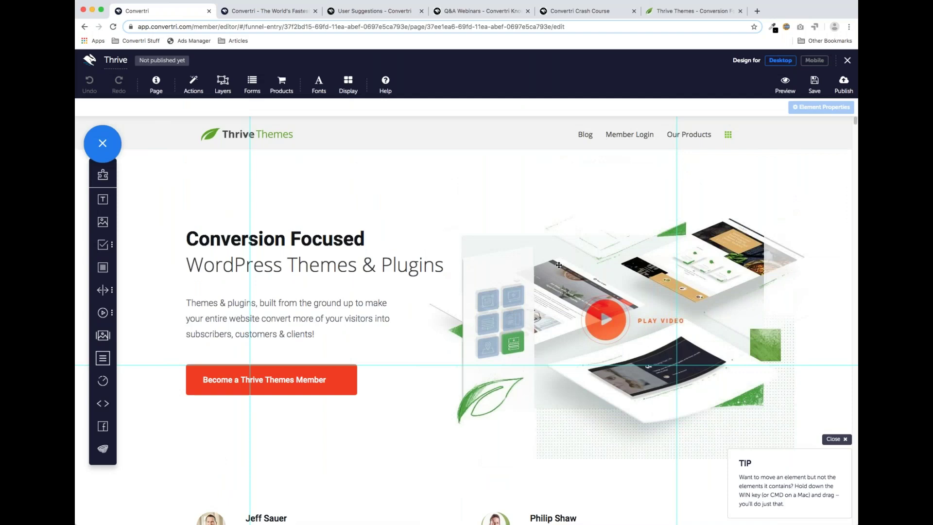
- Scroll to the footer and open Background settings for the section near it
scroll(559, 265, down, 15)
scroll(672, 509, down, 20)
scroll(672, 508, down, 15)
scroll(464, 321, down, 15)
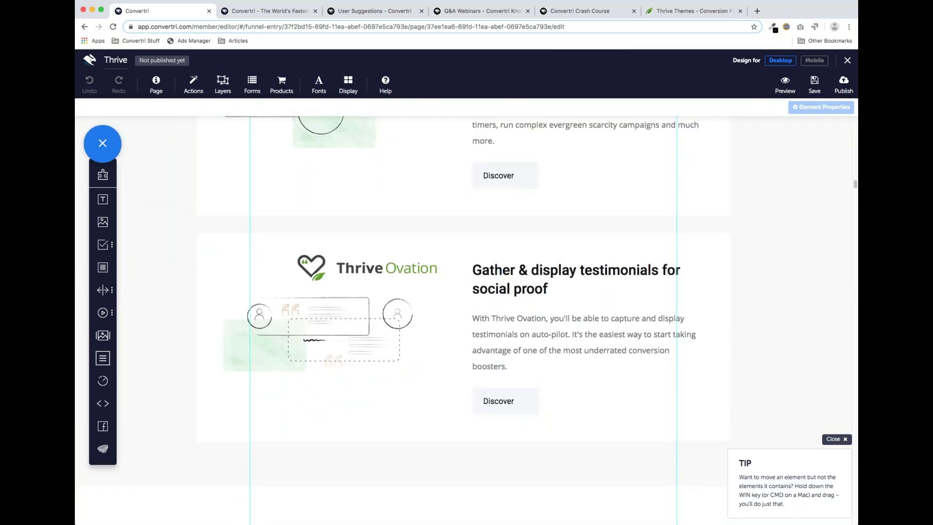
scroll(552, 278, down, 10)
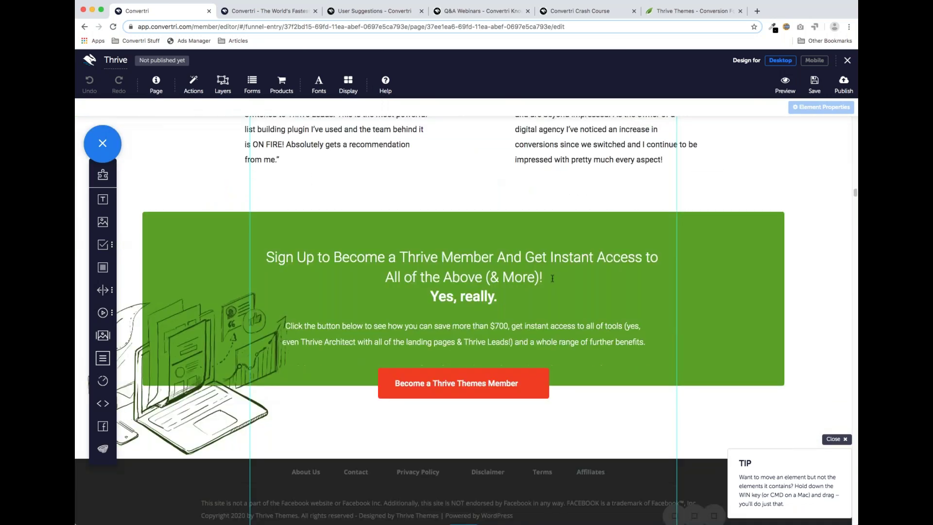
scroll(553, 278, down, 5)
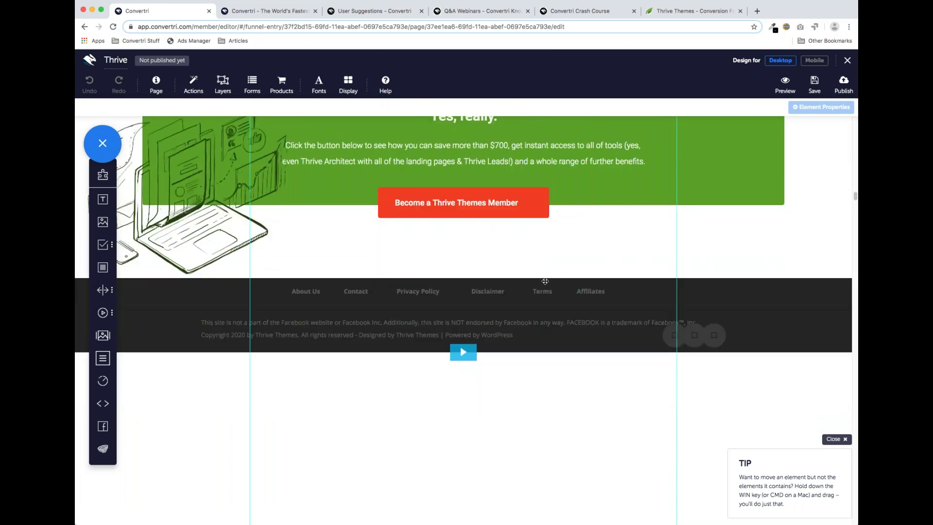
scroll(546, 281, up, 5)
scroll(545, 281, down, 7)
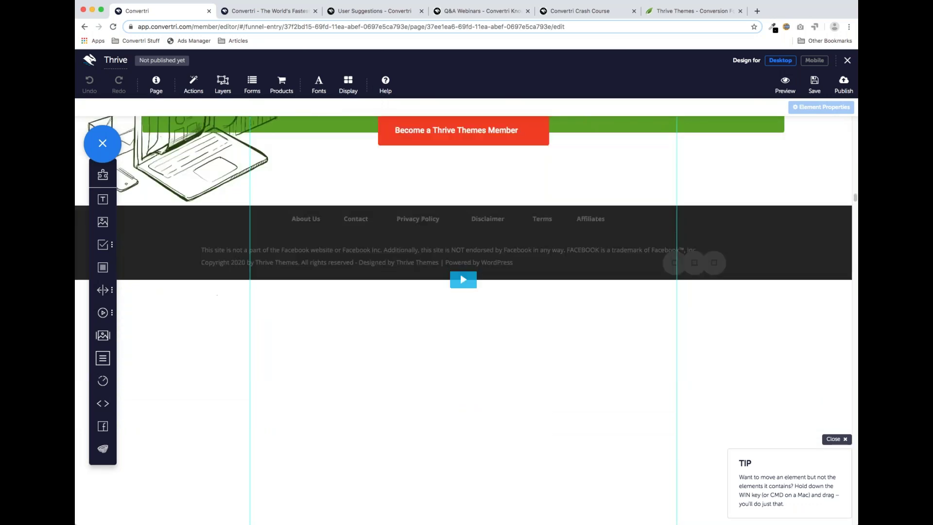
scroll(415, 200, up, 1)
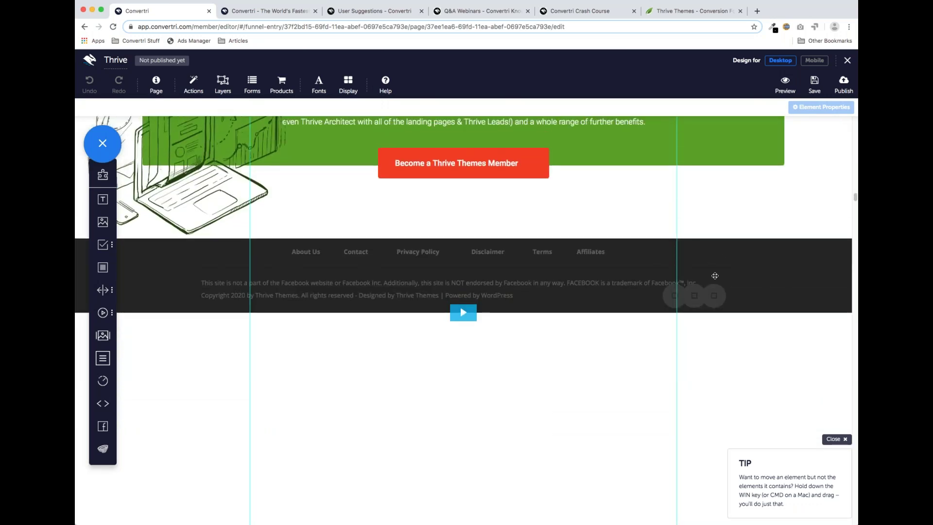
click(684, 284)
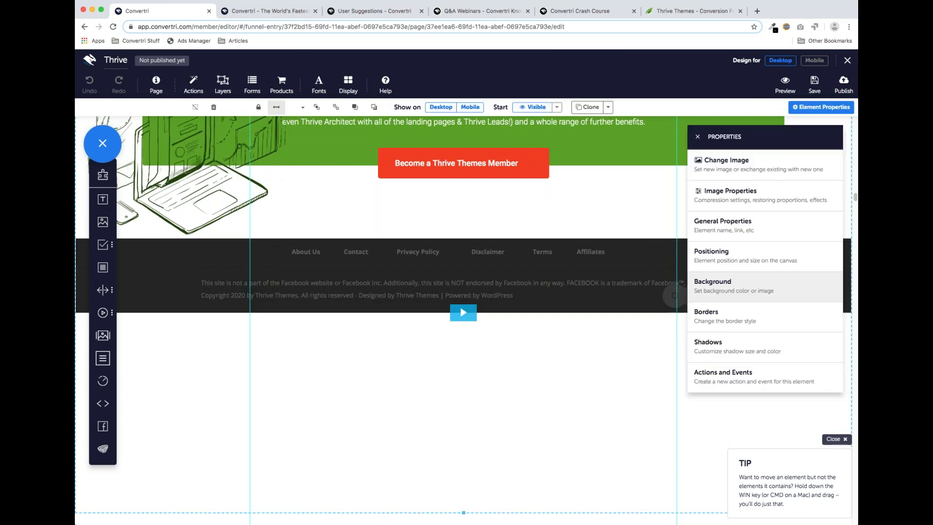
click(691, 290)
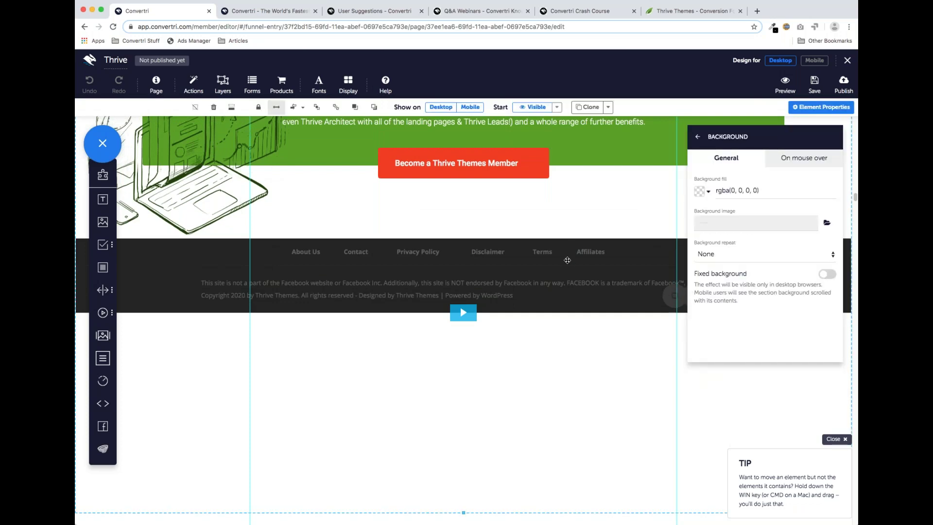
- Select the testimonials section, see its white rgb(255, 255, 255) fill, and scroll to the top
scroll(567, 260, up, 3)
scroll(569, 282, down, 5)
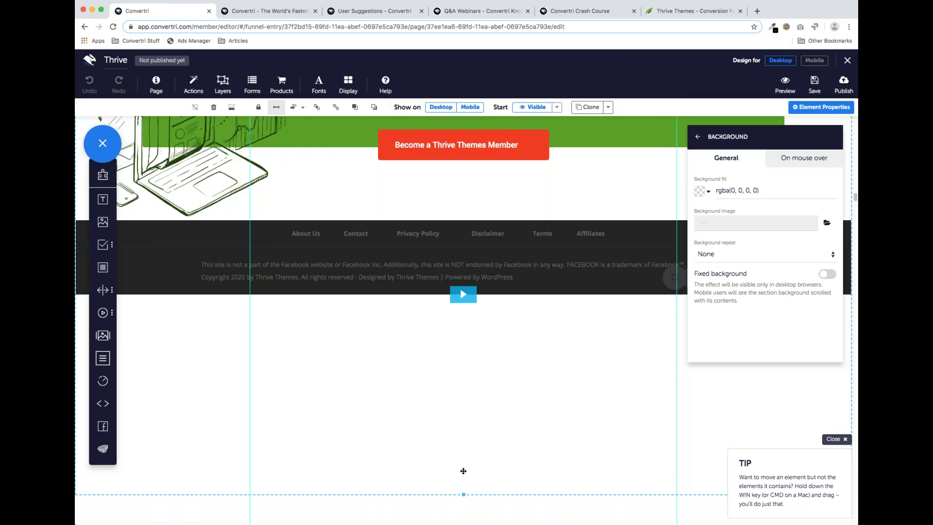
scroll(477, 393, up, 3)
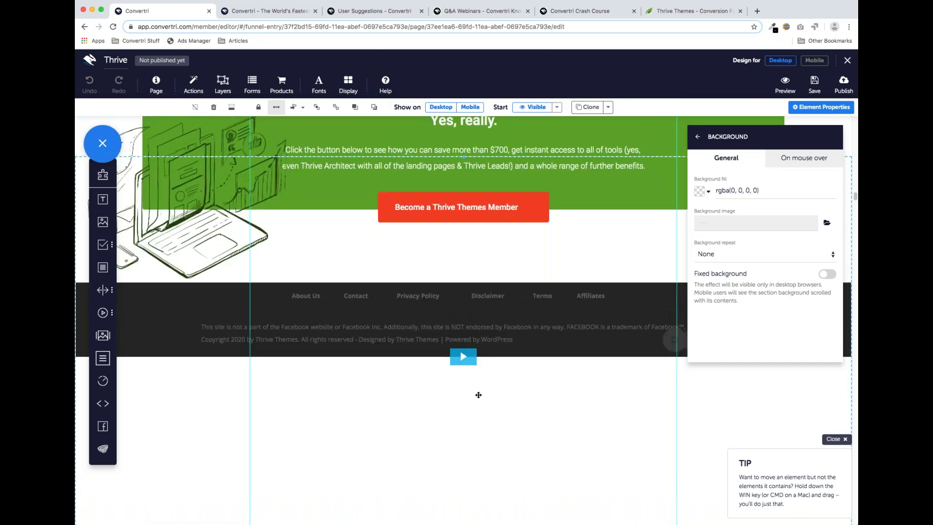
scroll(493, 350, up, 4)
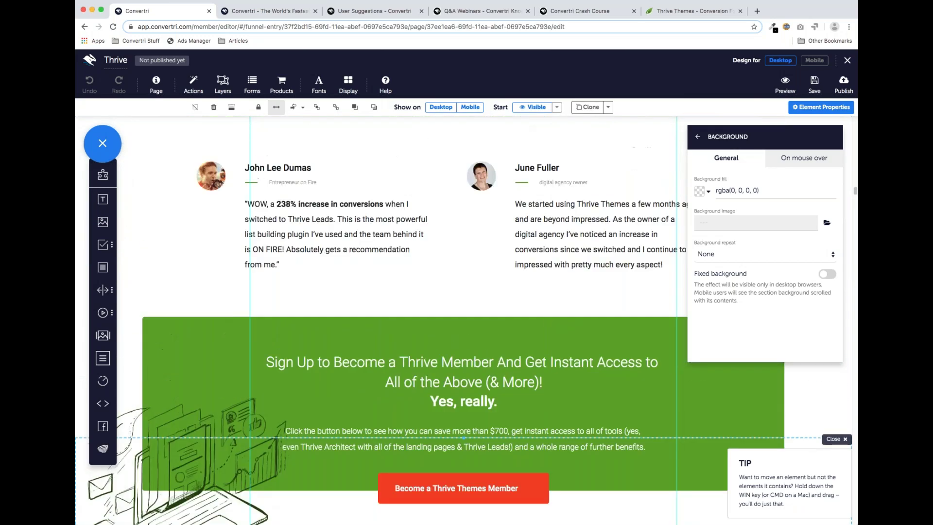
click(459, 317)
scroll(471, 333, up, 7)
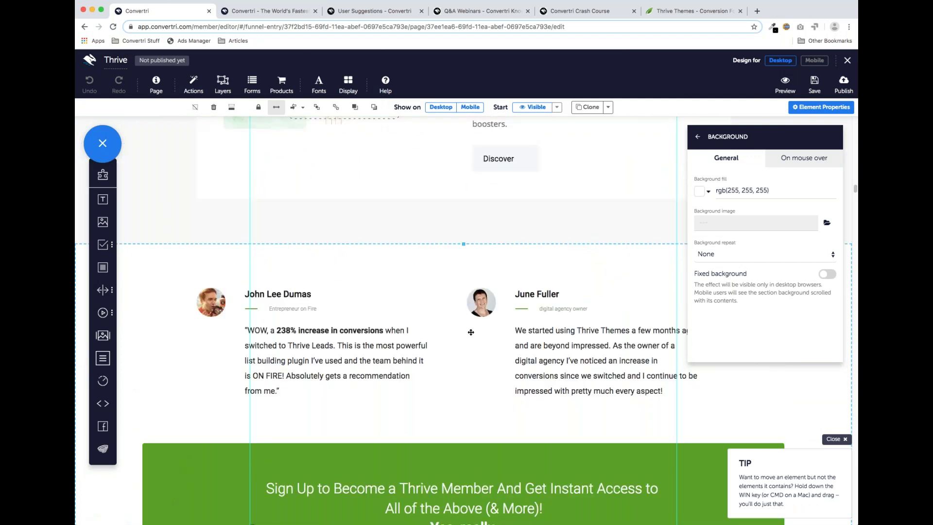
scroll(470, 332, up, 8)
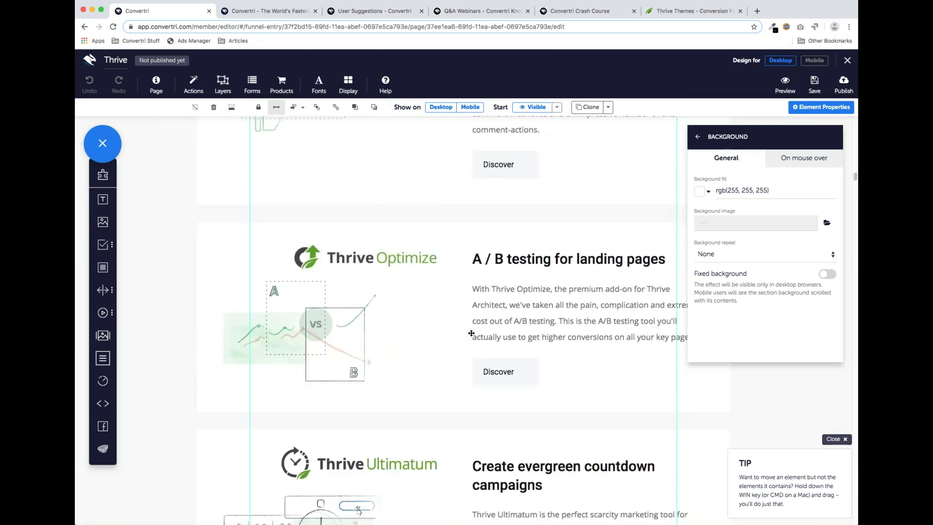
scroll(472, 333, up, 20)
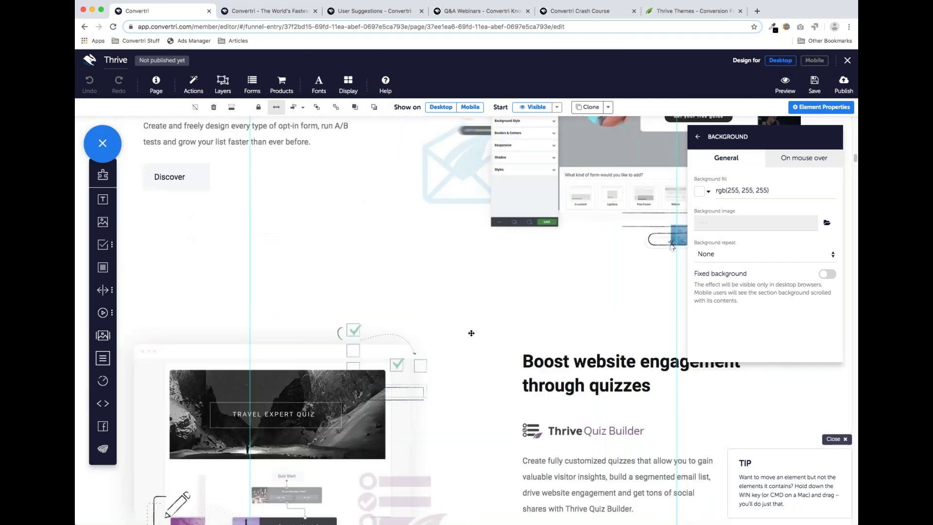
scroll(472, 333, up, 15)
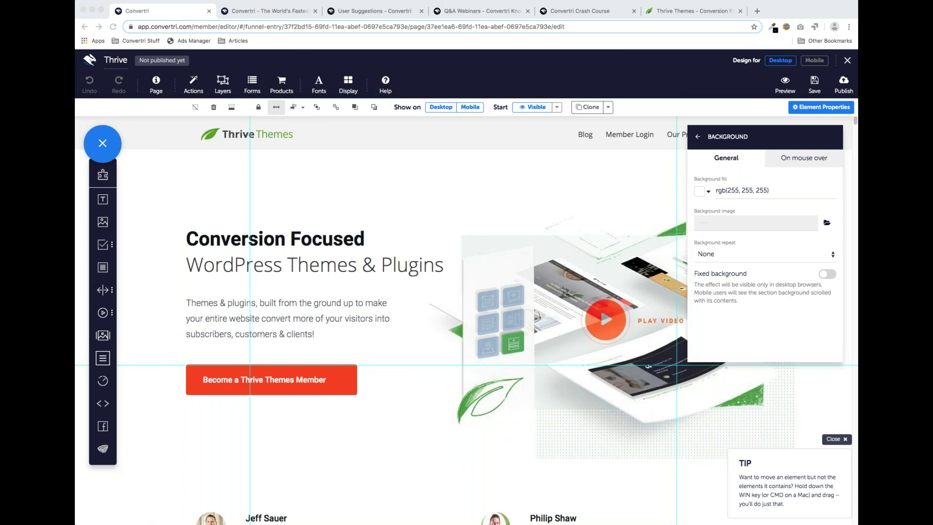
scroll(420, 265, down, 6)
scroll(420, 265, up, 6)
- Select the WordPress Themes & Plugins headline text, then turn on Element Outlines in Display
click(316, 252)
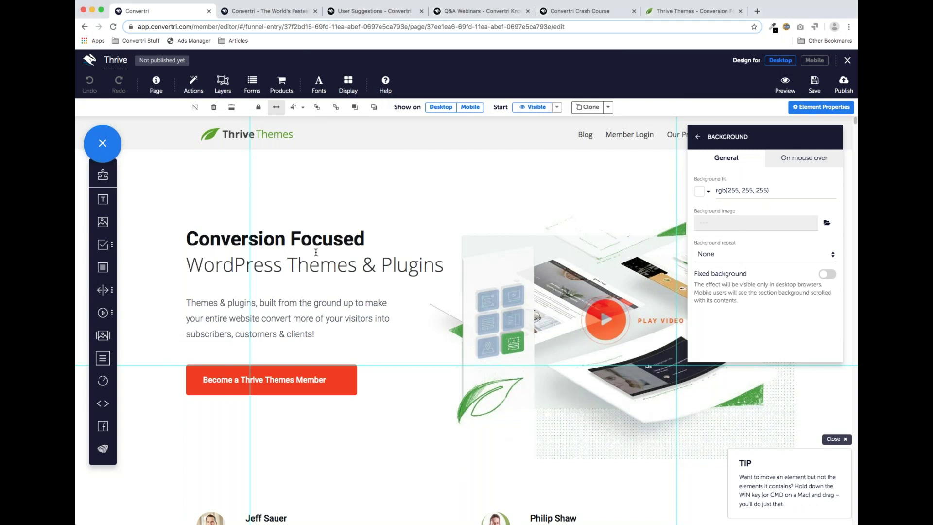
click(247, 264)
drag(245, 265, 374, 265)
click(414, 258)
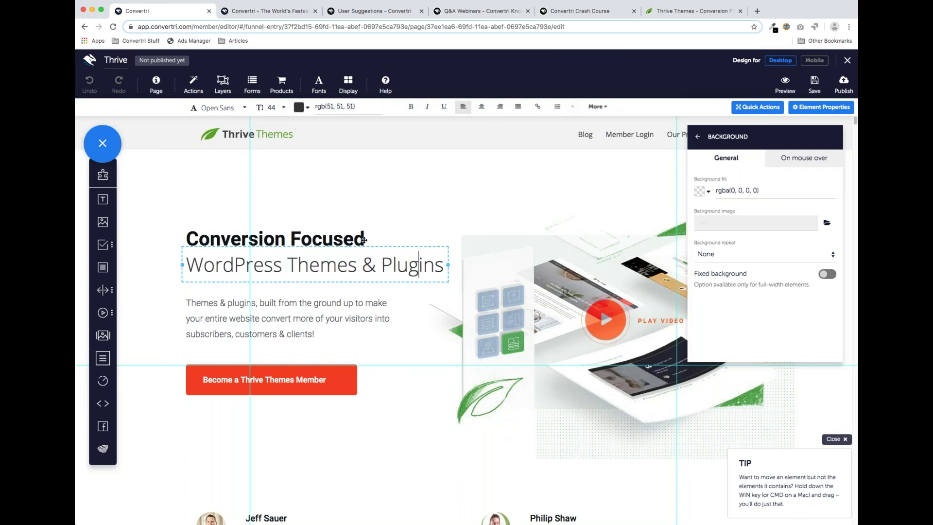
click(348, 89)
click(356, 125)
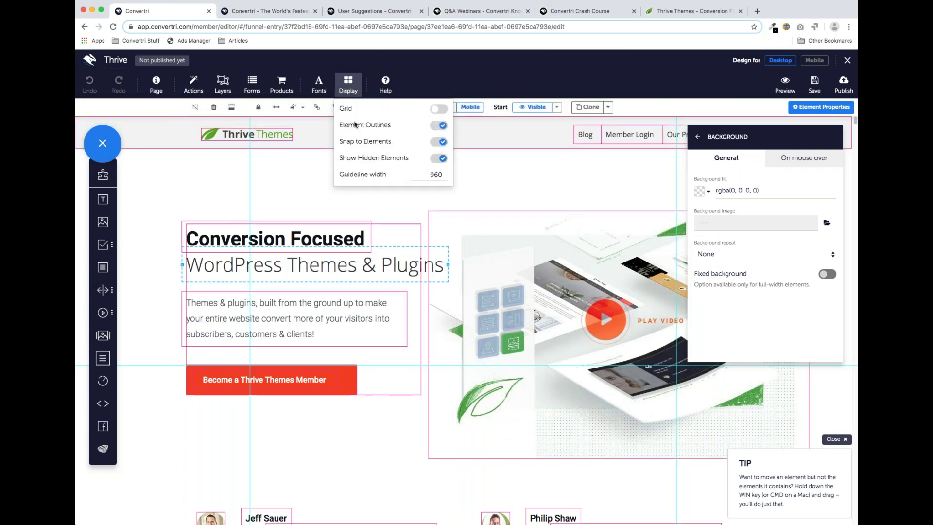
click(351, 87)
- Extend the hero container's left and top edges, then nudge the descriptive paragraph down
click(360, 362)
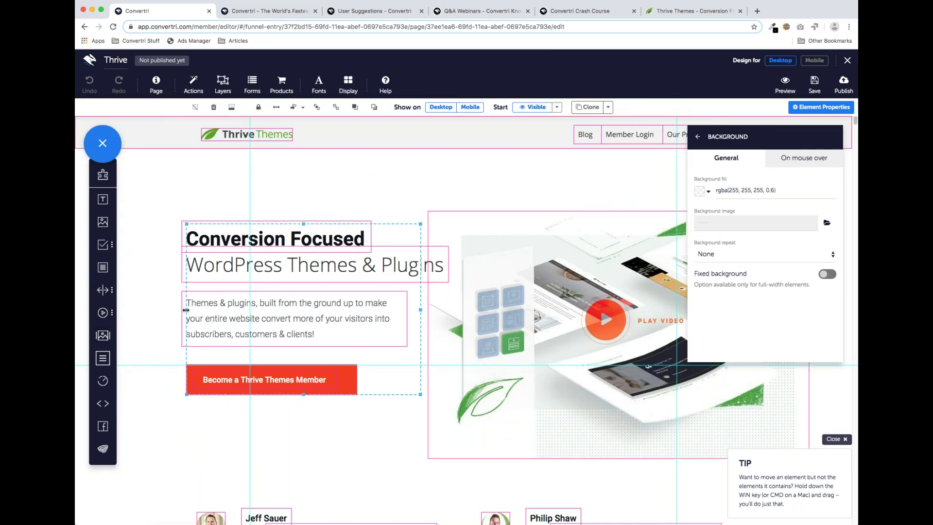
drag(167, 312, 297, 398)
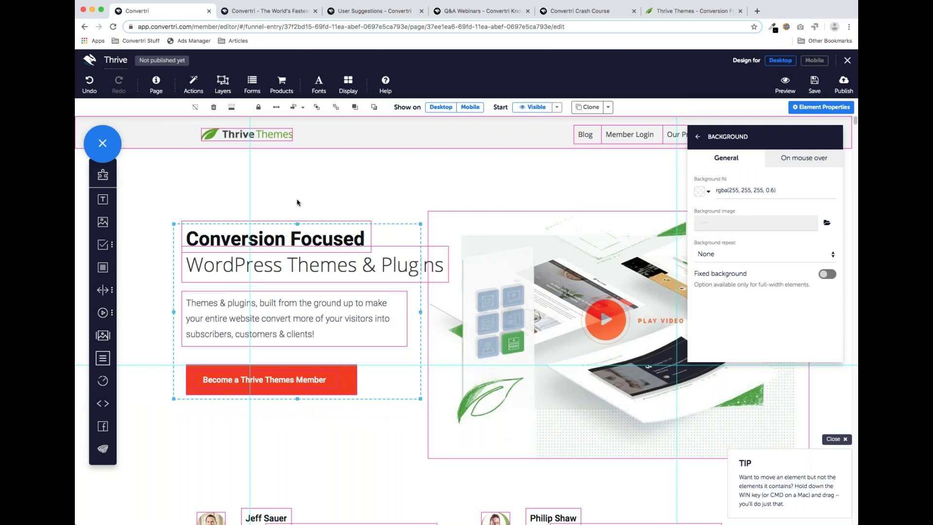
drag(298, 224, 297, 207)
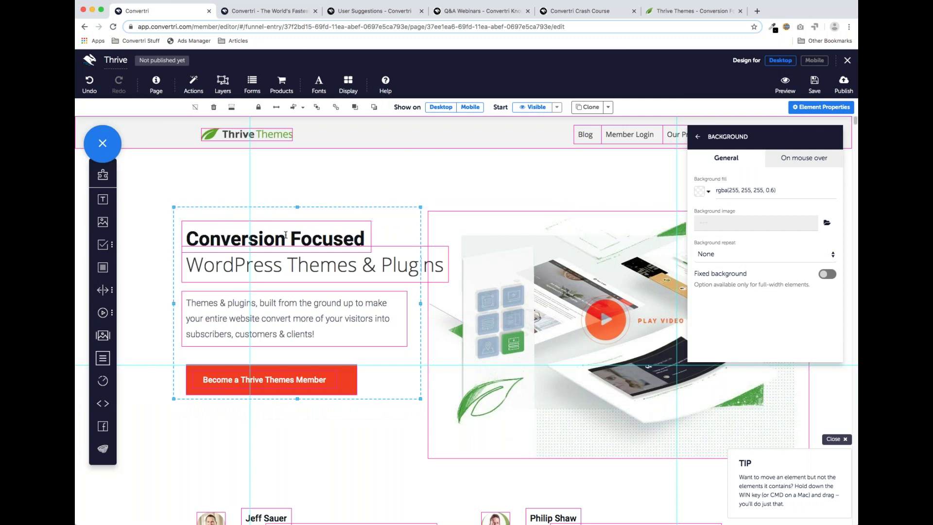
click(311, 265)
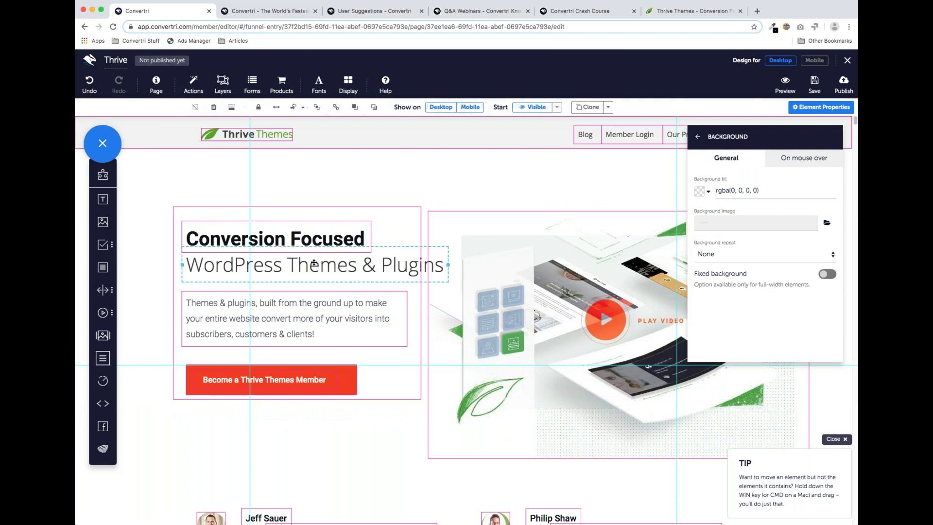
click(275, 238)
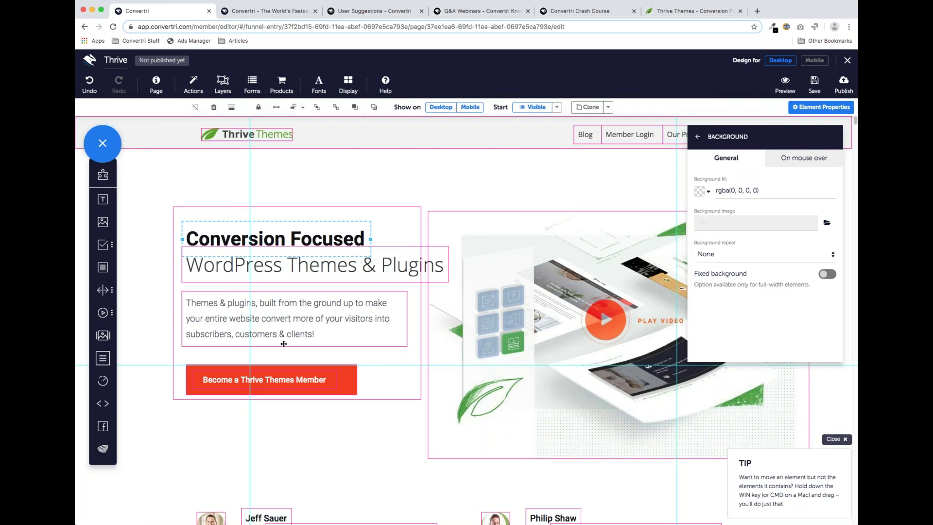
mouse_move(284, 345)
mouse_down()
mouse_move(356, 404)
mouse_move(261, 459)
mouse_move(279, 465)
mouse_move(281, 343)
mouse_move(280, 355)
mouse_up()
- Change the member button's background fill to dark blue, rgb(50, 77, 182)
click(280, 362)
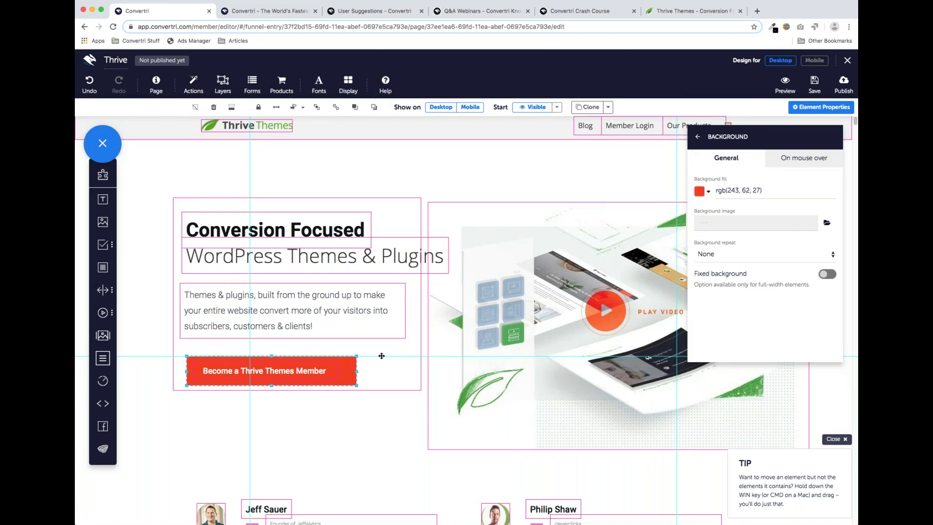
click(700, 191)
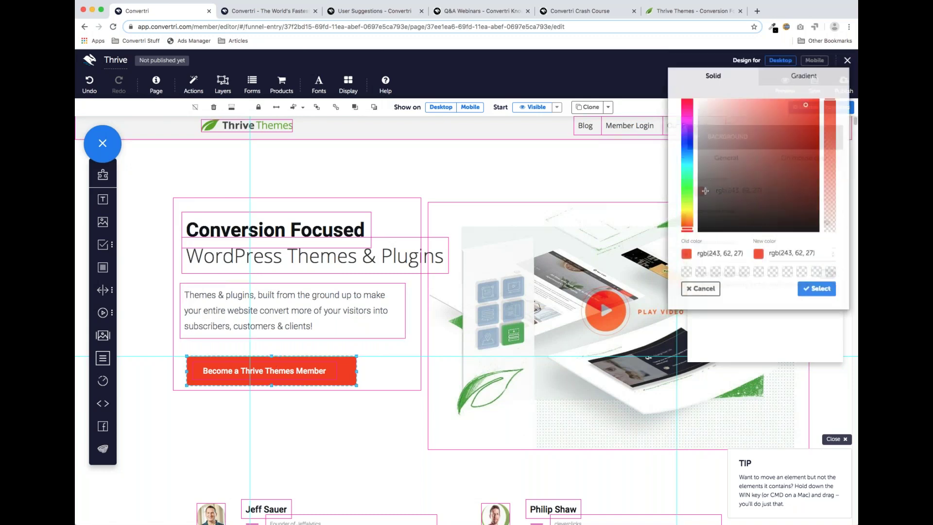
click(687, 174)
drag(785, 180, 786, 163)
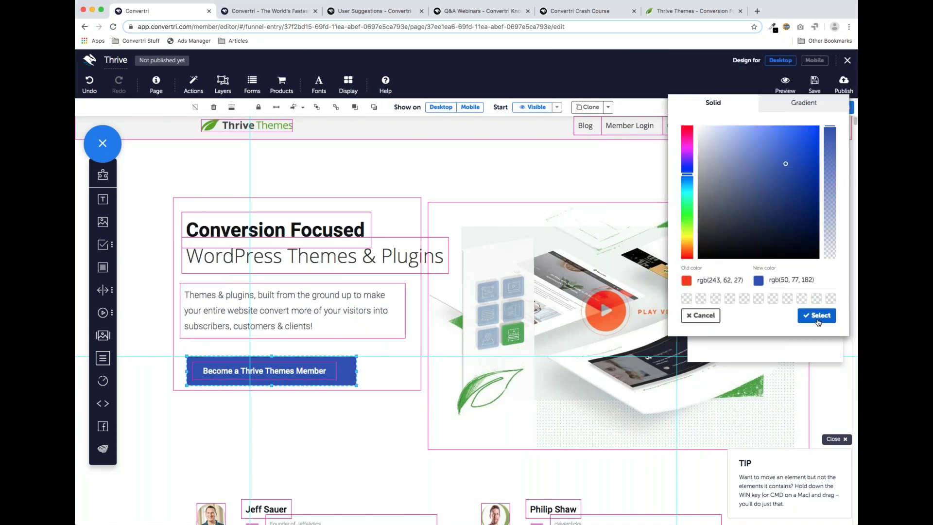
click(817, 316)
- Rename the Jeff Sauer testimonial to 'Jeffrey Sauer' and widen its box to fit one line
scroll(438, 316, down, 10)
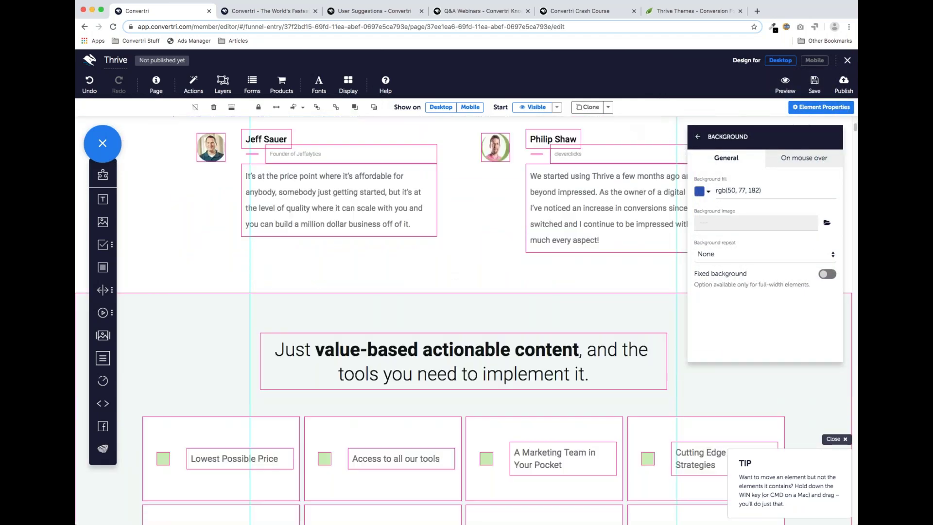
scroll(242, 292, up, 7)
scroll(242, 292, down, 3)
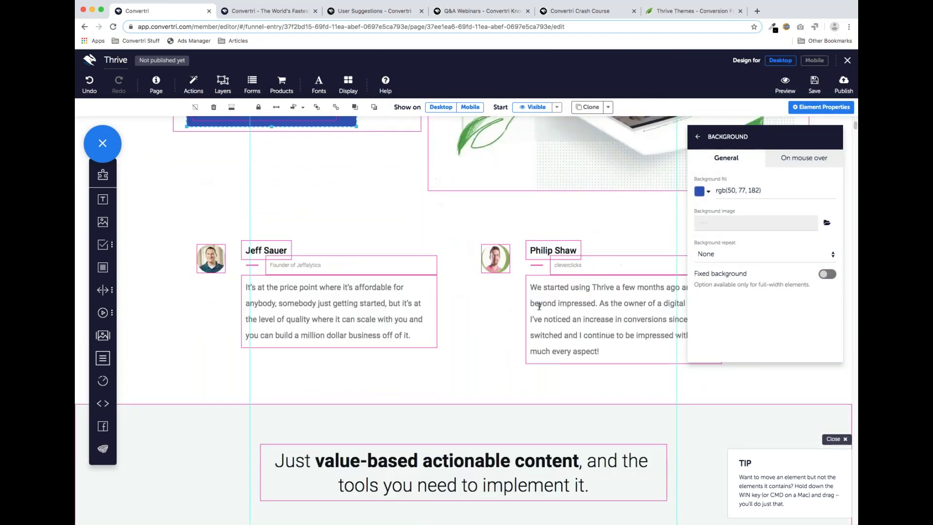
click(267, 250)
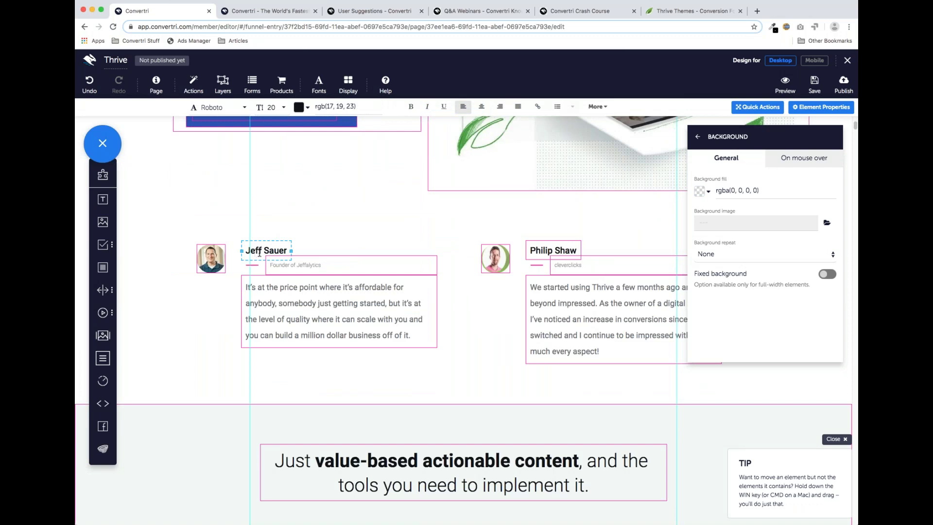
key(shift+End)
text(rey Sauer)
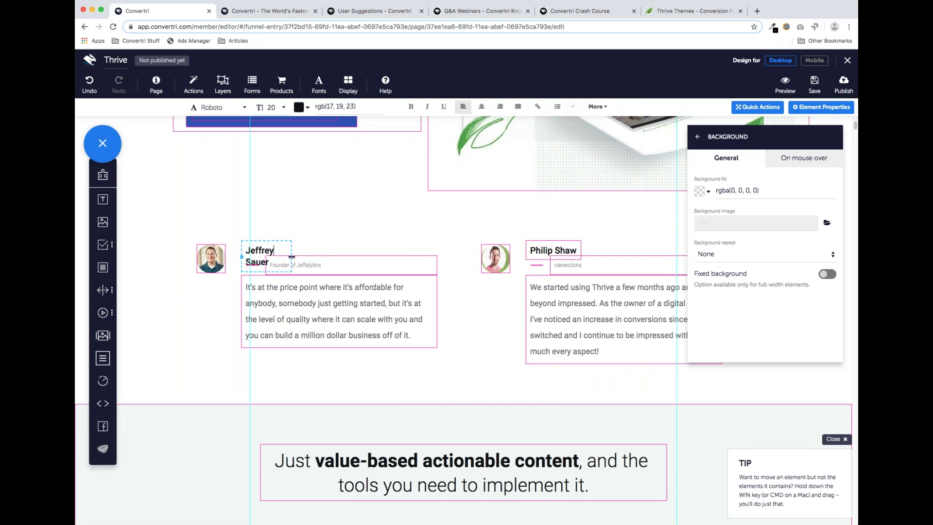
drag(313, 256, 306, 265)
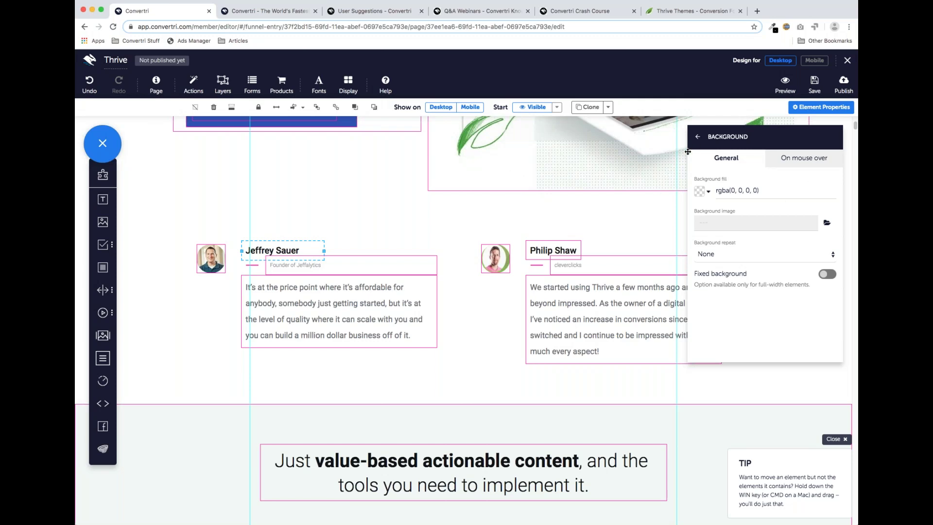
click(697, 137)
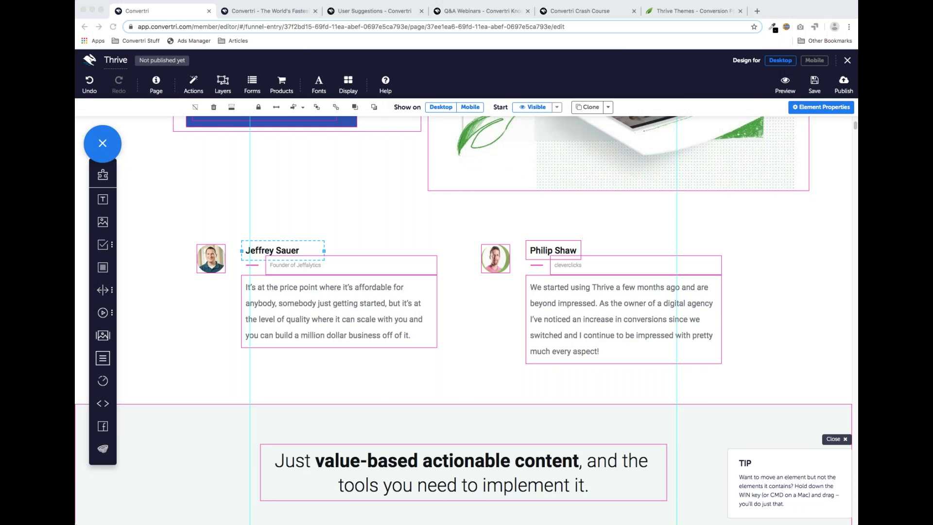
- Open the Convertri Training 03 webinar article from Q&A Webinars and bookmark it
click(434, 15)
scroll(582, 354, down, 3)
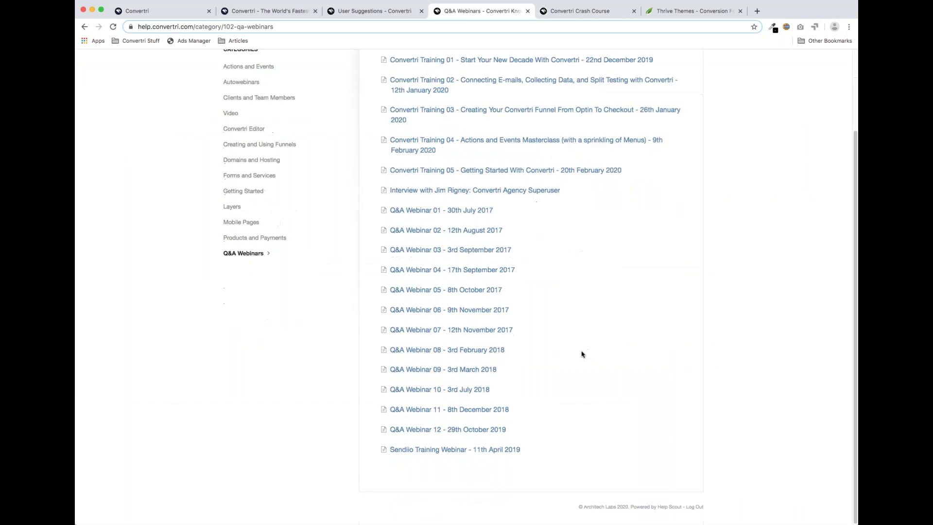
scroll(582, 354, up, 3)
click(462, 210)
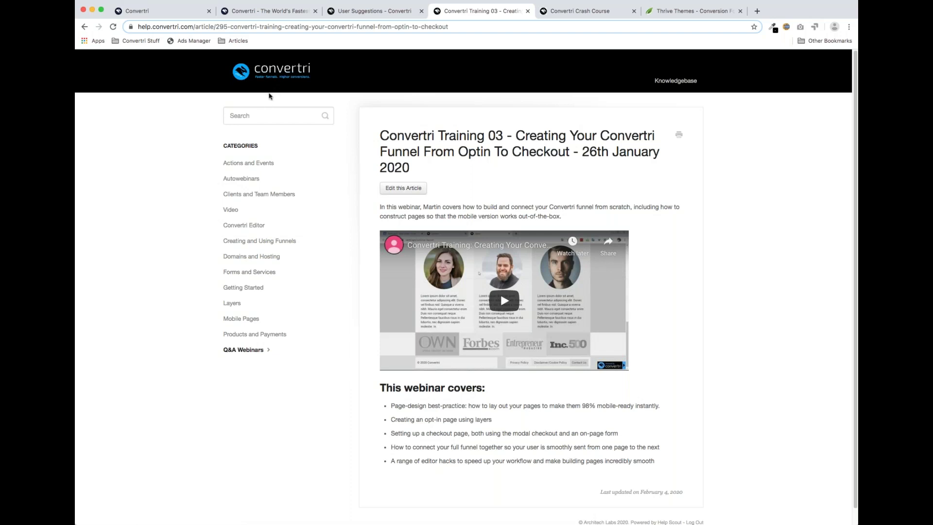
click(197, 27)
- Go to the Knowledge Base home, then Convertri Editor, and open How to Add a Retargeting Pixel
drag(197, 27, 509, 27)
click(197, 26)
key(BackSpace)
key(Return)
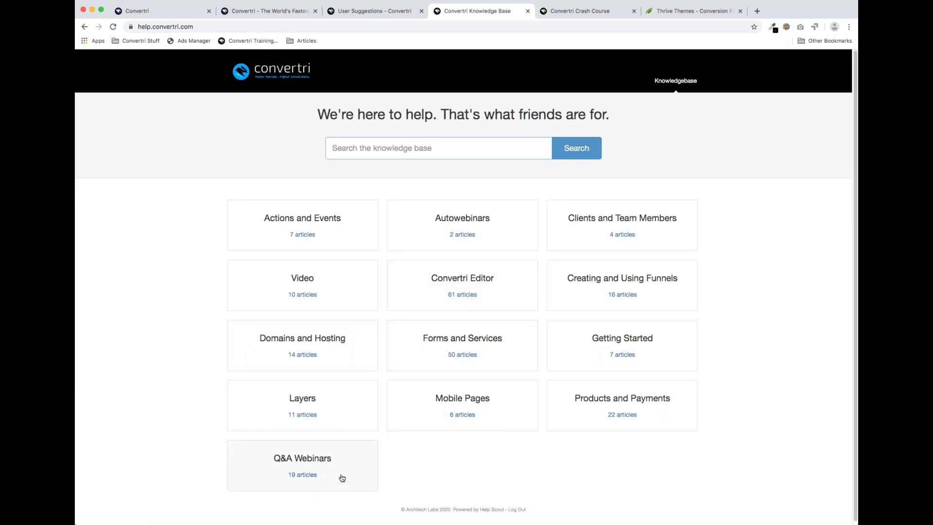
click(472, 298)
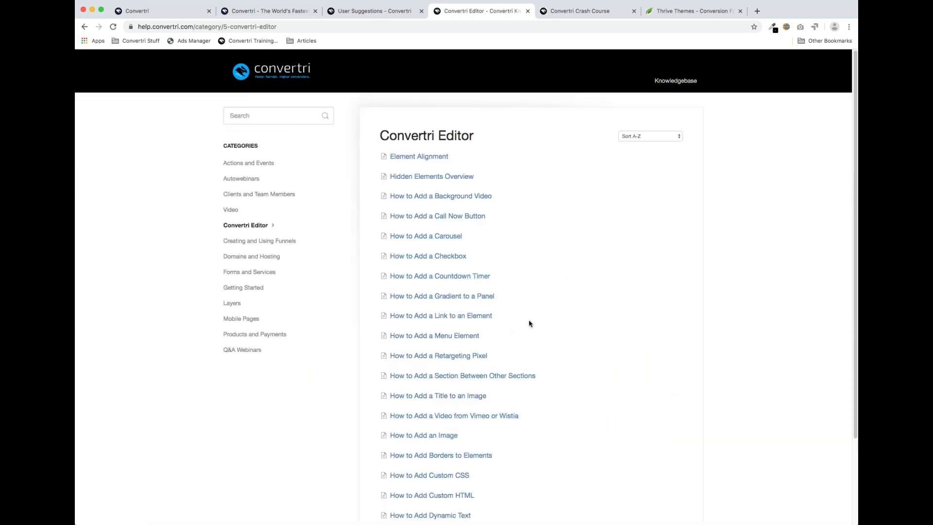
click(444, 358)
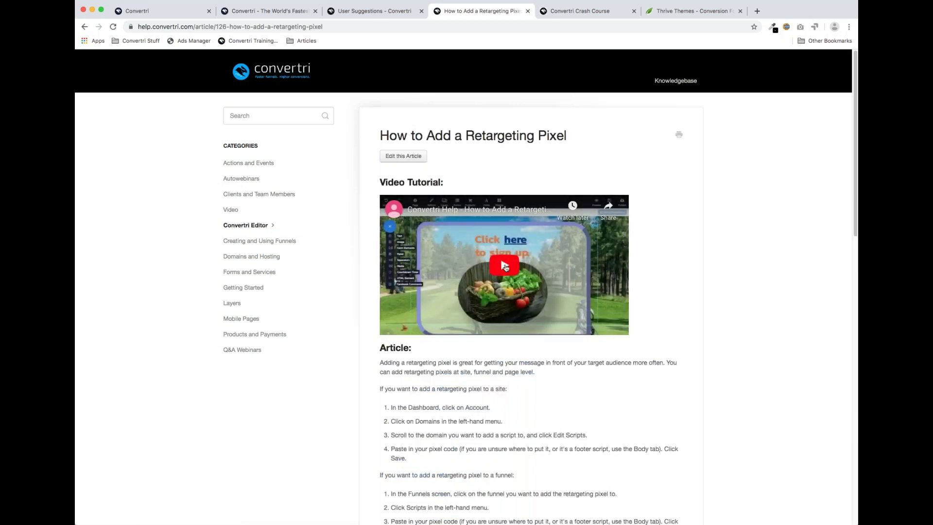
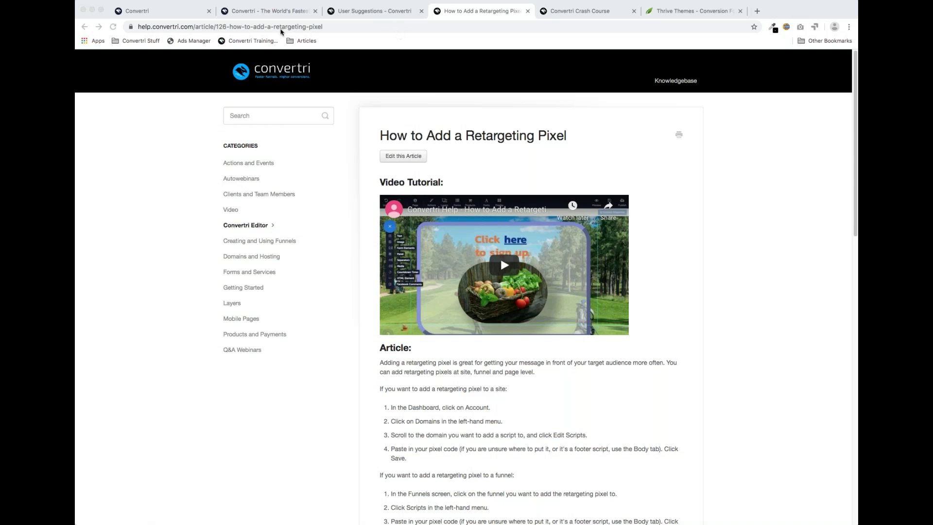
- Leave the retargeting pixel article and close the Thrive page editor, returning to the Photography Site Funnel
click(270, 11)
click(160, 10)
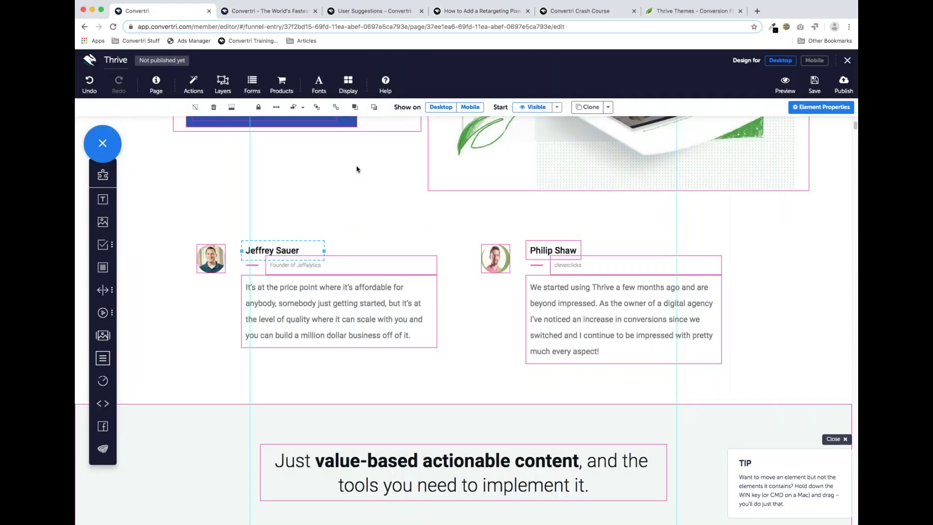
click(847, 60)
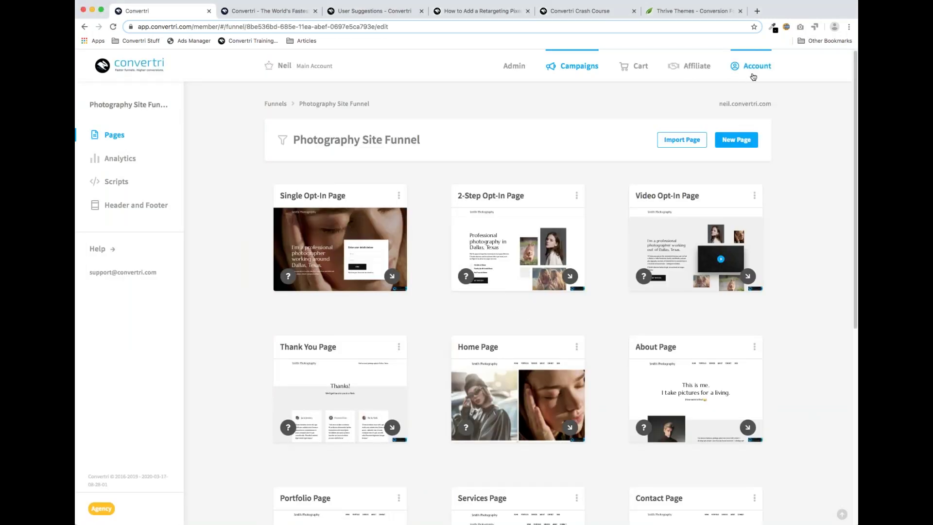
- Open the account Resources page to view its three guides, including Forms - Setup And Troubleshooting
click(752, 66)
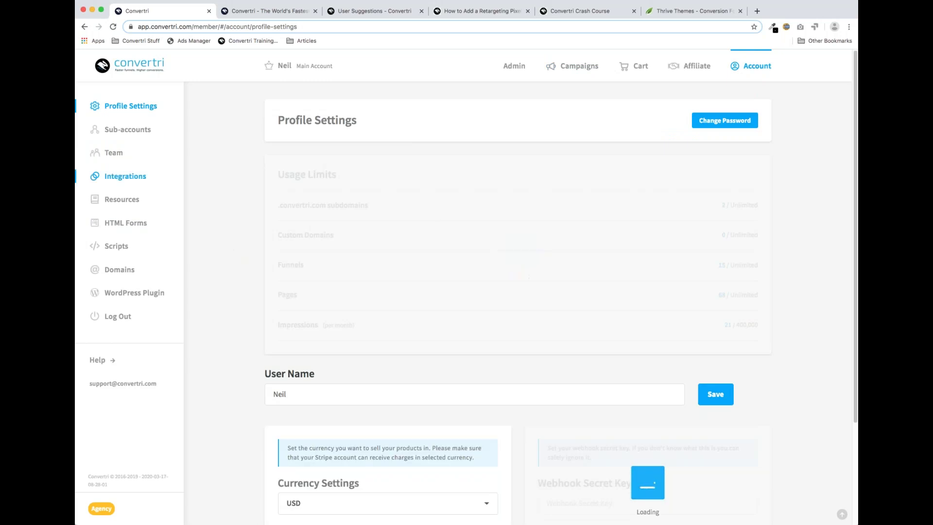
click(121, 201)
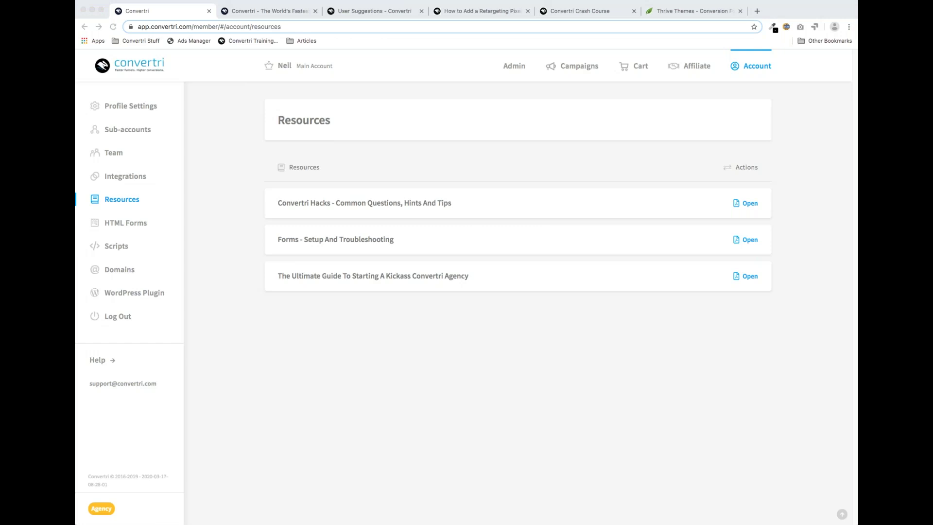
click(229, 340)
- Go to the Funnels list under Campaigns, showing BEST Funnel, Beta Funnel and Demo funnel
click(580, 69)
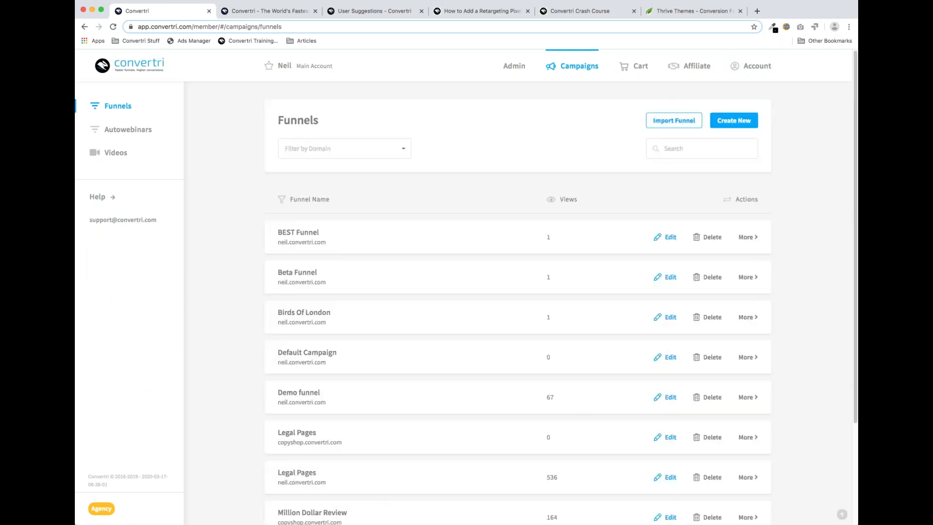
key(super+Tab)
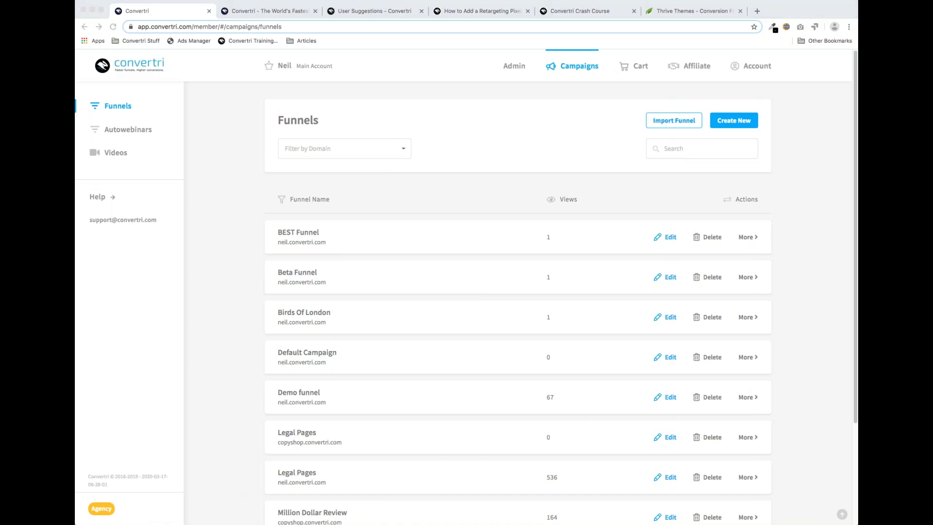